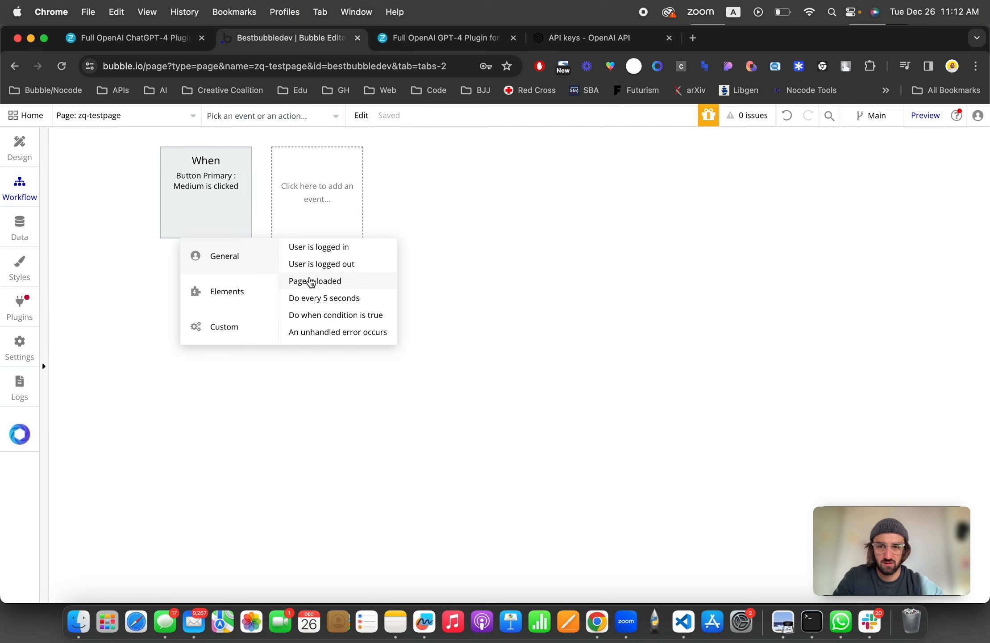
Step: Create a 'Page is loaded' workflow event and open the plugin actions for its first action
left_click(110, 186)
left_click(143, 290)
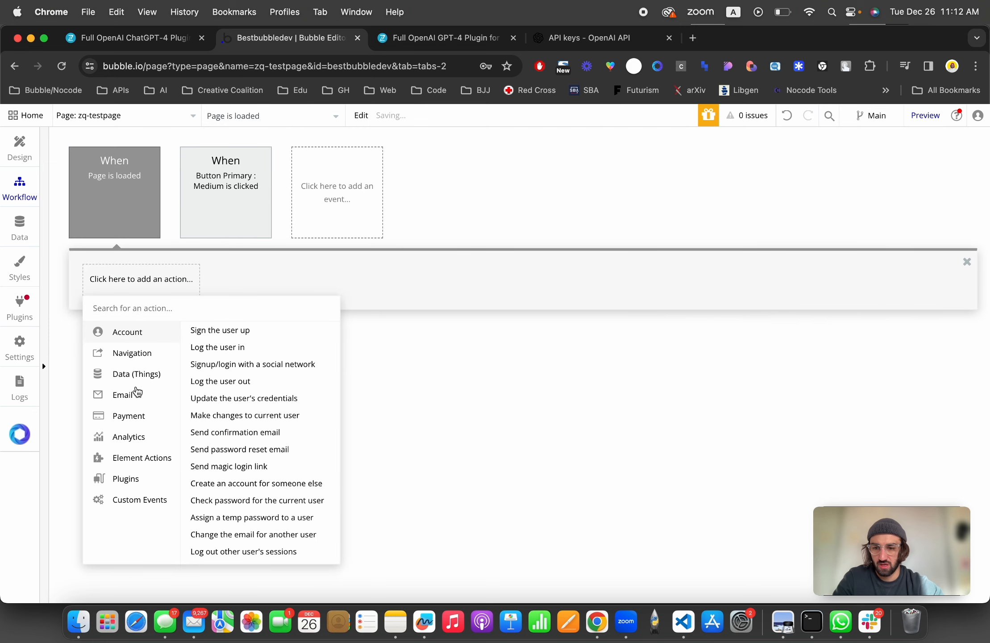
mouse_move(128, 477)
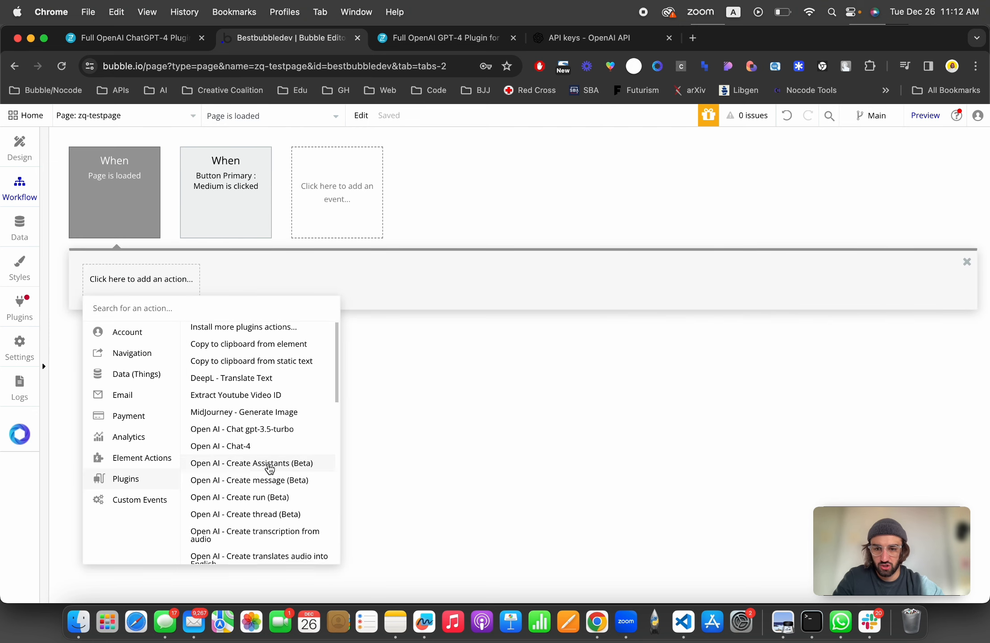
Step: Browse the list of Open AI plugin actions available for the workflow
scroll(268, 468, "down", 5)
scroll(243, 391, "up", 3)
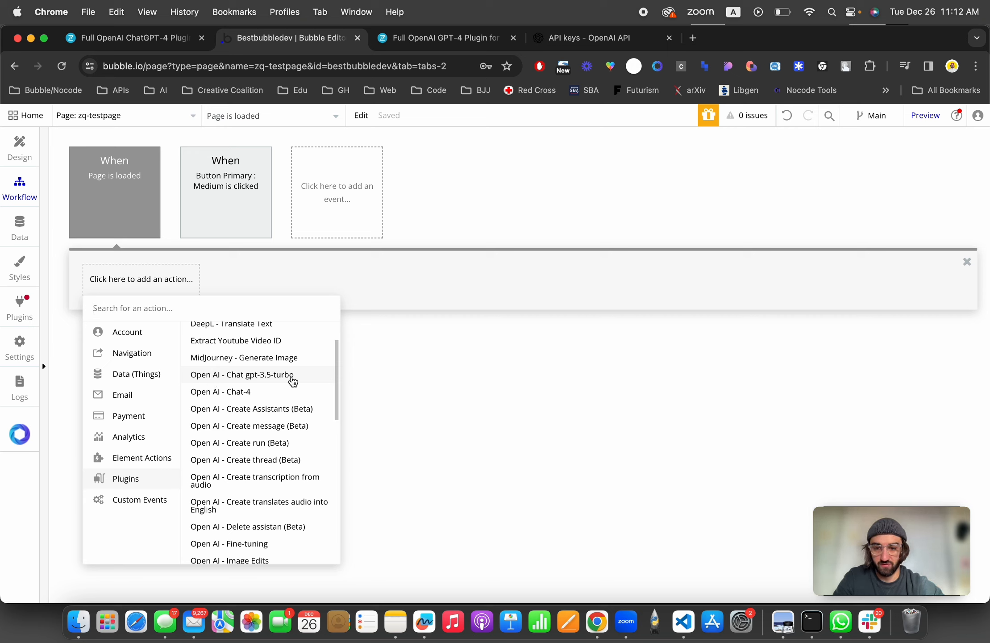
scroll(283, 397, "down", 1)
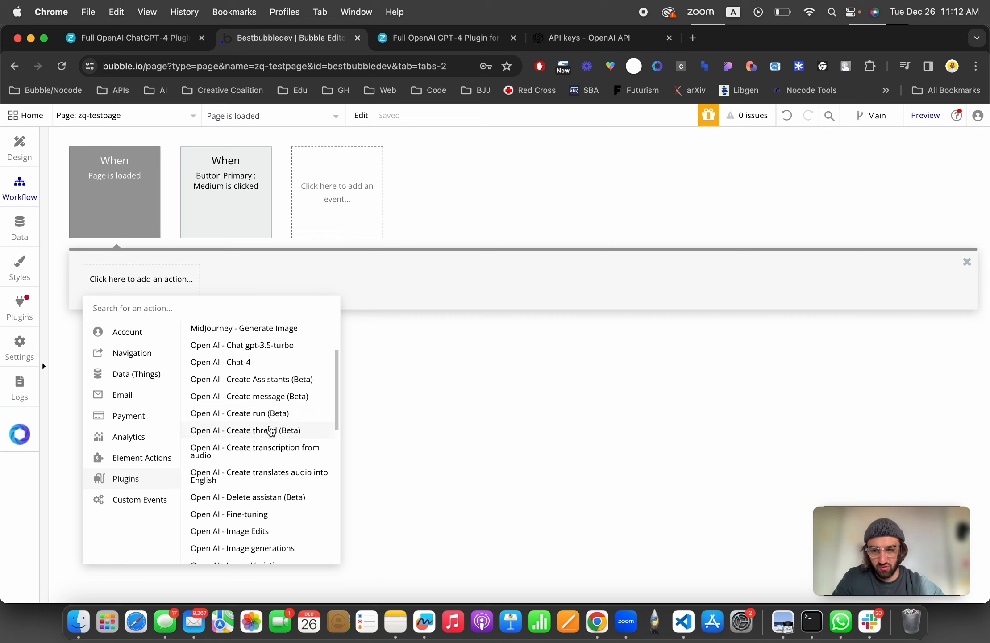
scroll(271, 431, "down", 2)
scroll(271, 431, "down", 1)
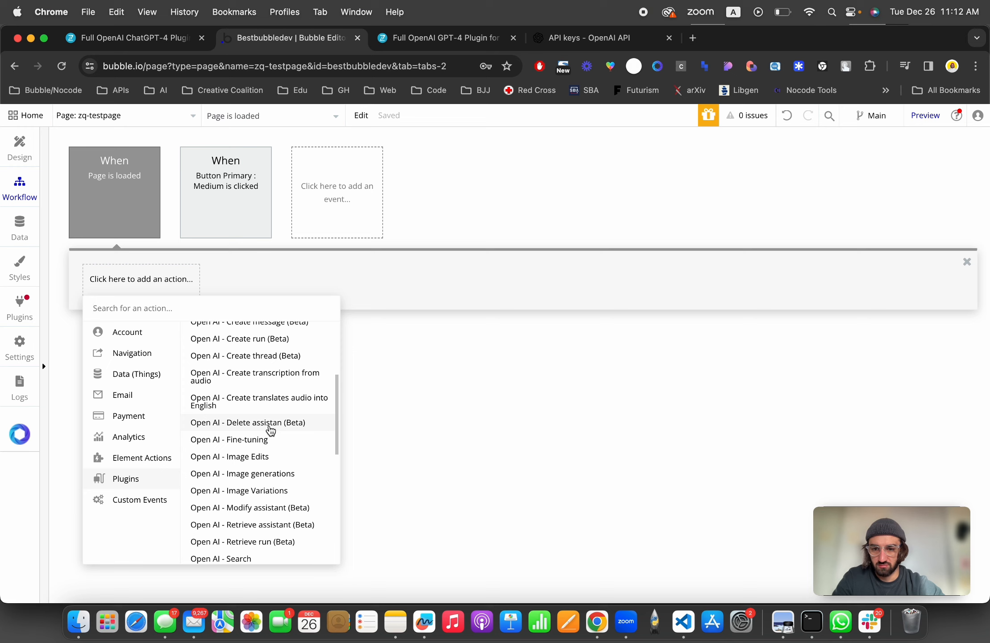
scroll(271, 431, "down", 2)
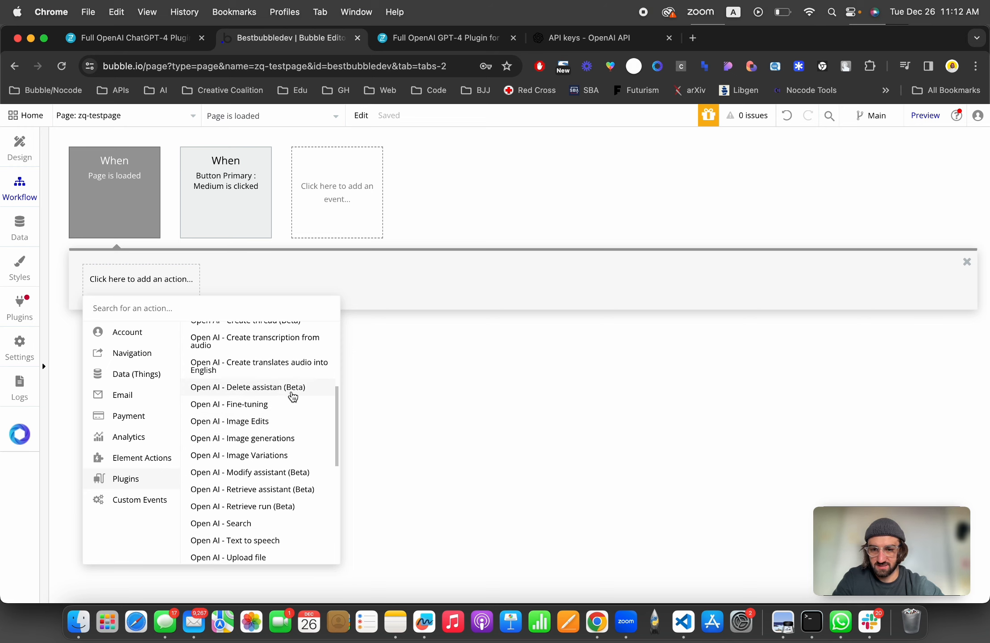
scroll(285, 450, "down", 3)
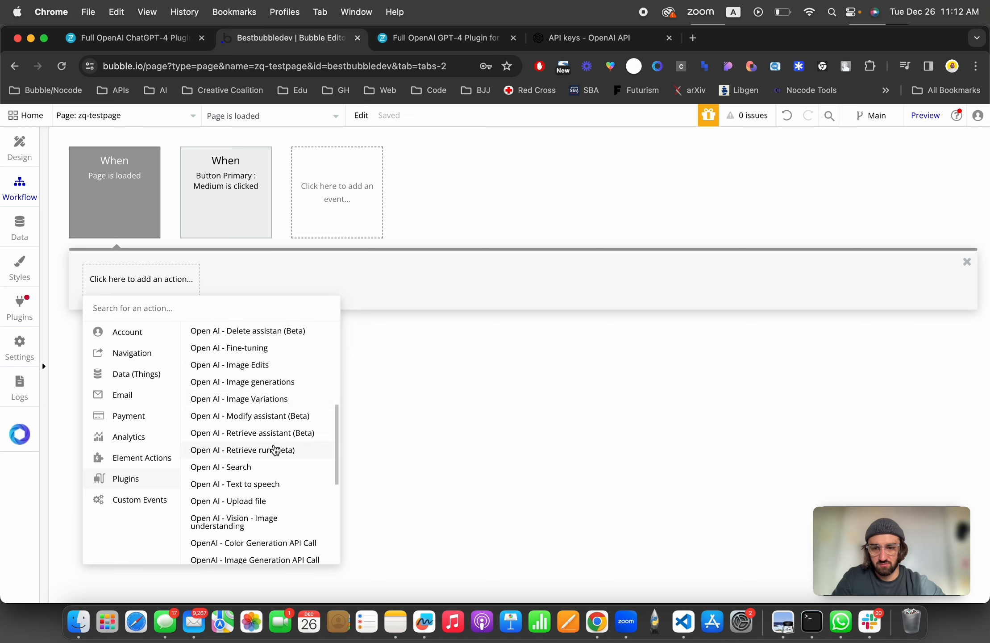
scroll(262, 373, "up", 2)
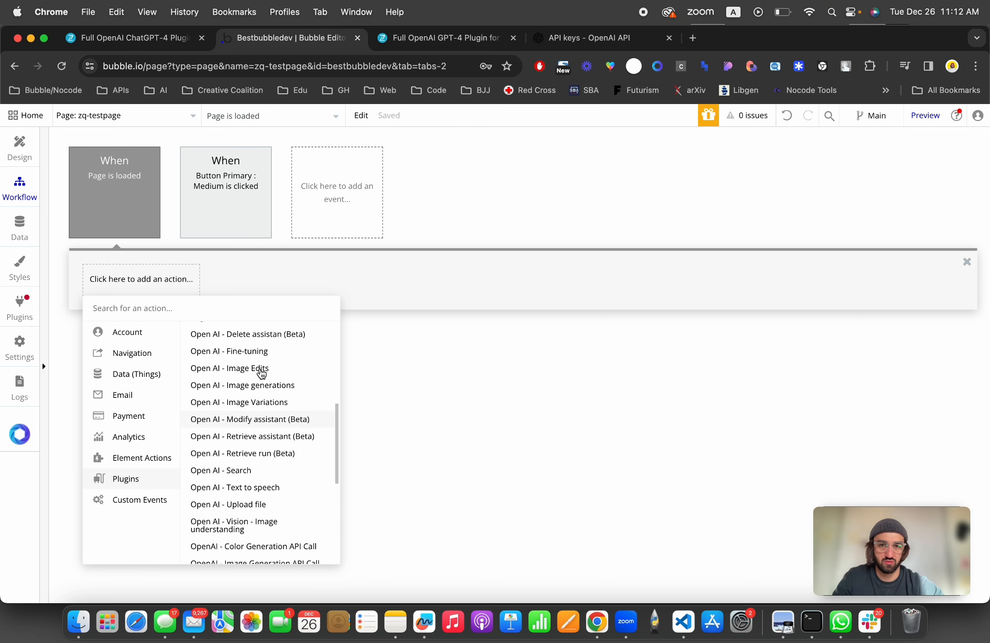
Step: Switch to the Full OpenAI GPT-4 plugin documentation and browse its action sections such as Code generator and Image generations
left_click(400, 38)
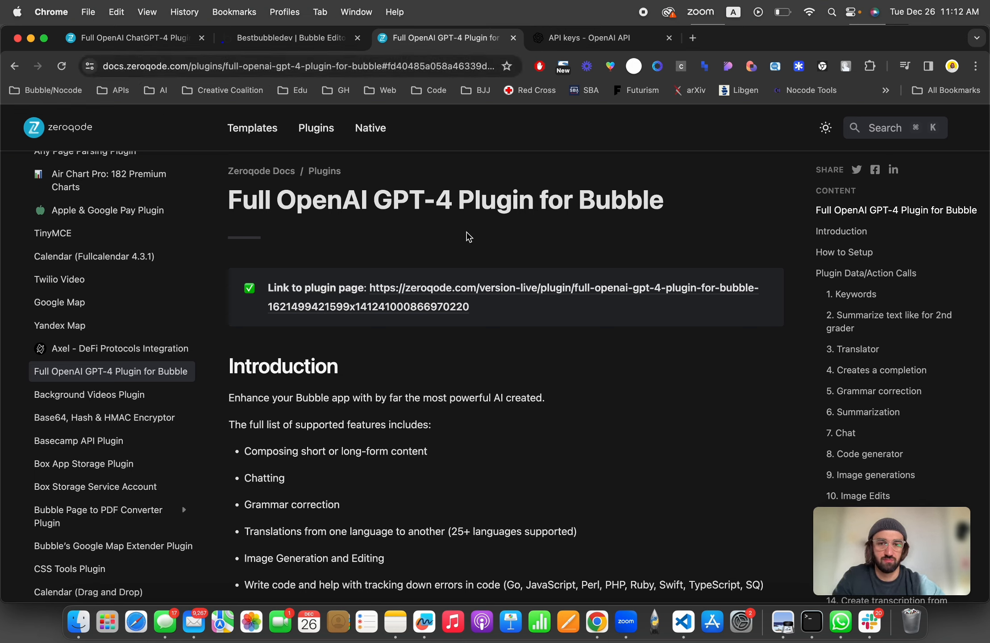
scroll(111, 271, "up", 10)
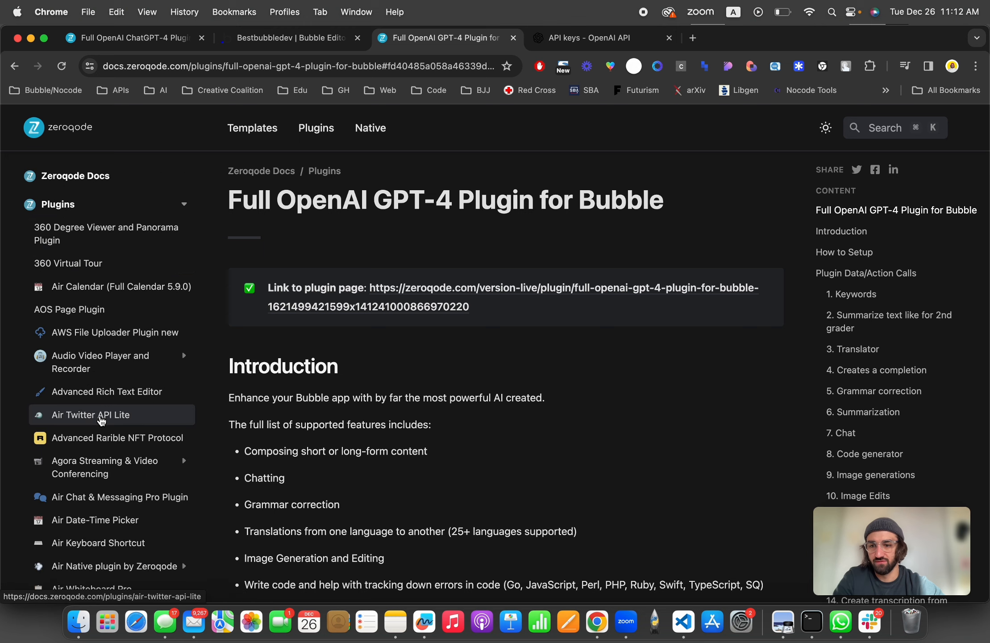
scroll(103, 402, "down", 5)
scroll(101, 420, "down", 8)
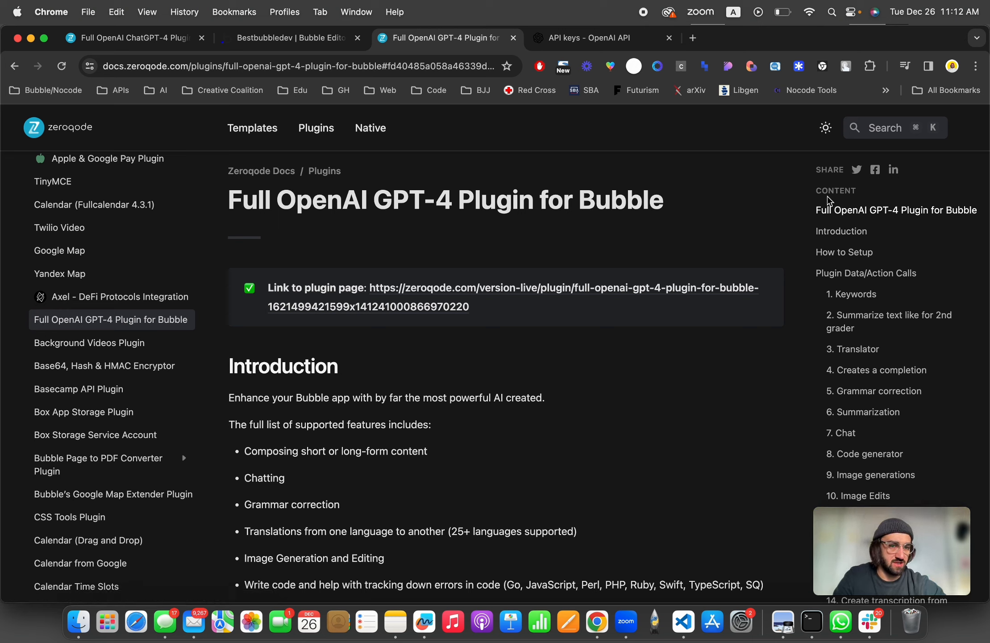
scroll(851, 303, "down", 1)
scroll(851, 303, "down", 5)
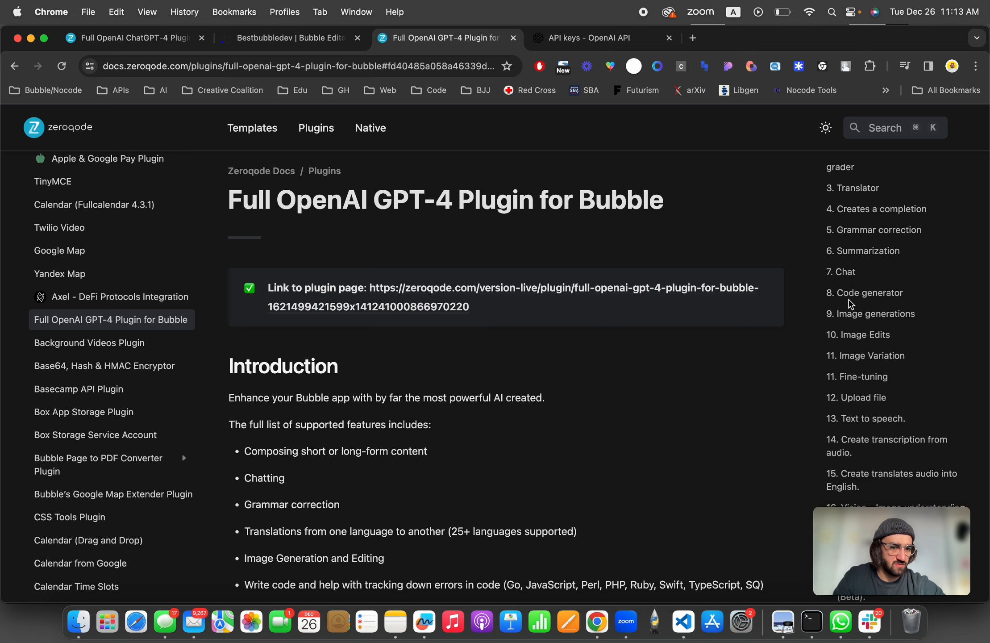
left_click(843, 270)
left_click(867, 294)
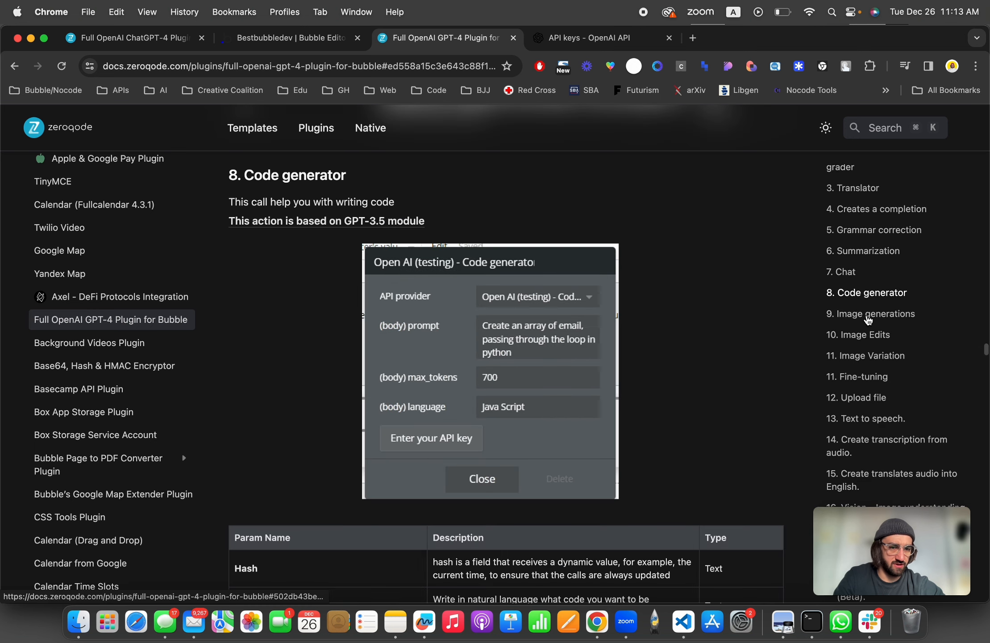
left_click(868, 316)
scroll(863, 321, "down", 3)
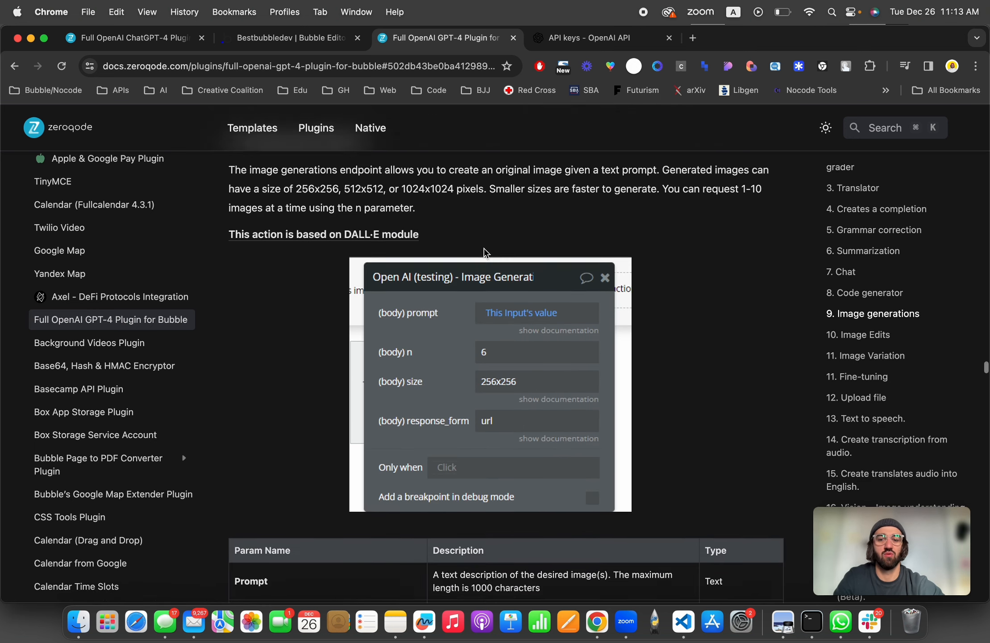
left_click(858, 278)
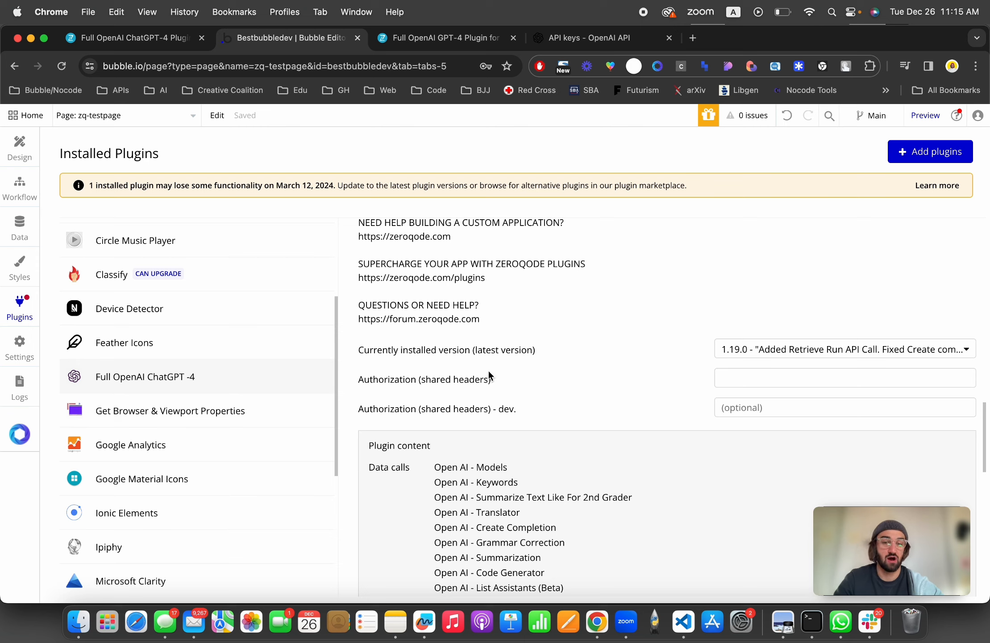
left_click(747, 380)
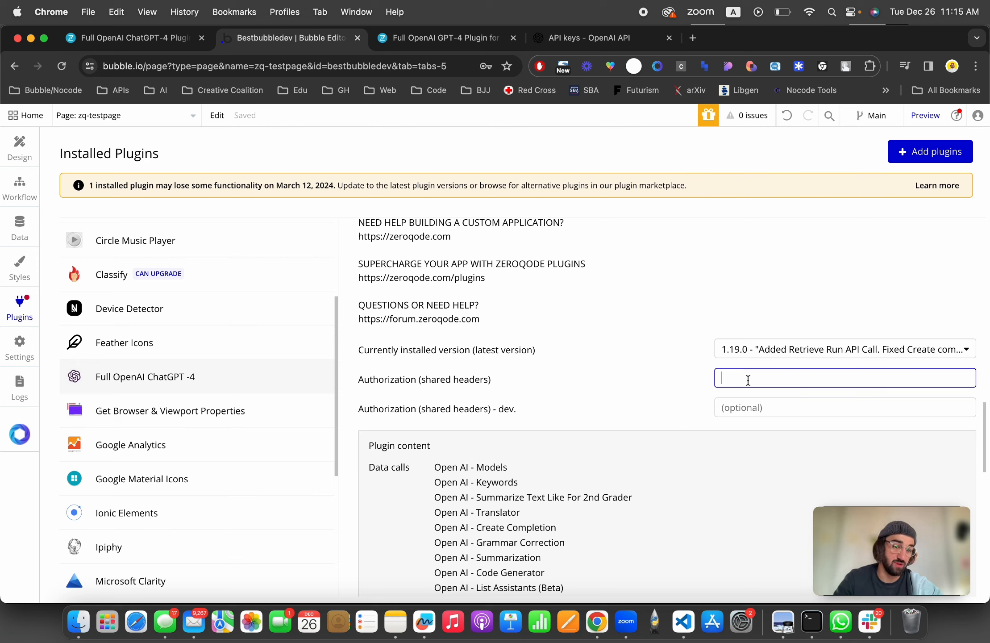
left_click(744, 408)
left_click(764, 379)
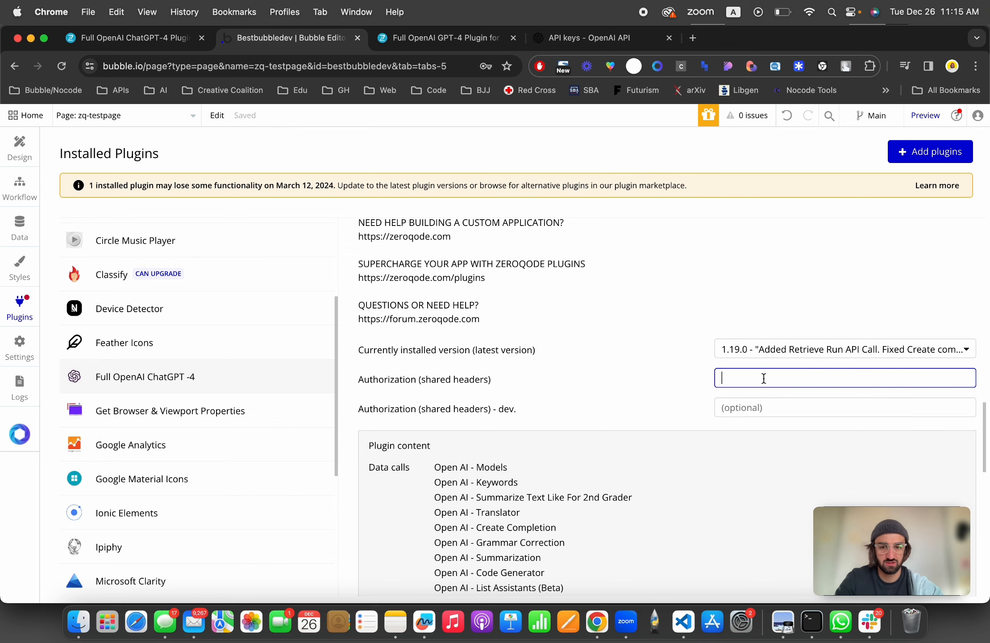
left_click(465, 379)
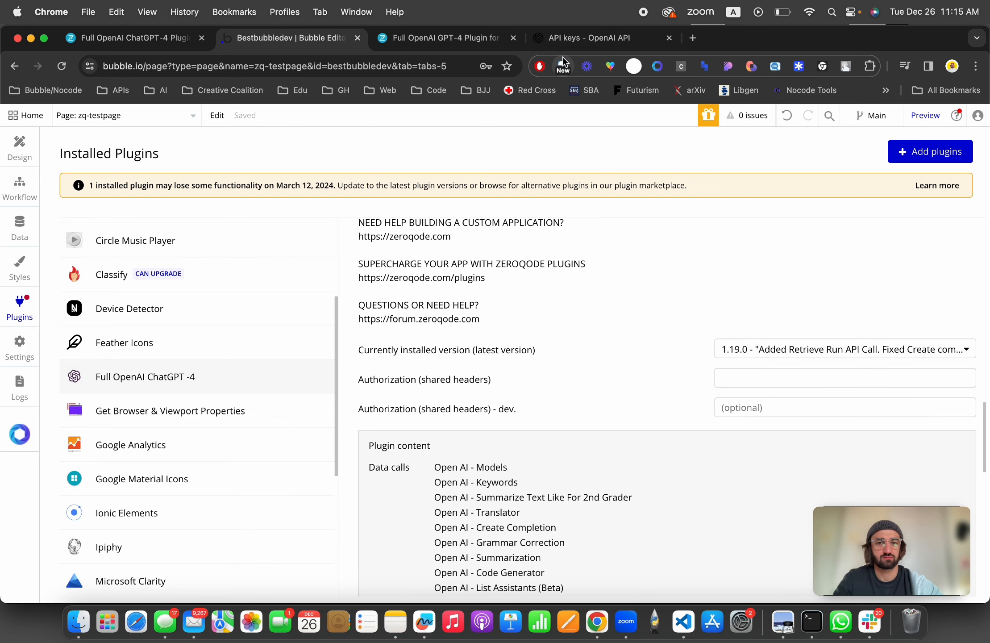
Step: Create a new OpenAI secret key named zeroqode and complete the human-verification puzzle
left_click(572, 38)
type("zeroqode")
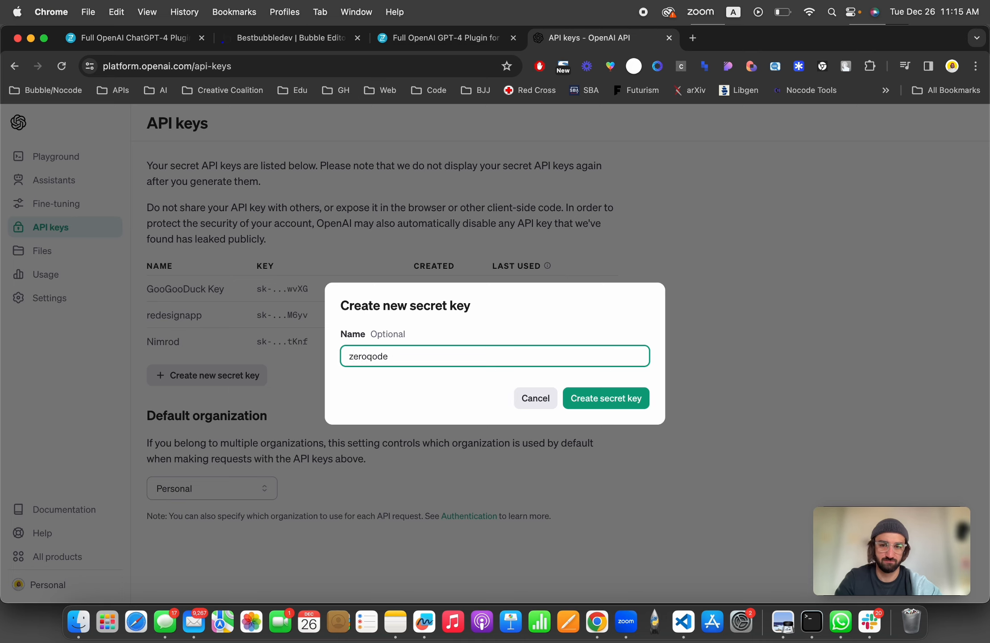
left_click(601, 399)
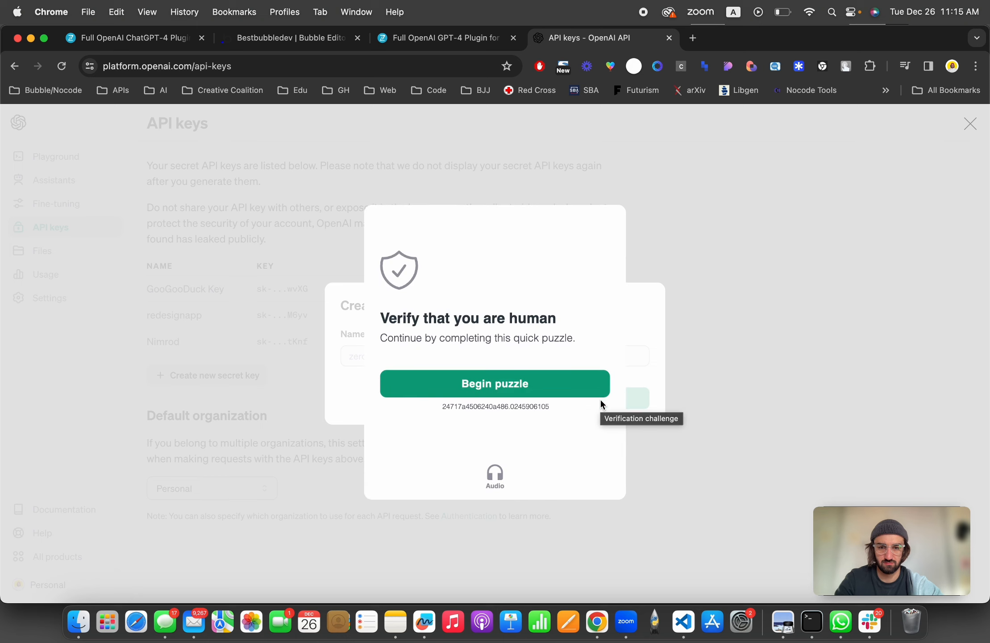
left_click(543, 383)
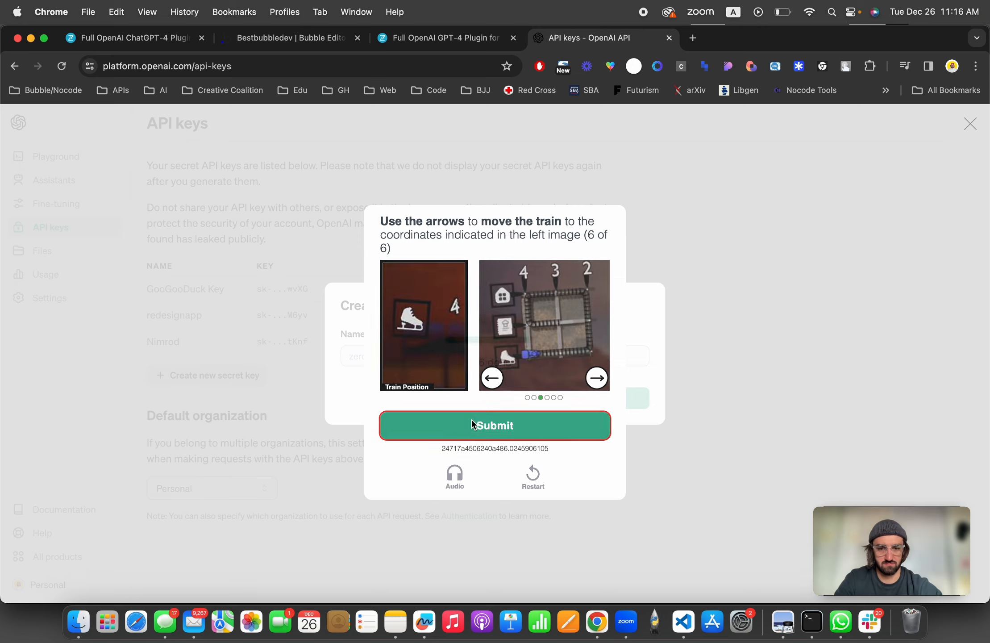
left_click(471, 422)
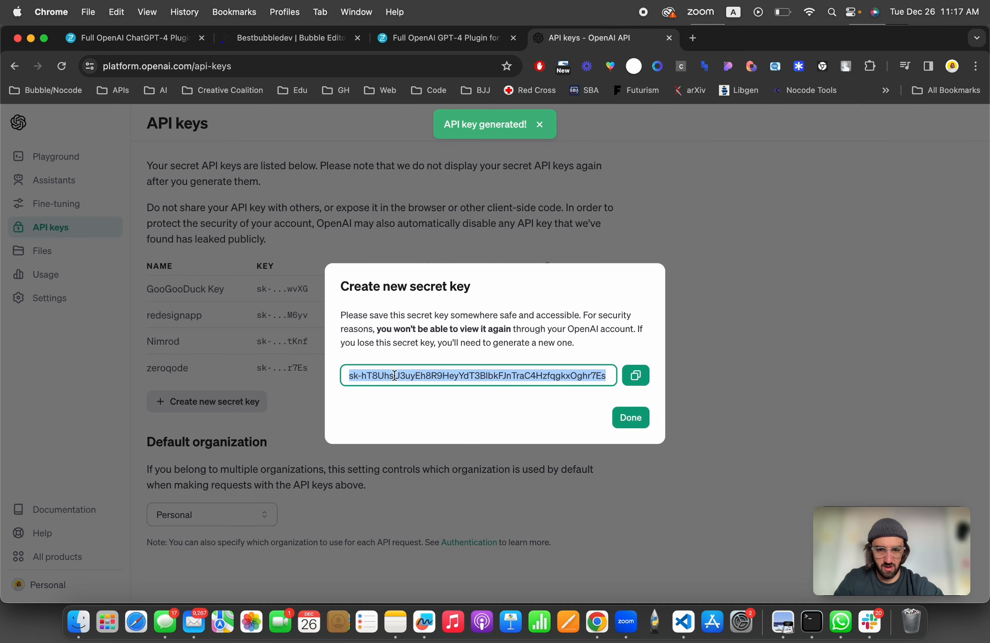
Step: Copy the new secret key and paste it into both Authorization (shared headers) fields of the plugin settings
left_click(633, 378)
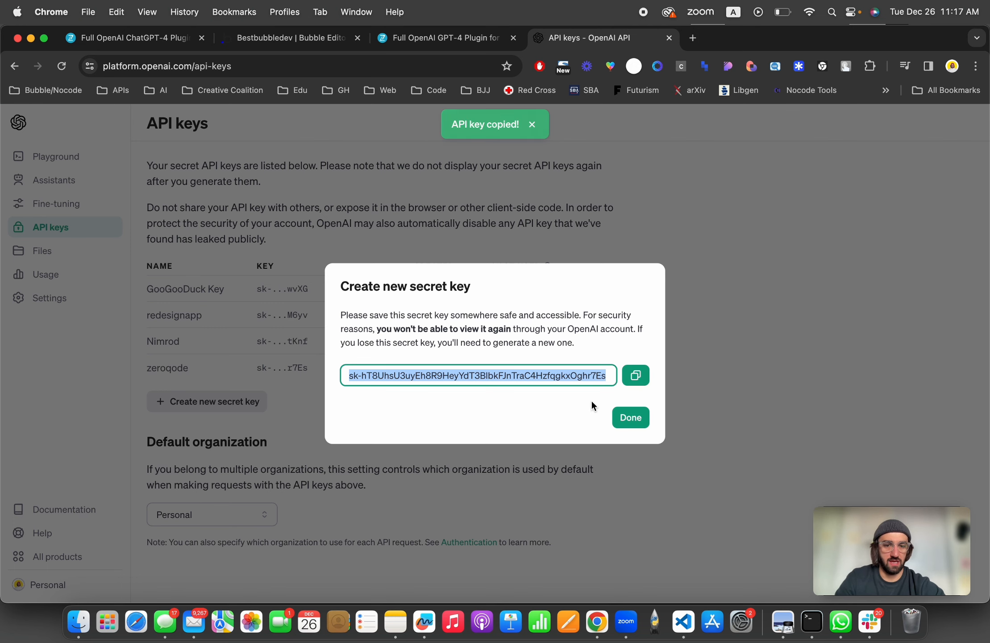
left_click(634, 418)
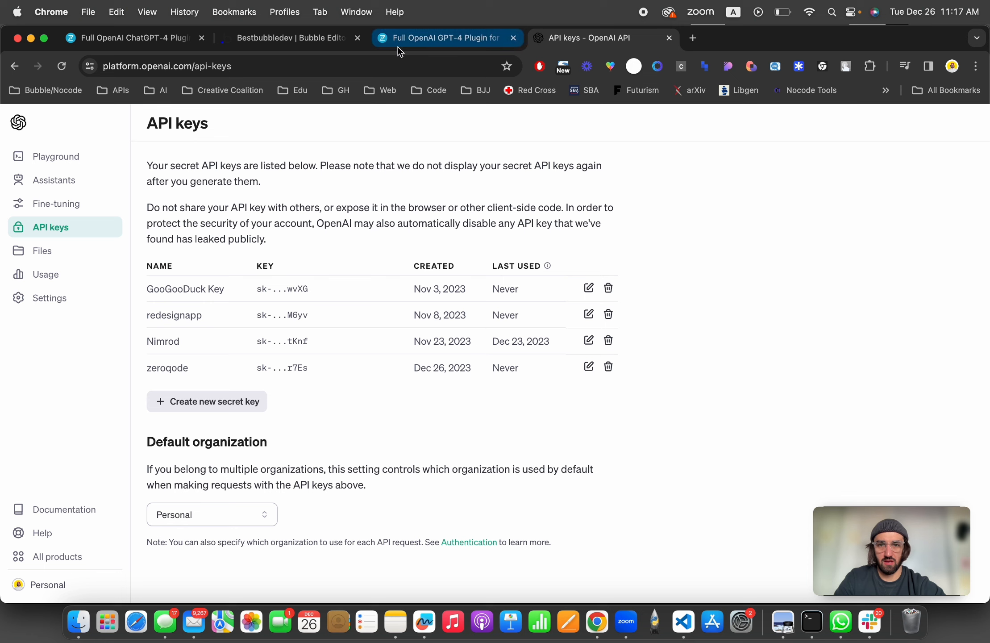
left_click(268, 43)
left_click(790, 378)
key("super+v")
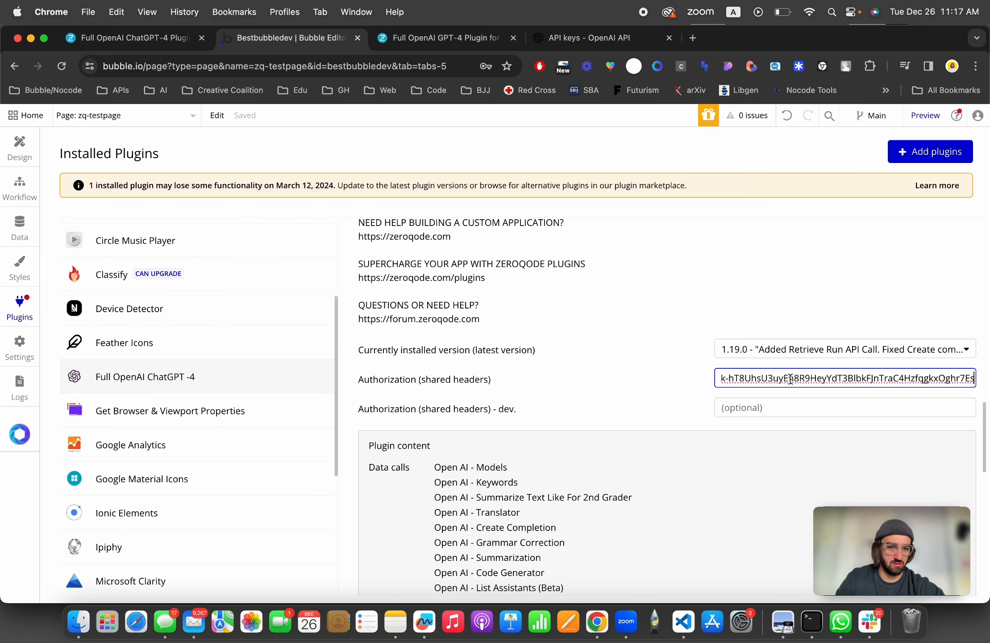
key("Tab")
key("super+v")
Step: Prefix the key in both Authorization (shared headers) fields with "Bearer "
key("shift+Tab")
key("Left")
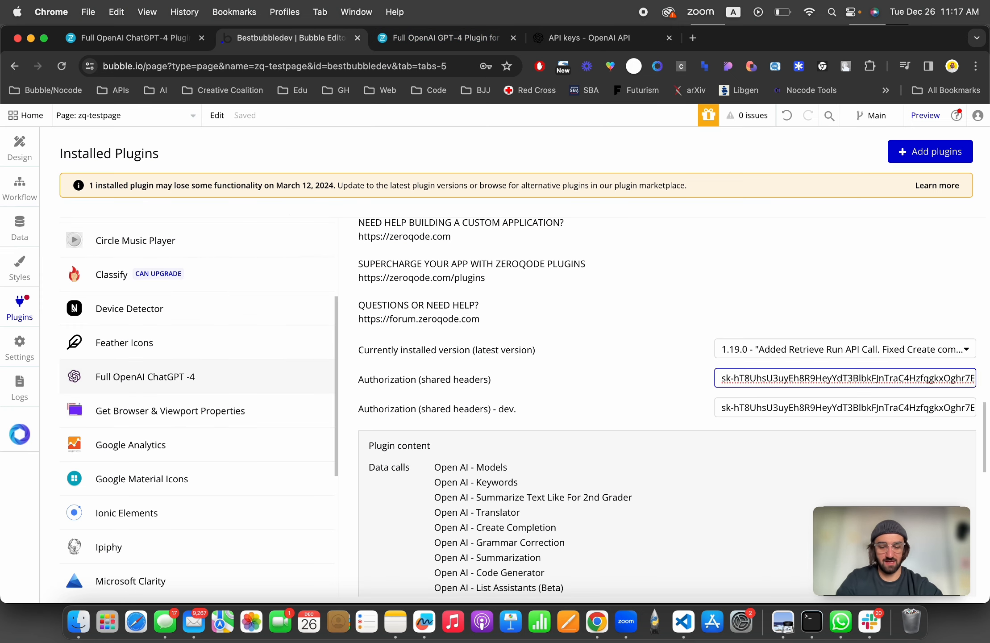
type("Bearer")
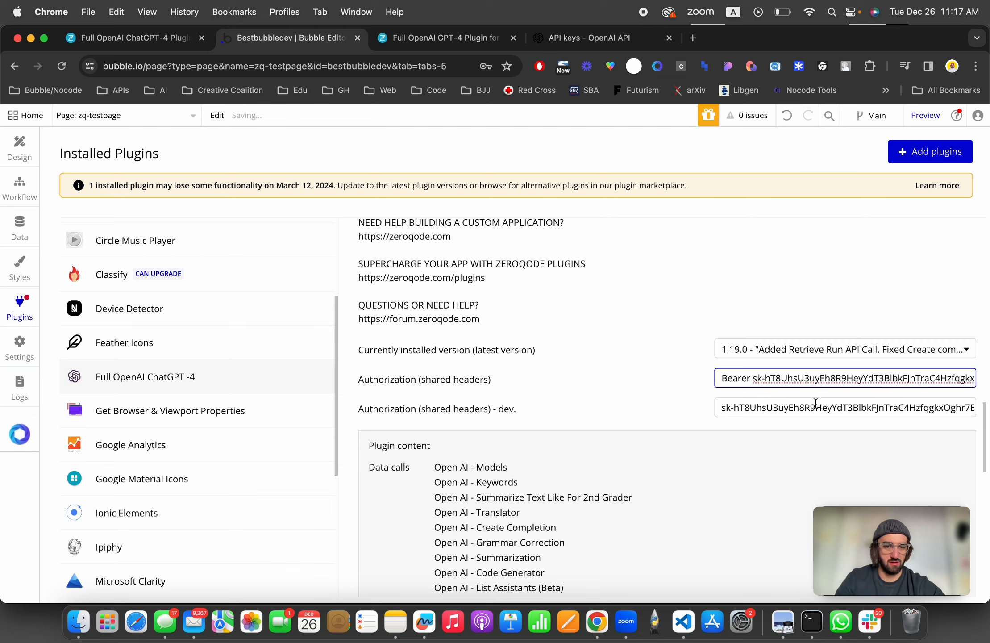
key("Tab")
key("Left")
type("Bea")
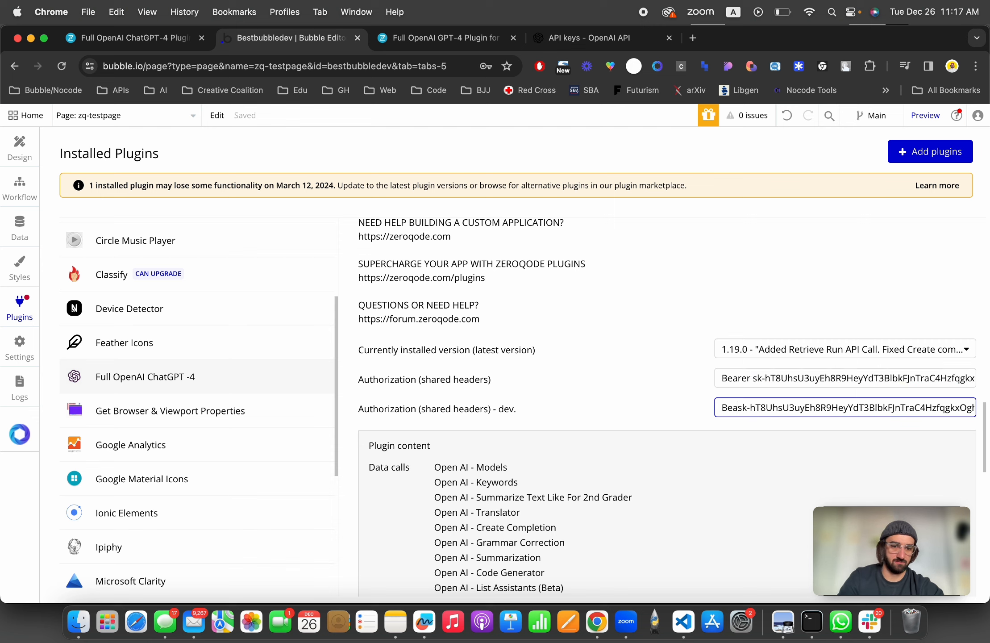
type("rer")
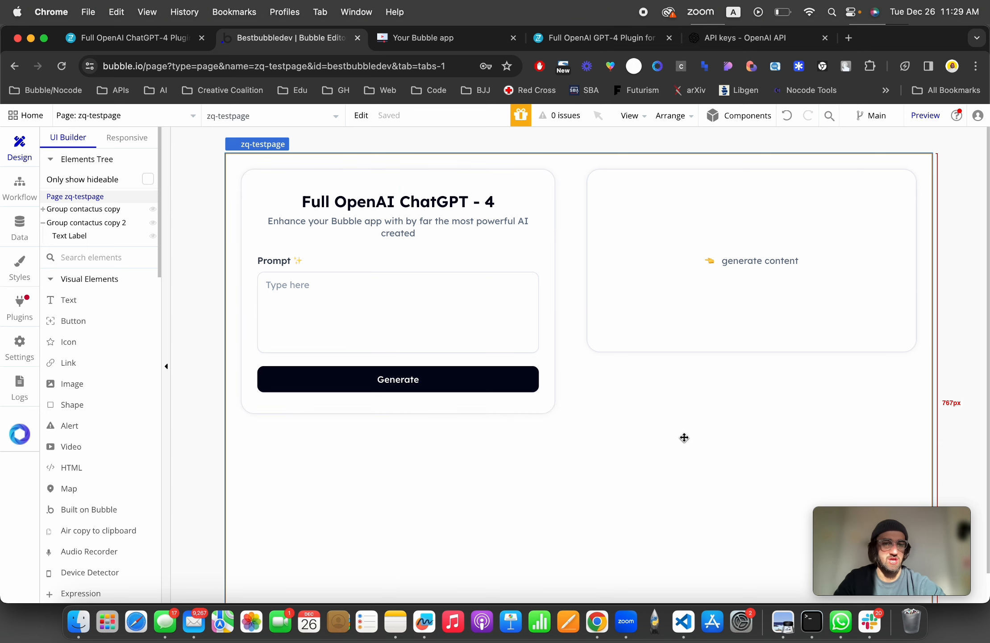
double_click(685, 437)
left_click(673, 153)
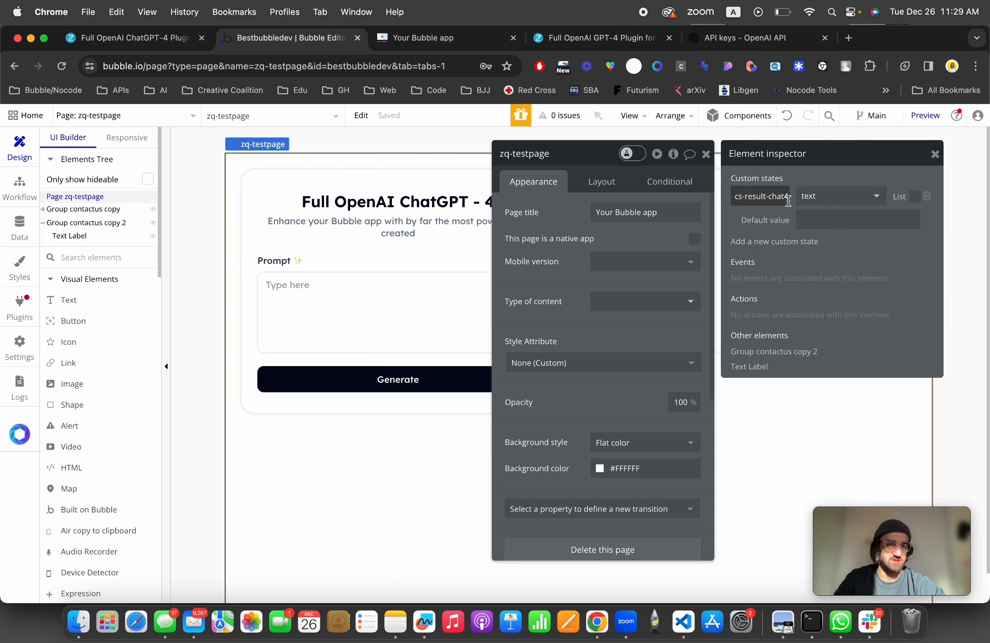
left_click(935, 154)
left_click(703, 154)
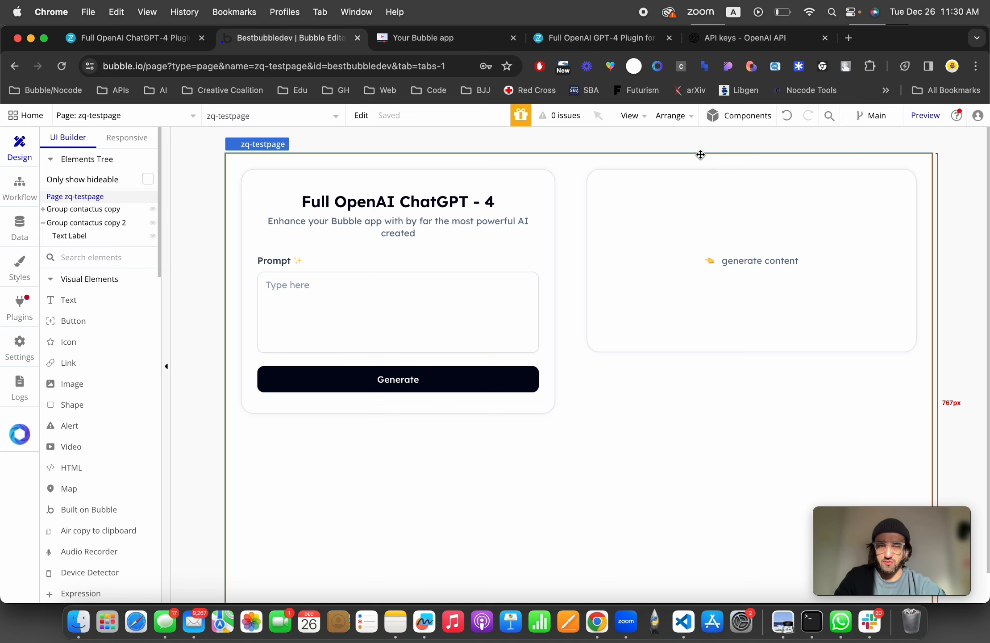
Step: Add a workflow to the Generate button and give it the Open AI - Chat-4 plugin action
left_click(361, 382)
double_click(361, 382)
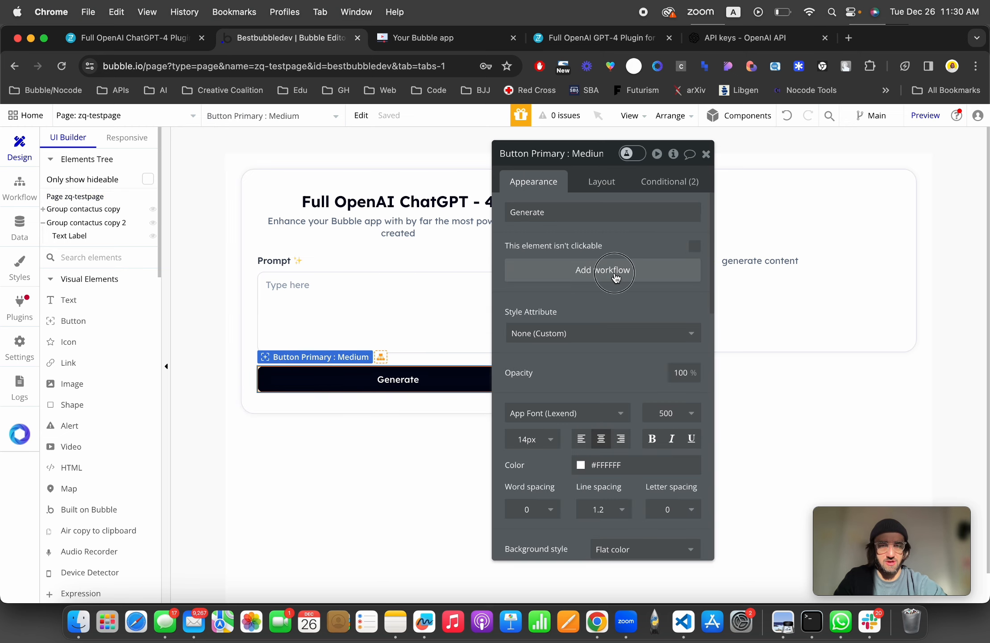
left_click(570, 267)
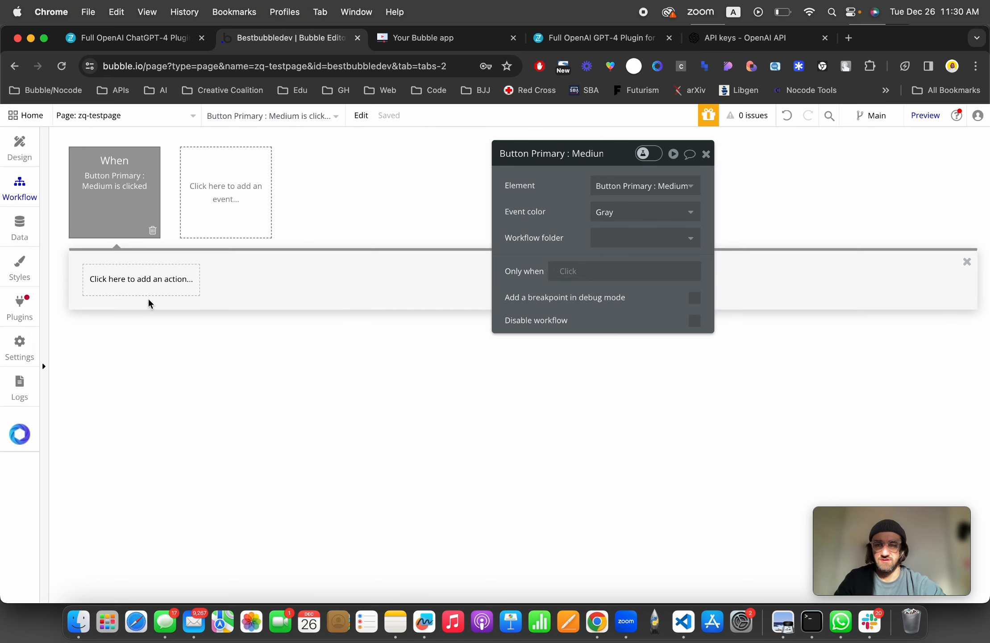
left_click(133, 280)
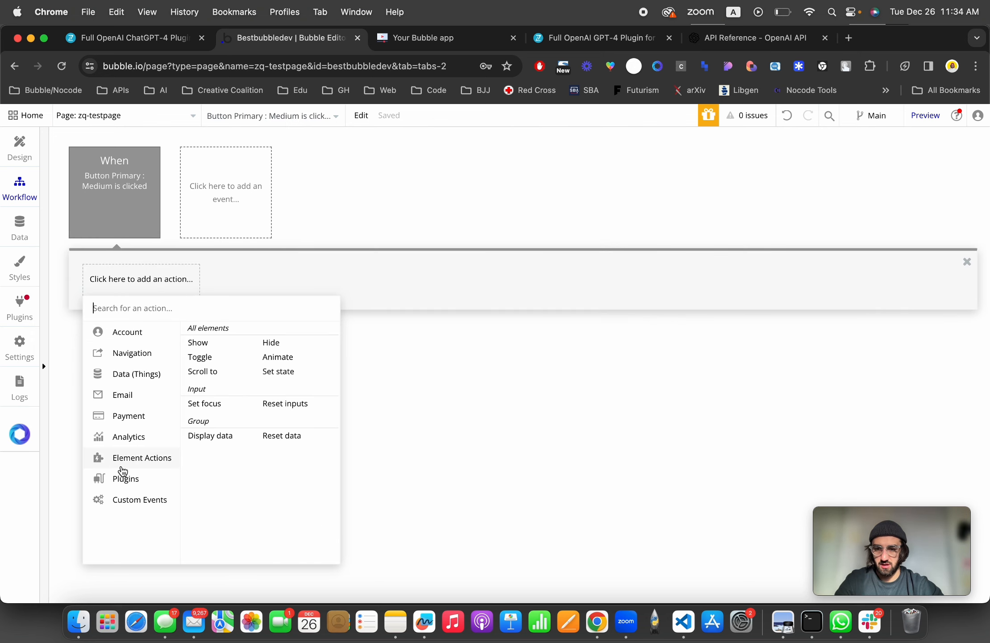
left_click(124, 481)
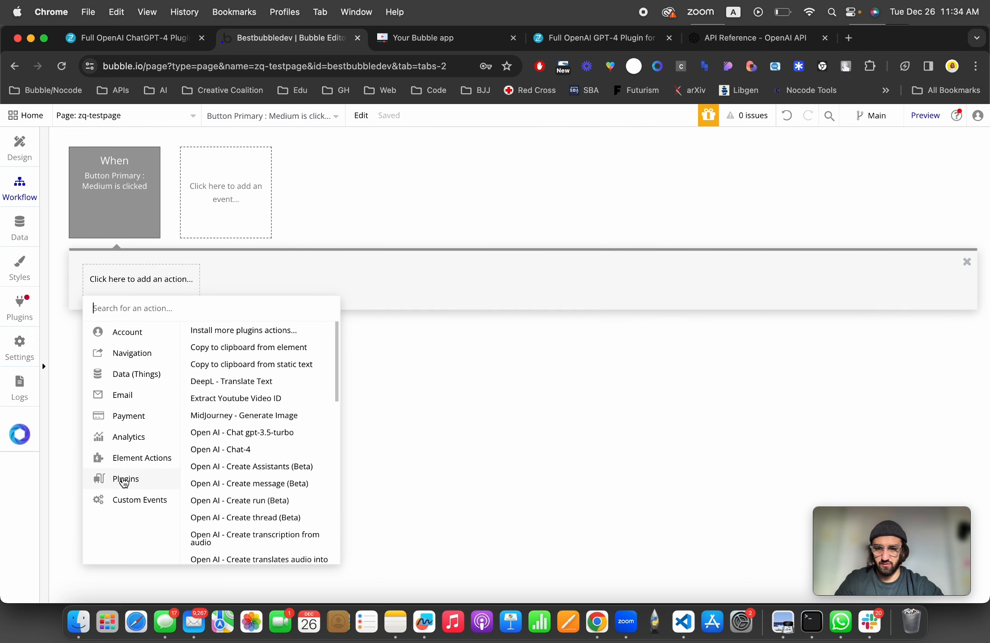
left_click(275, 455)
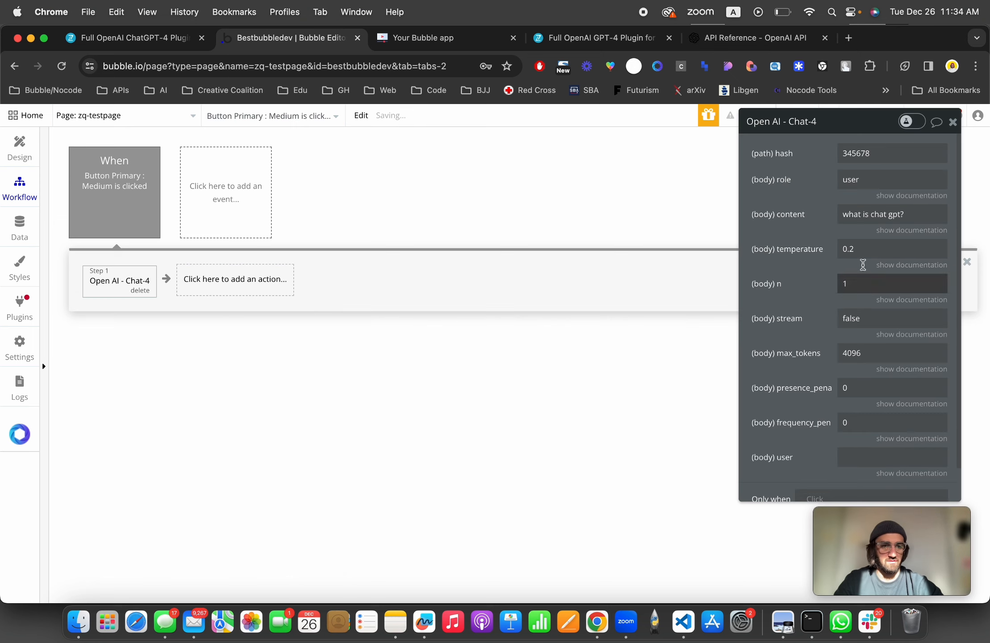
Step: Review the Chat action's parameter table in the plugin documentation
left_click_drag(782, 203, 177, 216)
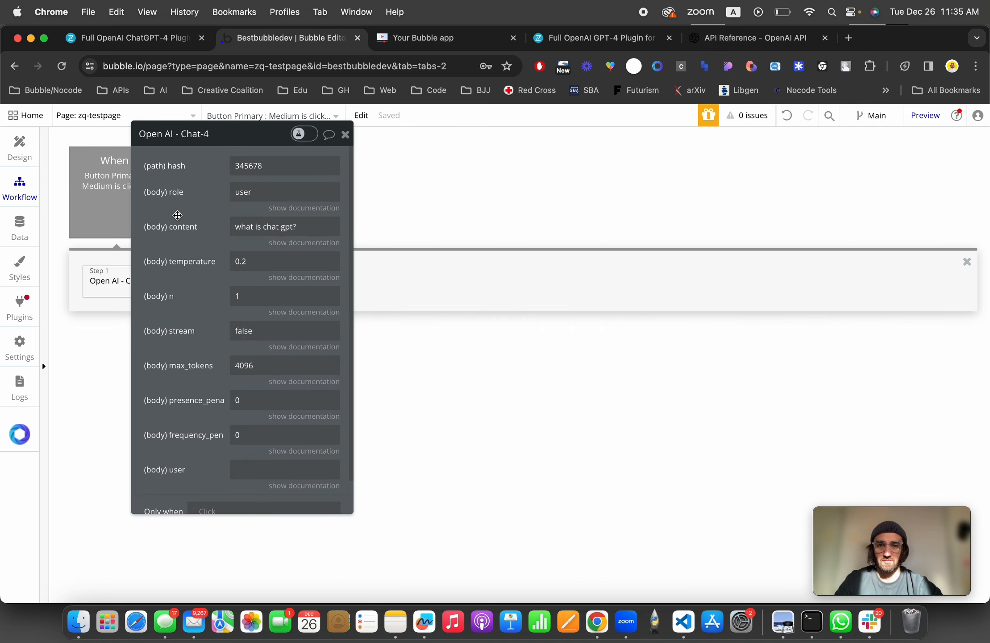
double_click(253, 166)
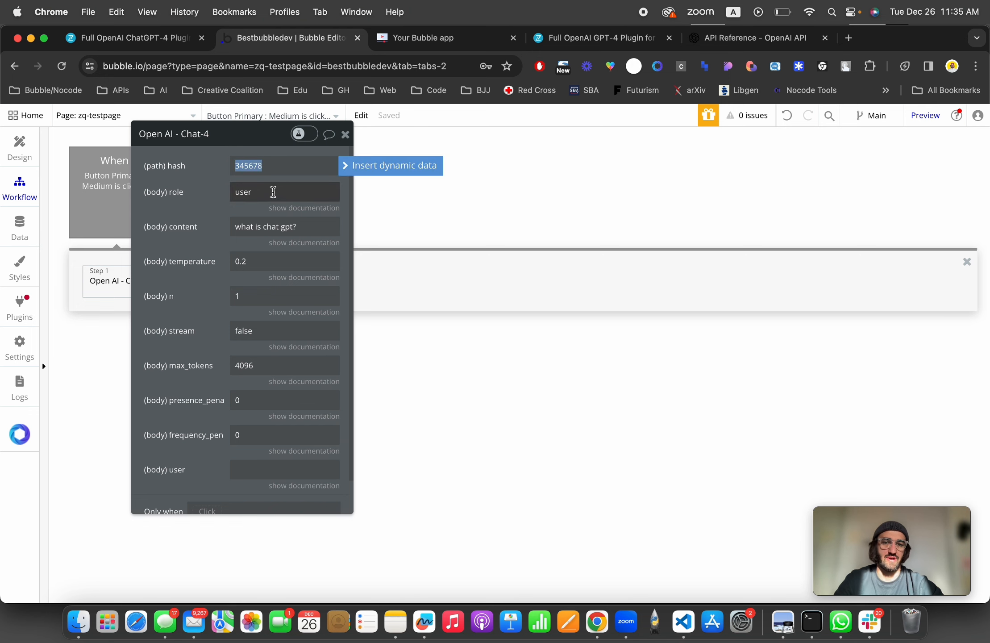
left_click(599, 41)
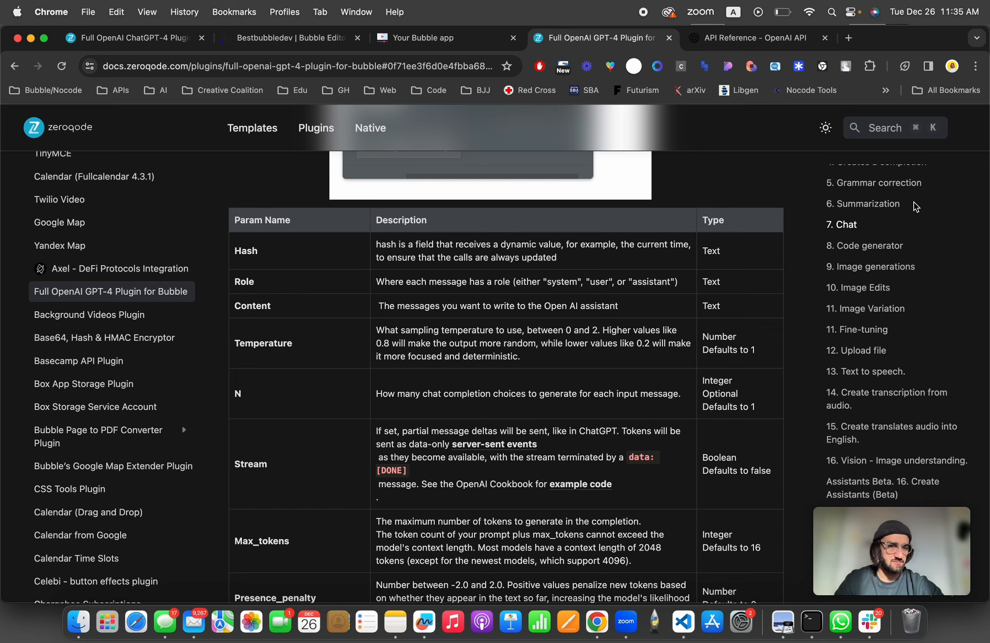
left_click(842, 226)
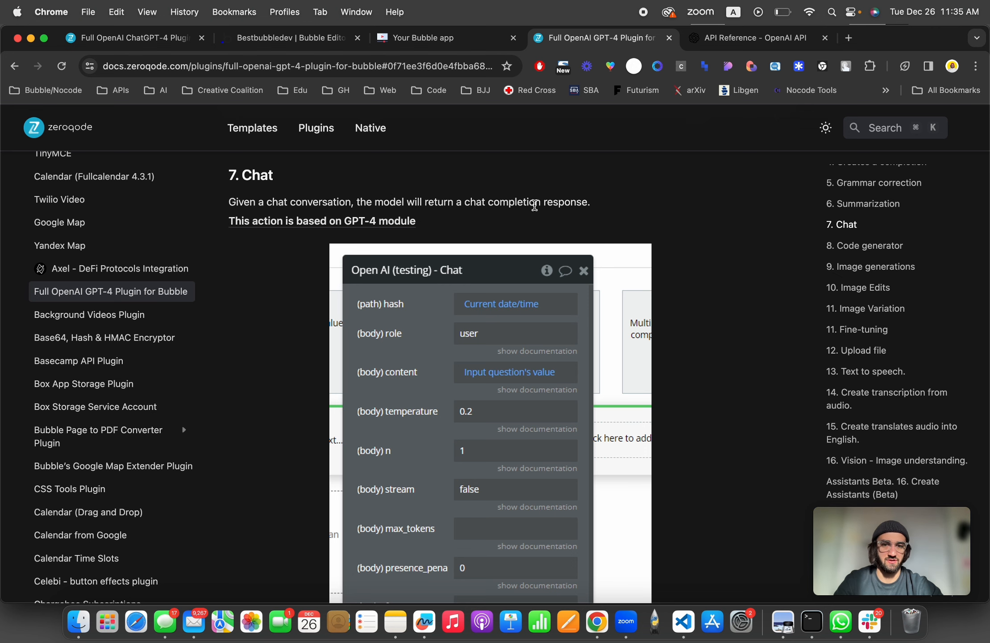
scroll(535, 206, "down", 15)
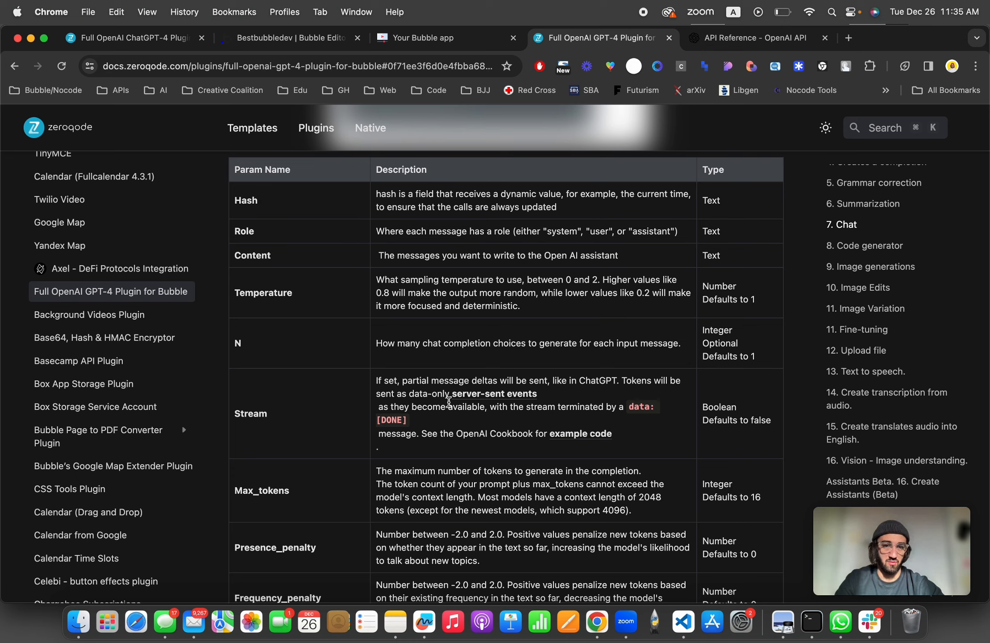
double_click(709, 201)
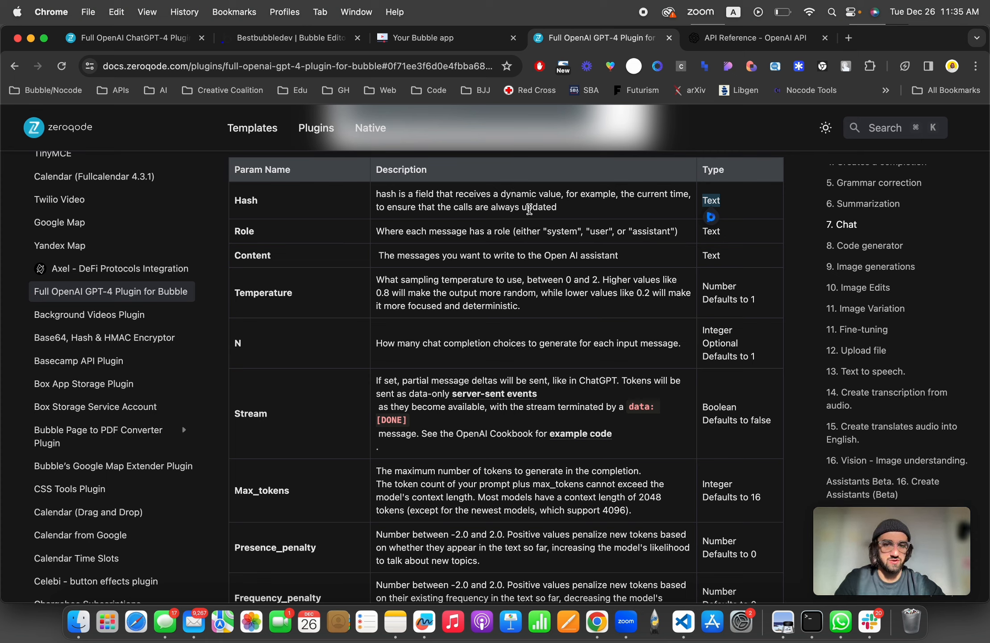
Step: Set the Chat-4 action's hash to Current date/time
left_click(291, 47)
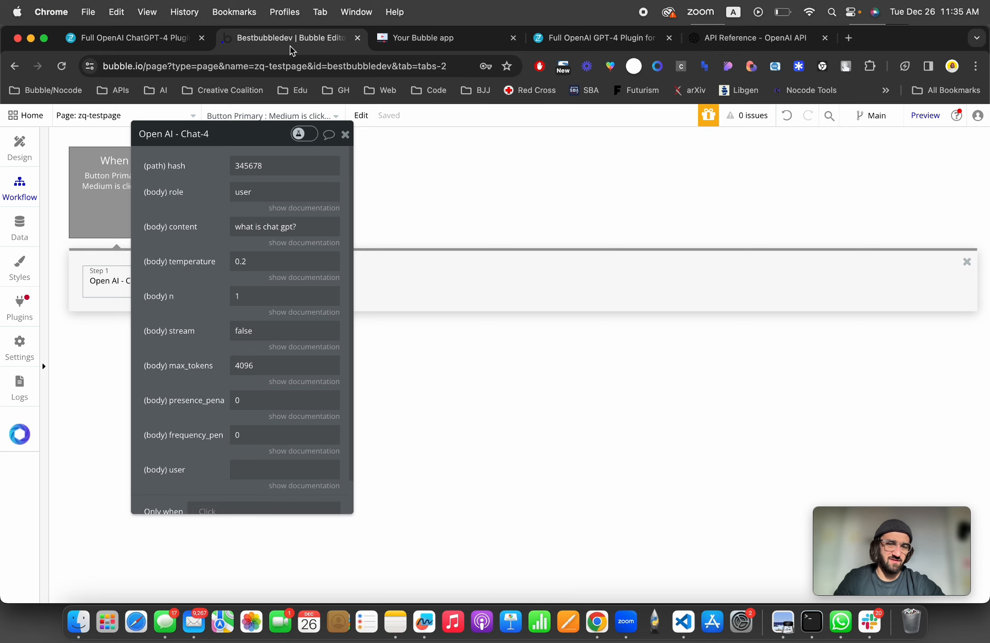
left_click_drag(200, 168, 571, 184)
double_click(533, 176)
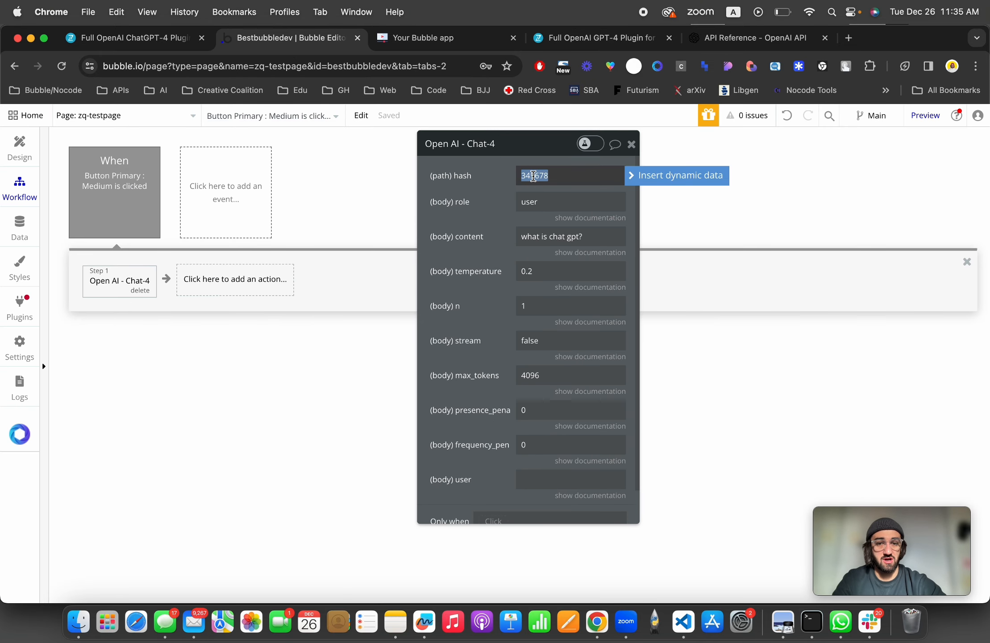
left_click(709, 182)
type("curre")
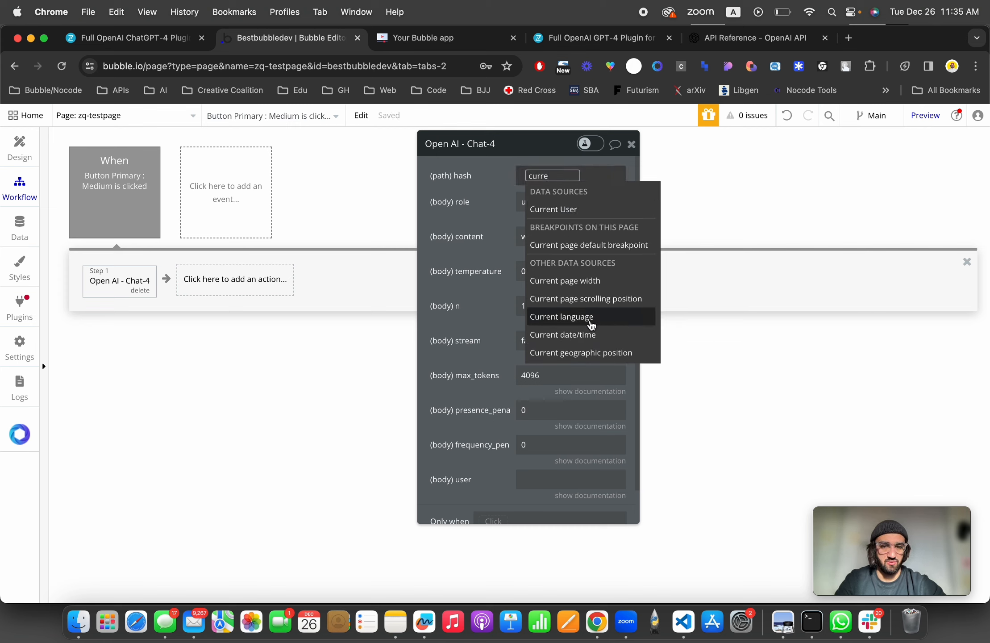
left_click(580, 335)
Step: Read the role and temperature parameter documentation and the OpenAI chat completion API reference
left_click(484, 194)
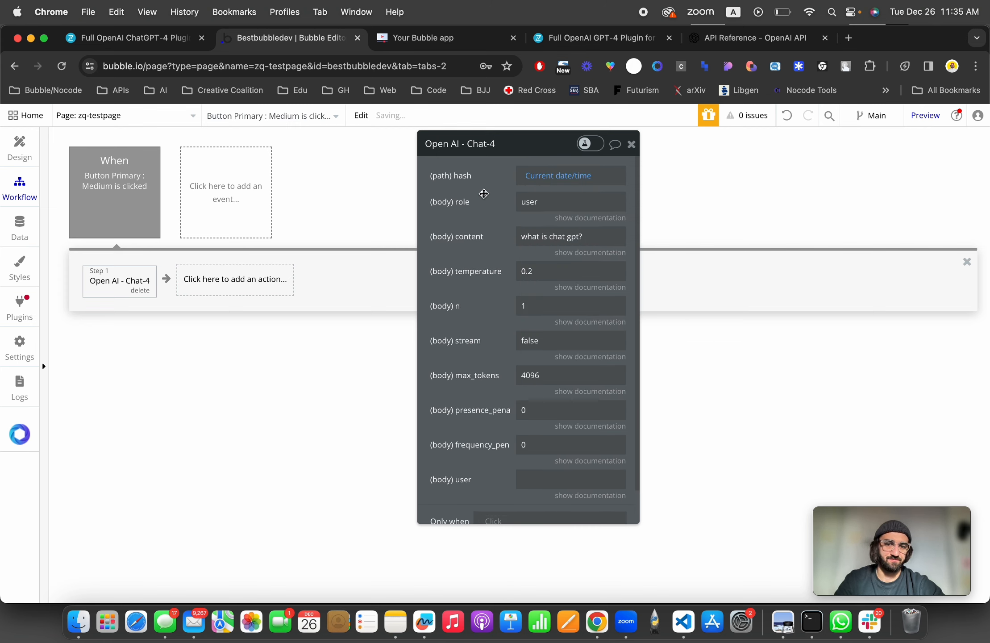
left_click(581, 220)
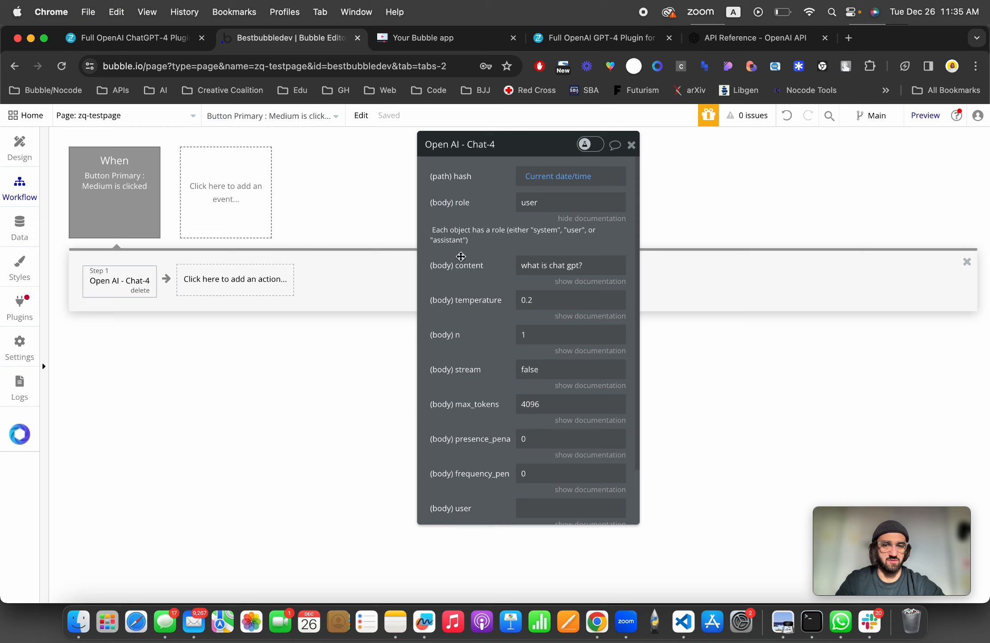
left_click(591, 316)
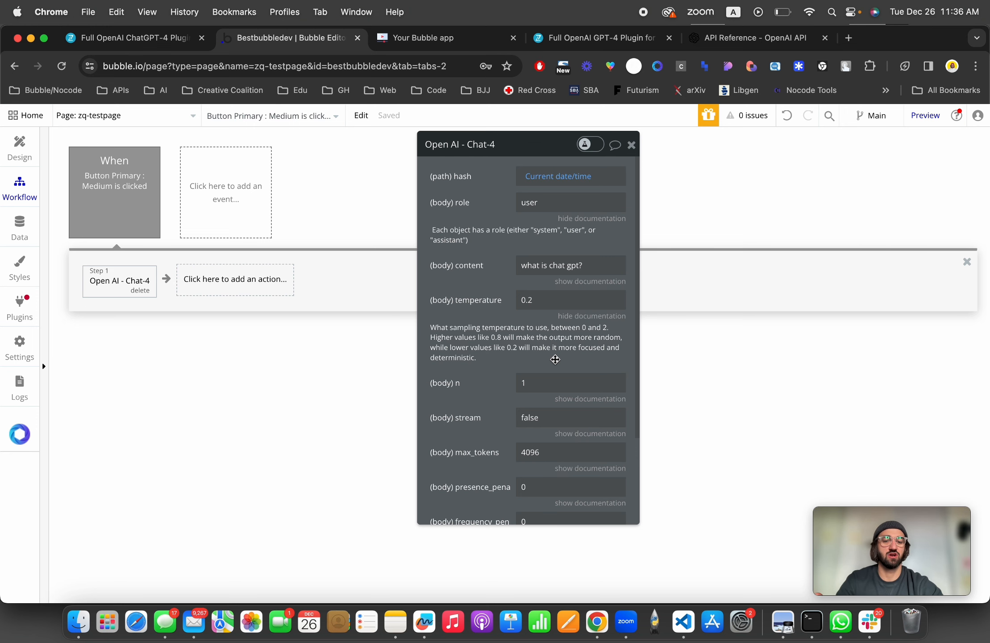
left_click(750, 38)
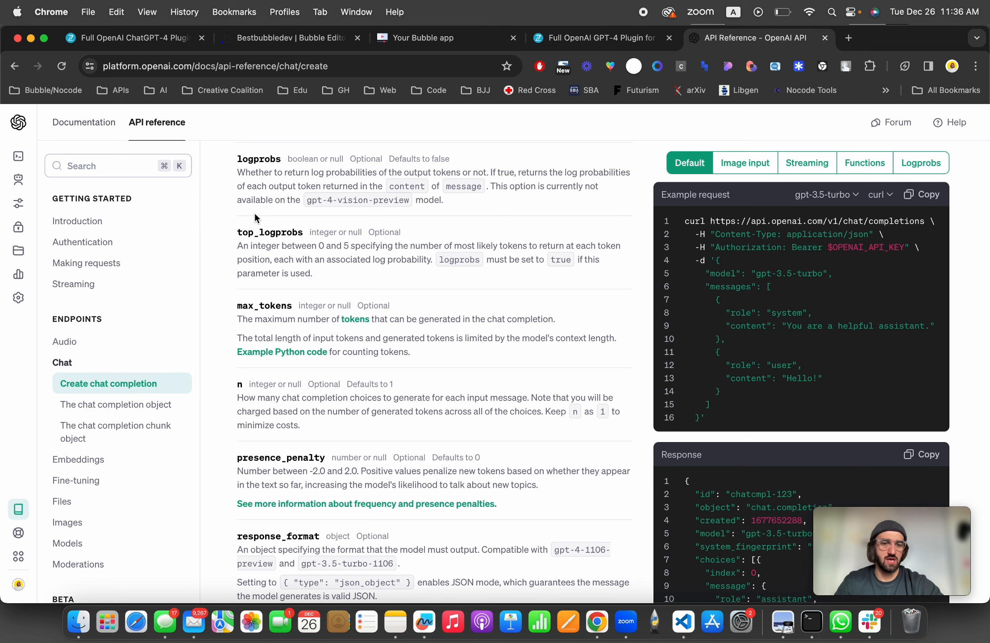
scroll(270, 289, "down", 3)
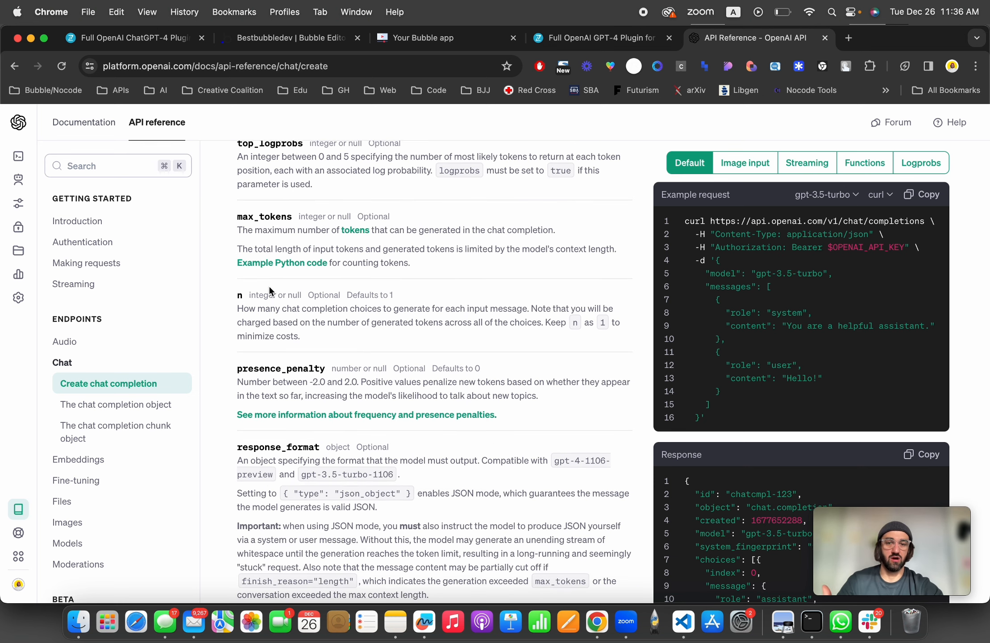
key("super+2")
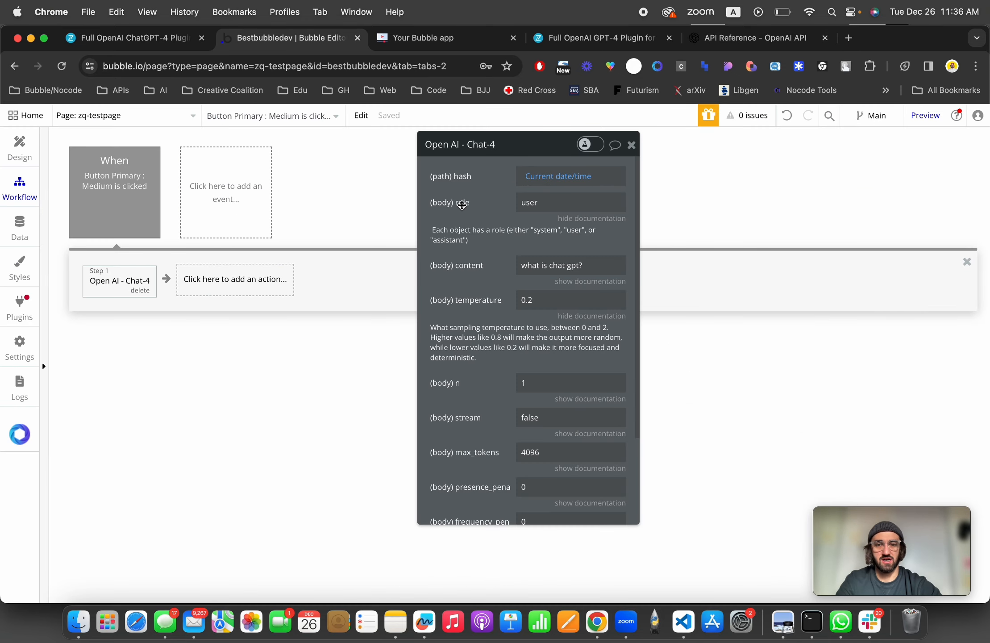
Step: Set the Chat-4 action's content to Multiline Input A's value
double_click(532, 203)
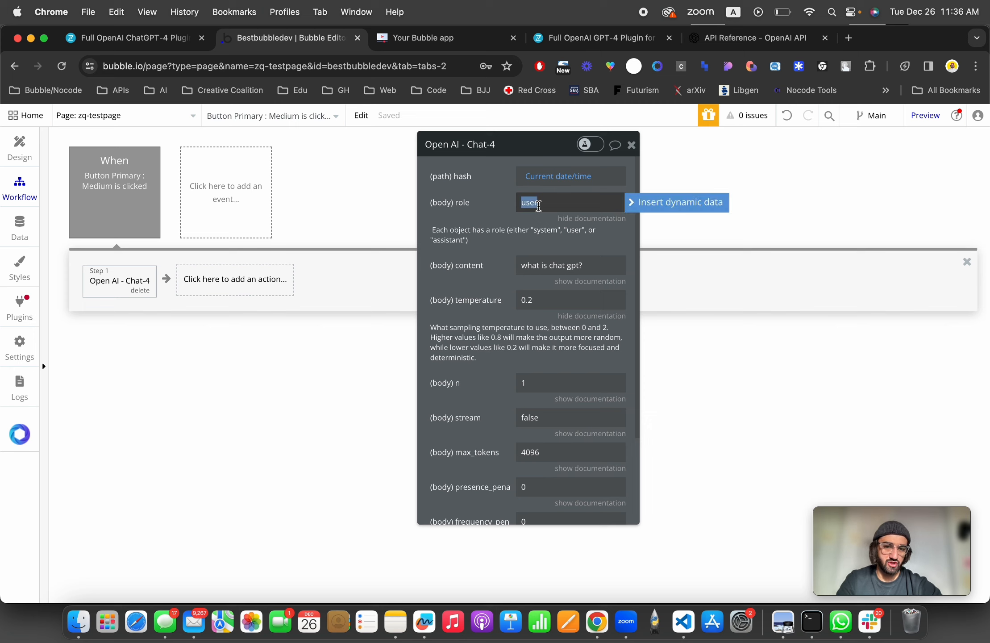
left_click(563, 265)
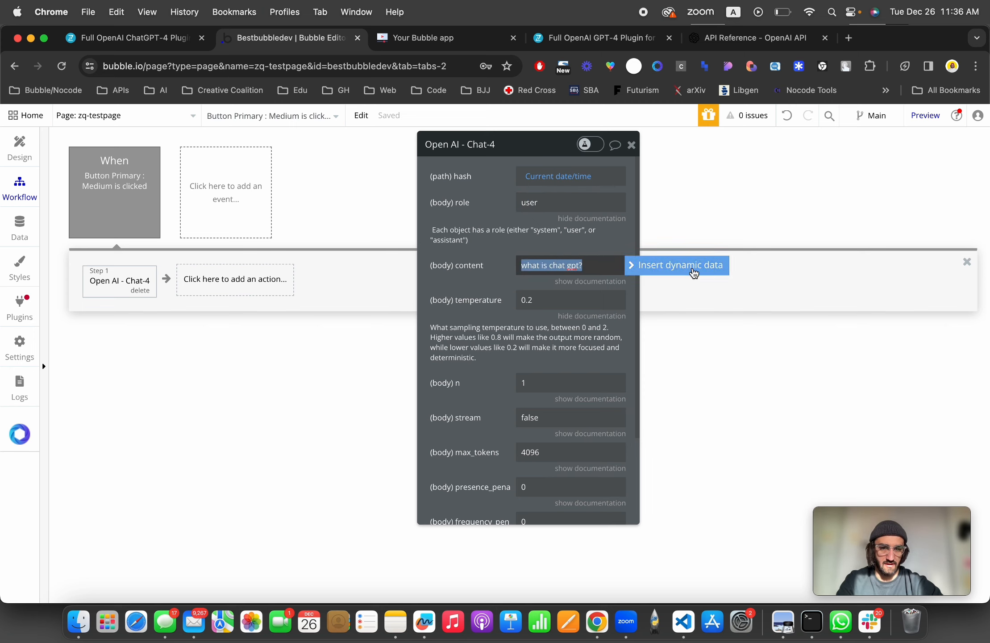
left_click(694, 268)
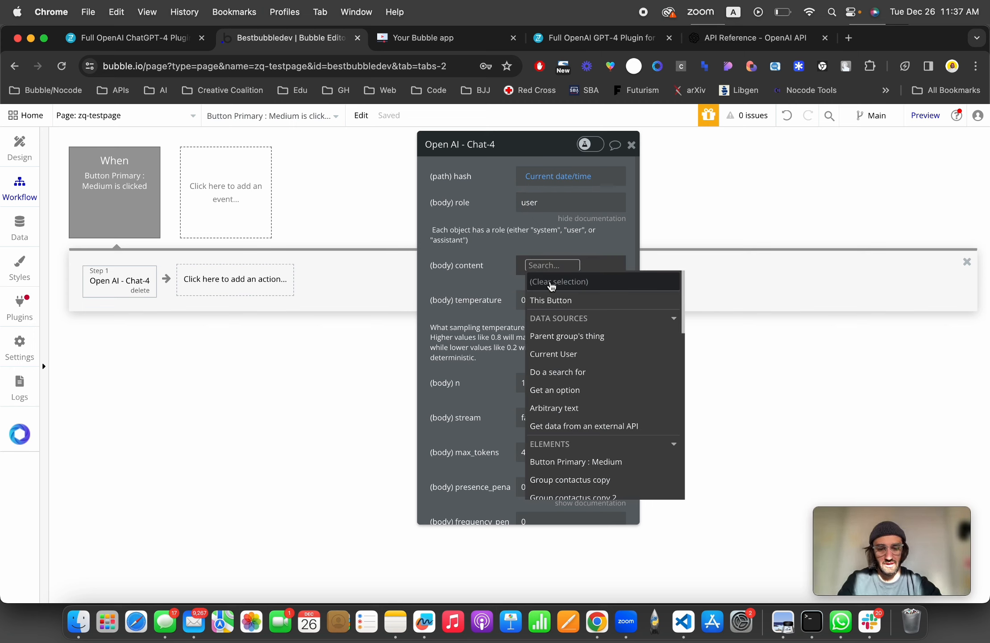
type("multi")
left_click(549, 318)
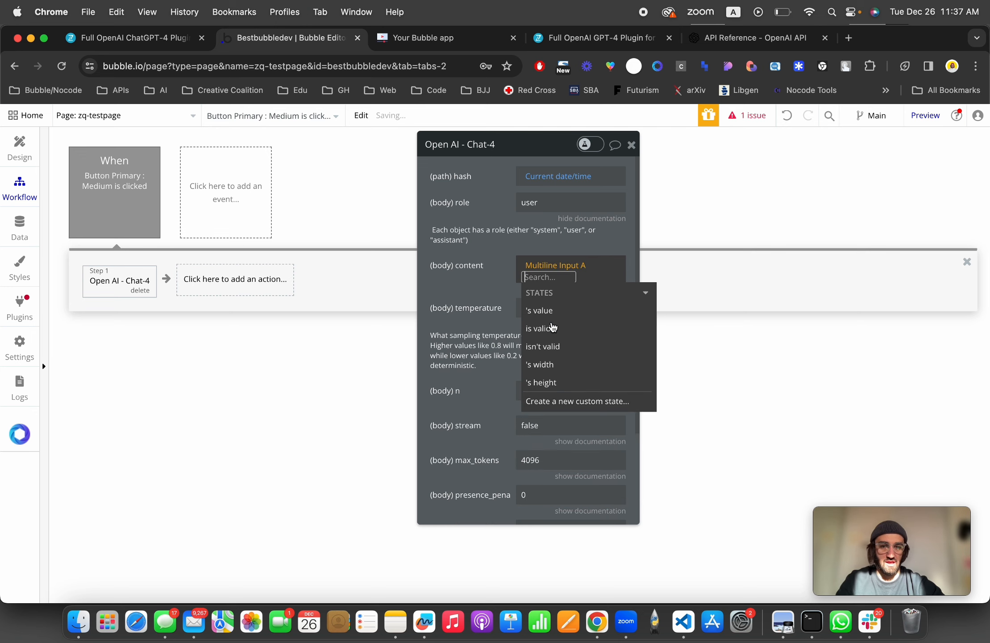
left_click(549, 311)
left_click(490, 282)
Step: Add a Set state action as step 2 targeting zq-testpage's custom state cs-result-chat4
scroll(490, 283, "down", 1)
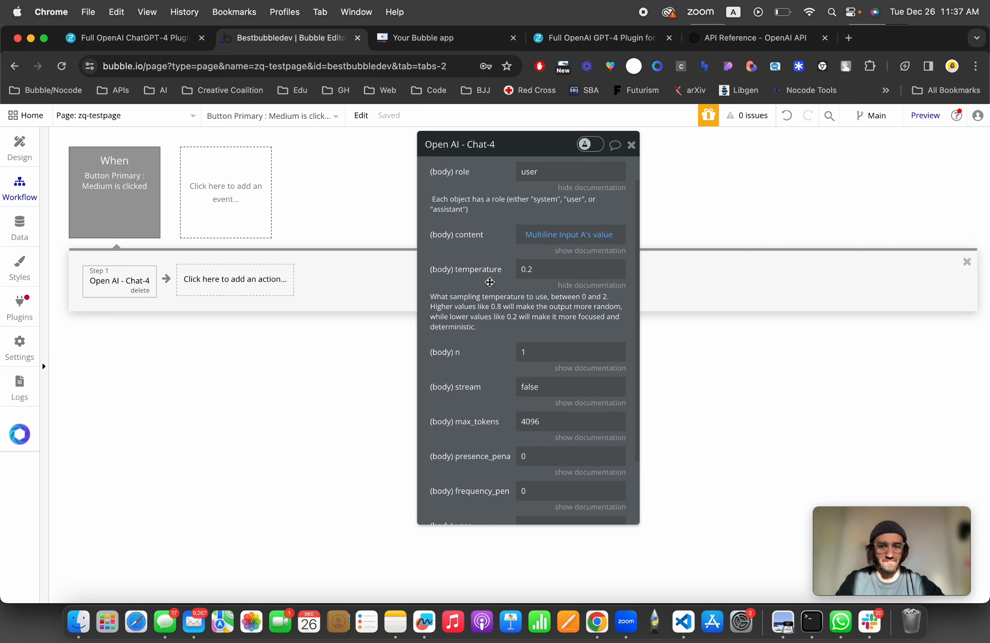
scroll(491, 282, "down", 3)
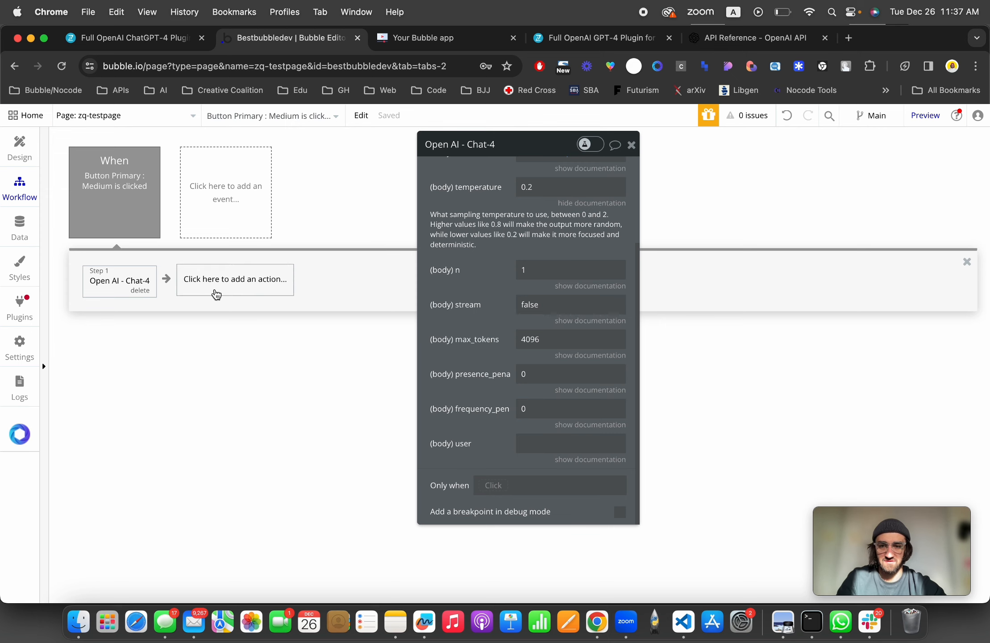
left_click(216, 295)
mouse_move(237, 454)
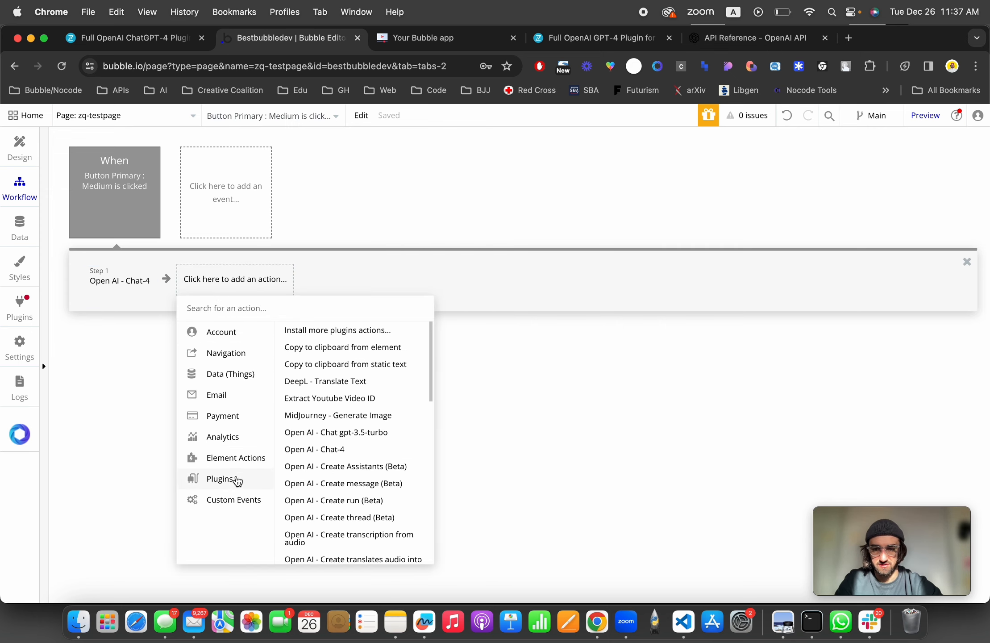
type("states")
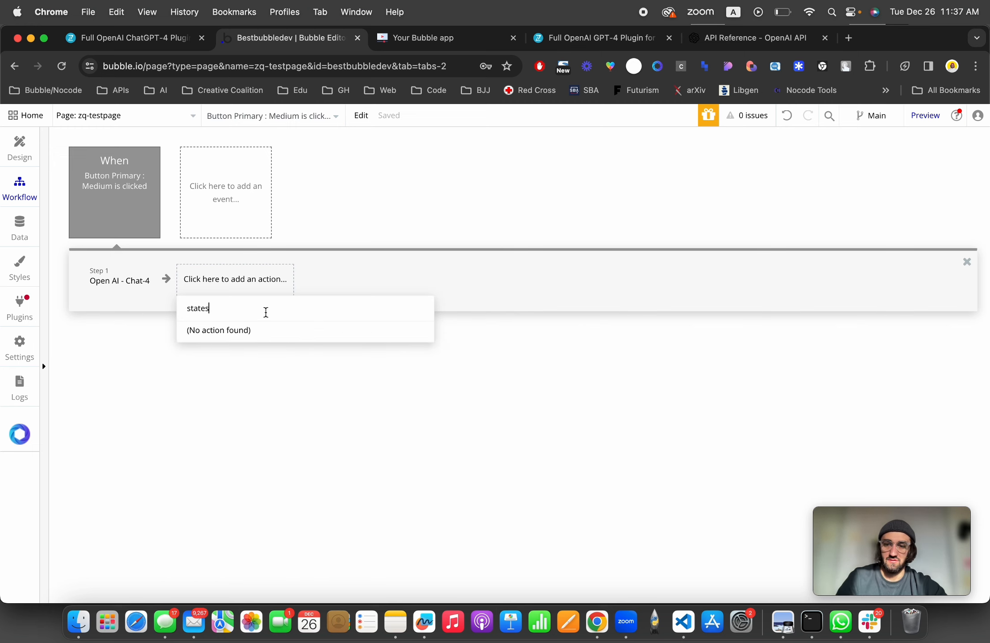
key("BackSpace")
left_click(237, 331)
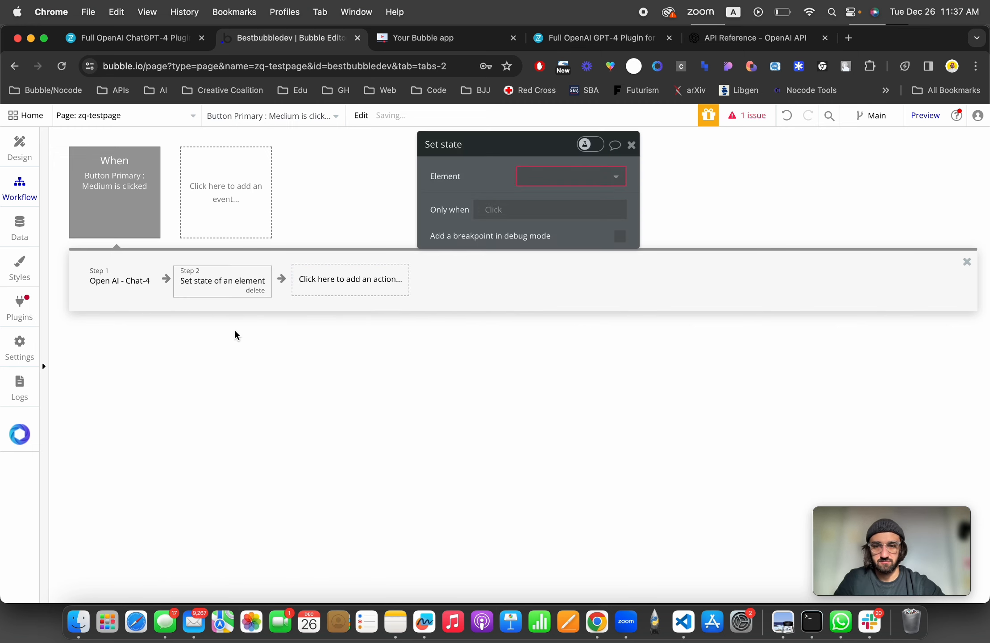
left_click(581, 185)
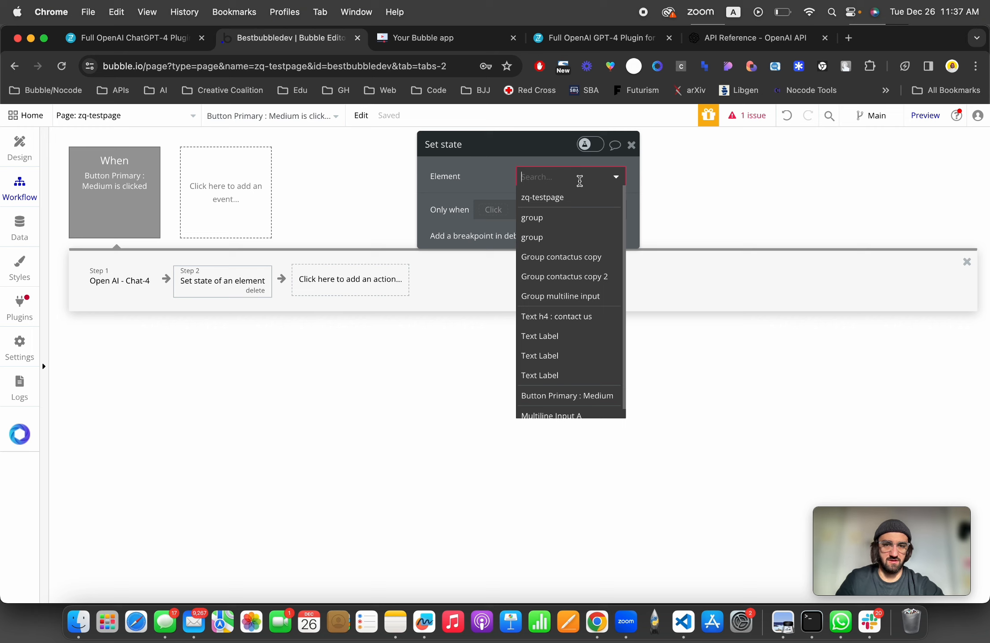
left_click(572, 195)
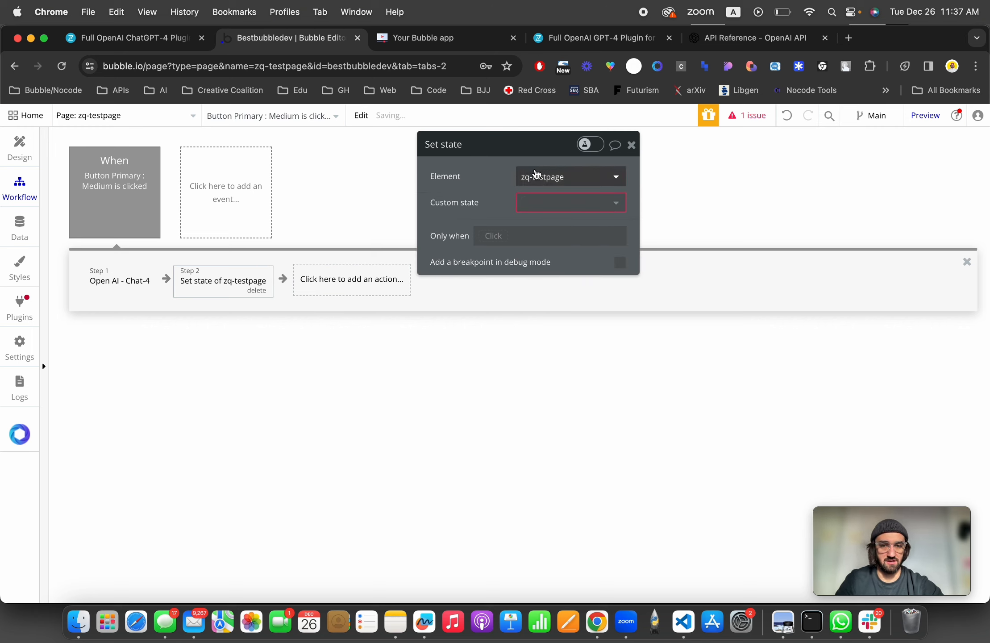
left_click(544, 202)
left_click(552, 223)
Step: Set the Set state value to Result of step 1's body choices:first item's message content
left_click(553, 235)
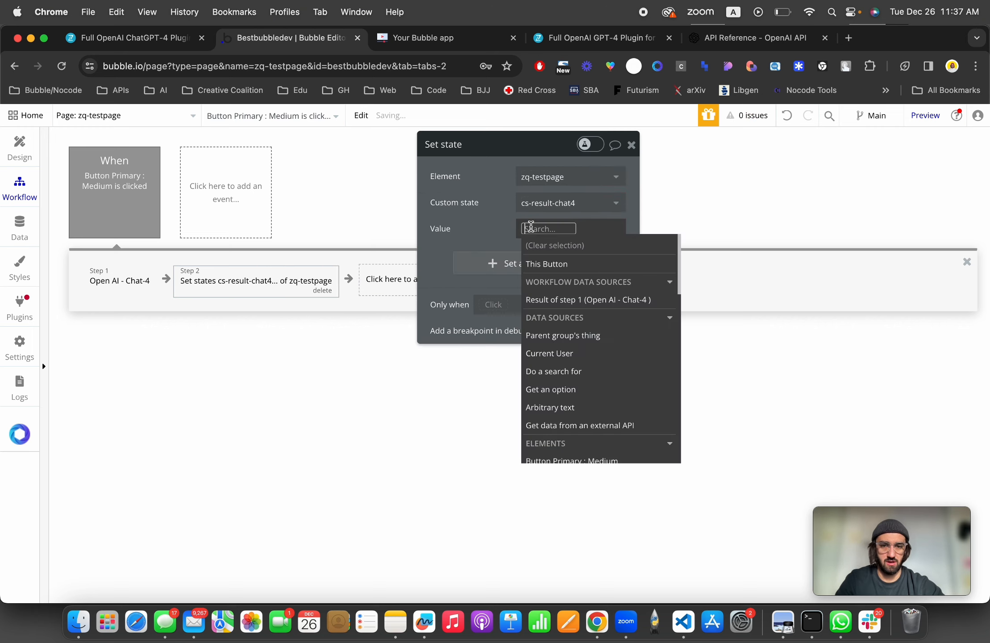
left_click(564, 297)
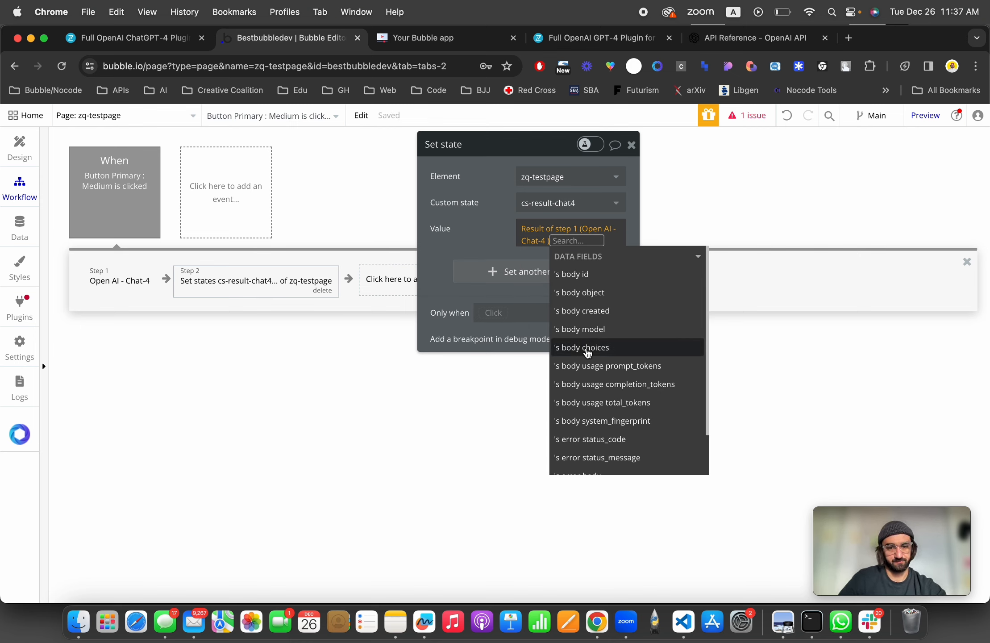
left_click(586, 353)
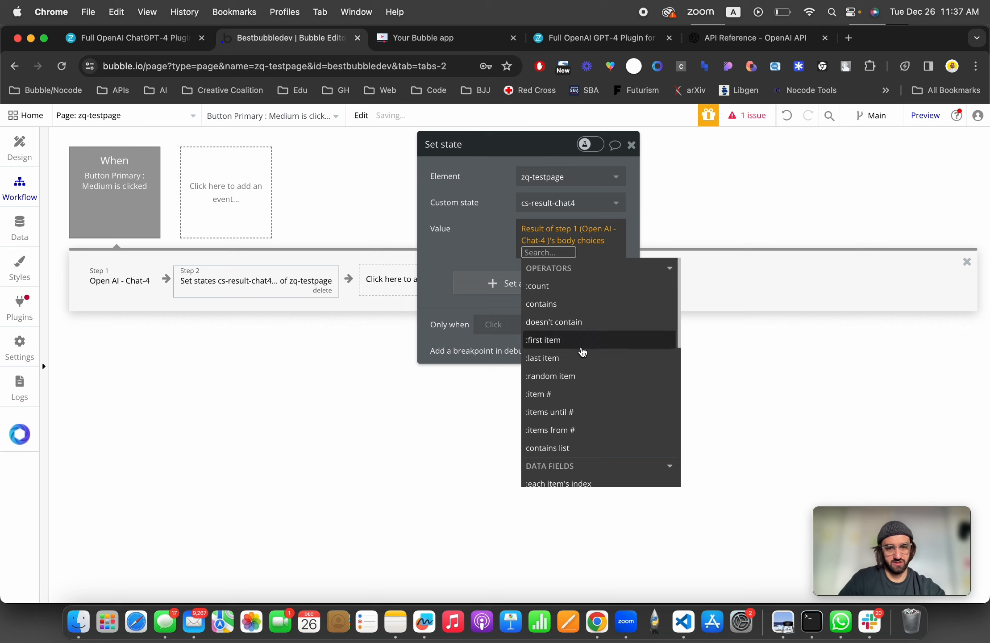
left_click(583, 348)
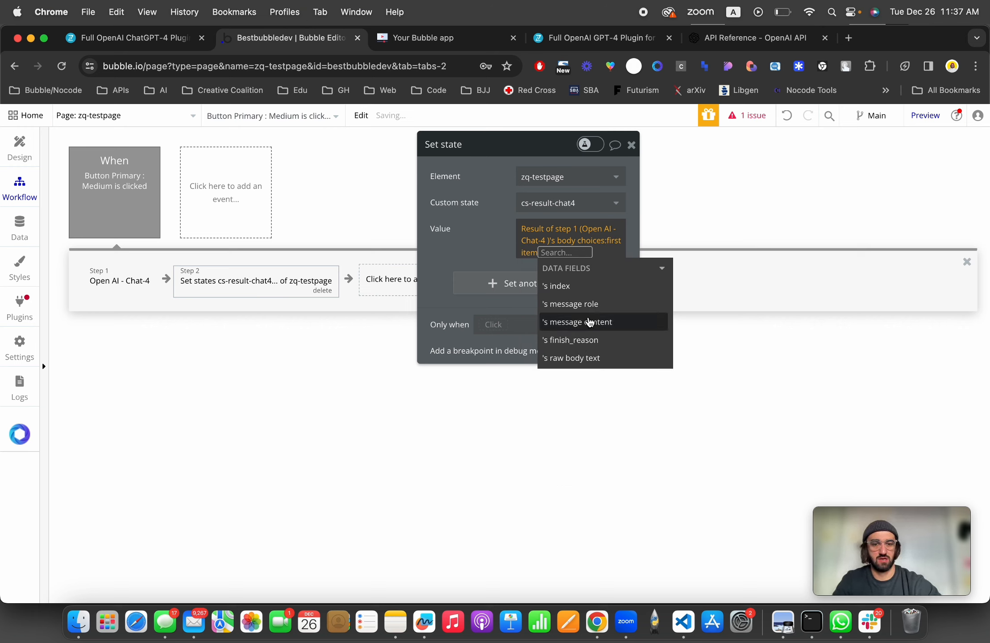
left_click(598, 322)
left_click(484, 246)
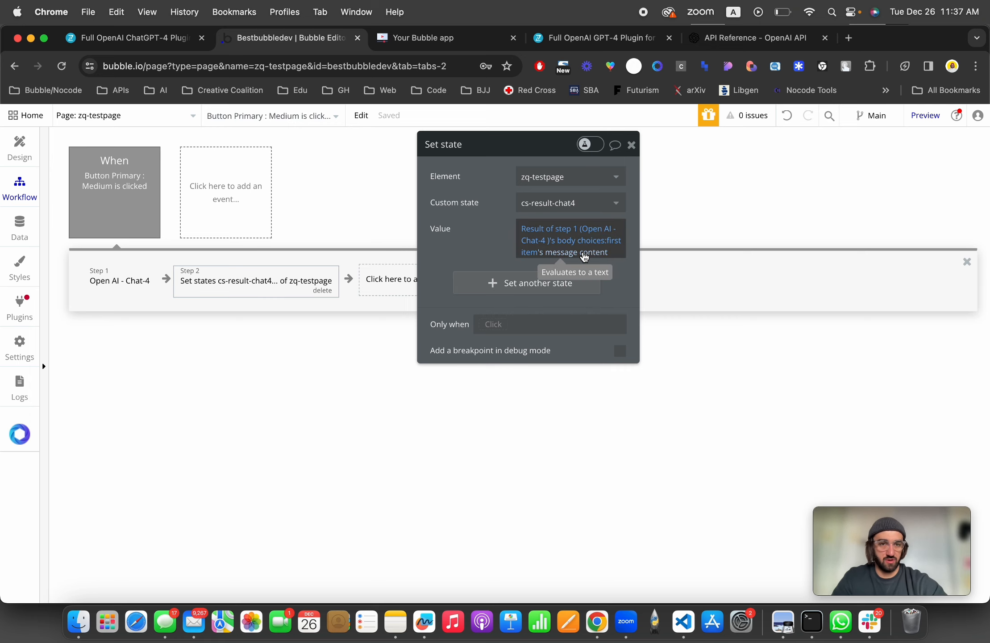
Step: Examine the example chat completion response structure, especially choices, message and content, in the OpenAI API reference
left_click(747, 41)
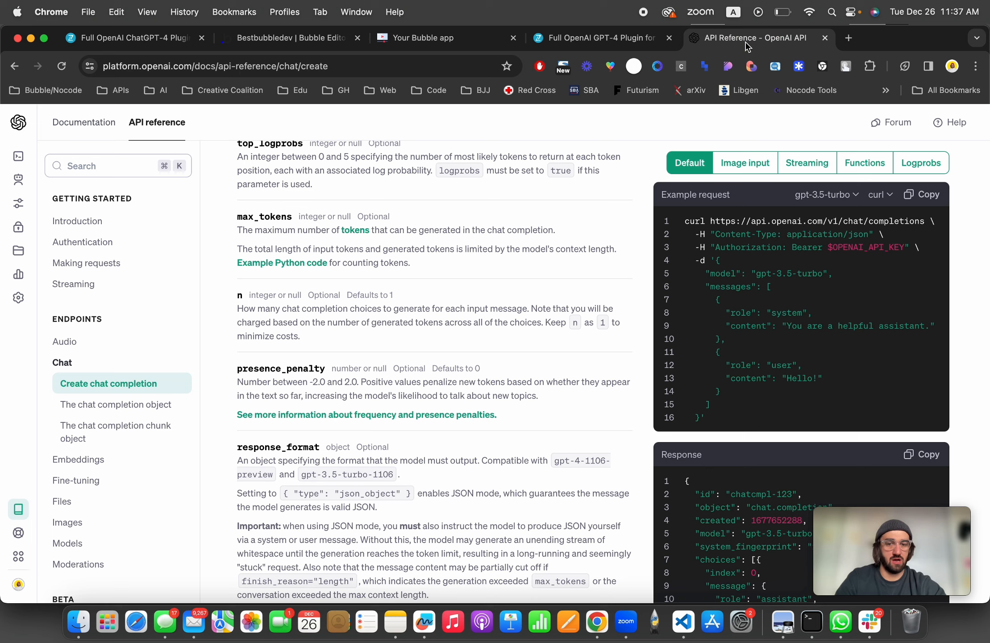
scroll(525, 294, "down", 15)
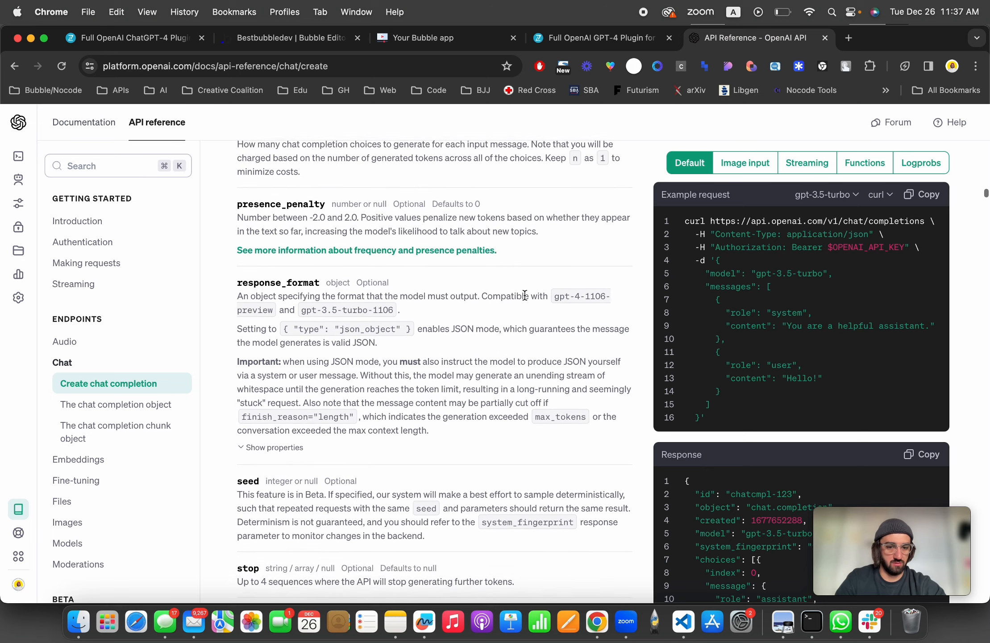
scroll(524, 294, "down", 13)
scroll(525, 294, "up", 7)
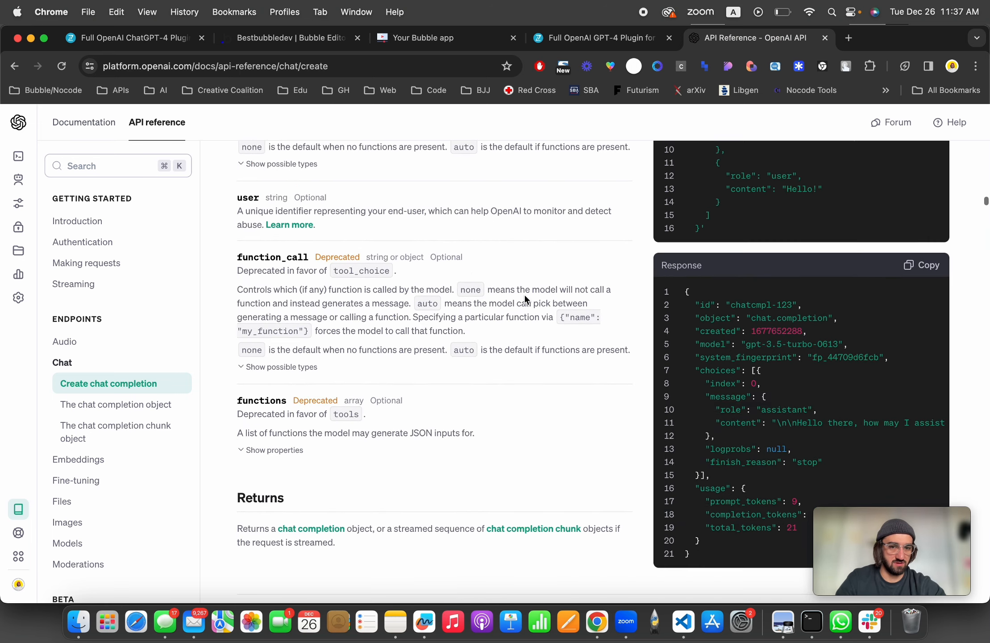
scroll(524, 294, "down", 3)
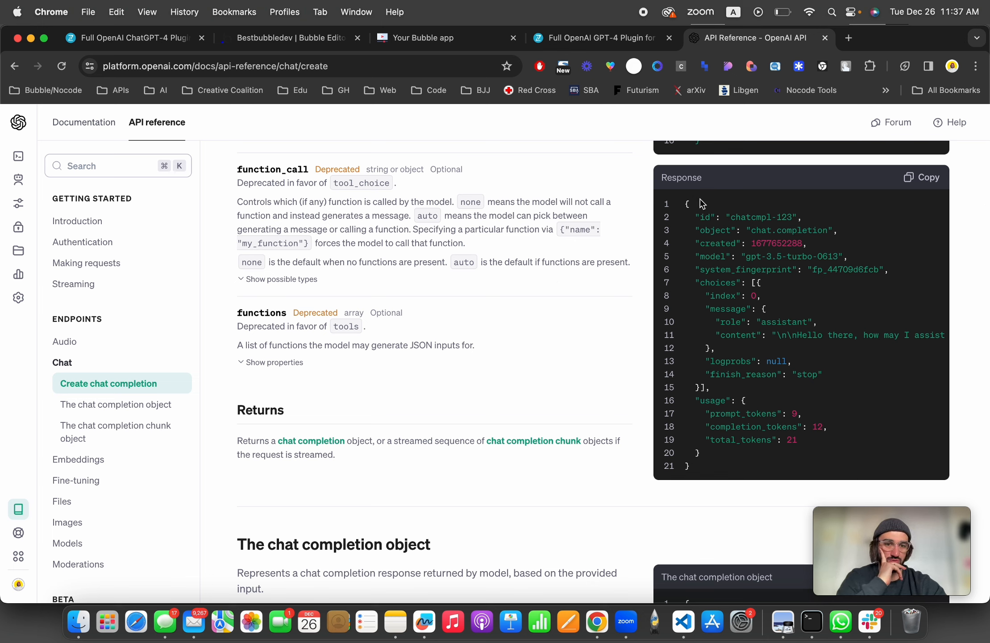
left_click_drag(682, 204, 767, 451)
left_click_drag(705, 217, 786, 244)
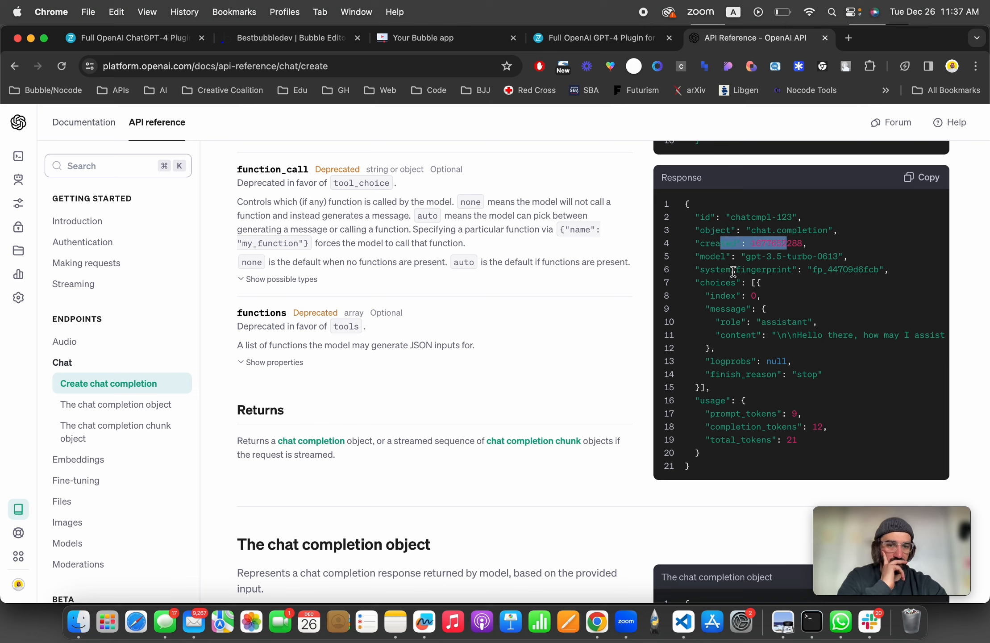
left_click(702, 282)
left_click_drag(701, 282, 794, 337)
left_click(709, 298)
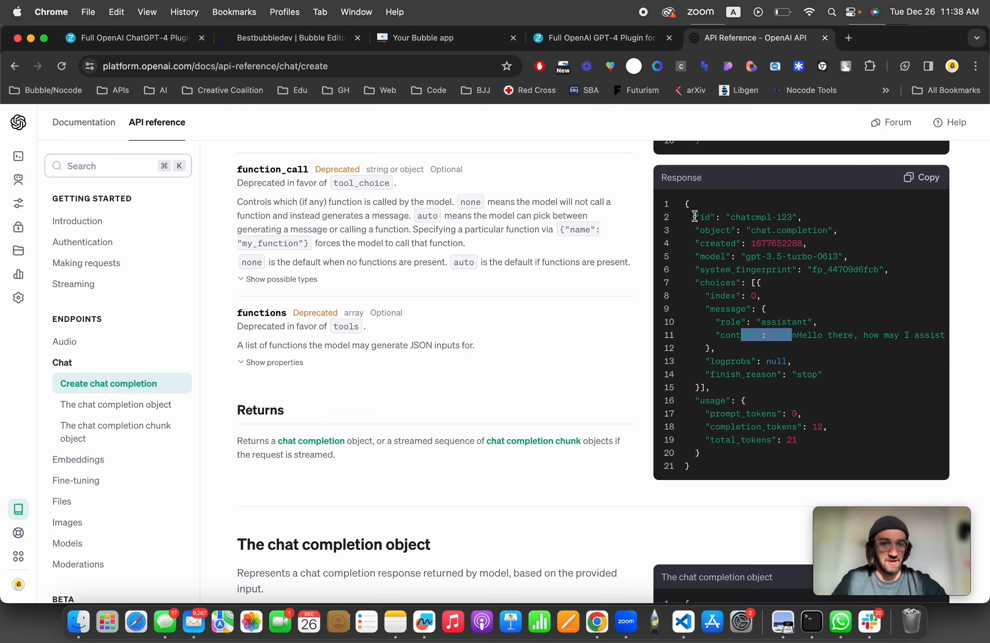
left_click_drag(700, 283, 781, 362)
left_click(768, 293)
left_click_drag(713, 309, 743, 308)
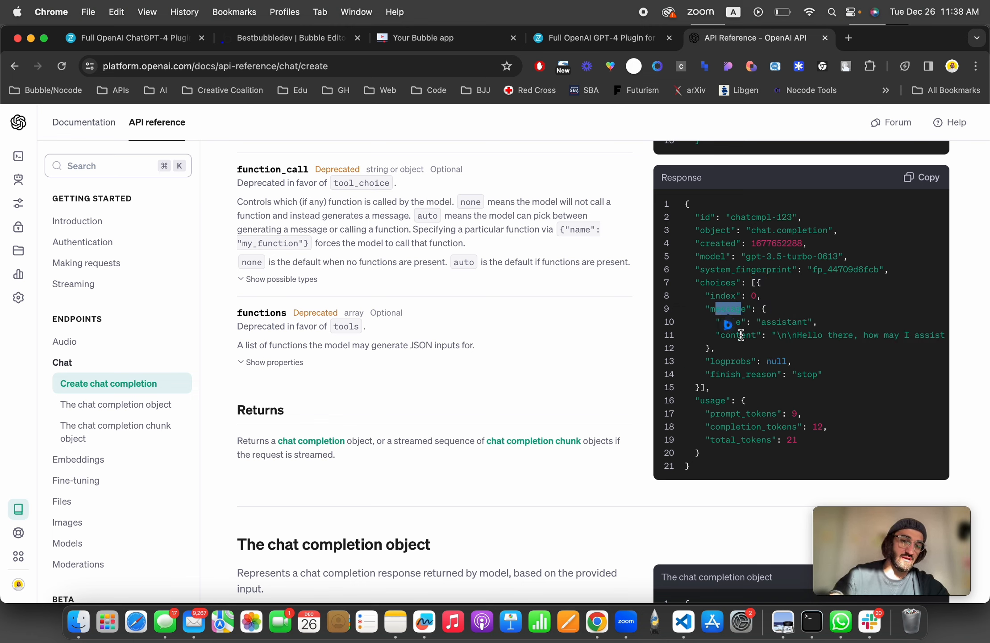
left_click_drag(741, 335, 798, 335)
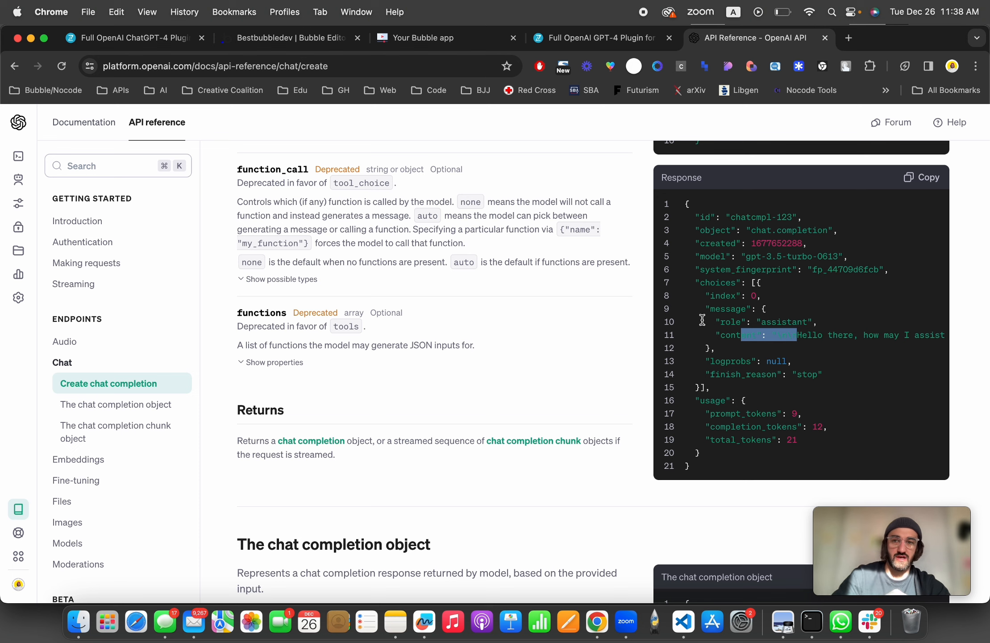
Step: Check the Set state value expression, reselecting message content as its final field
left_click(273, 40)
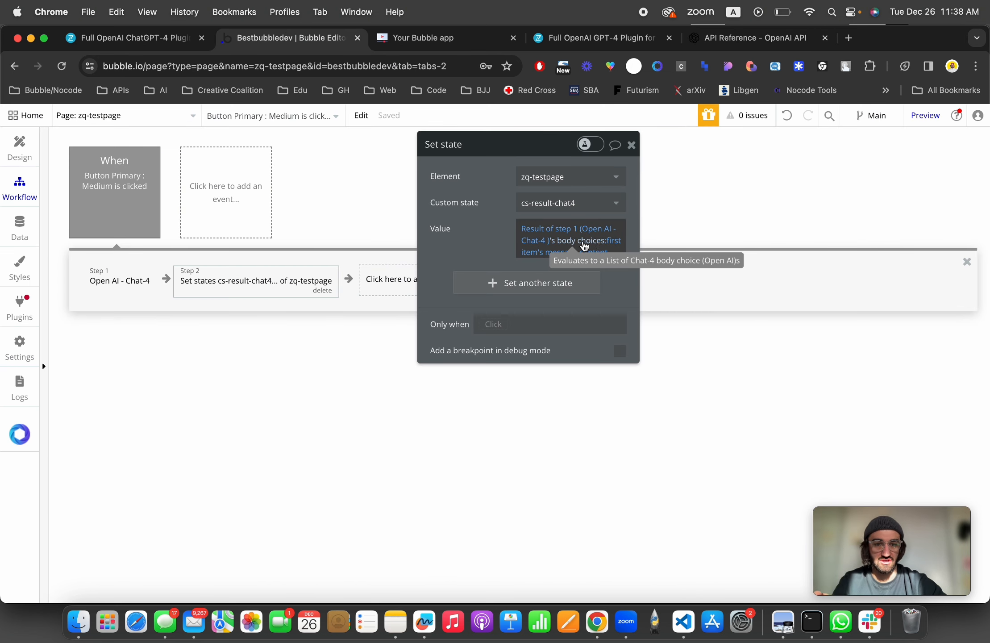
left_click(562, 252)
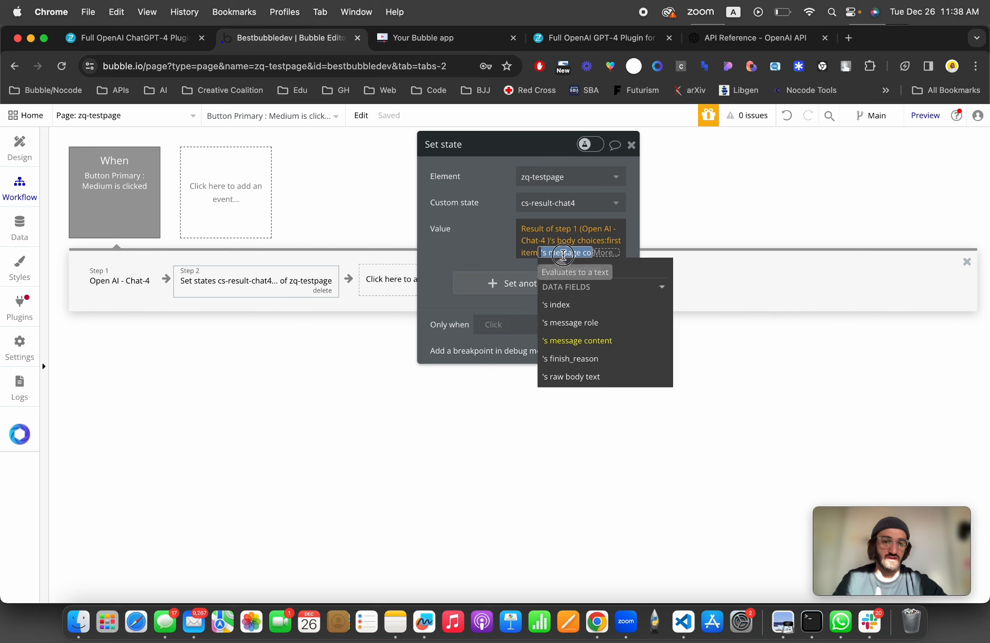
left_click(600, 342)
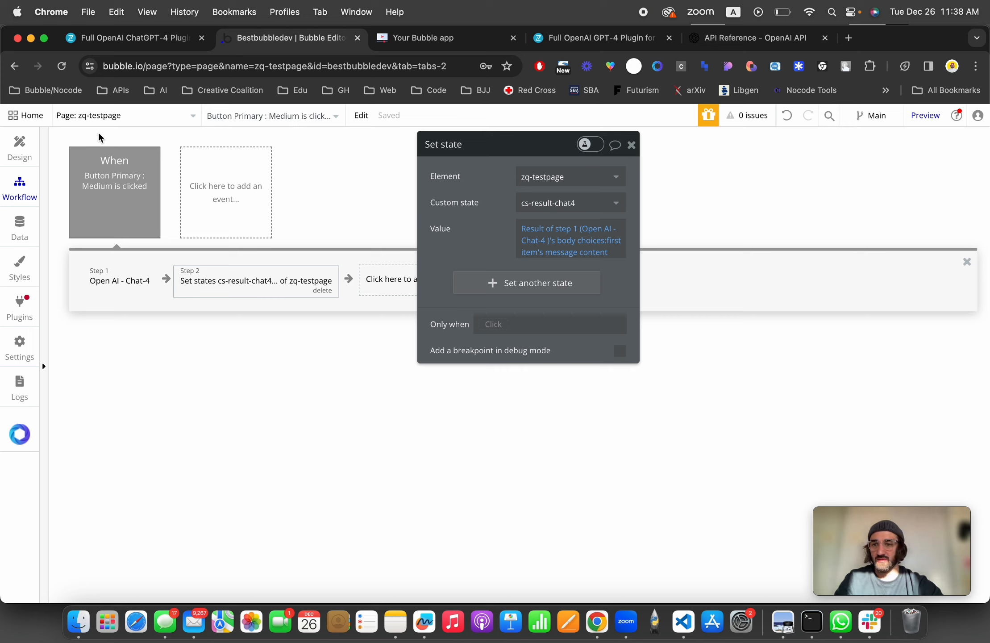
Step: Close the old app tab and preview zq-testpage with debug_mode set to false
left_click(514, 38)
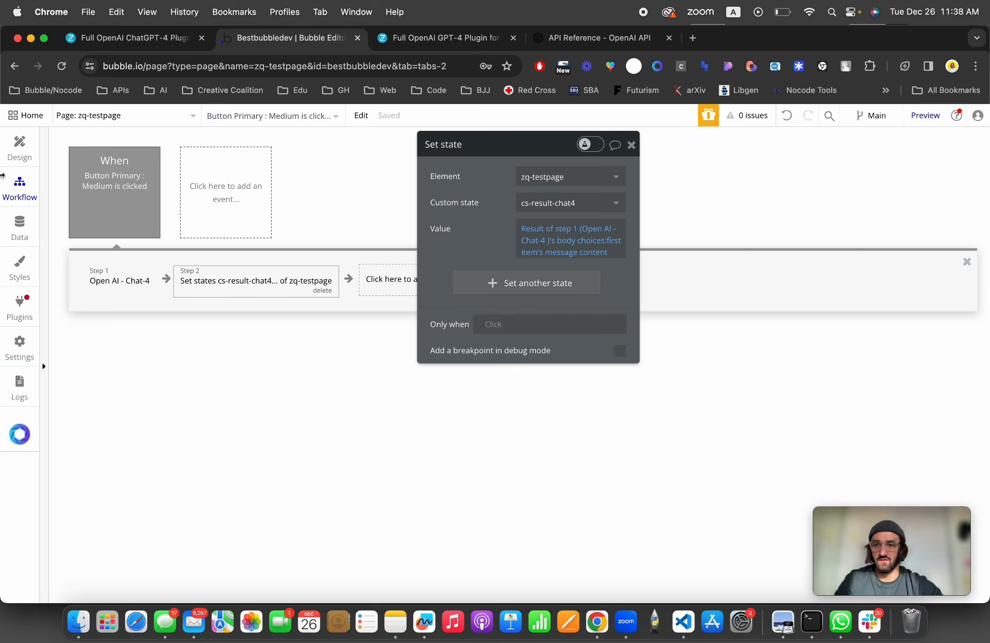
left_click(19, 147)
left_click(924, 115)
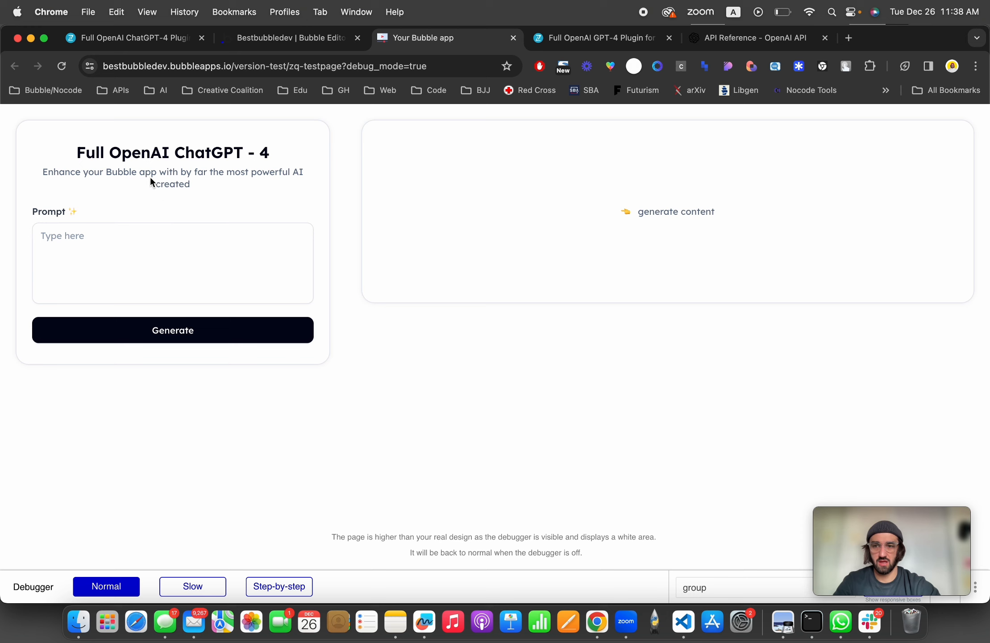
double_click(451, 67)
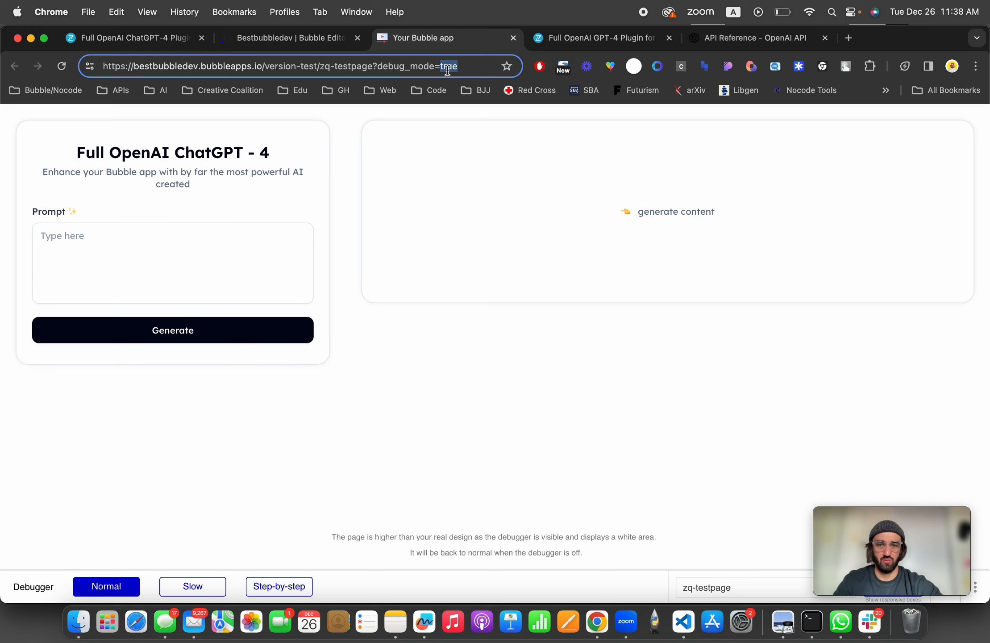
type("false")
key("Return")
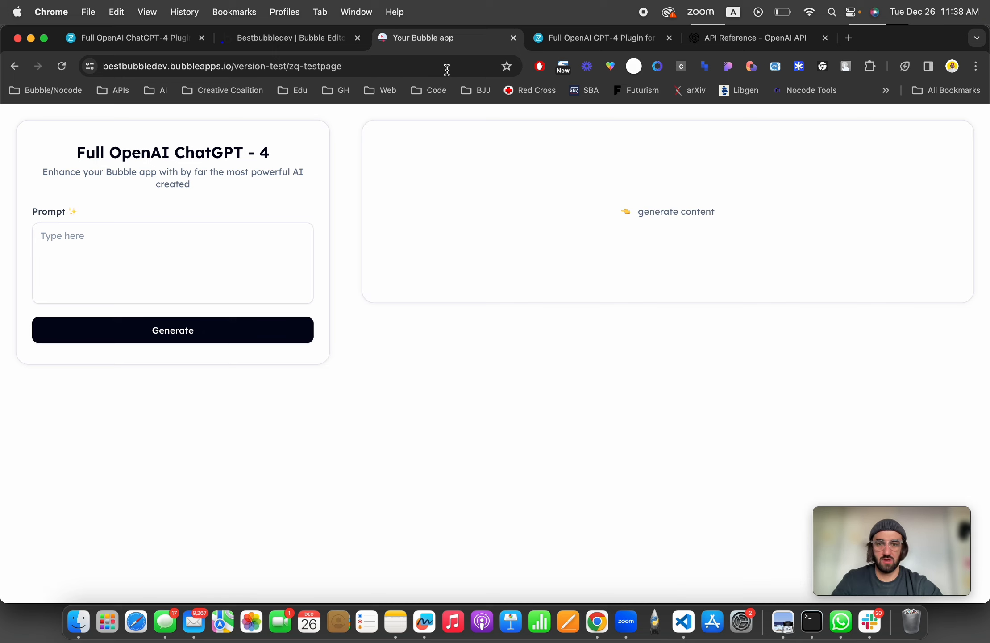
Step: Enter the prompt "generate a story about a person who became a bubble.io developer" and generate content
left_click(159, 255)
type("generate")
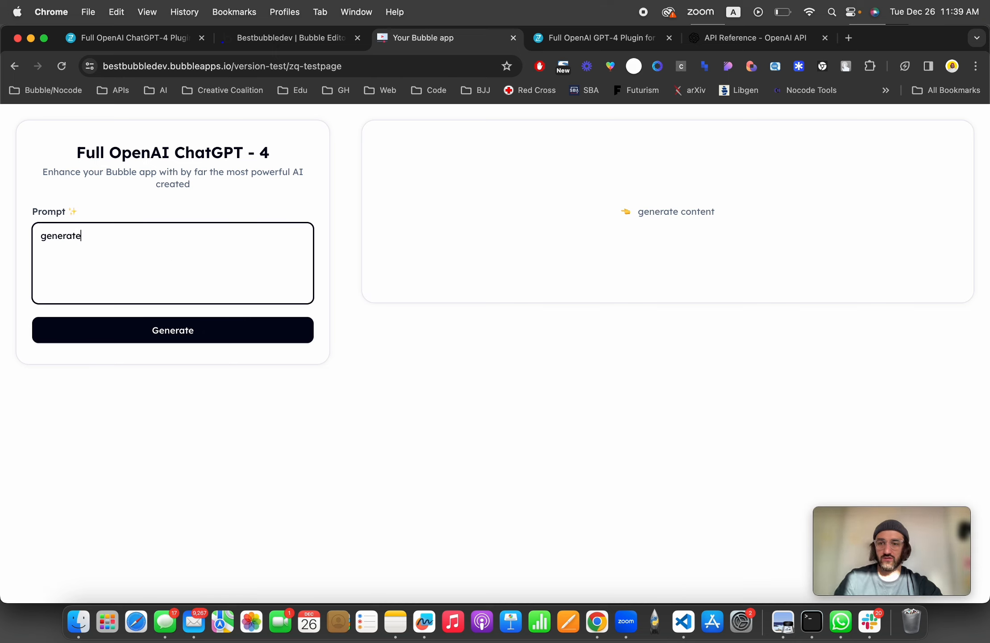
type(" a story about")
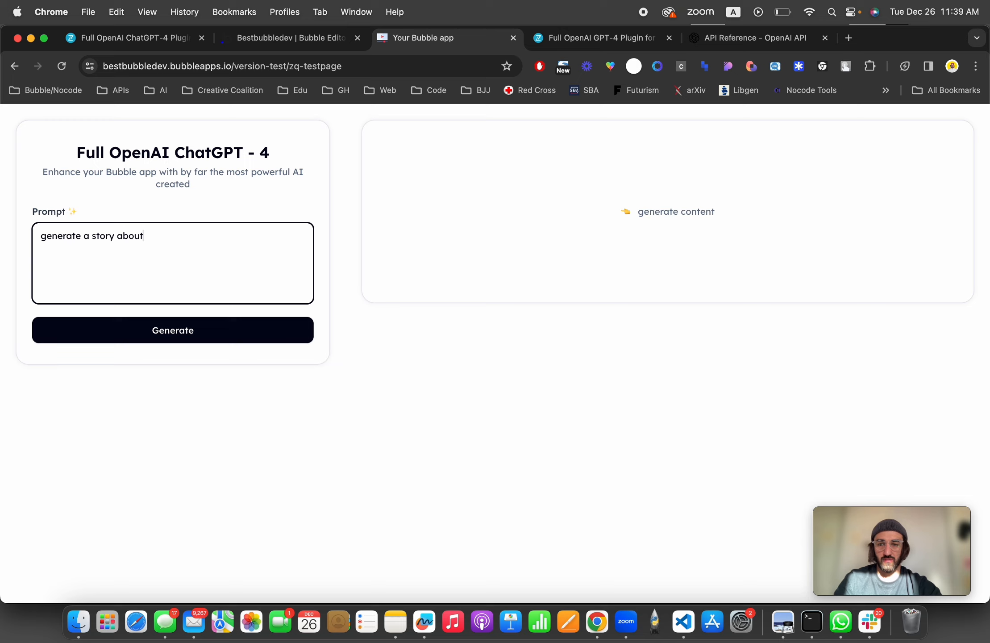
type(" a person who became a bubb")
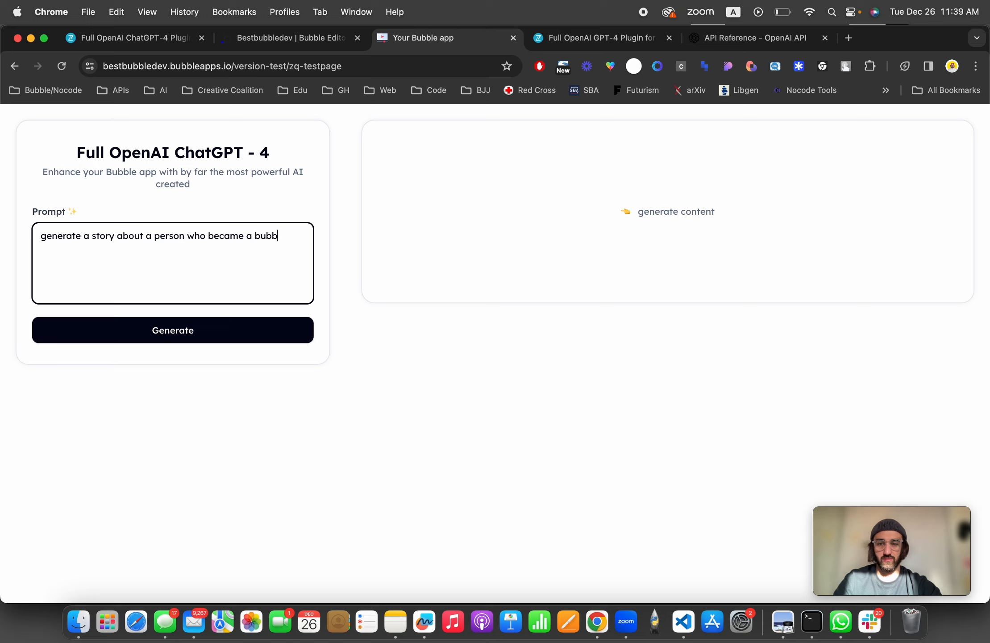
type("le.io developer")
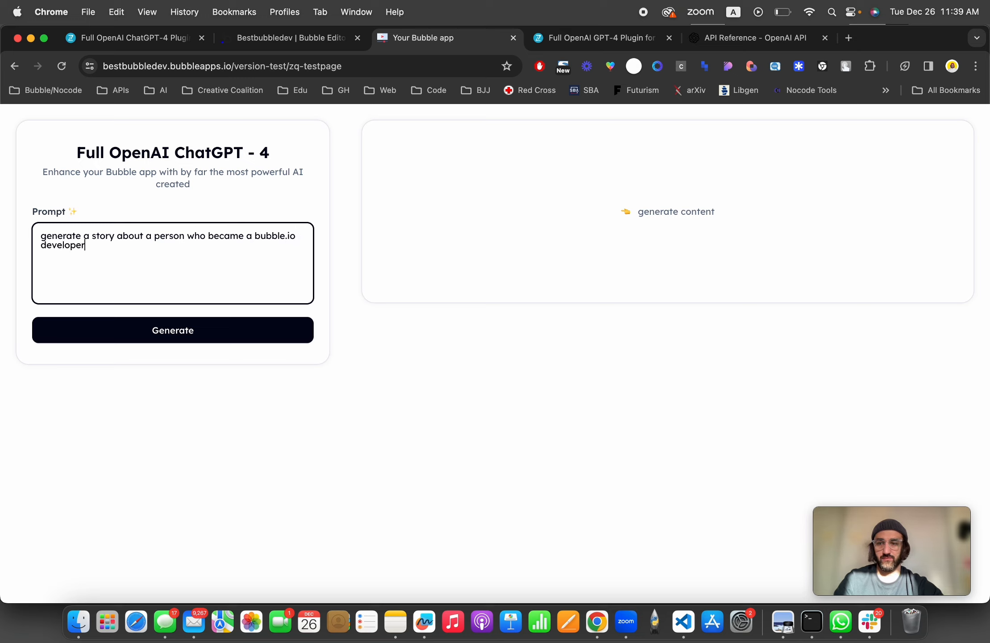
left_click(162, 339)
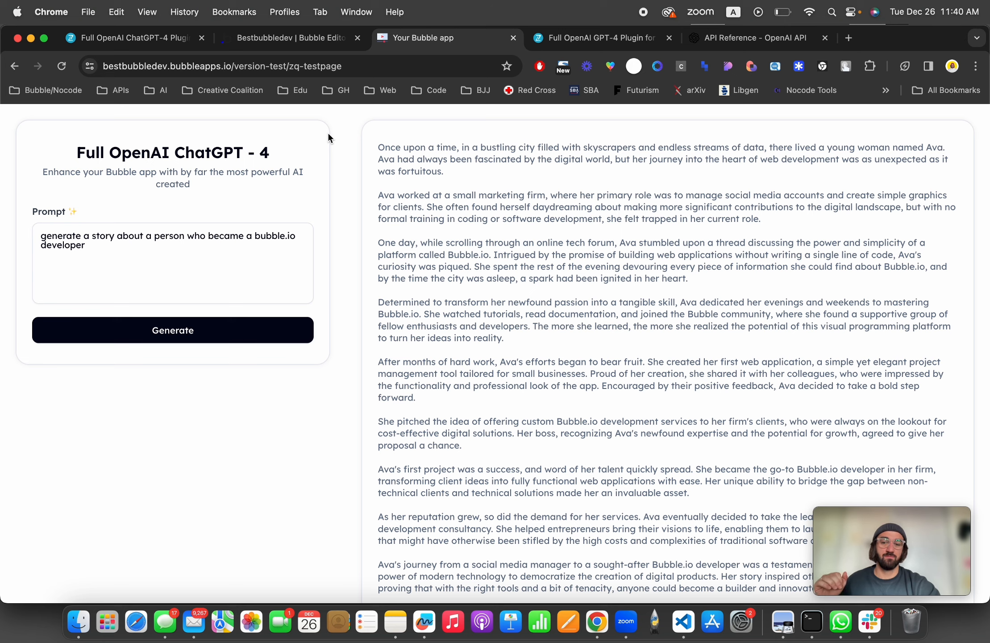
Step: Read through the generated story in the result area
scroll(328, 136, "down", 1)
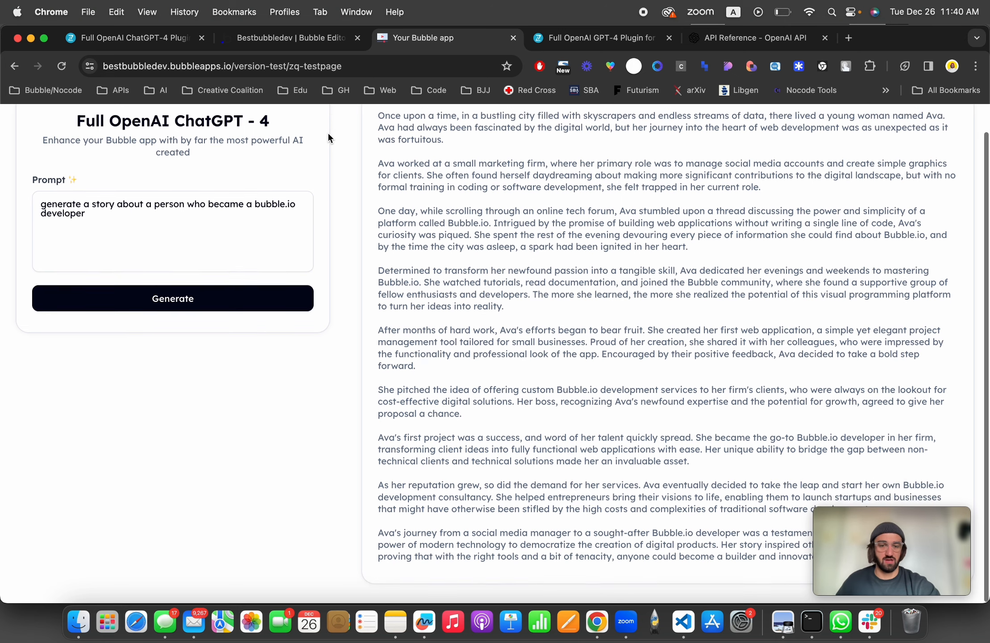
scroll(681, 289, "up", 1)
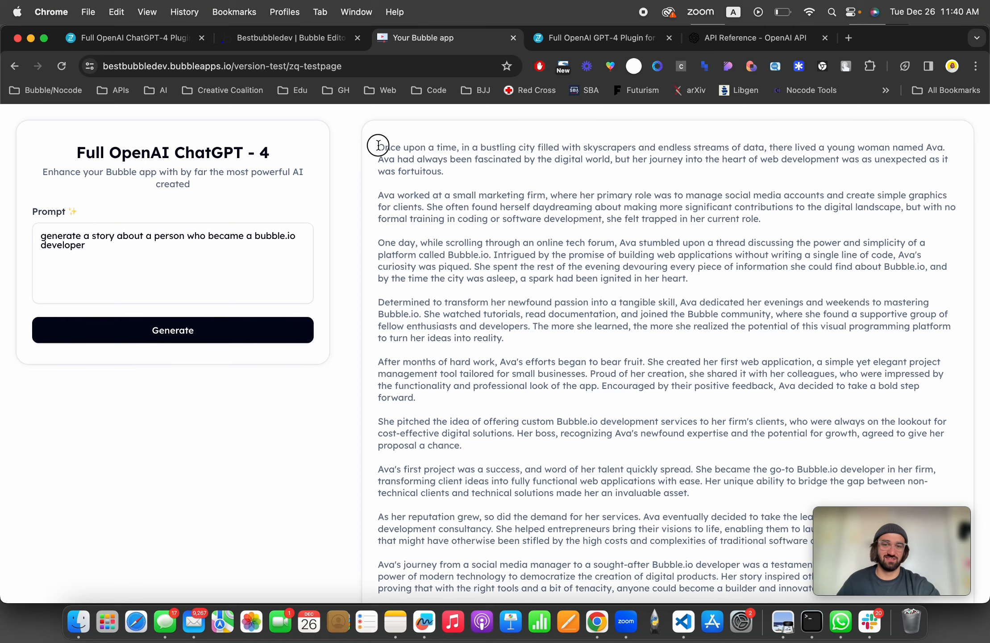
left_click_drag(378, 148, 699, 361)
scroll(547, 312, "down", 1)
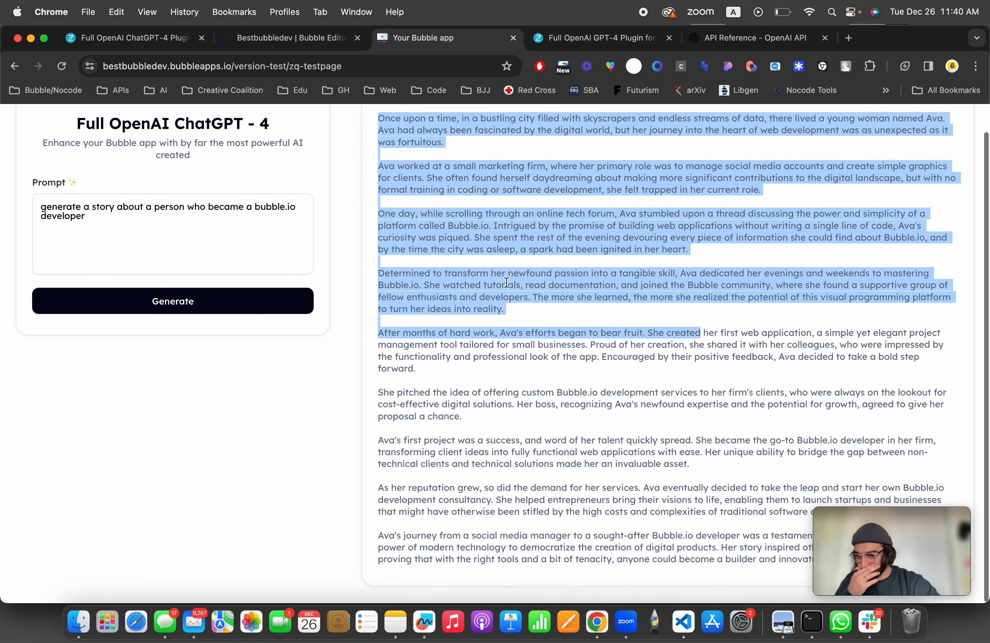
left_click(506, 282)
scroll(506, 282, "down", 1)
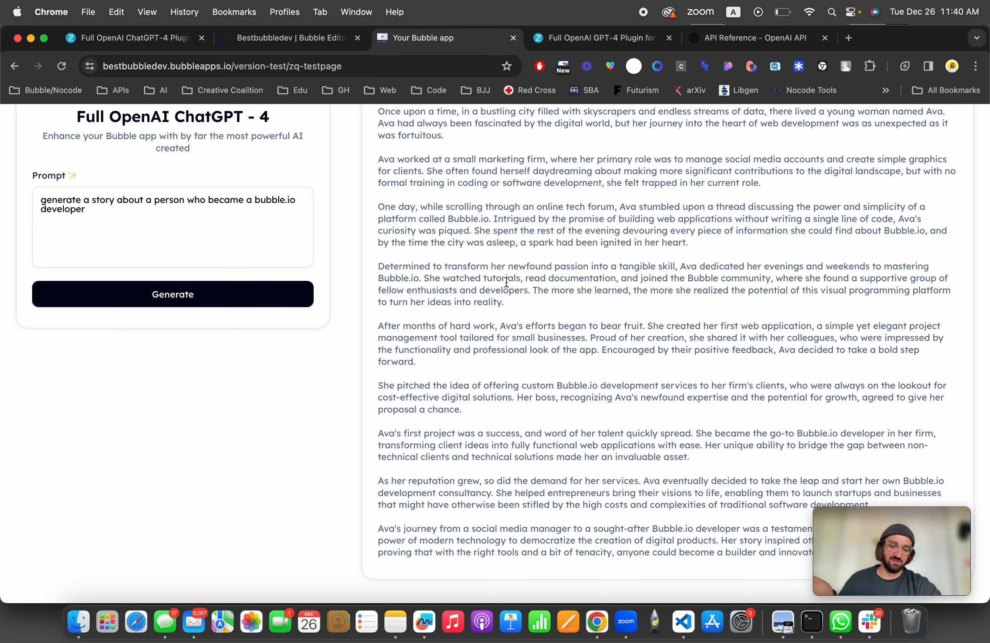
scroll(506, 282, "up", 2)
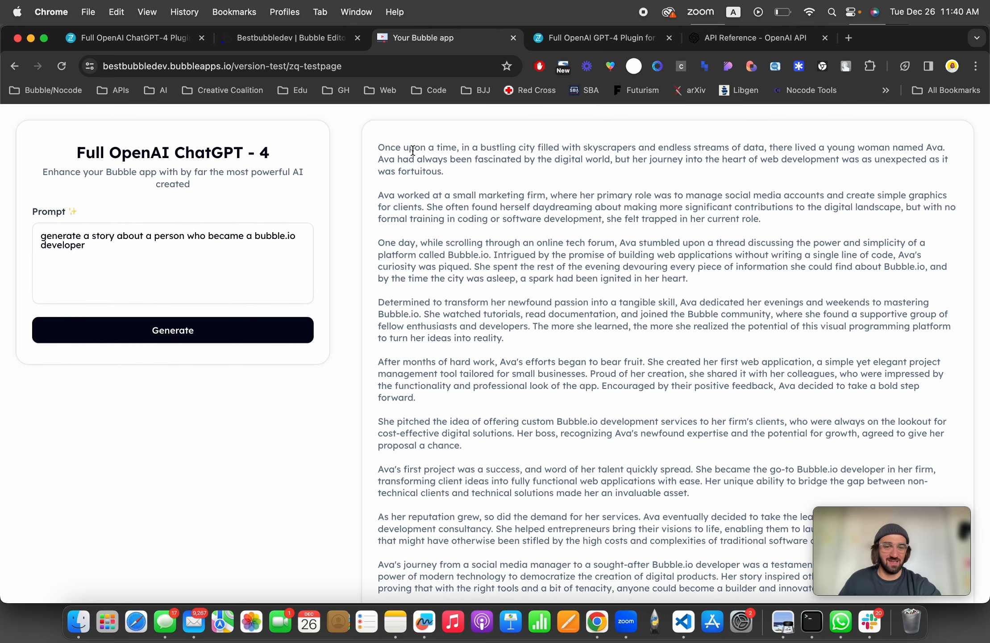
Step: Change the prompt to "generate a 3 sentence long story about a person who became a bubble.io developer" and generate again
left_click(92, 236)
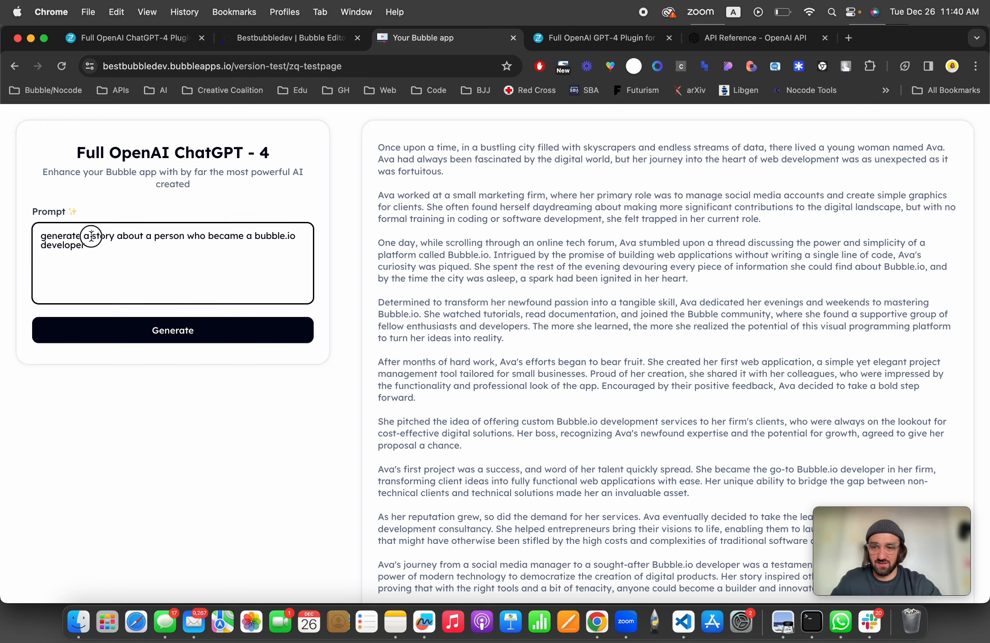
type("3 sentence long")
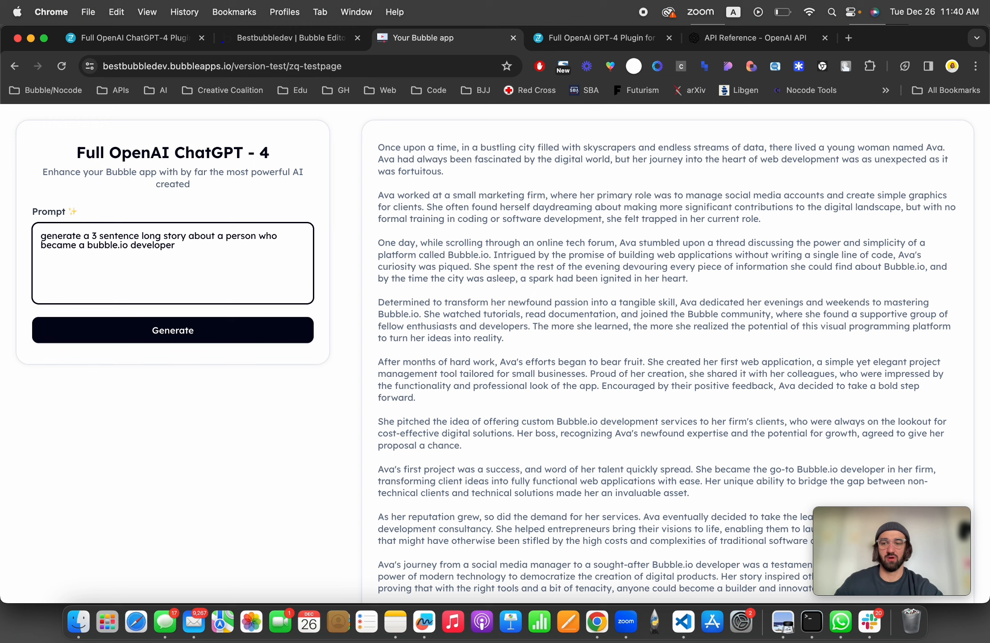
left_click(142, 330)
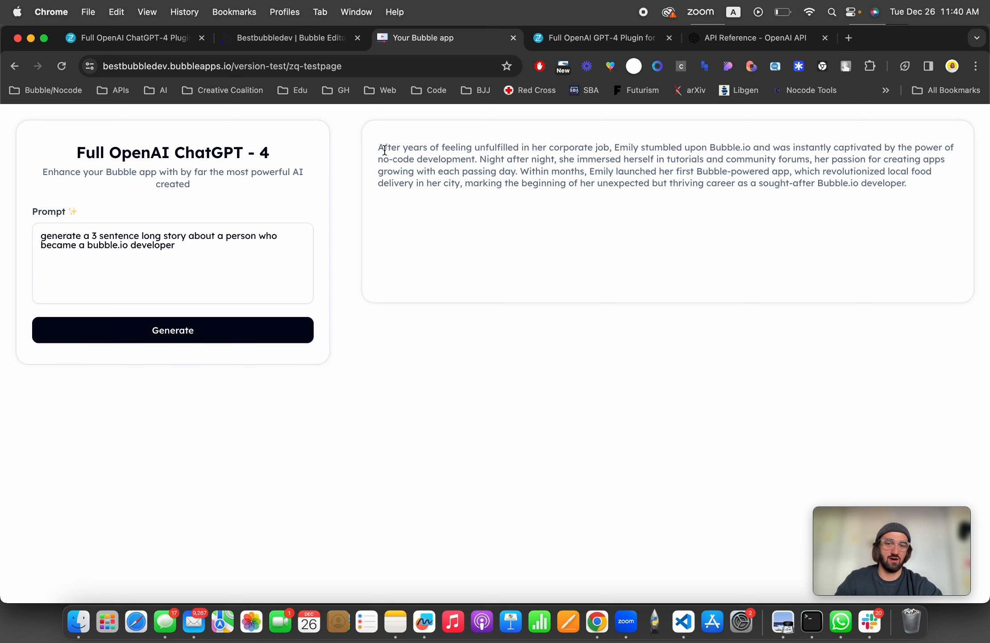
left_click_drag(378, 147, 923, 223)
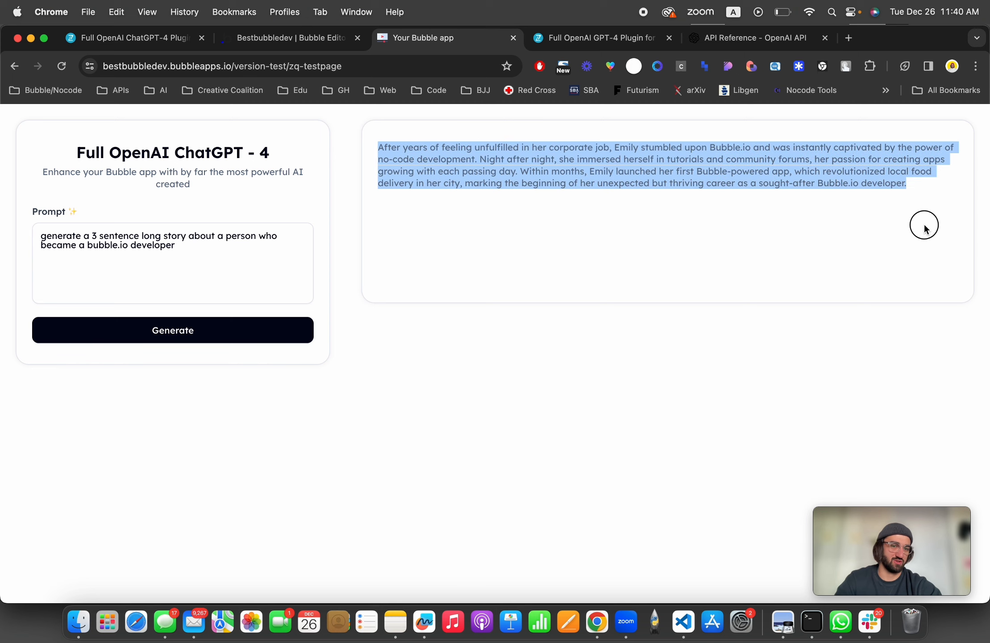
left_click(542, 252)
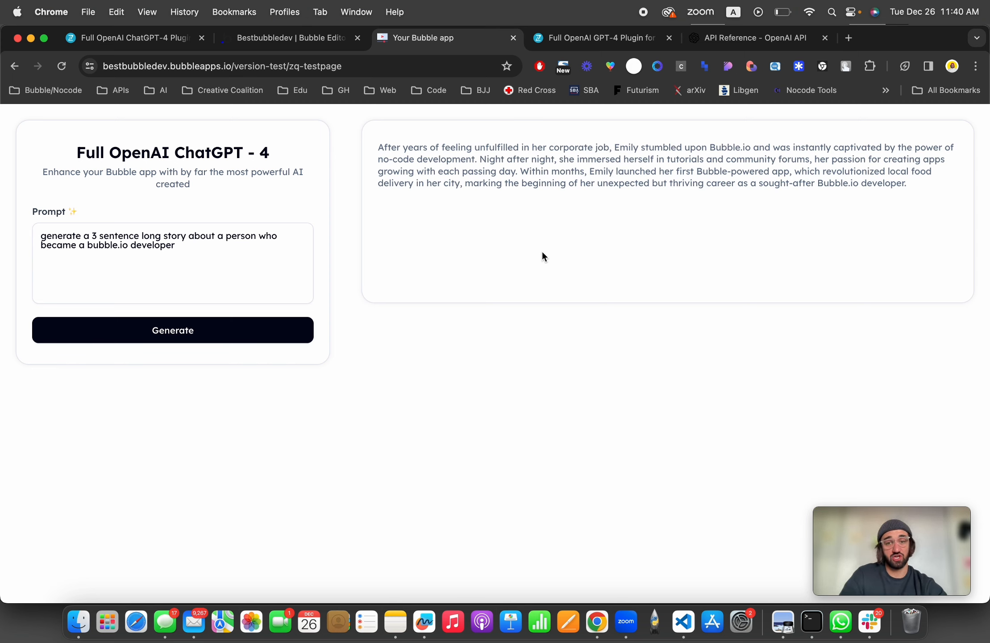
Step: Browse the OpenAI plugin actions available for the Generate button's click workflow
left_click(285, 37)
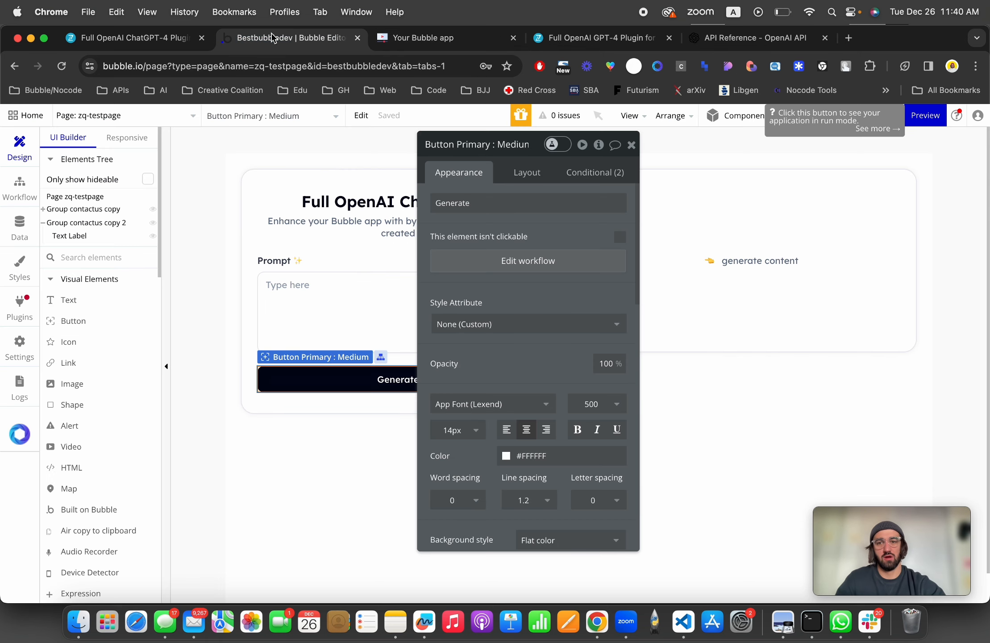
left_click(20, 301)
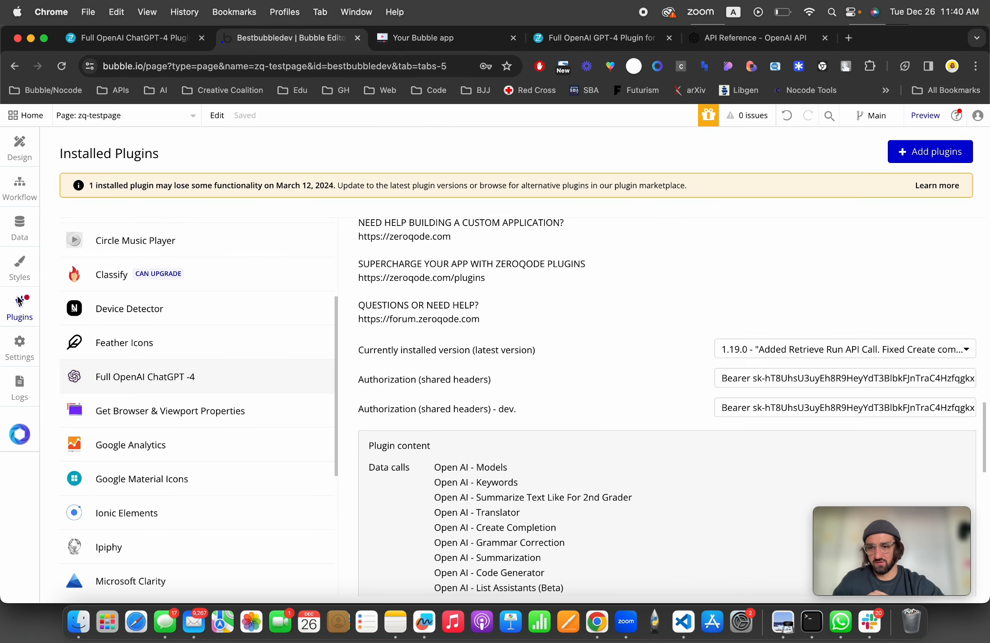
left_click(13, 174)
left_click(245, 201)
left_click(93, 199)
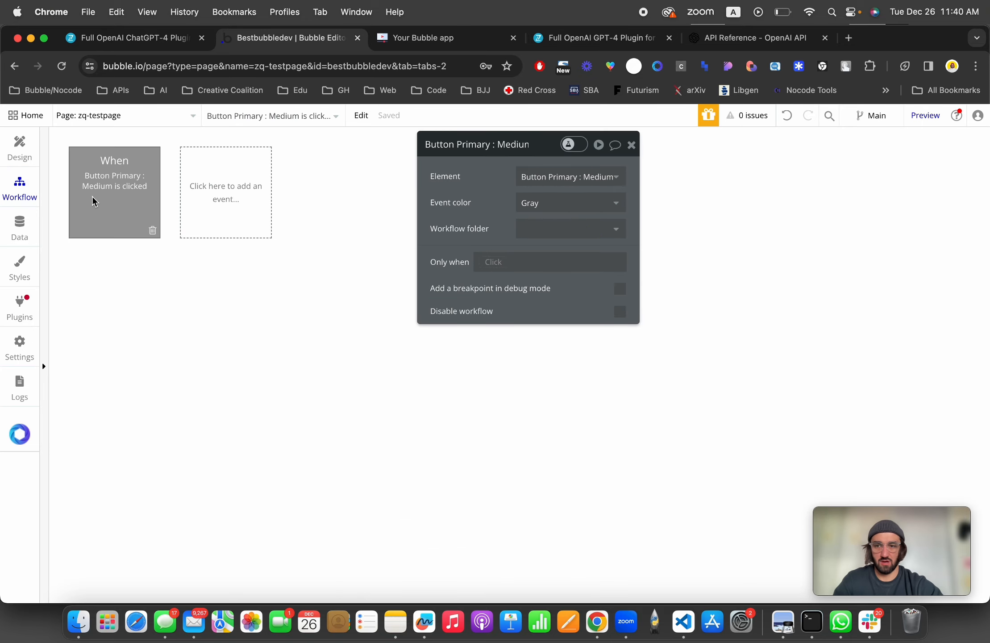
left_click(401, 277)
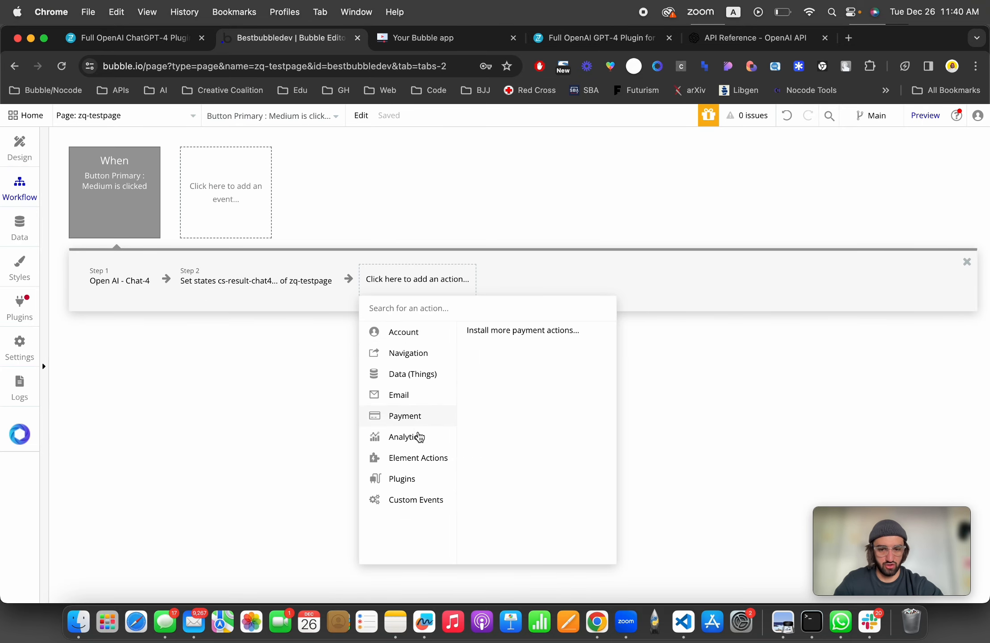
mouse_move(424, 486)
scroll(524, 467, "down", 3)
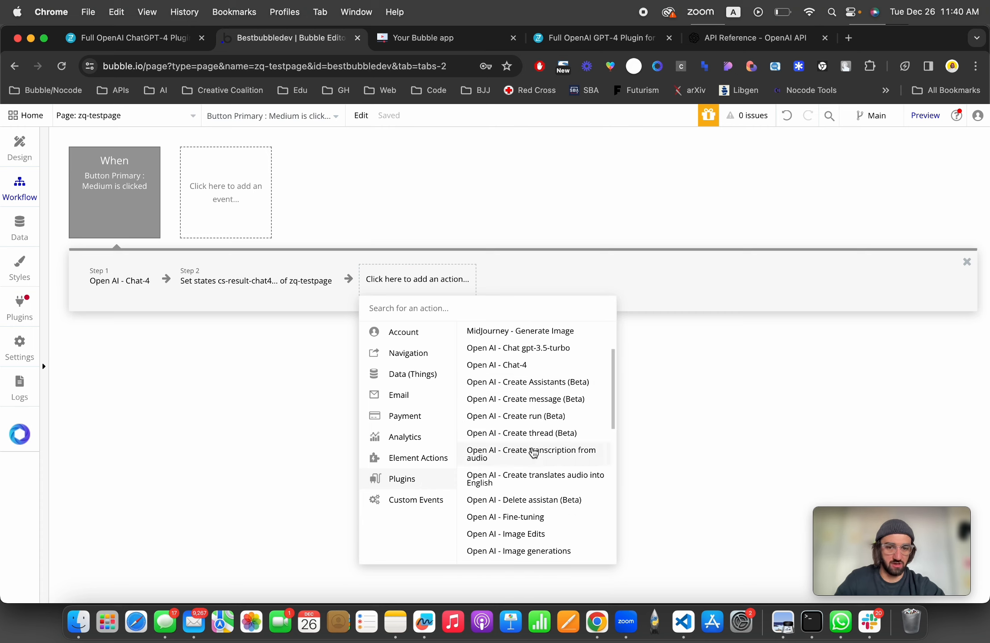
scroll(533, 452, "down", 3)
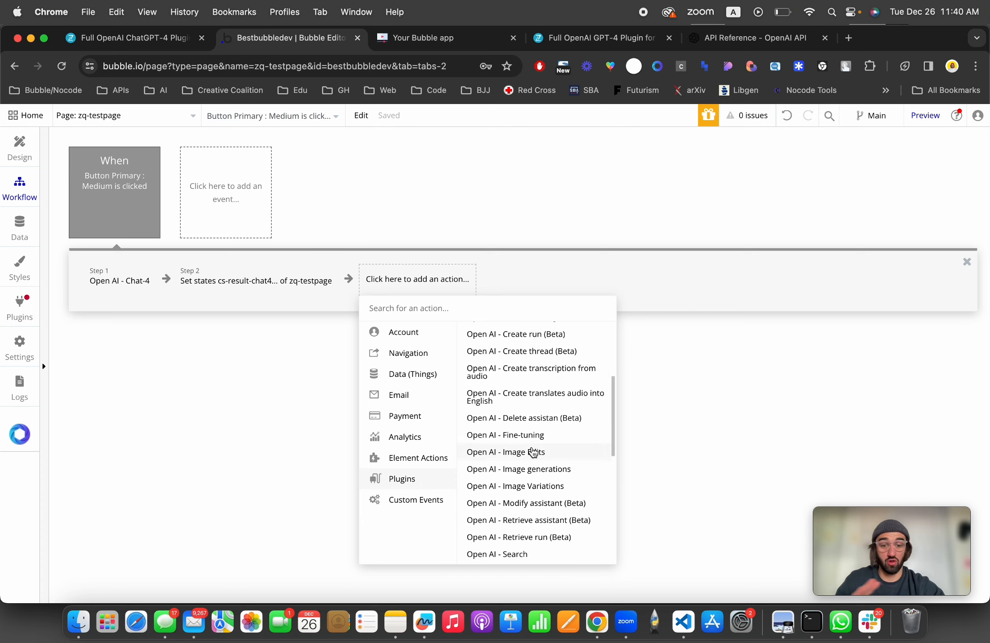
scroll(534, 452, "down", 2)
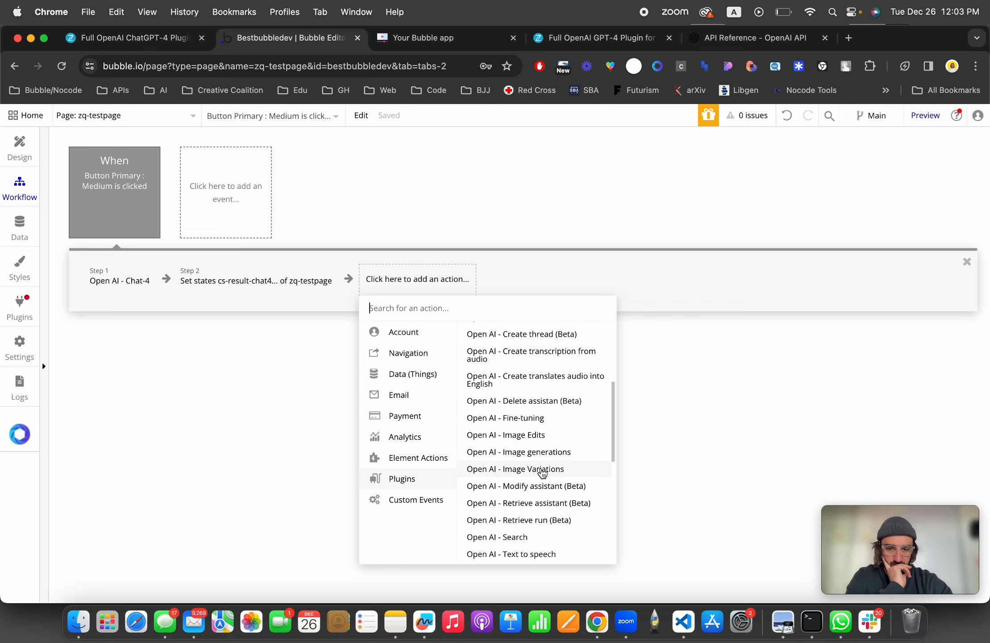
scroll(542, 473, "down", 3)
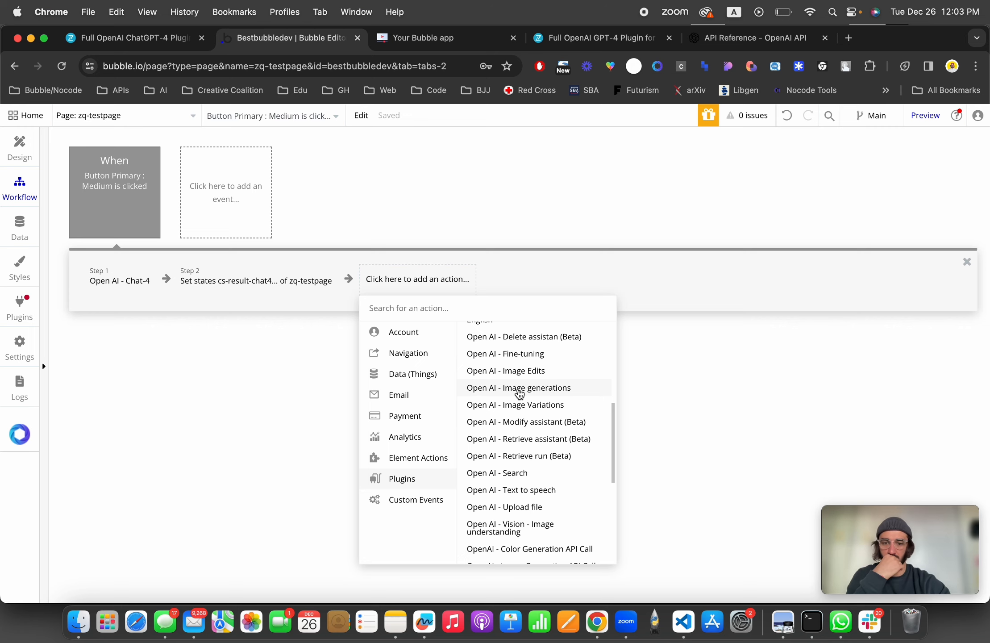
left_click(19, 147)
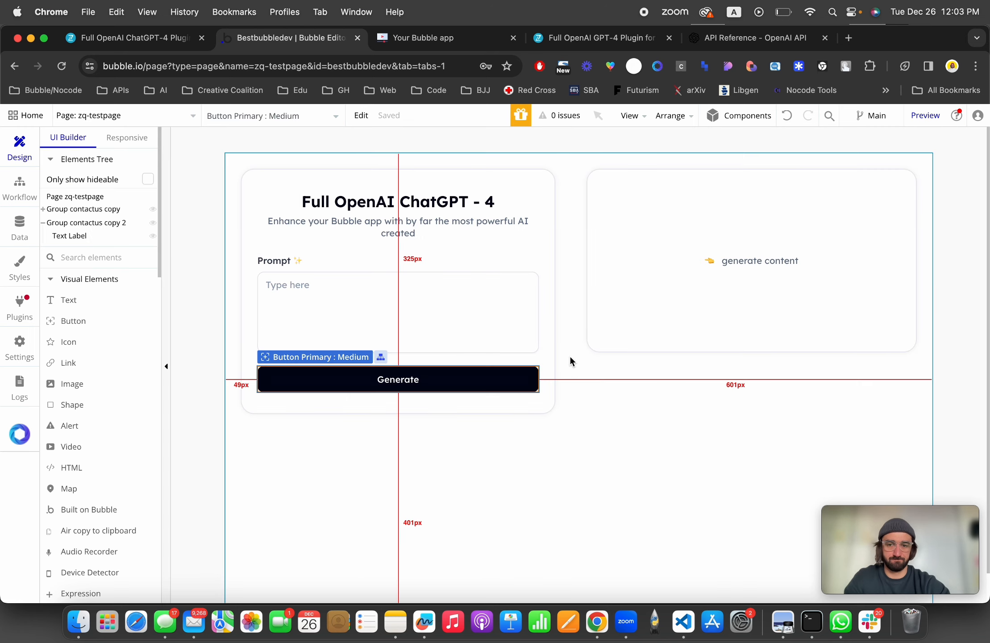
left_click(25, 237)
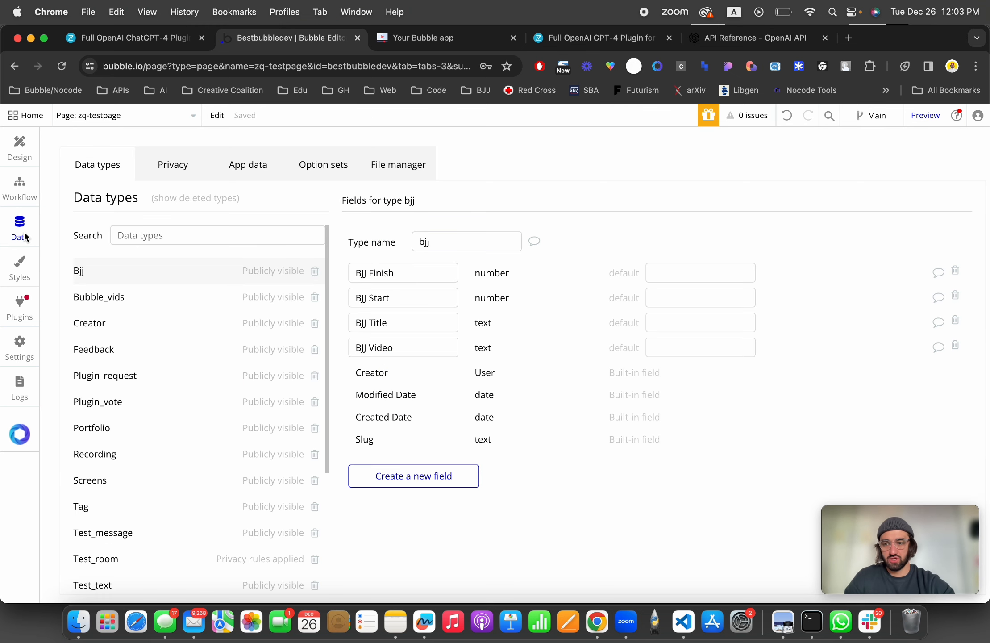
left_click(19, 188)
left_click(405, 290)
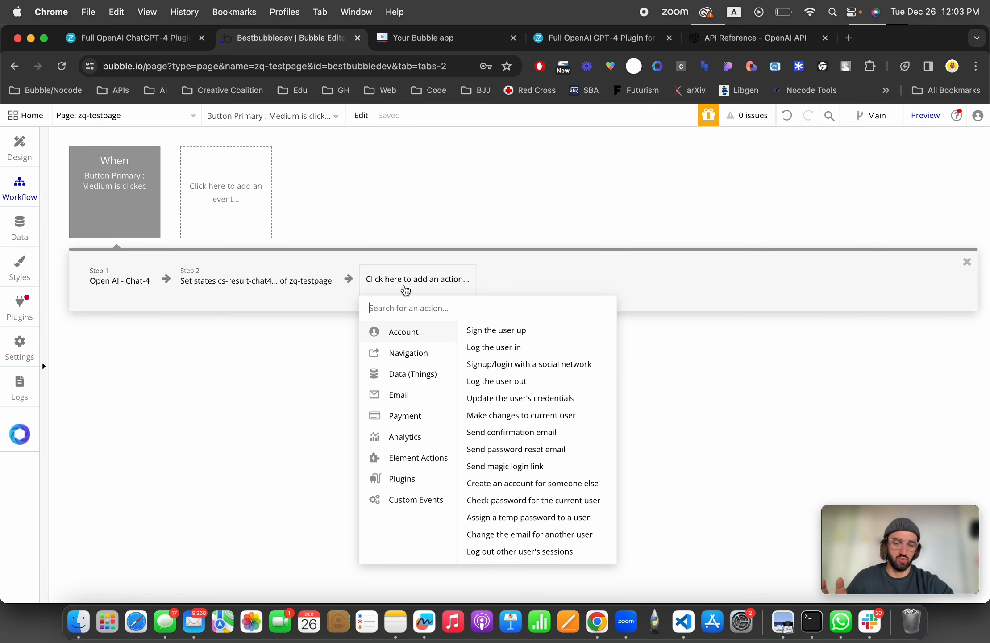
mouse_move(430, 460)
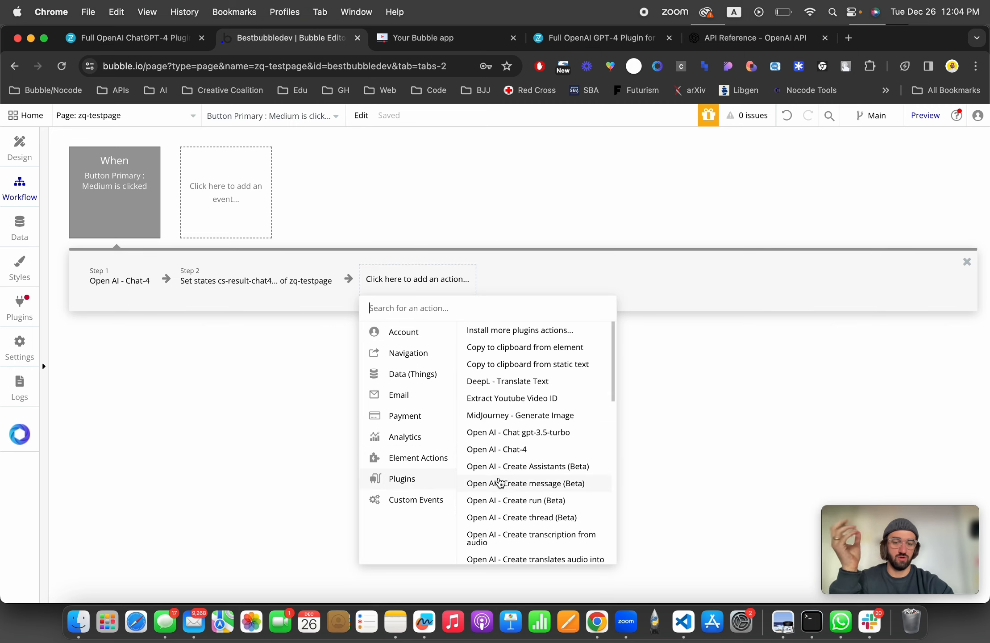
scroll(502, 487, "down", 4)
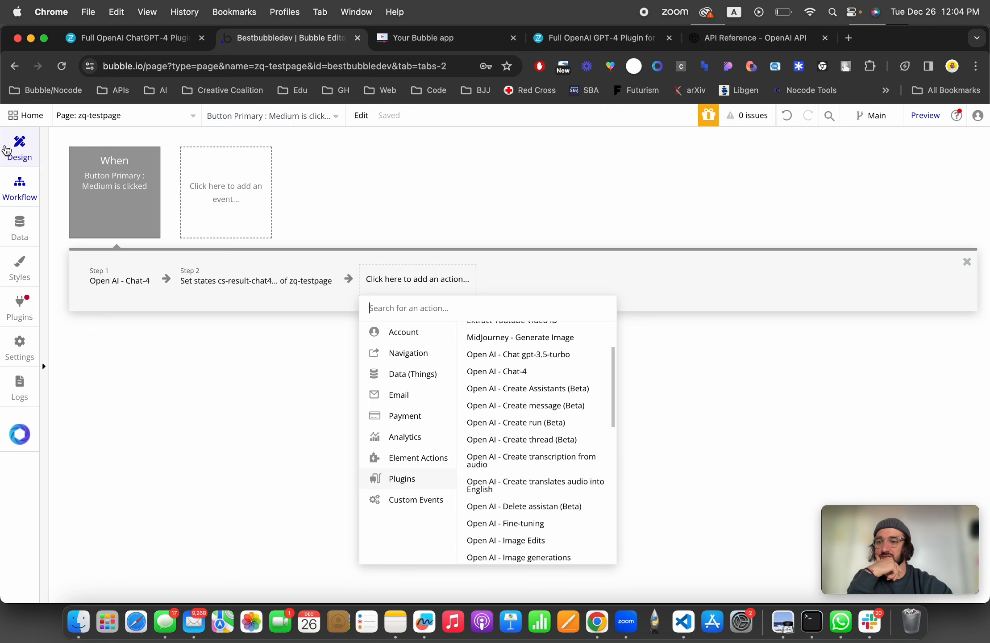
Step: Delete the "generate content" text label from the result group on the page
left_click(19, 149)
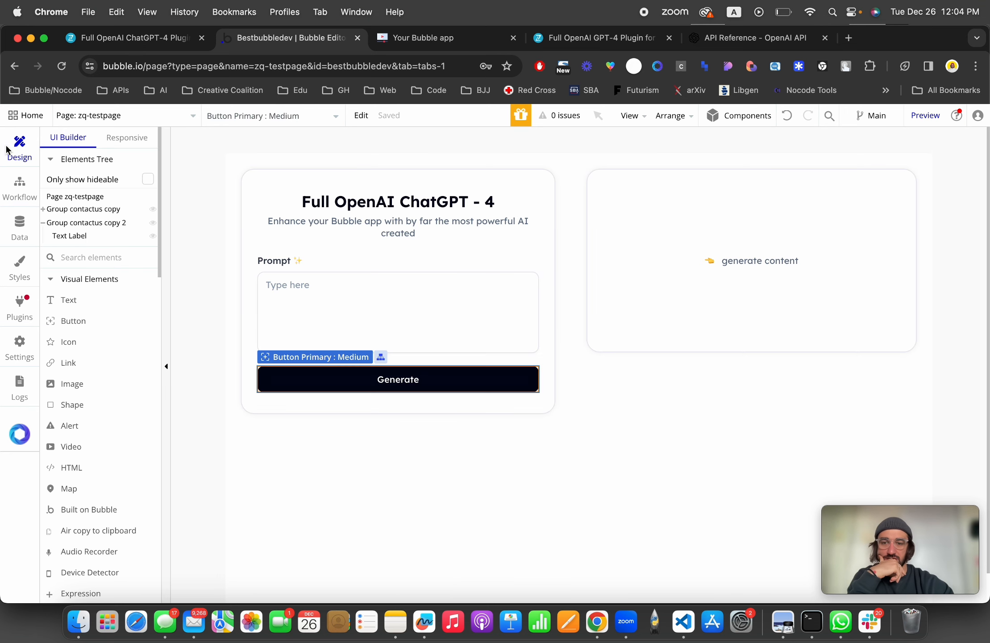
left_click(312, 311)
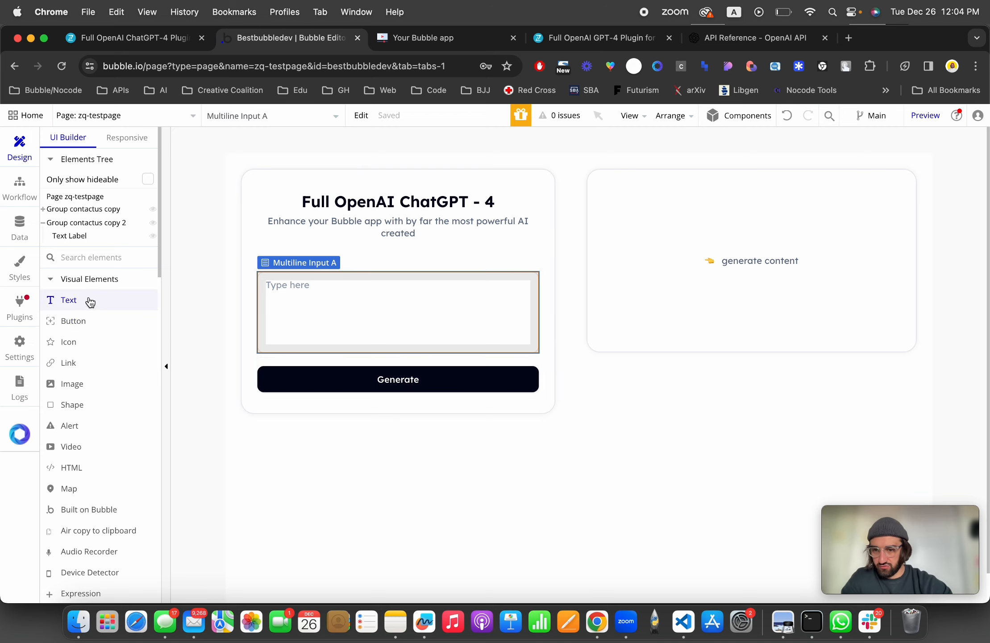
left_click(771, 263)
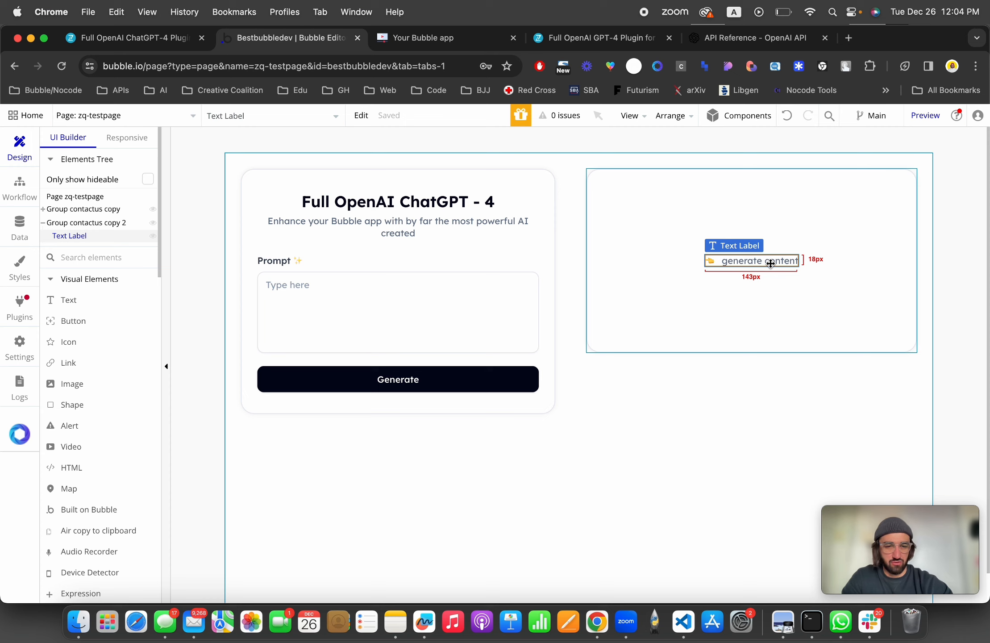
key("Delete")
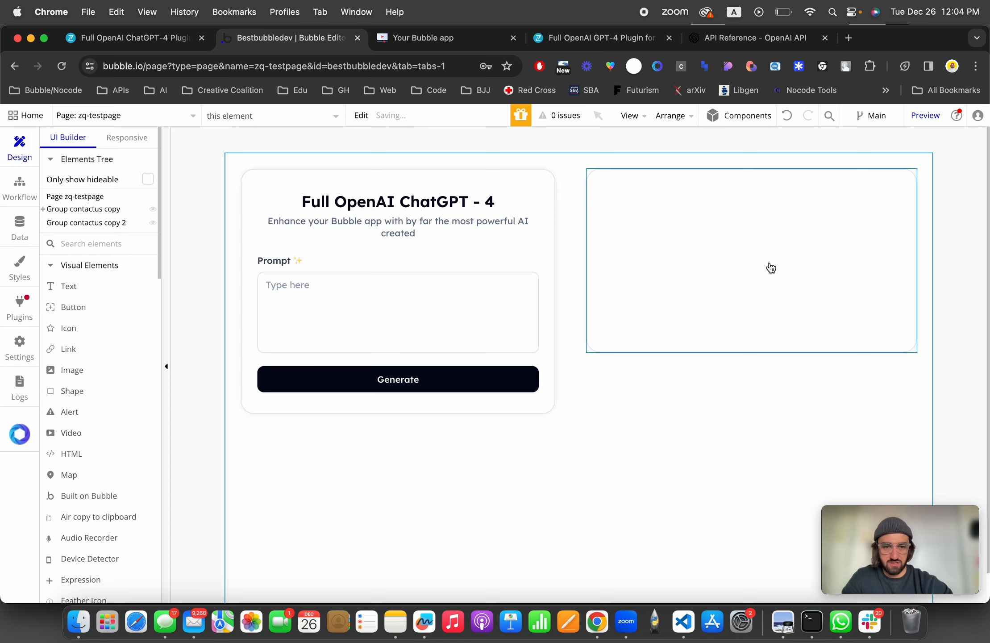
Step: Add an image element inside the empty result group
left_click(722, 252)
left_click(88, 376)
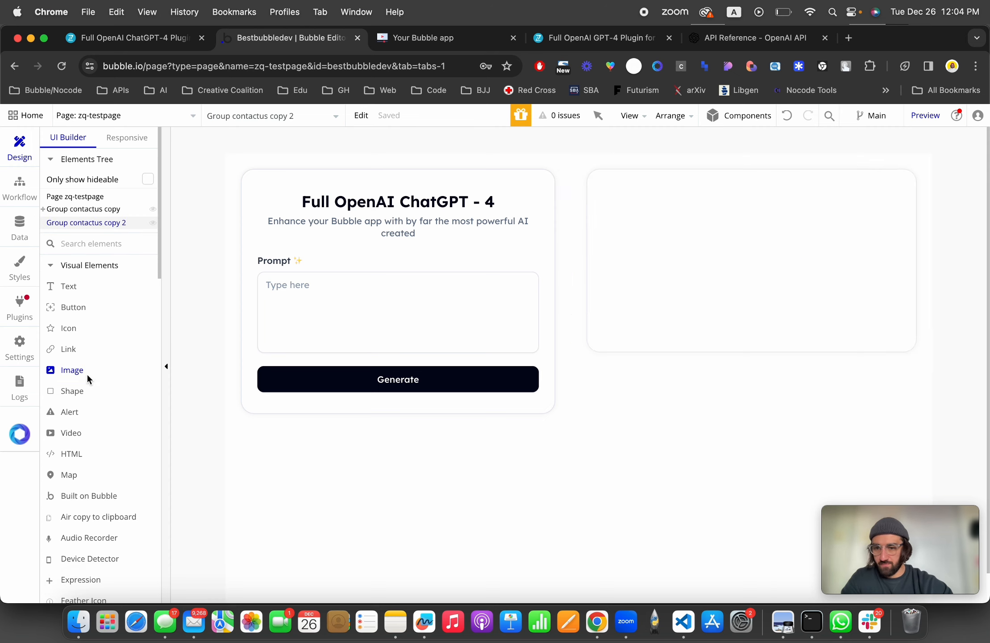
left_click(656, 224)
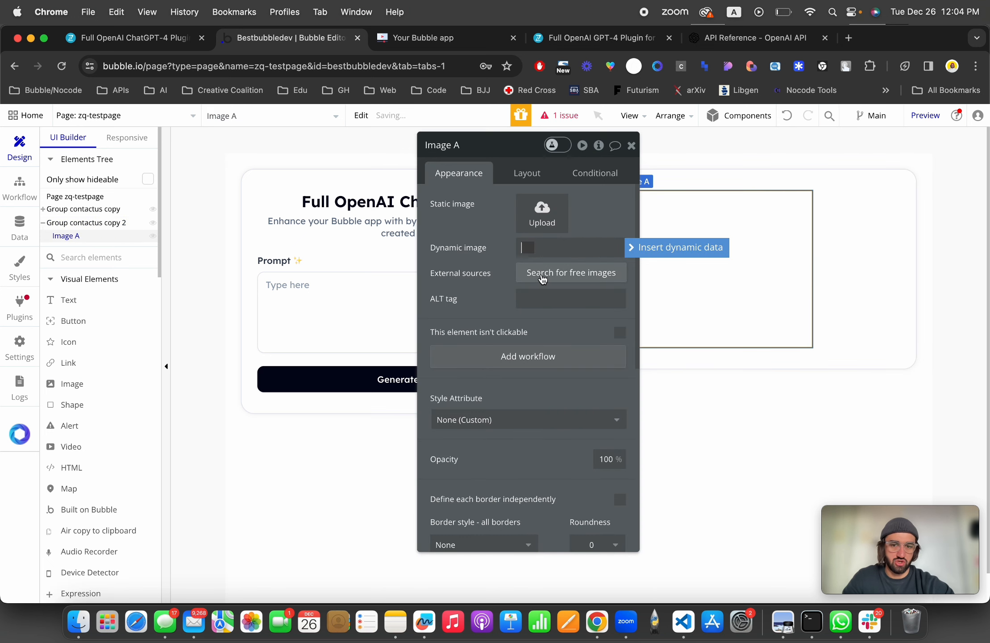
Step: Set the image's dynamic image source to zq-testpage's cs-result-chat4 custom state
left_click(681, 253)
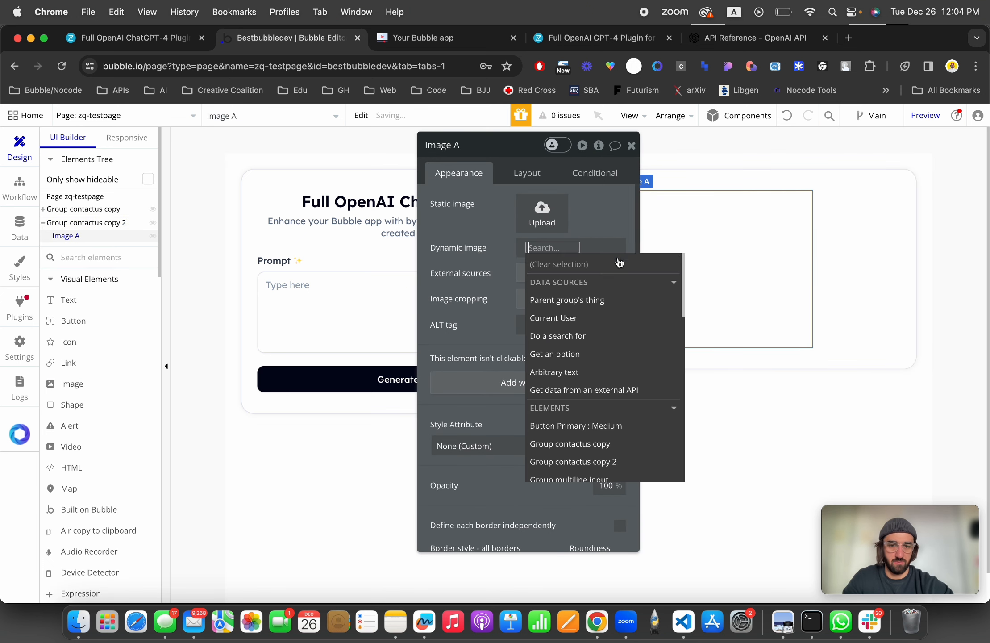
type("zq")
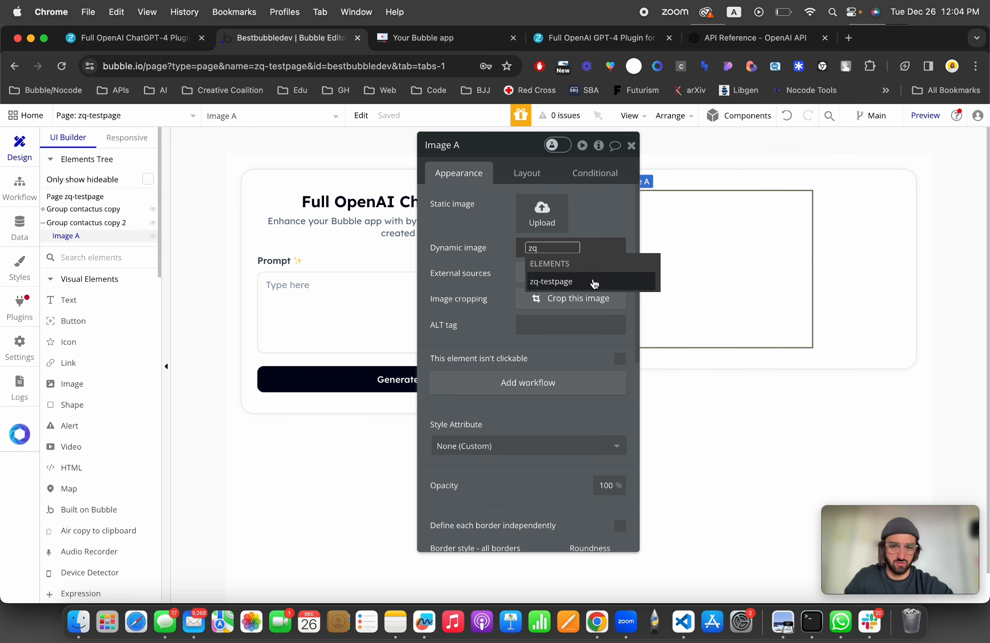
left_click(593, 282)
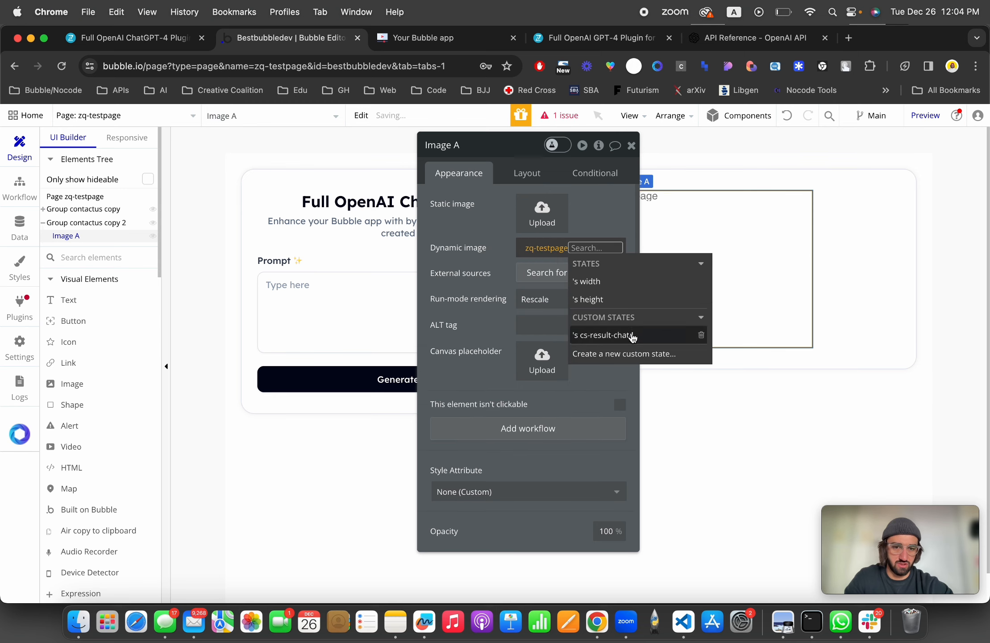
left_click(634, 337)
left_click(479, 242)
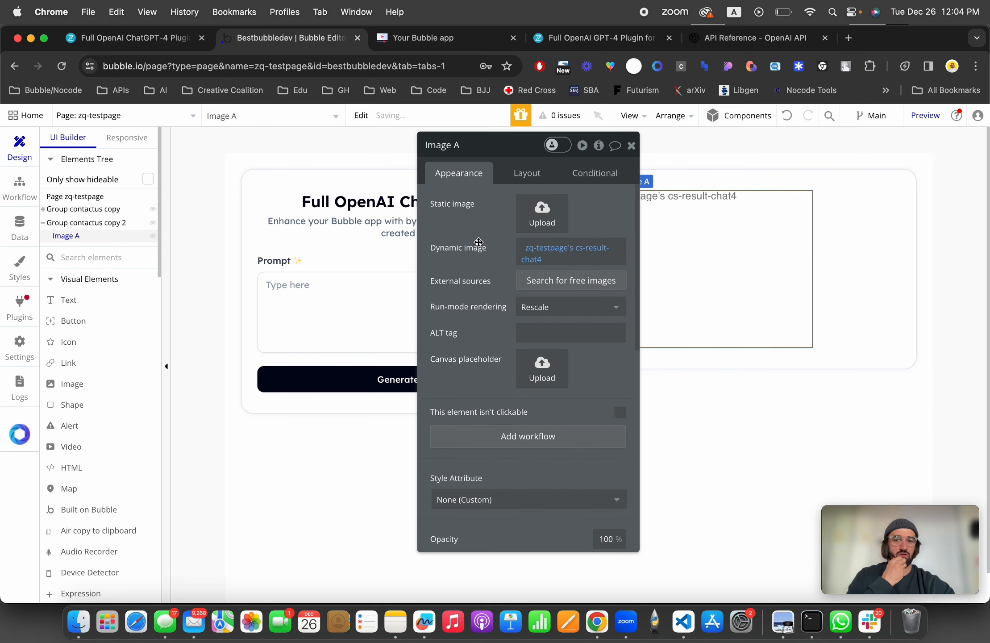
left_click(631, 146)
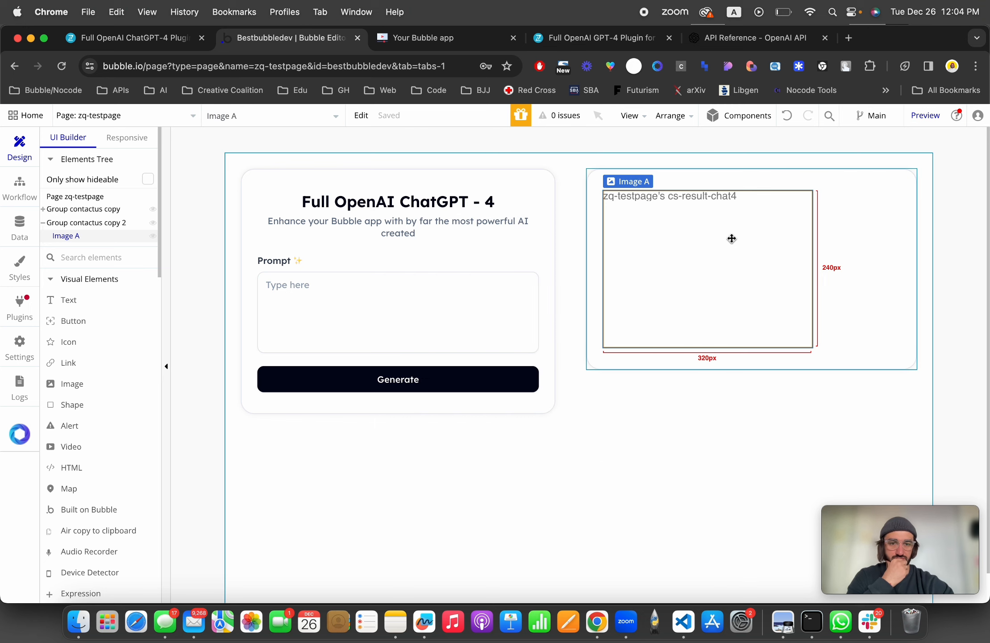
Step: Center the image horizontally within its group
double_click(731, 238)
left_click(533, 172)
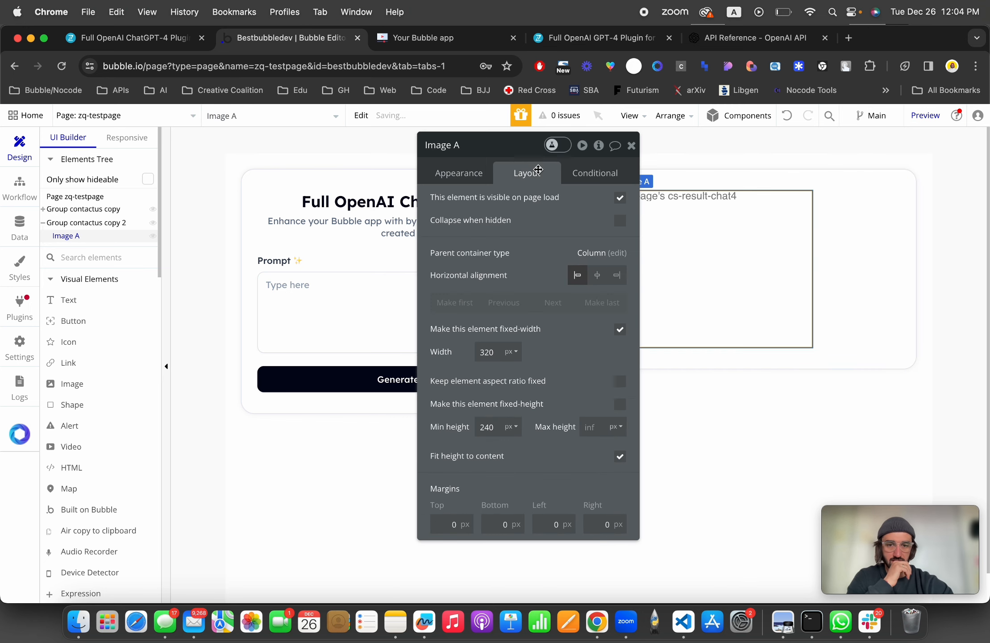
left_click(599, 281)
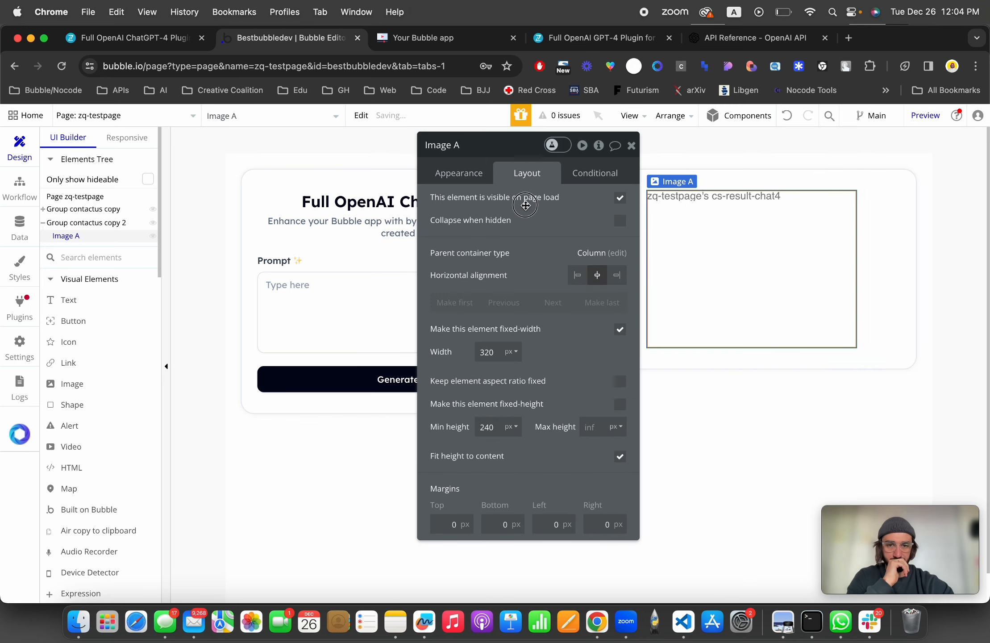
left_click(547, 319)
Step: Open the Generate button's workflow and delete both existing actions
left_click(412, 380)
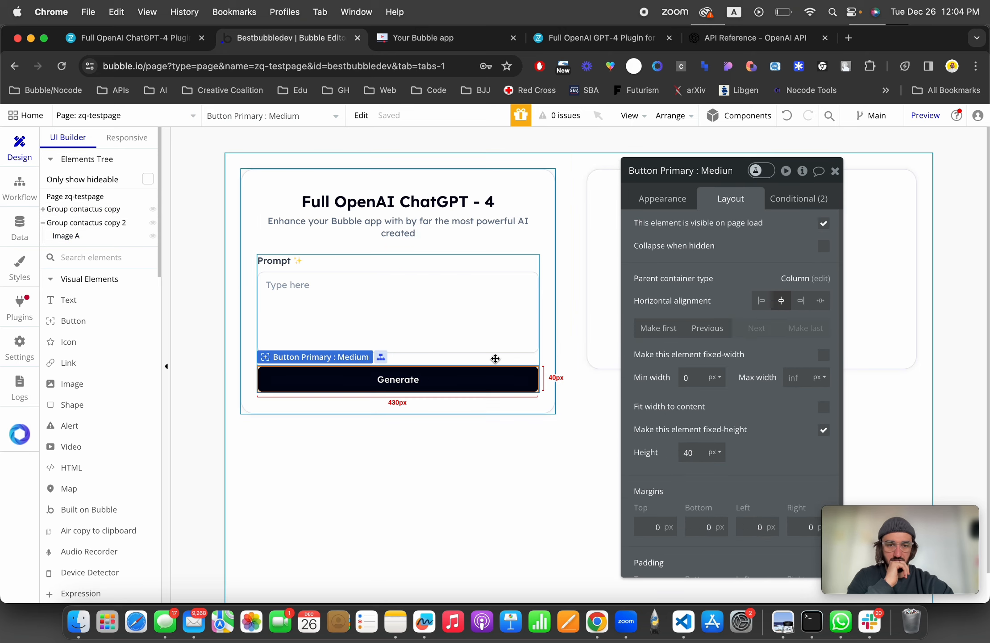
left_click(666, 198)
left_click(708, 286)
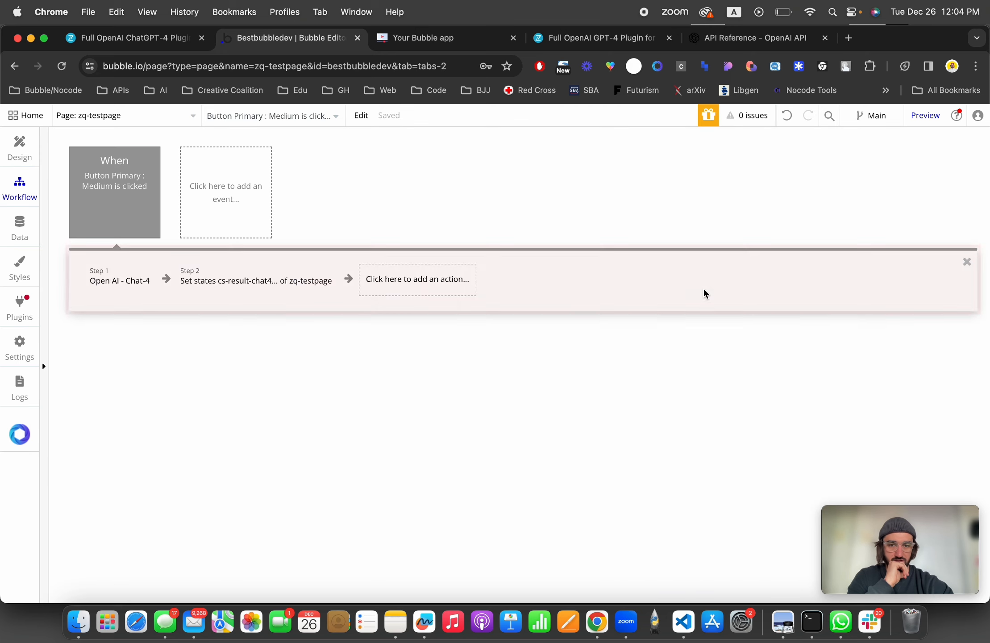
left_click(143, 279)
left_click(148, 290)
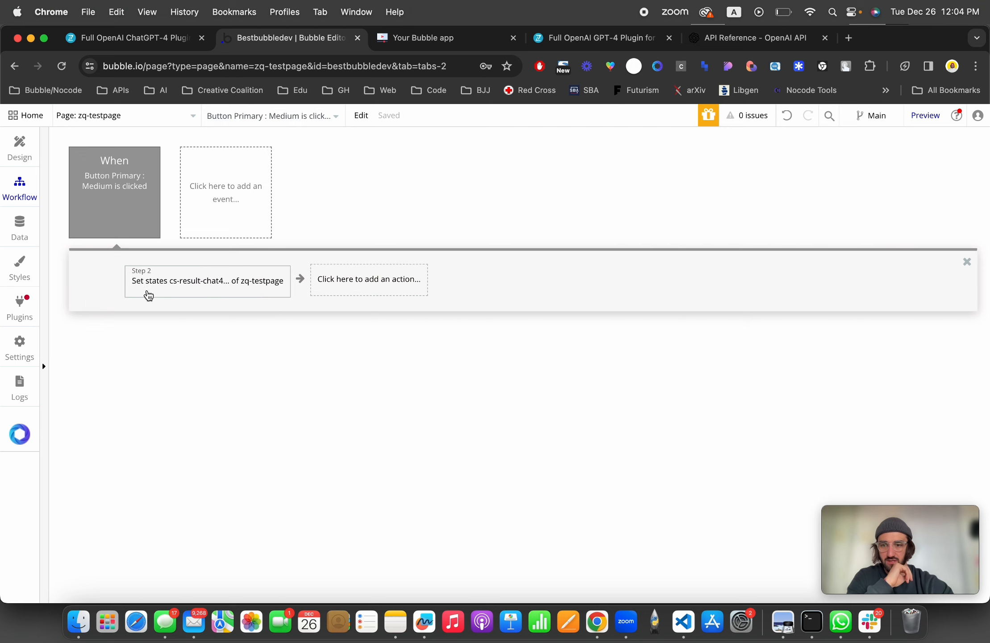
left_click(133, 283)
left_click(238, 289)
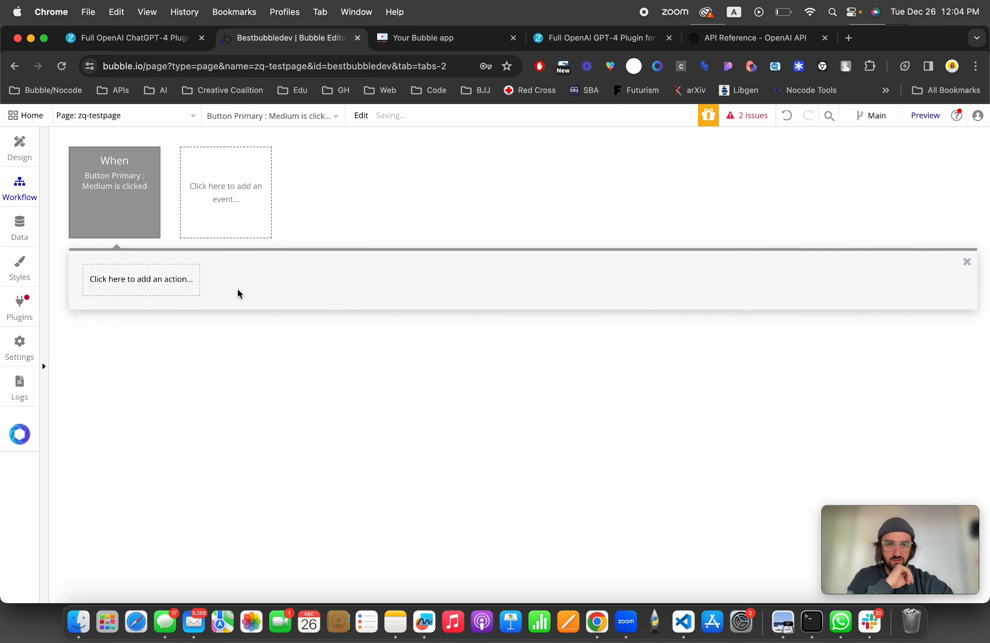
Step: Add the Open AI - Image generations action to the Generate button's workflow
left_click(129, 291)
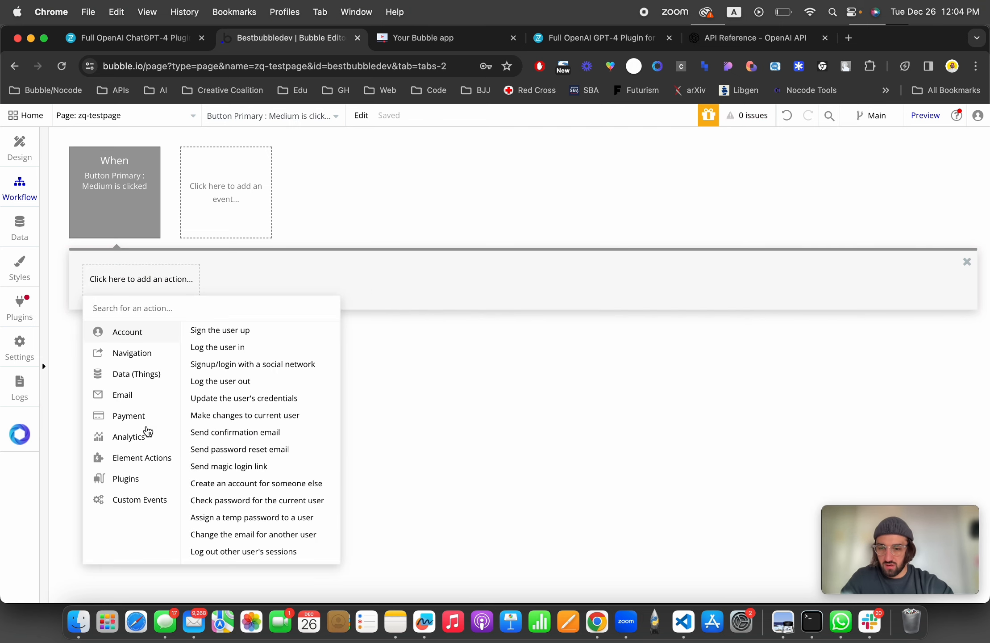
mouse_move(137, 478)
scroll(232, 486, "down", 5)
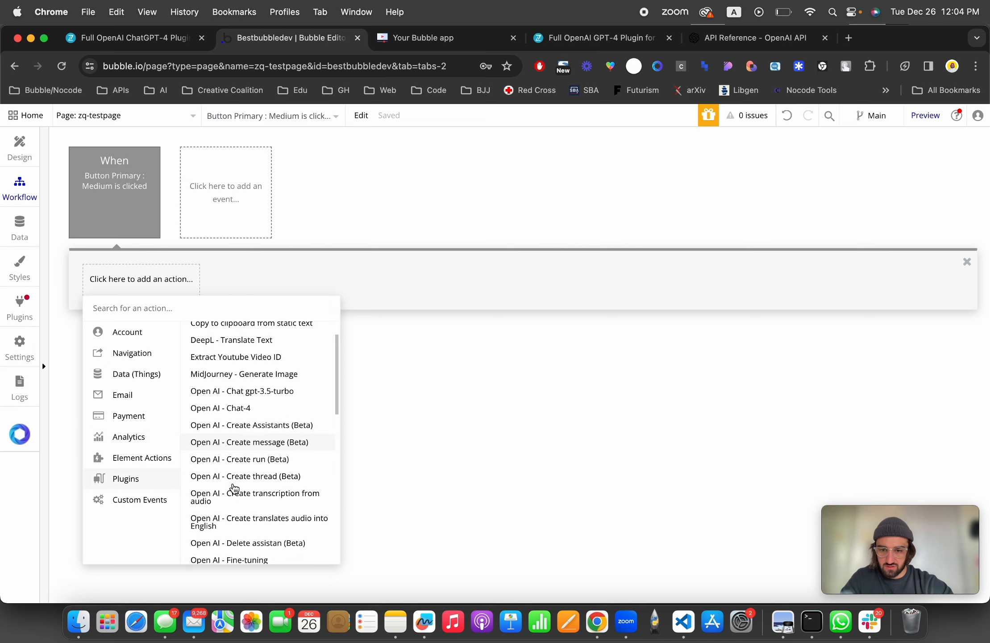
scroll(232, 487, "down", 5)
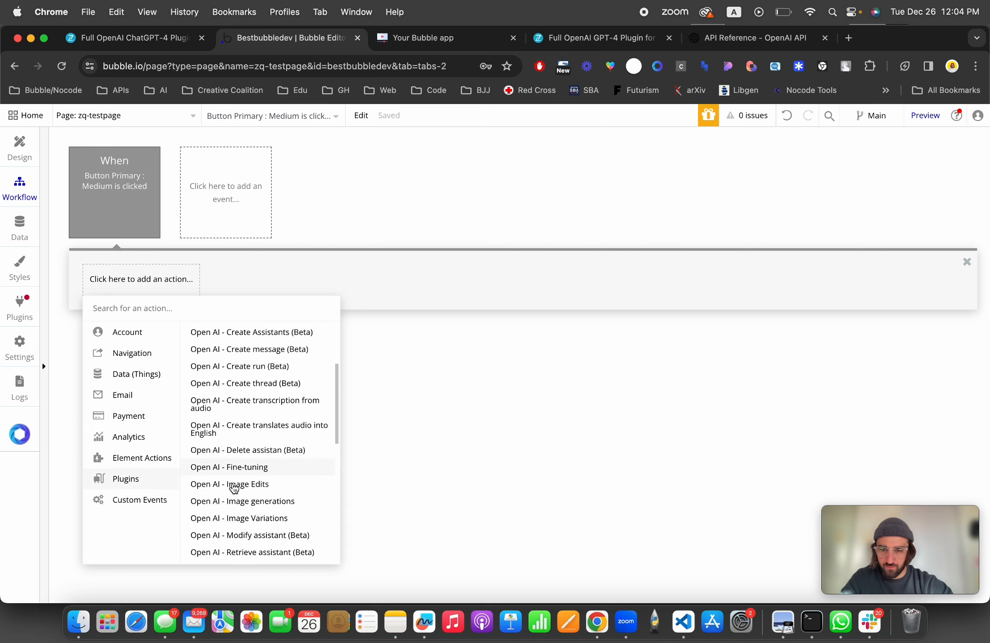
left_click(286, 420)
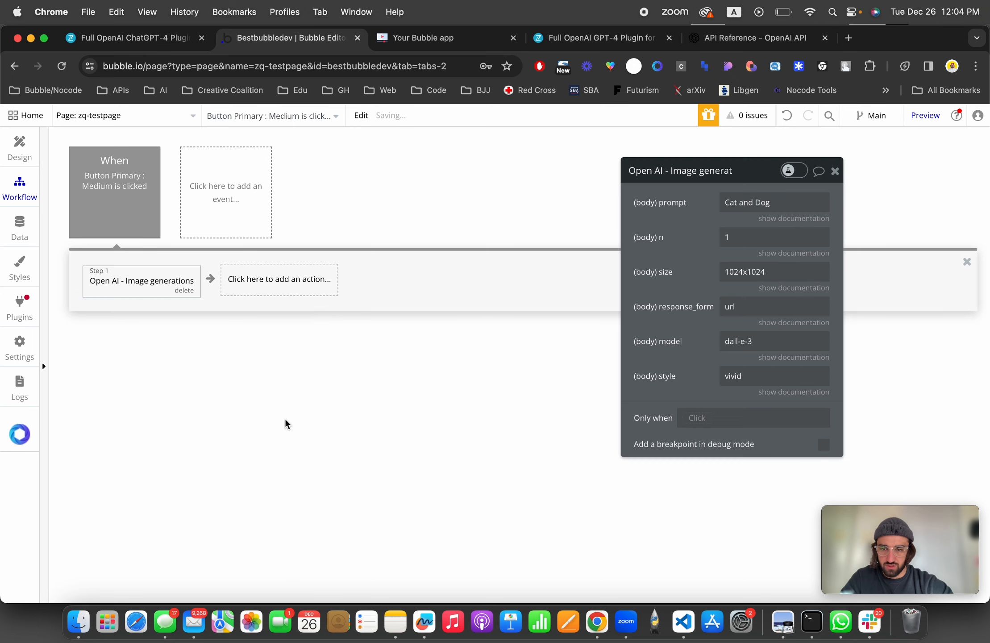
left_click_drag(673, 241, 441, 238)
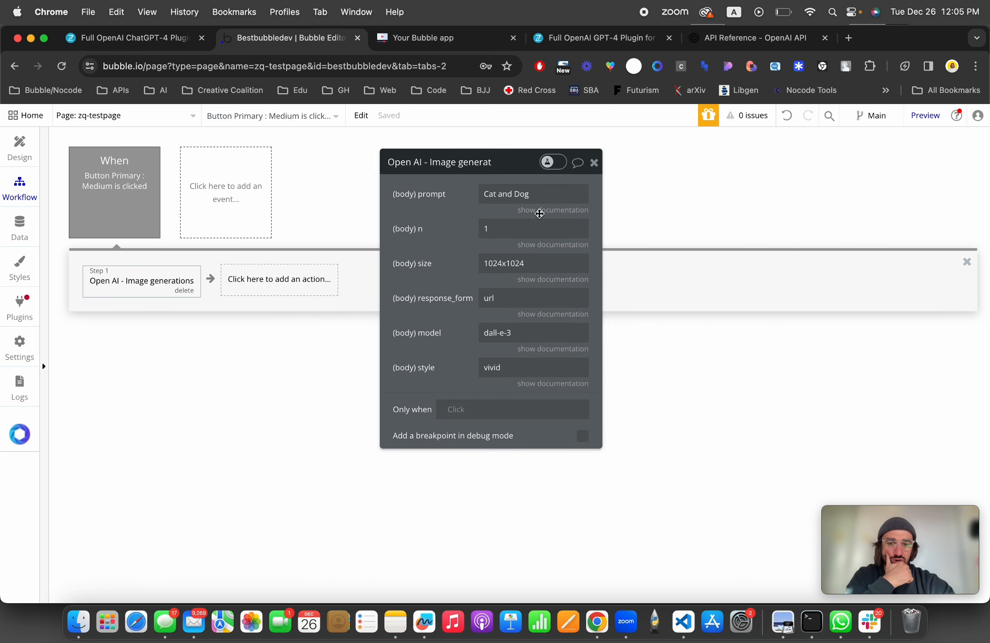
Step: Set the image generation prompt to Multiline Input A's value
triple_click(521, 194)
type("m")
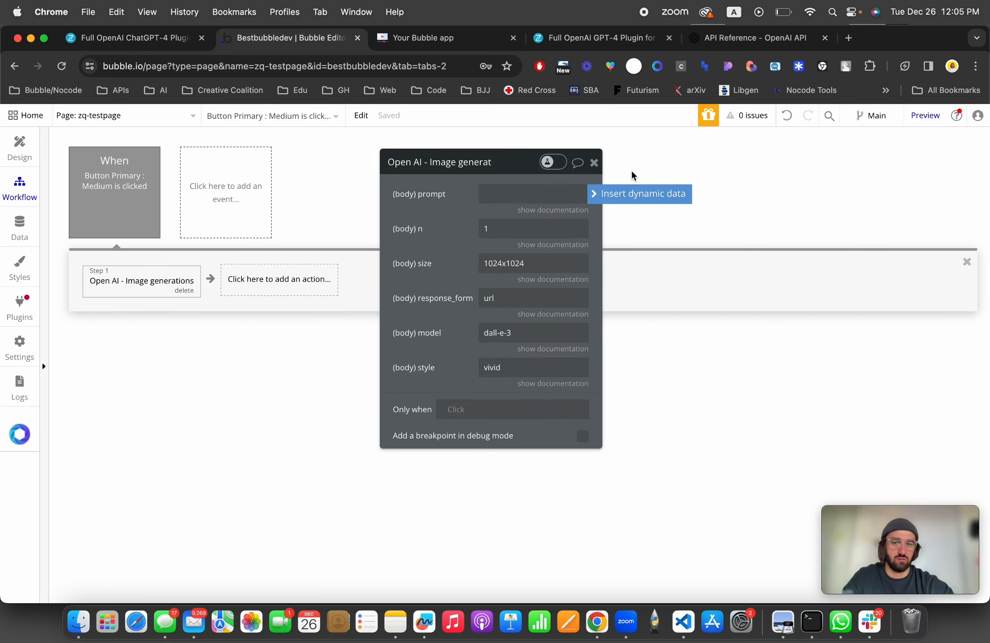
left_click(618, 196)
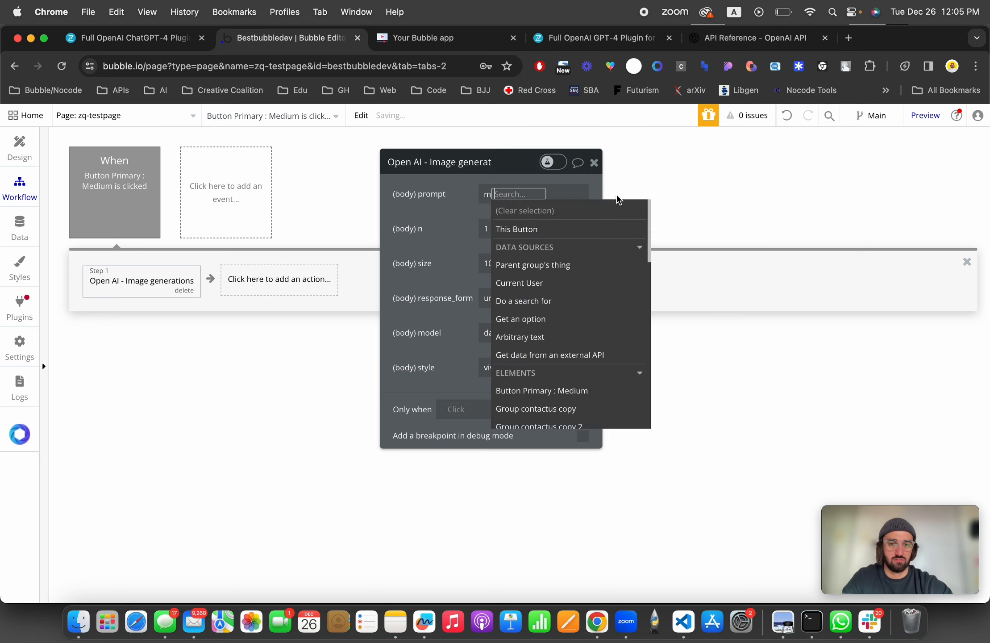
type("mul")
left_click(580, 247)
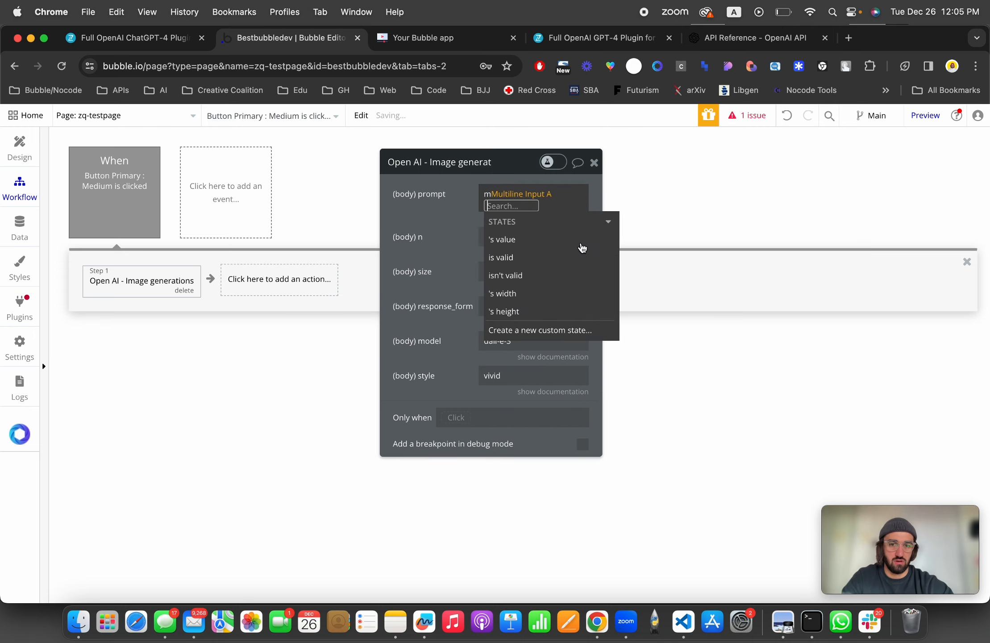
left_click(535, 245)
left_click(488, 201)
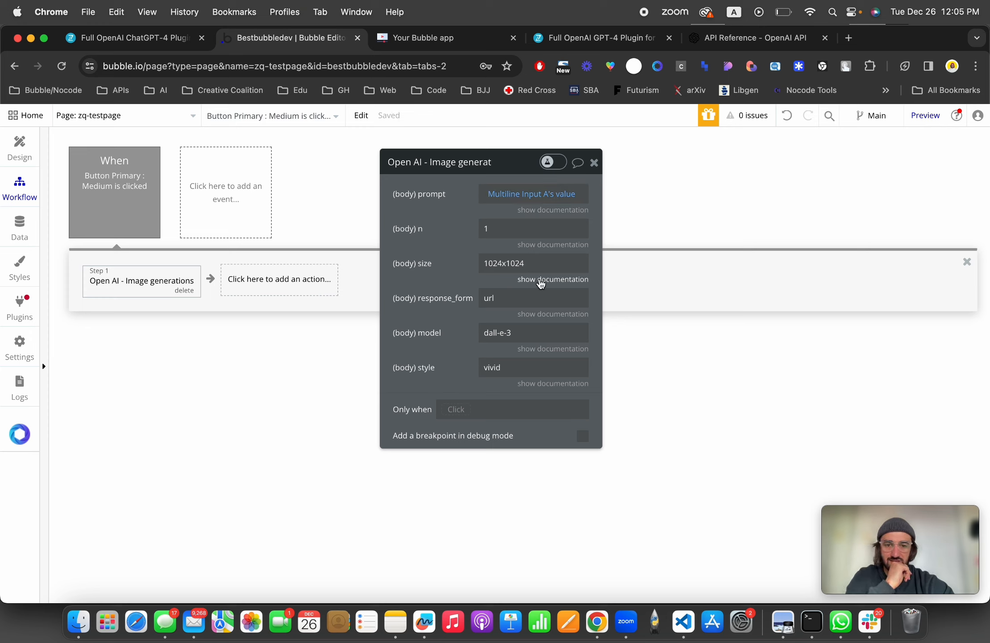
Step: Review the documentation for the size, response format, model and style parameters of the image generation action
left_click(542, 280)
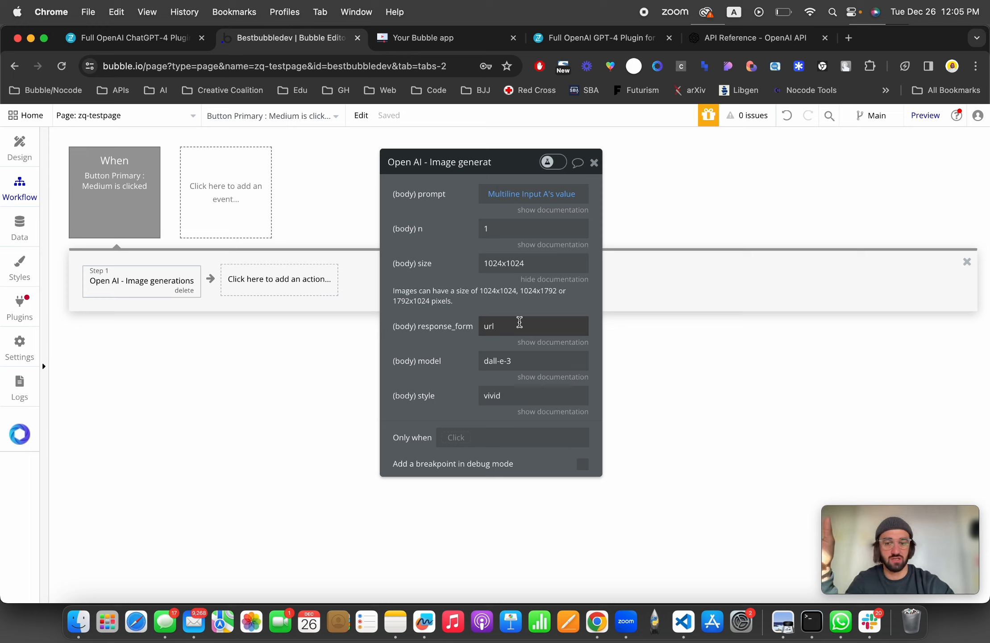
left_click(512, 326)
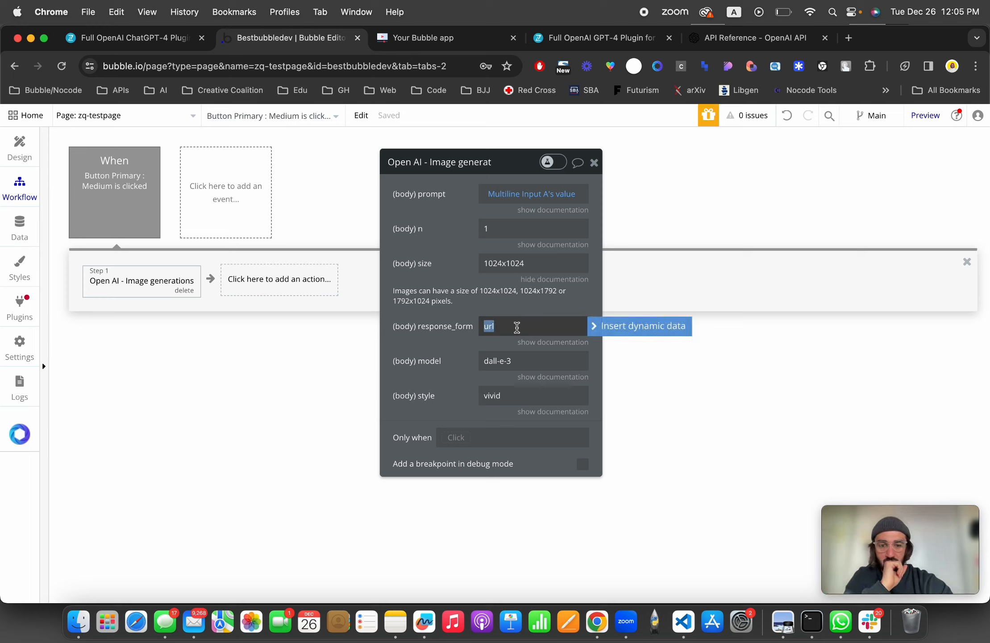
left_click(549, 343)
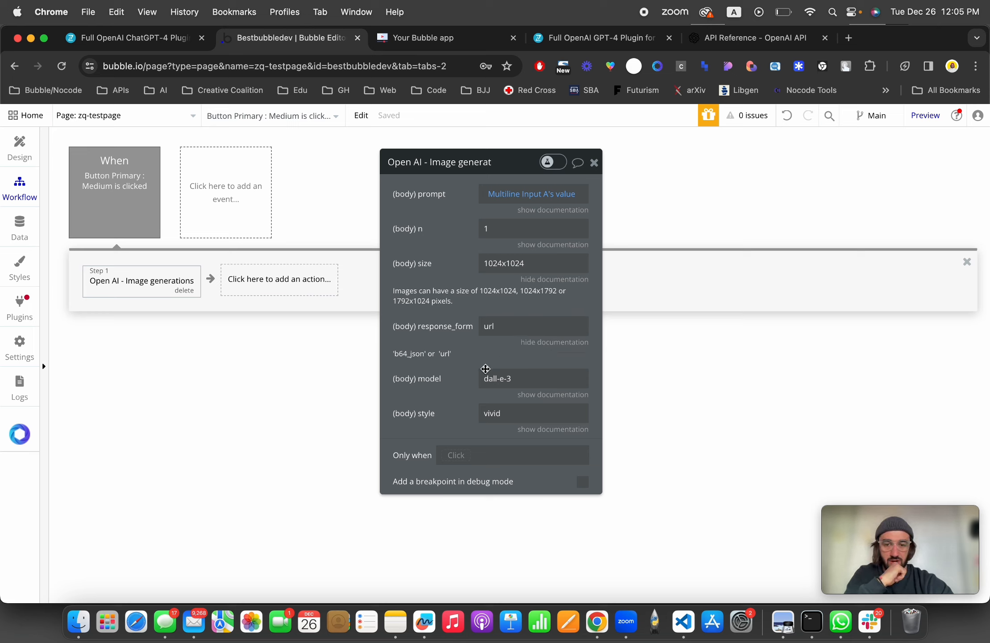
left_click(553, 395)
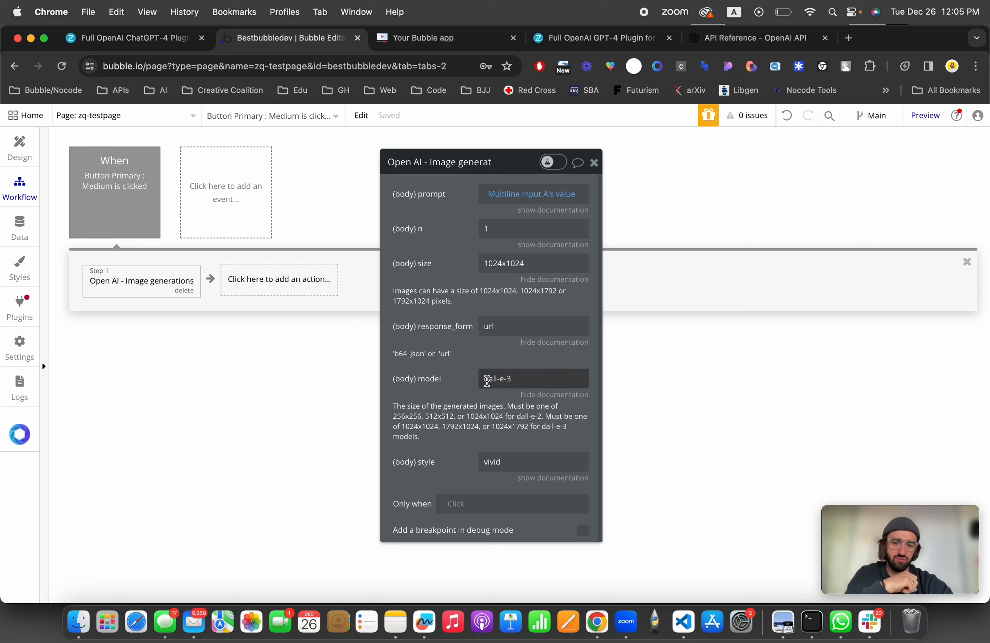
triple_click(487, 380)
left_click(418, 386)
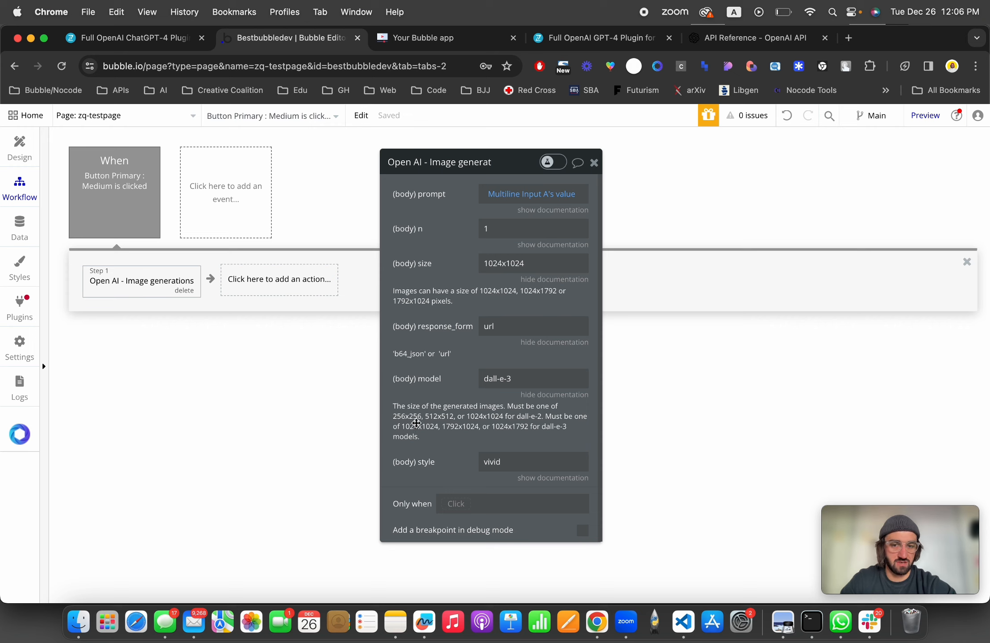
left_click(540, 478)
scroll(498, 494, "down", 3)
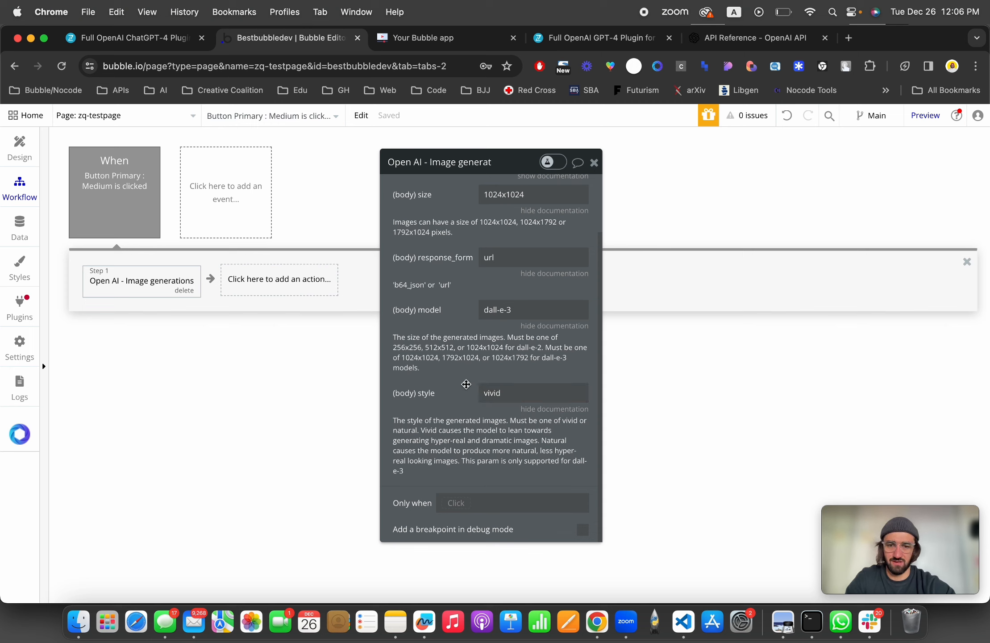
scroll(466, 331, "up", 3)
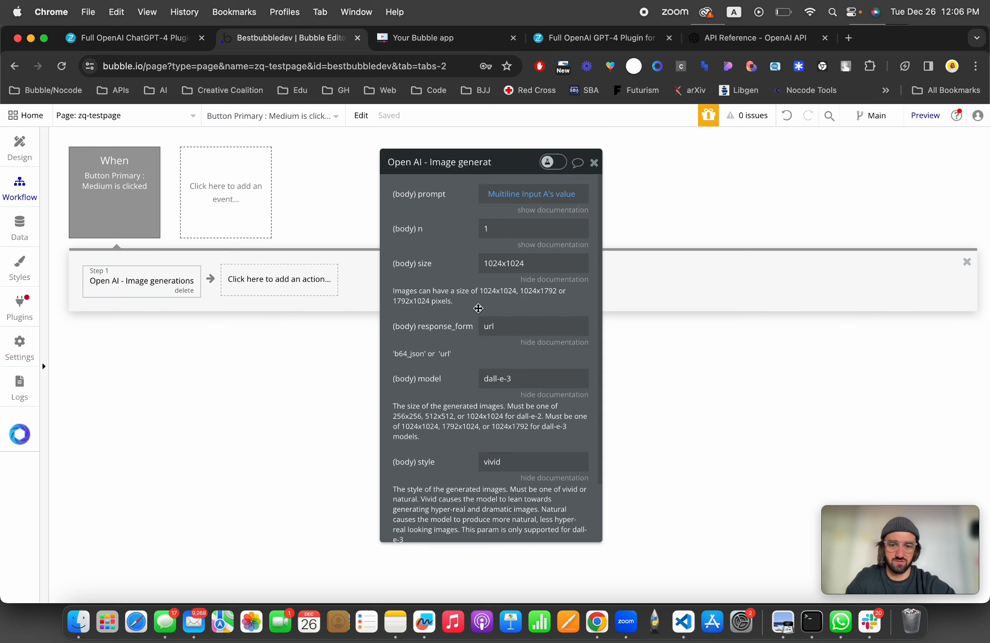
scroll(513, 481, "down", 2)
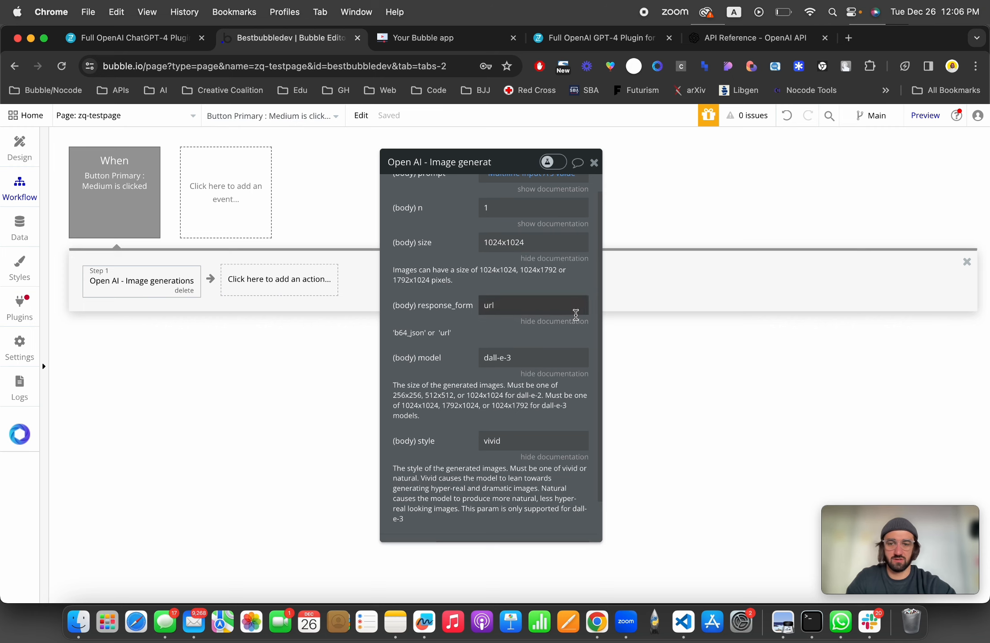
Step: Add a Set state action targeting zq-testpage's cs-result-chat4 custom state
left_click(281, 286)
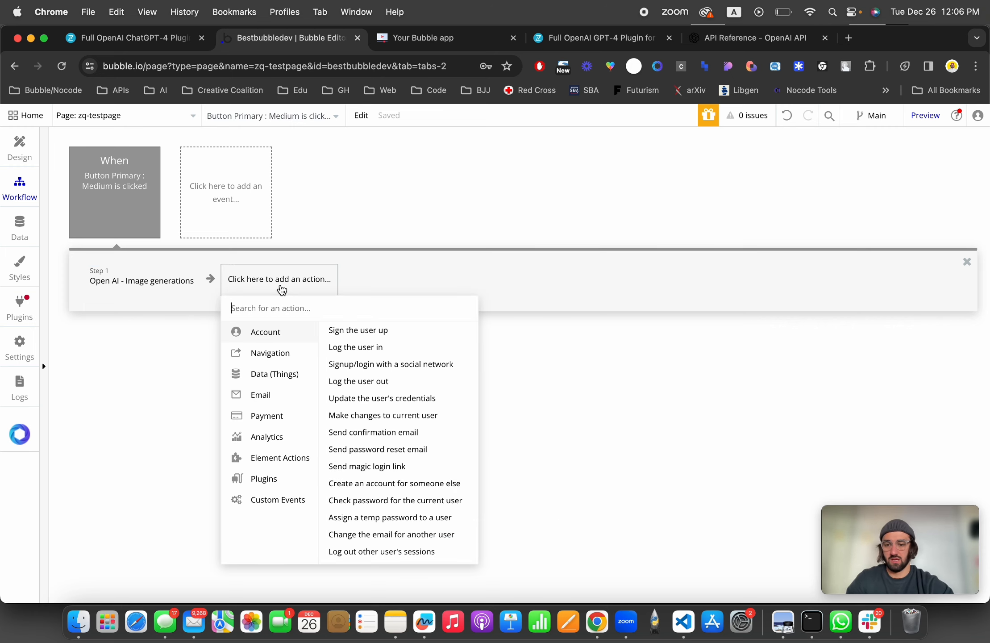
mouse_move(277, 479)
type("state")
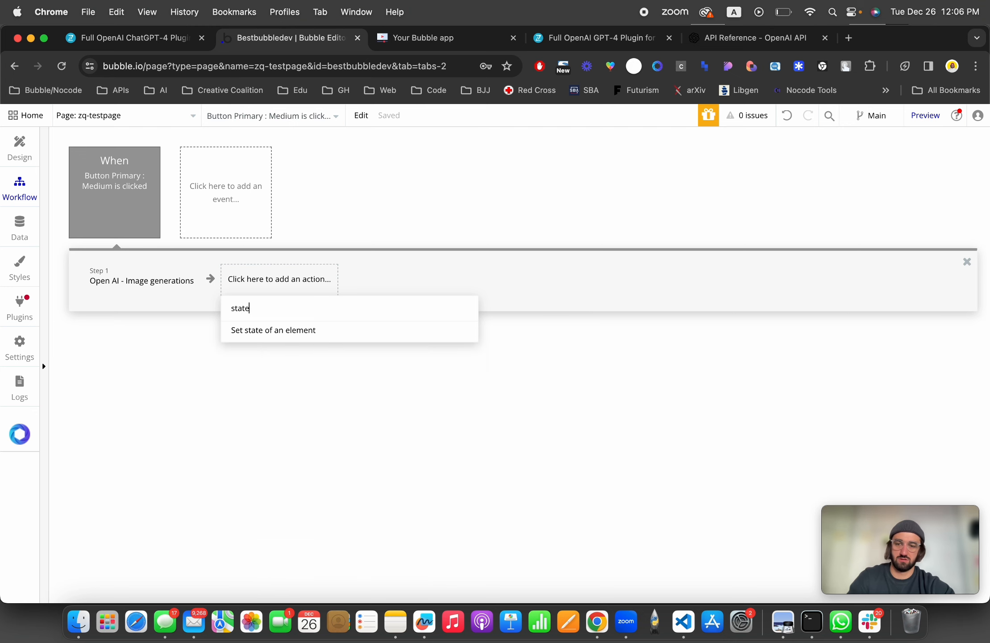
left_click(284, 332)
left_click(536, 193)
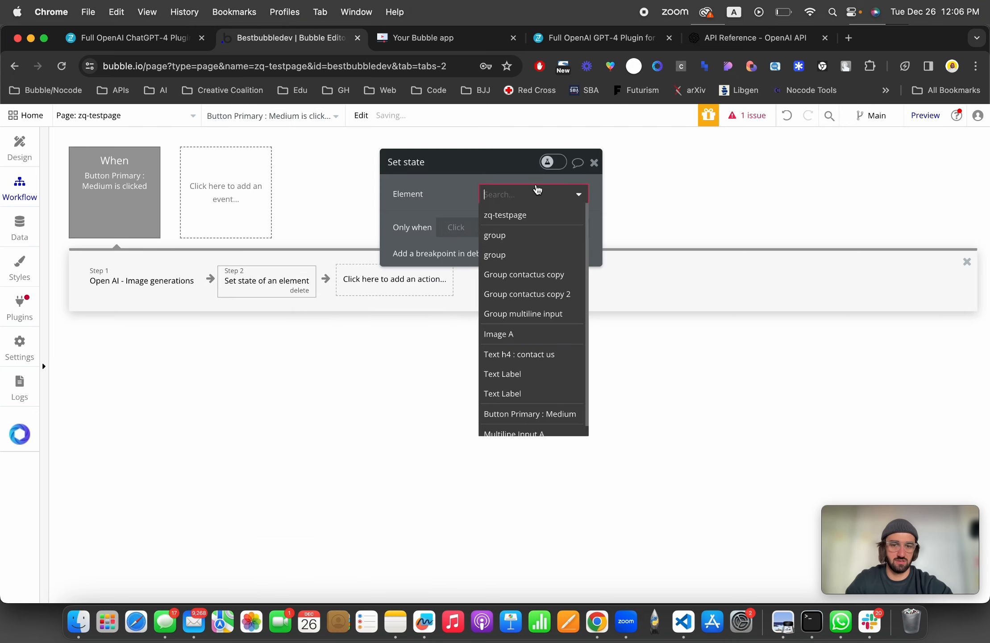
left_click(535, 214)
left_click(523, 219)
left_click(527, 260)
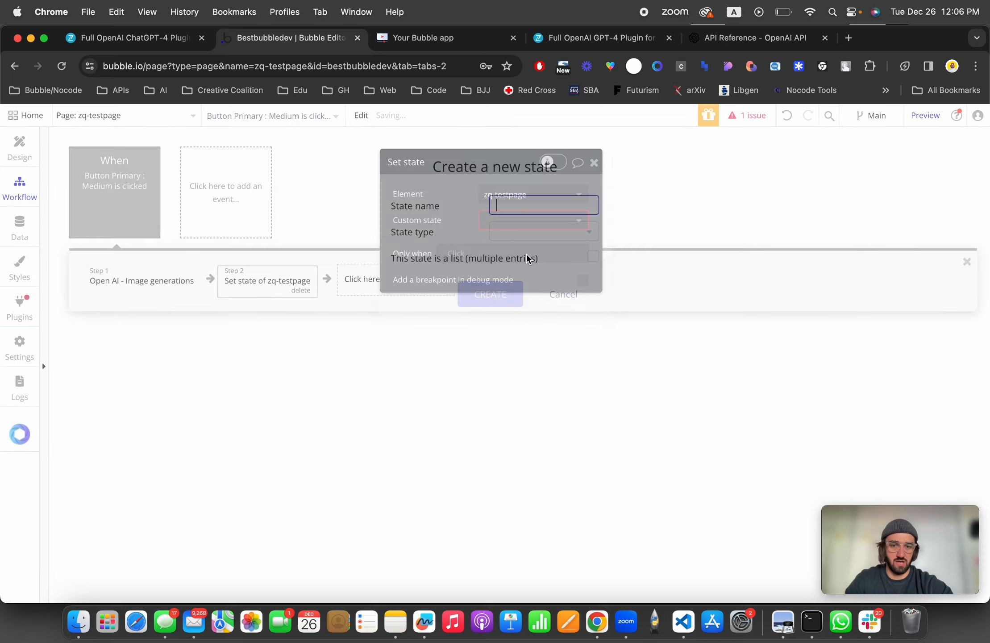
left_click(558, 293)
left_click(516, 219)
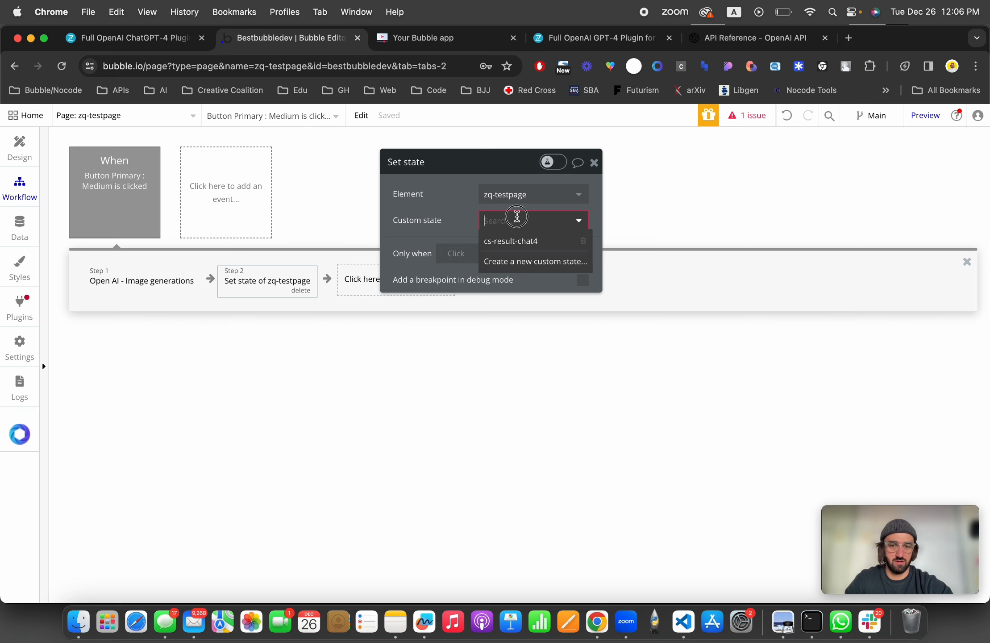
left_click(514, 240)
Step: Set the state's value to Result of step 1's data:first item's url
left_click(505, 245)
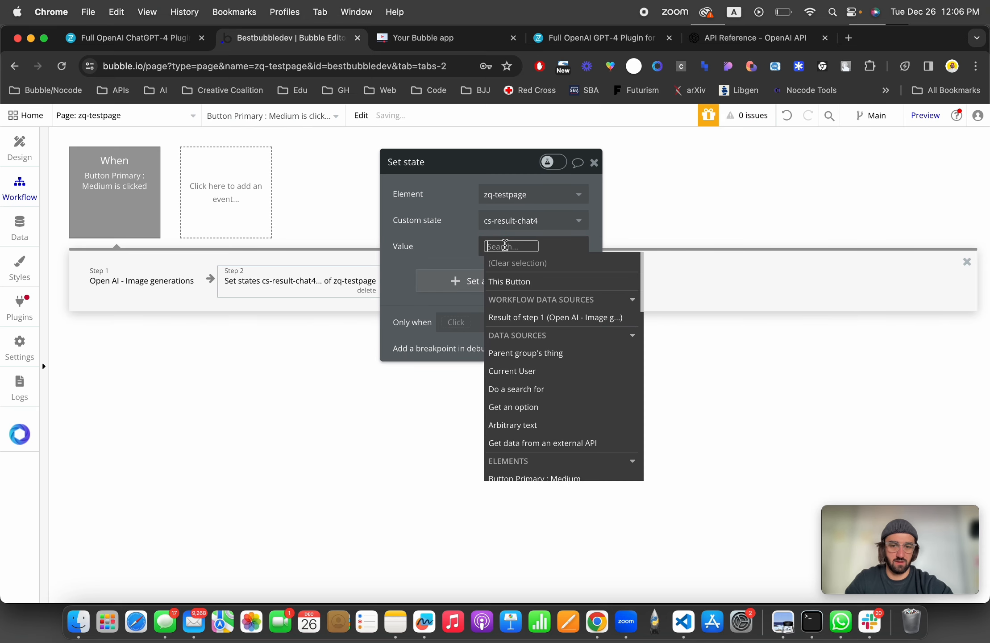
left_click(551, 318)
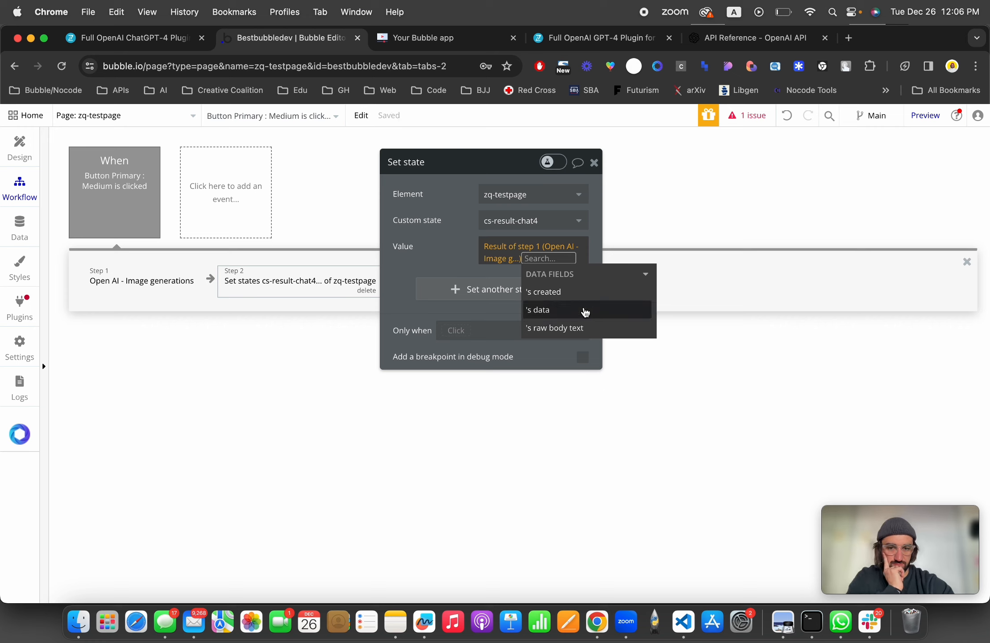
left_click(586, 309)
left_click(535, 363)
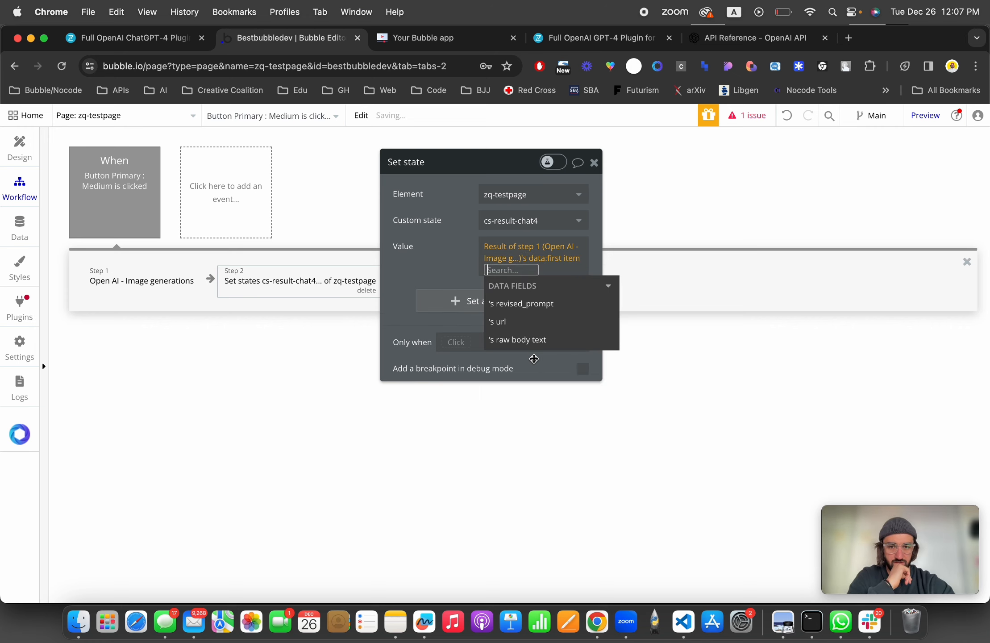
left_click(538, 330)
left_click(450, 251)
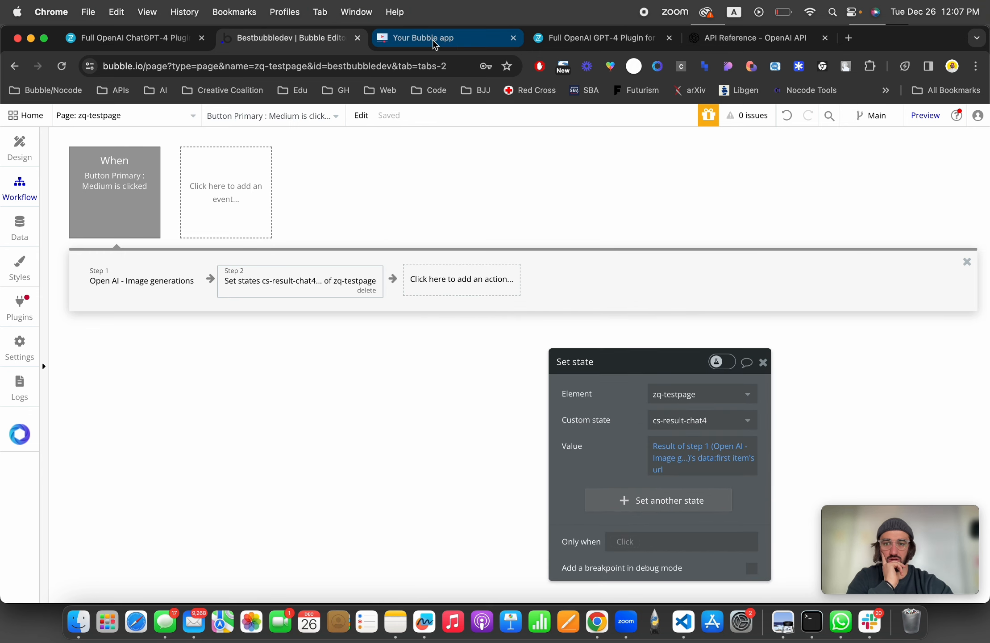
Step: In the preview app, enter the prompt 'generate an image of a bubble.io developer at work' and run Generate
left_click(435, 43)
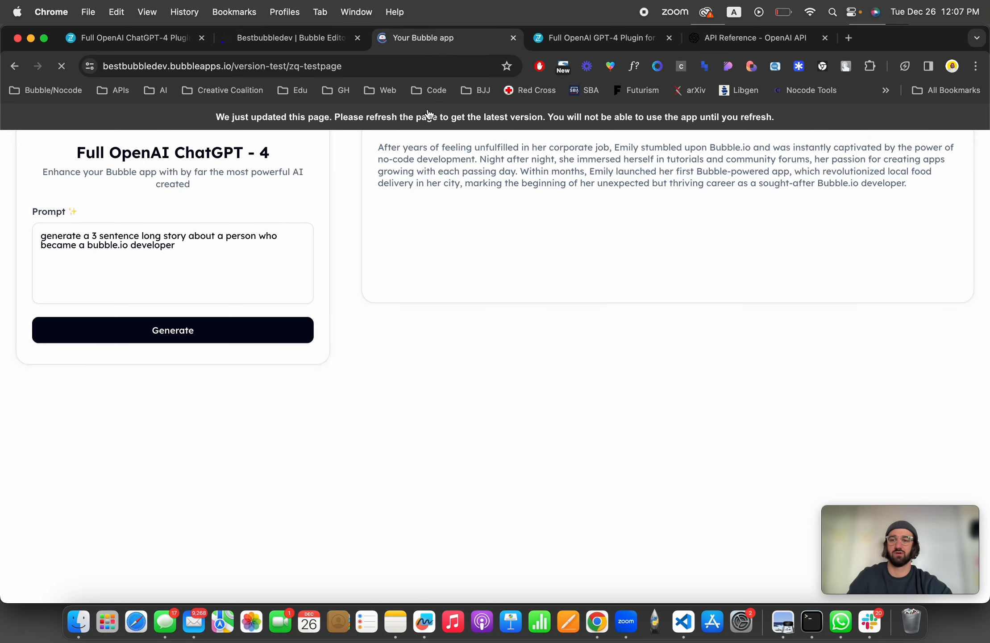
left_click(201, 267)
type("ge")
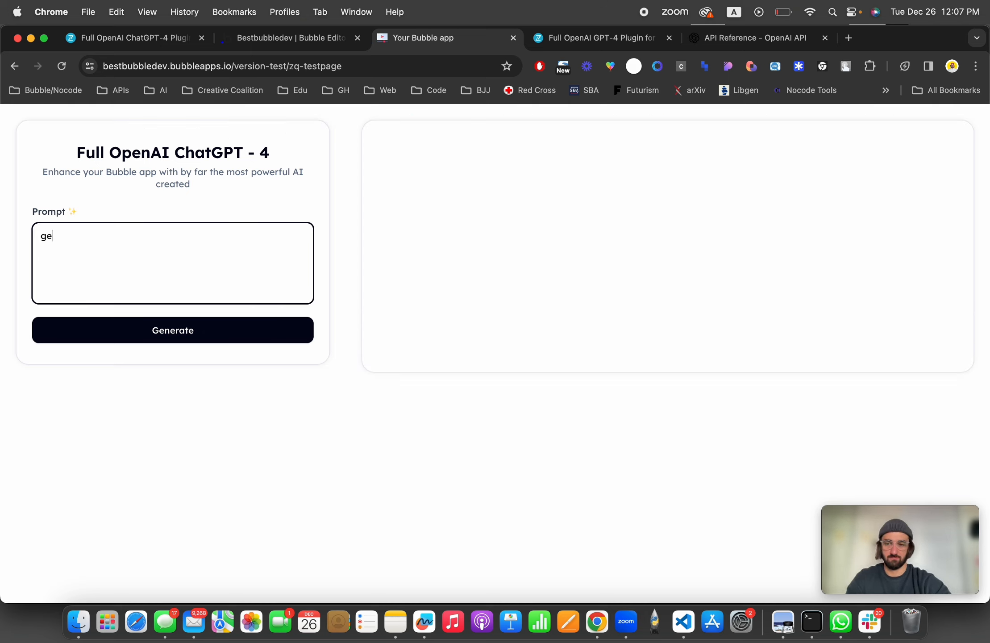
type("nerate an ima")
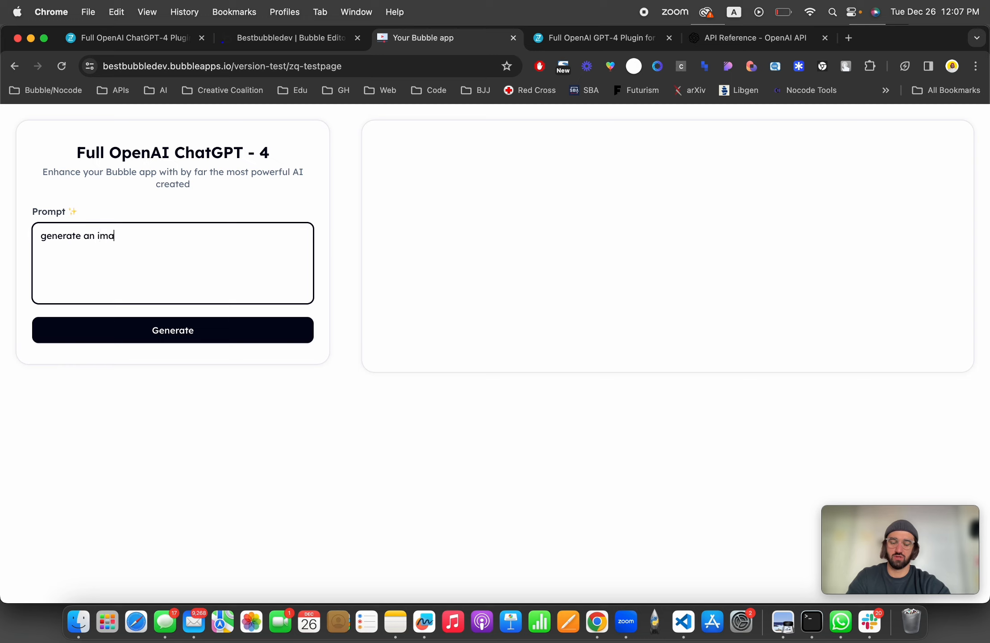
type("ge of a bubble.io")
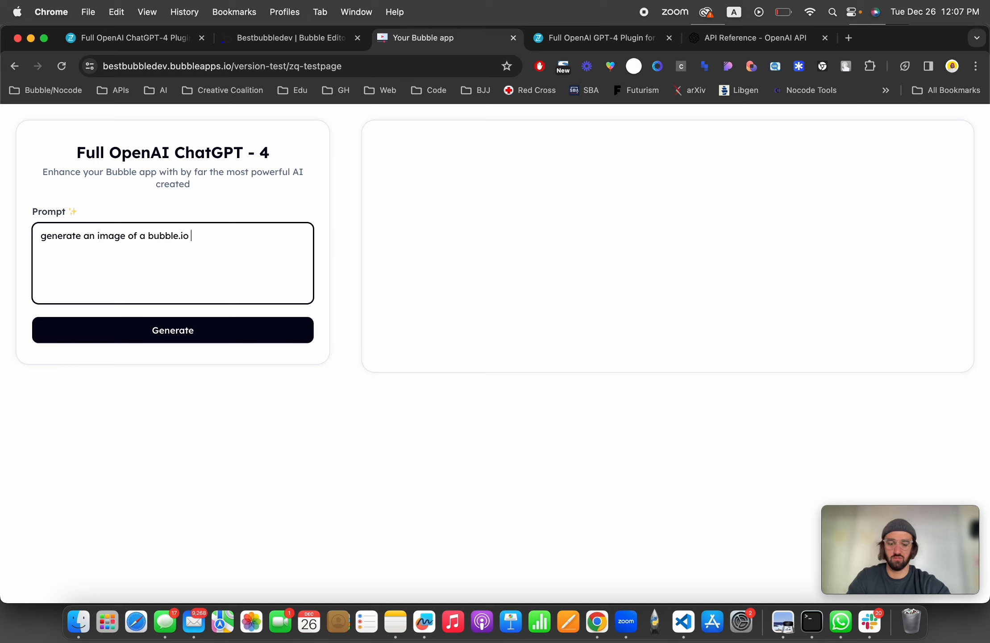
type(" developer at work")
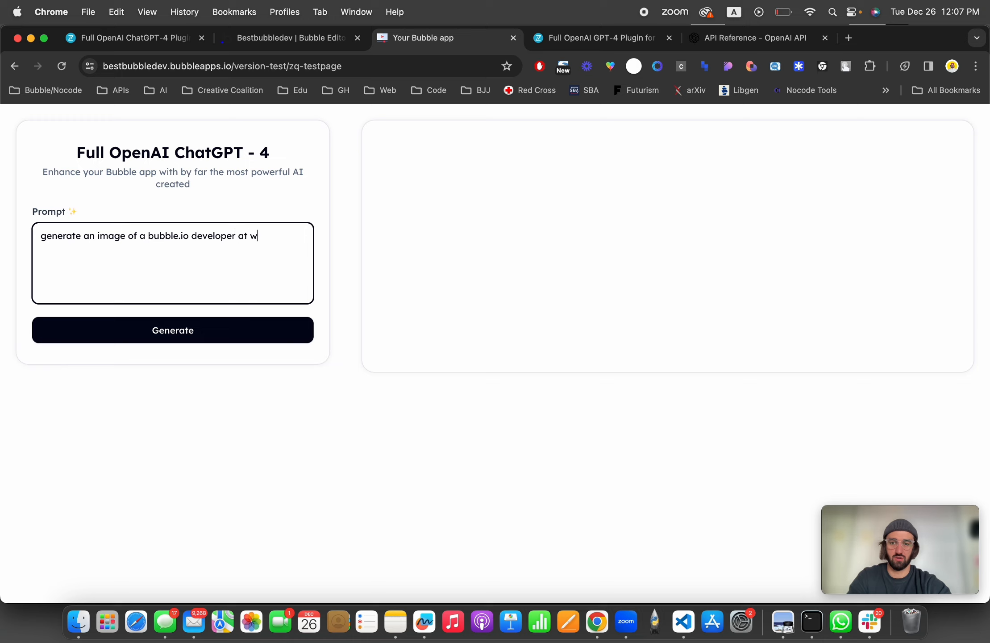
left_click(195, 337)
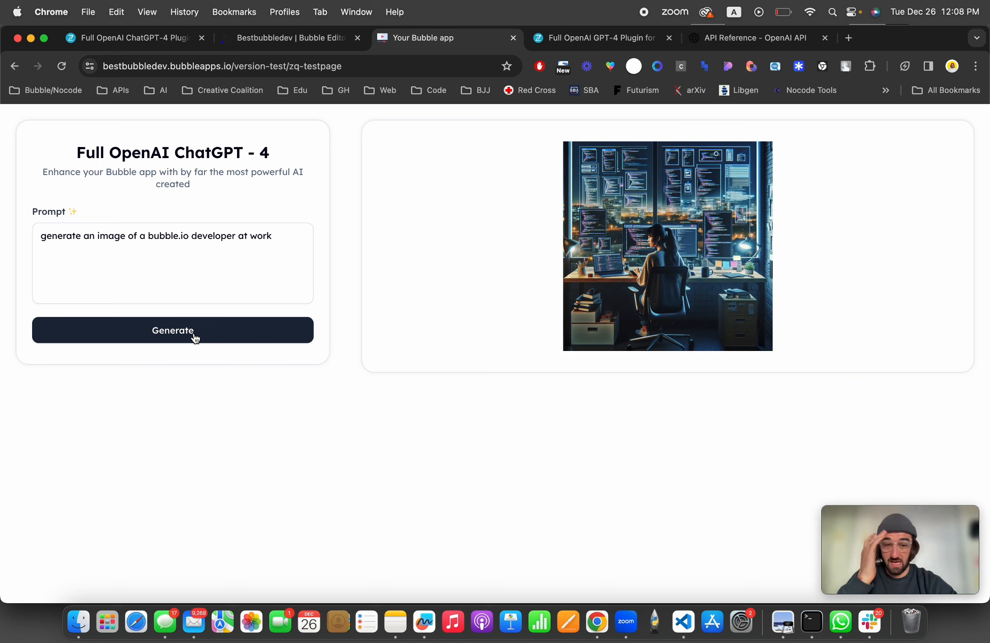
left_click(195, 338)
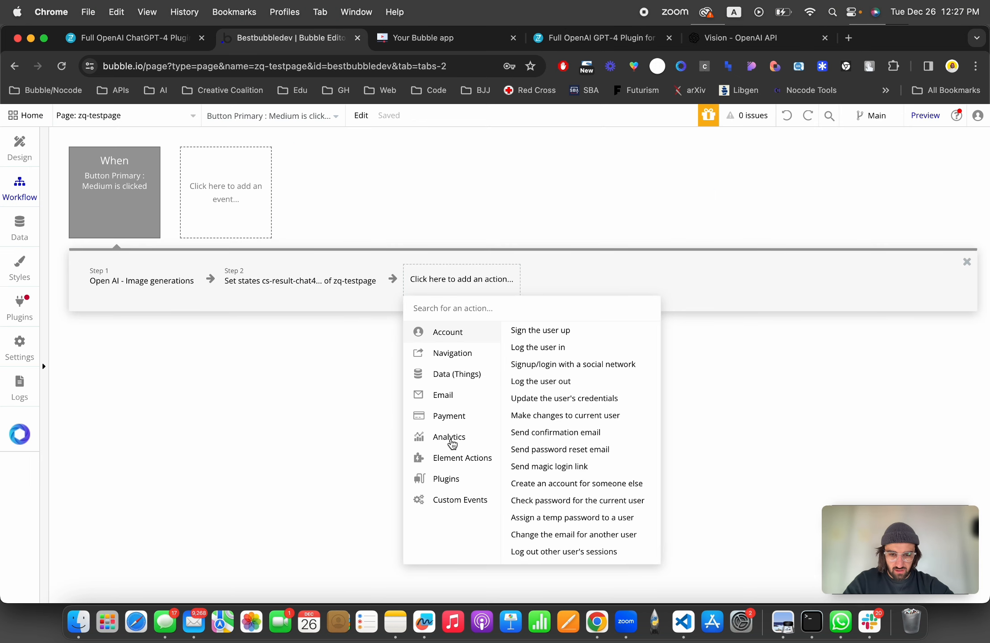
mouse_move(452, 479)
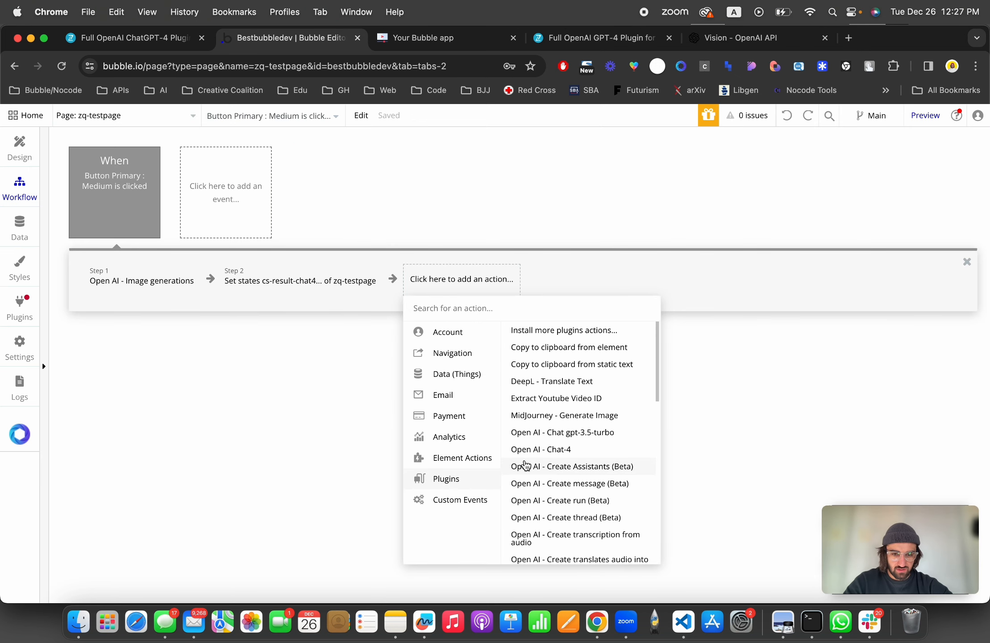
scroll(527, 464, "down", 5)
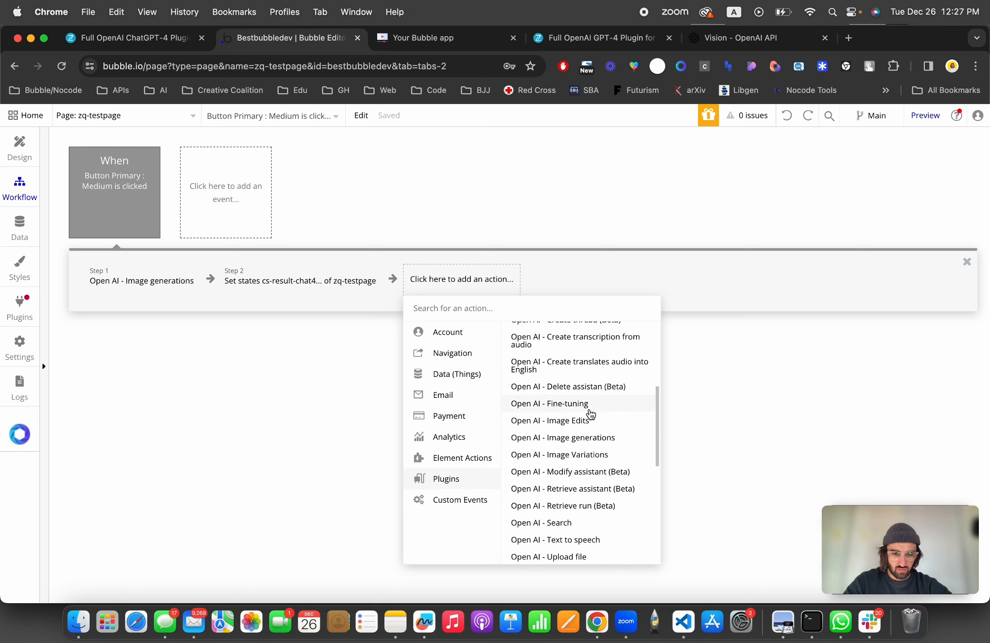
scroll(596, 428, "down", 2)
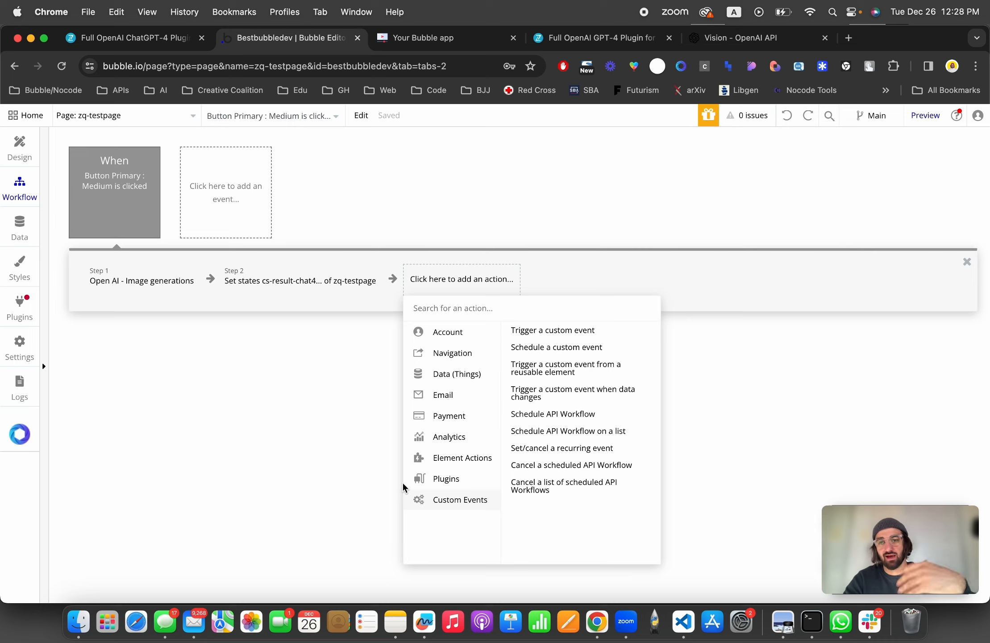
left_click(195, 403)
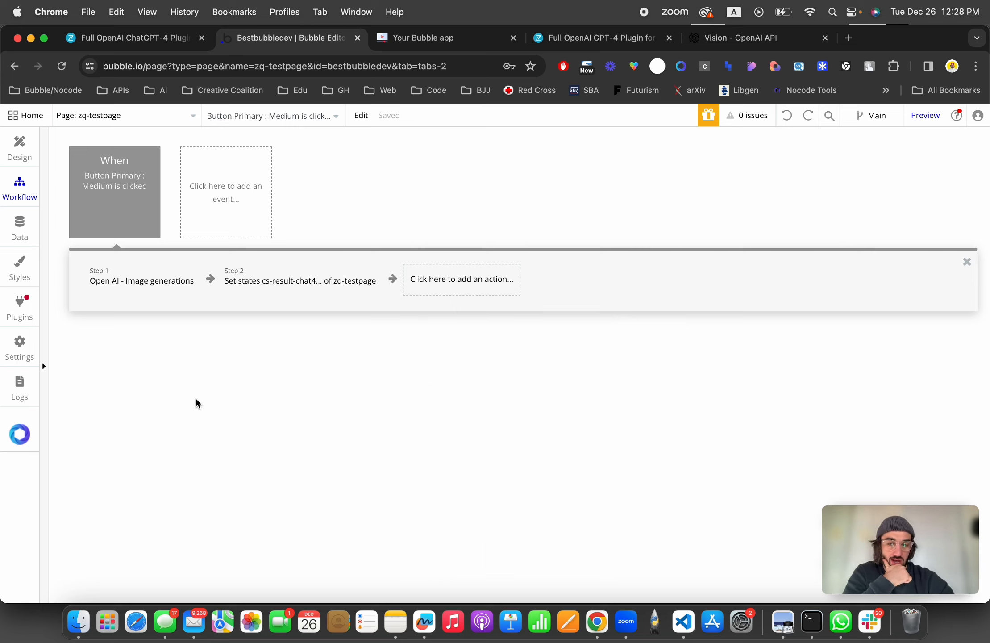
Step: Delete Image A from the result group on the page
left_click(20, 150)
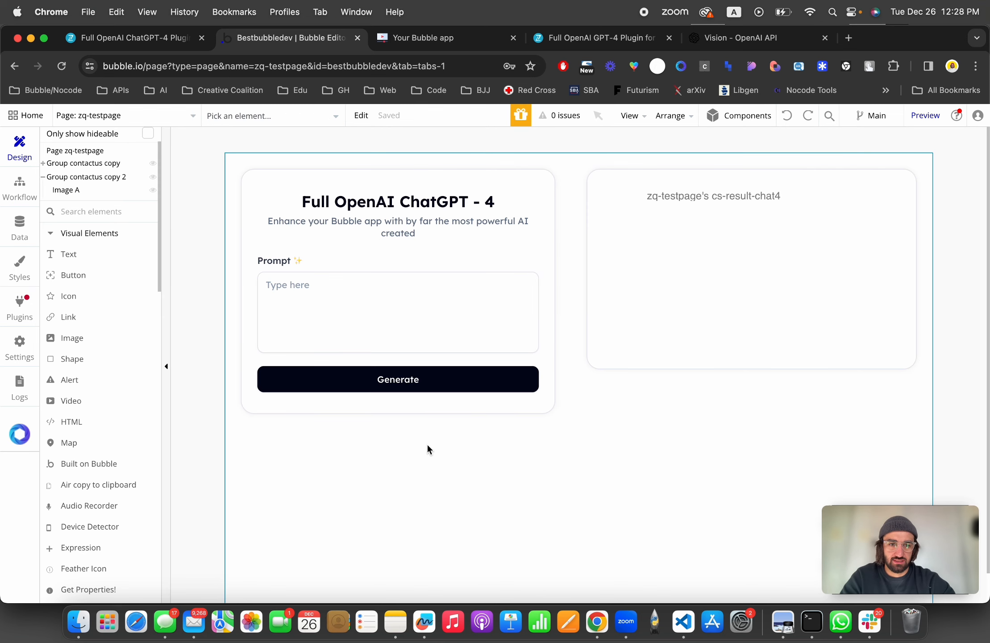
double_click(713, 195)
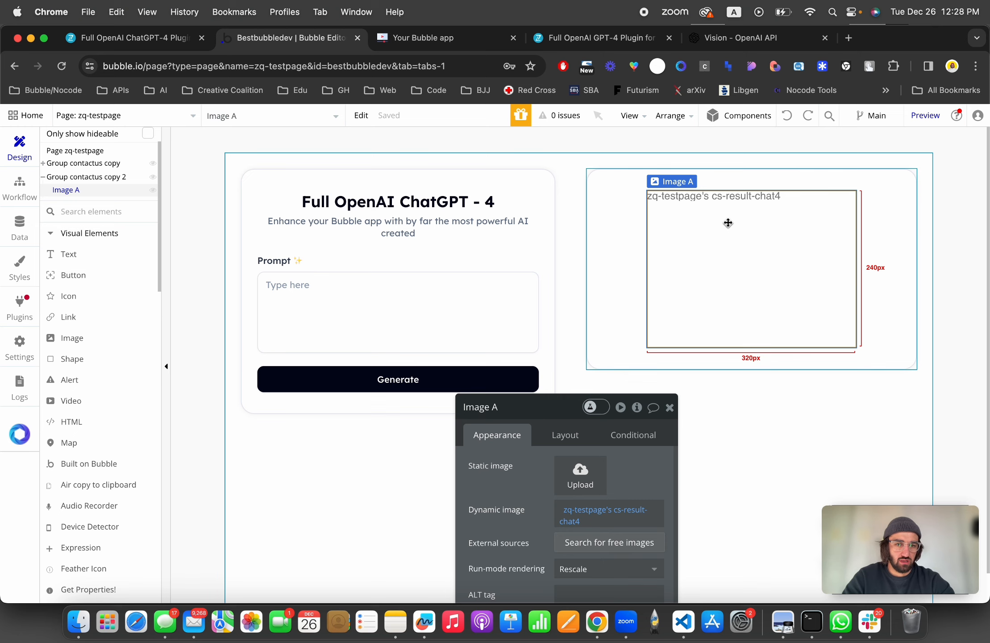
key("Delete")
double_click(701, 225)
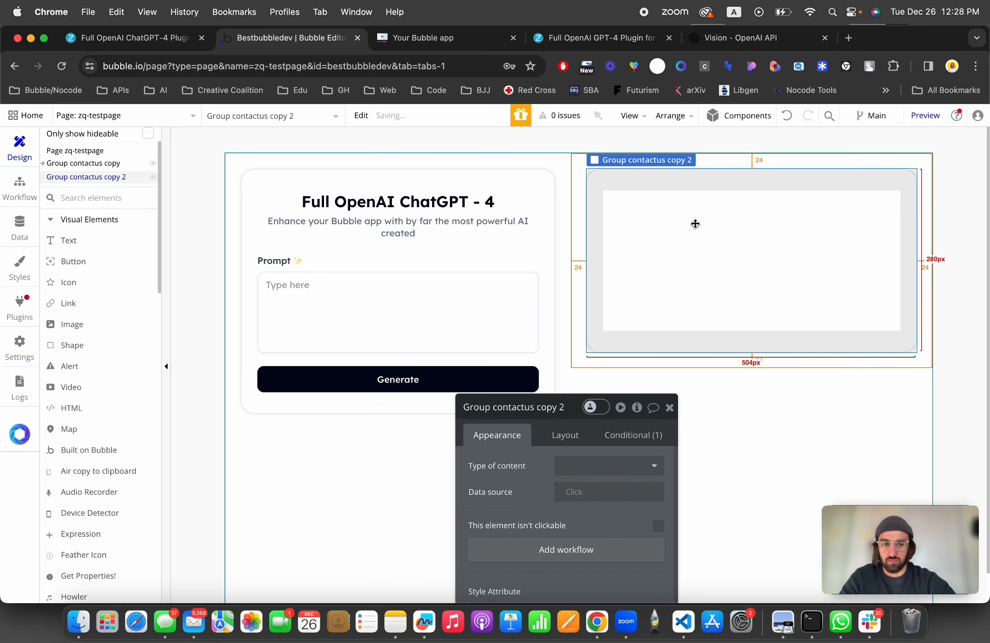
Step: Draw a new text element inside the result group next to the prompt form
left_click(68, 240)
left_click_drag(603, 246, 734, 275)
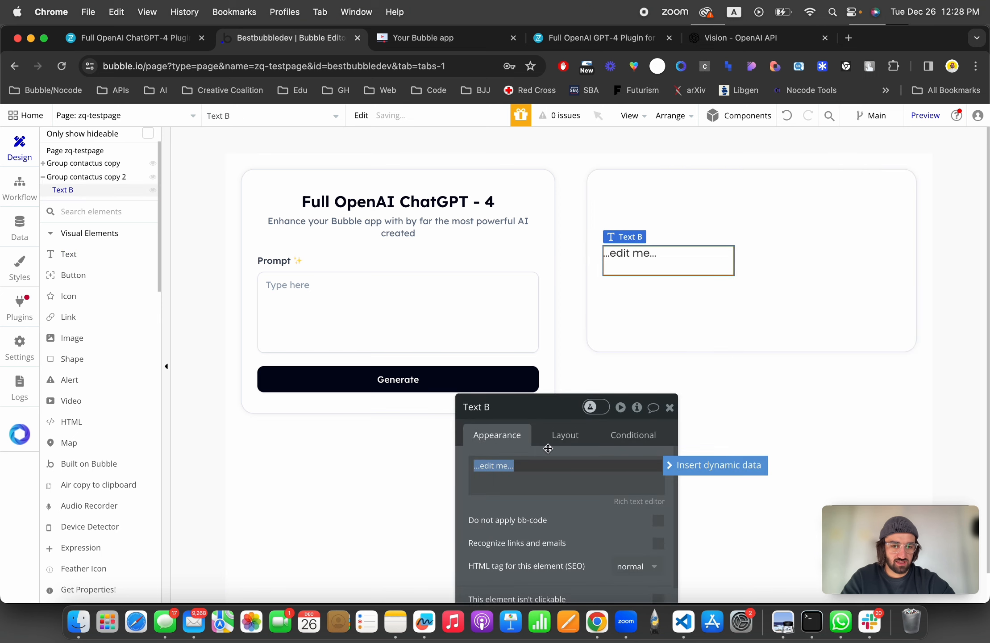
left_click_drag(547, 448, 381, 198)
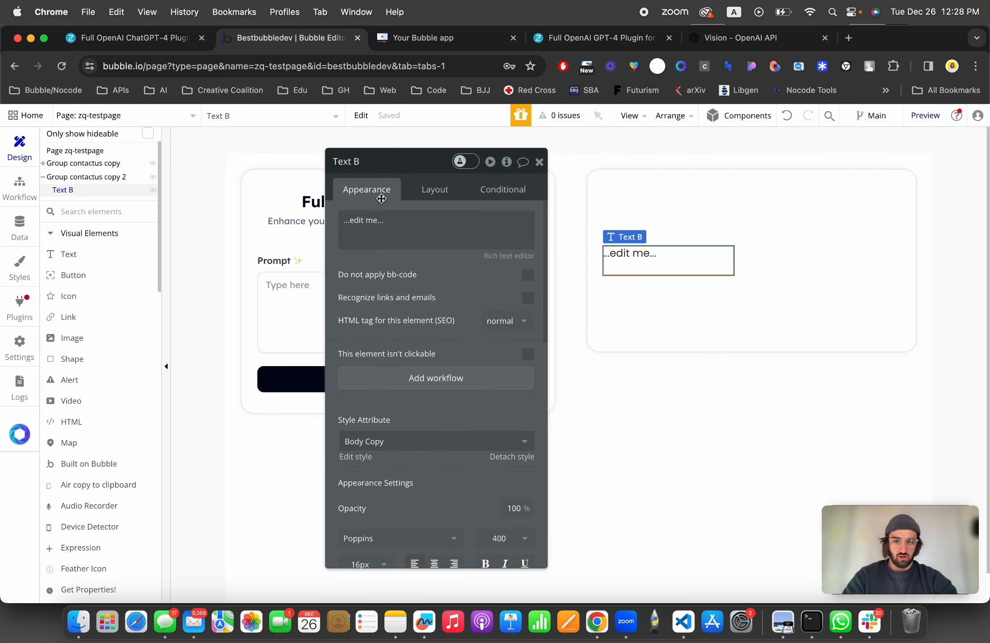
Step: Set the text's content to the dynamic value zq-testpage's cs-result-chat4
left_click(402, 227)
left_click(589, 220)
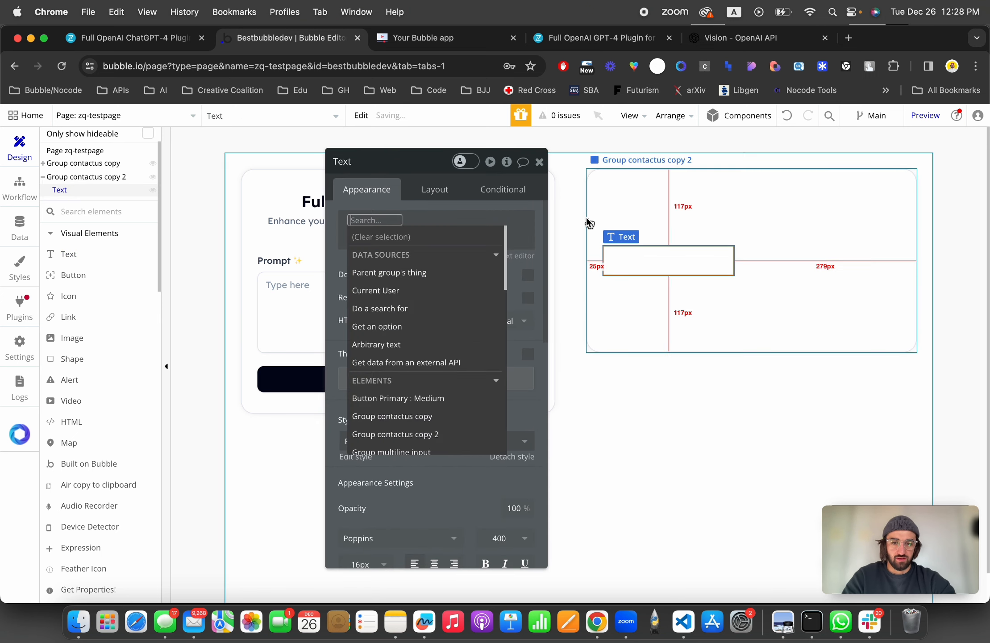
type("zq")
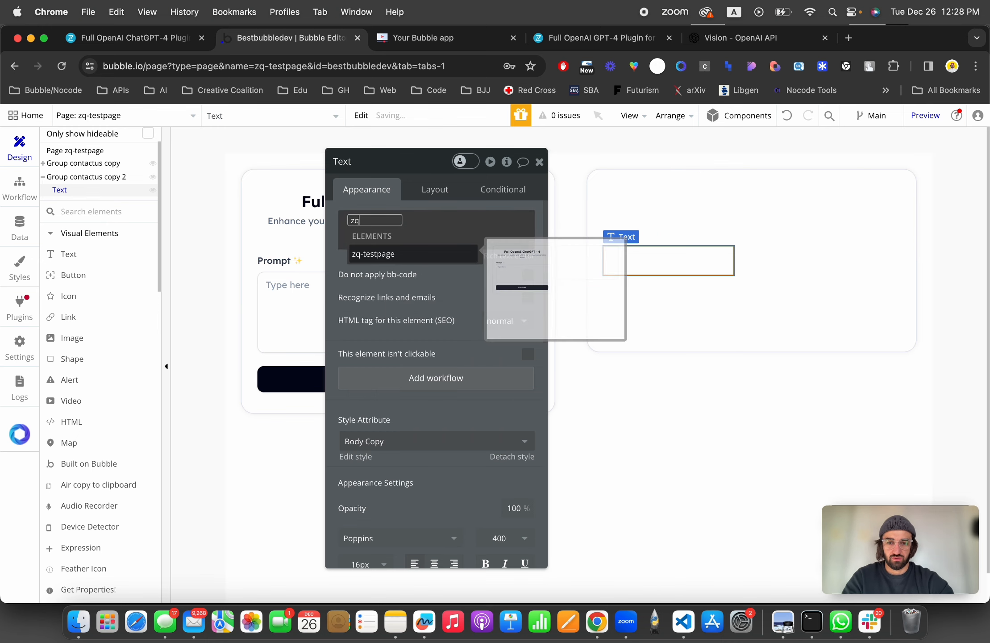
left_click(394, 254)
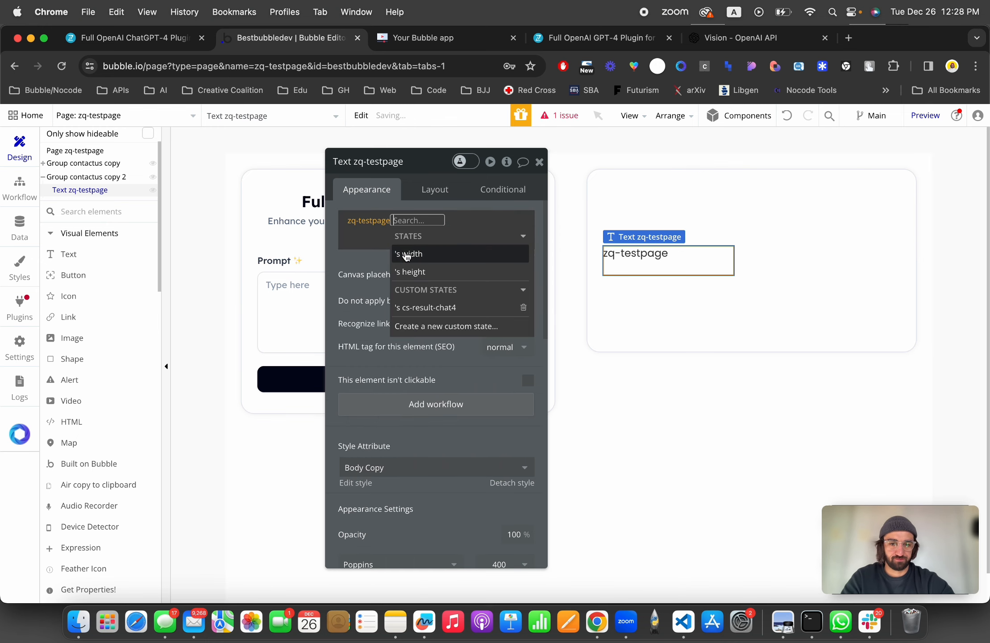
left_click(449, 307)
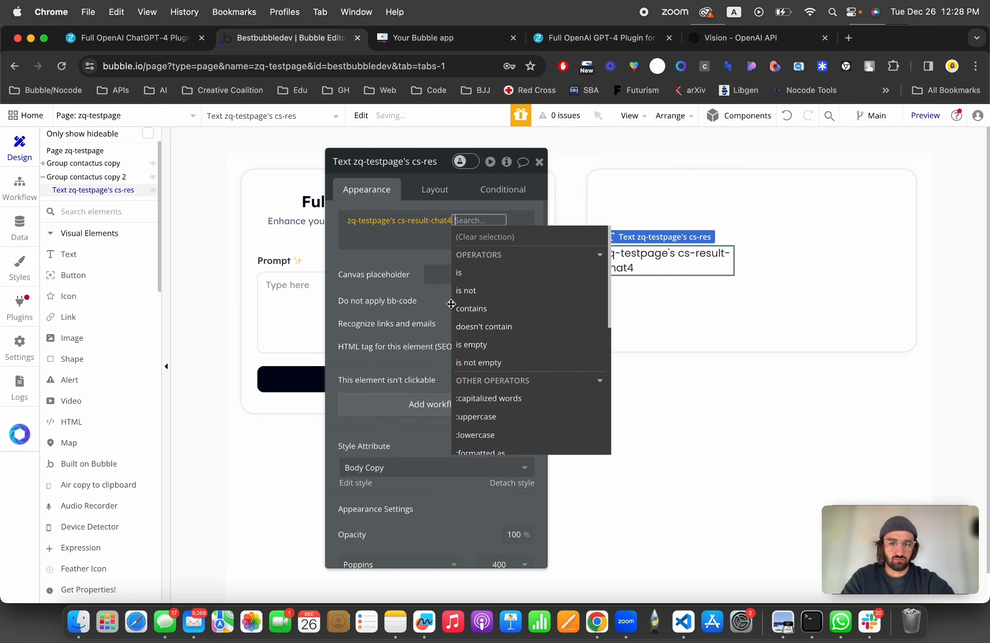
left_click(377, 267)
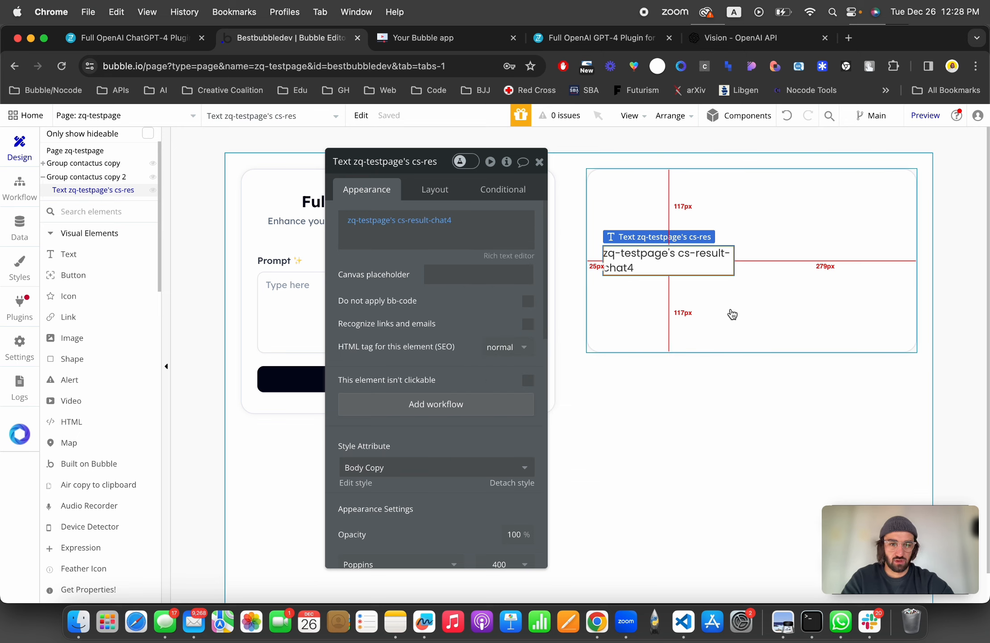
Step: Make the text element not fixed-width and set its minimum width and minimum height to 0
left_click(434, 189)
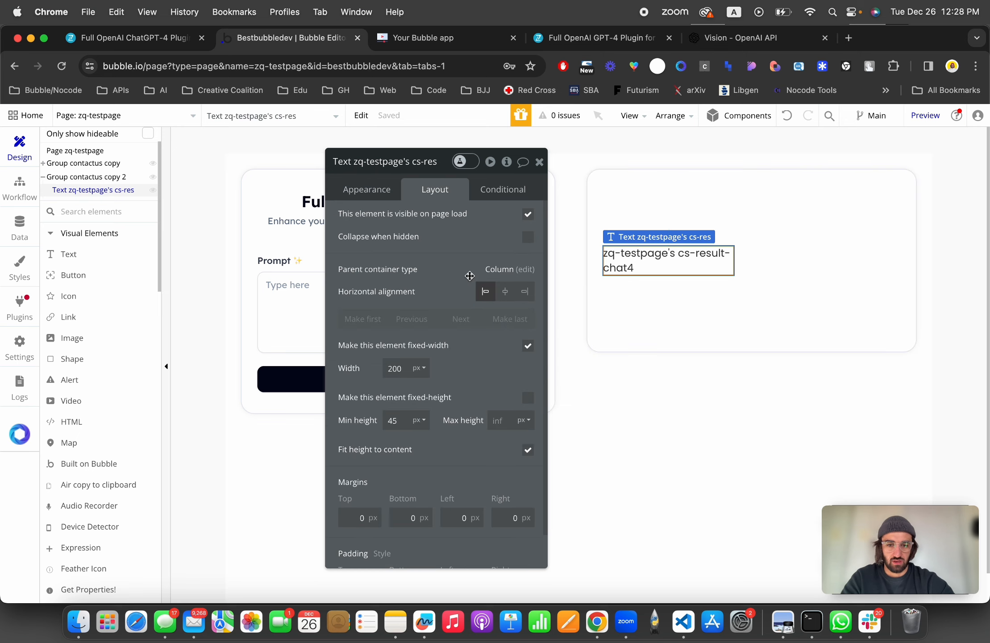
left_click(528, 346)
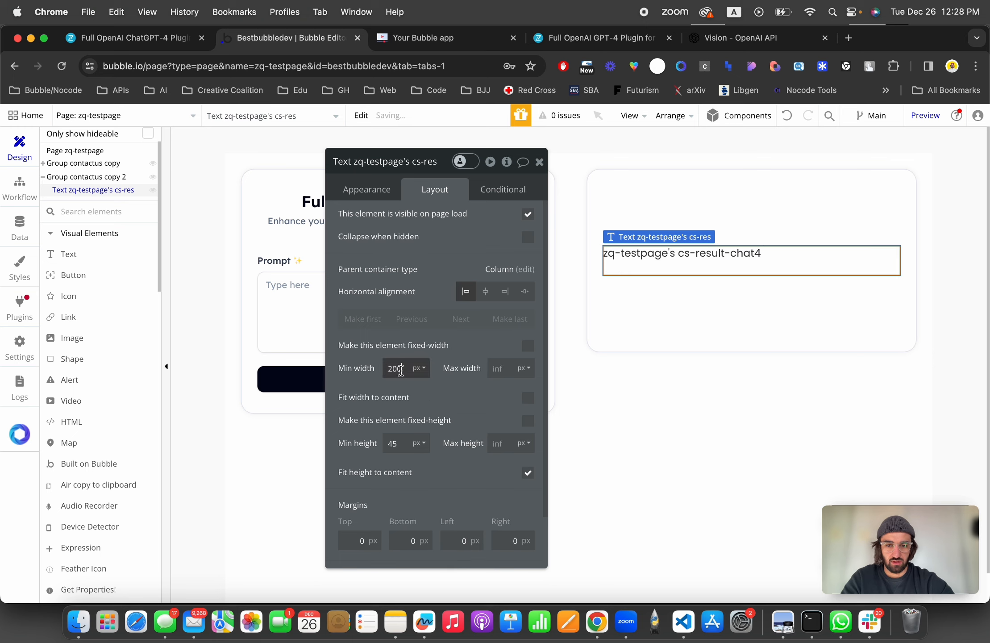
double_click(396, 369)
key("BackSpace")
type("0")
double_click(393, 443)
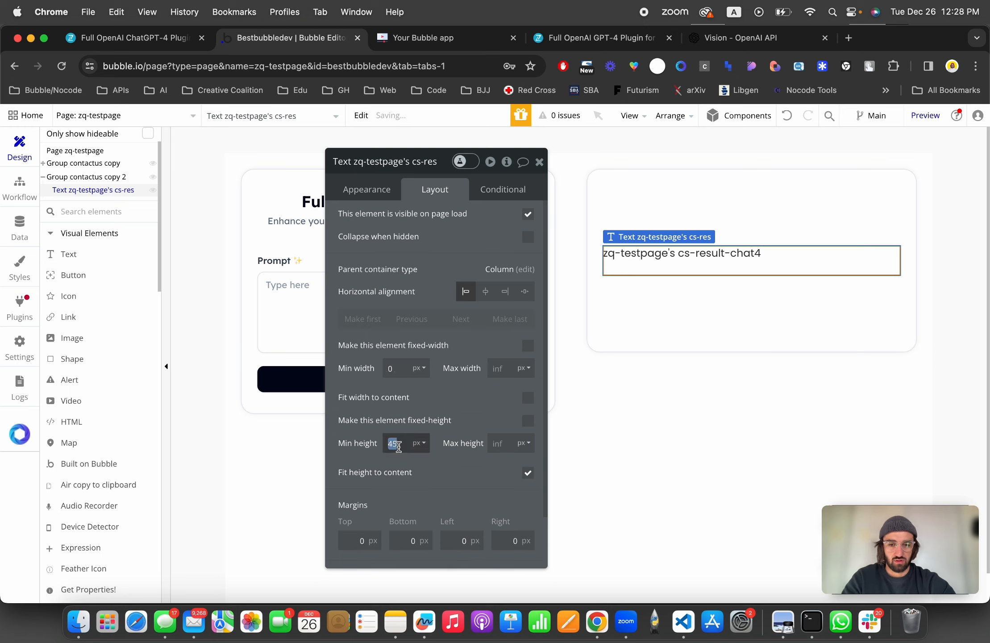
type("0")
left_click(539, 163)
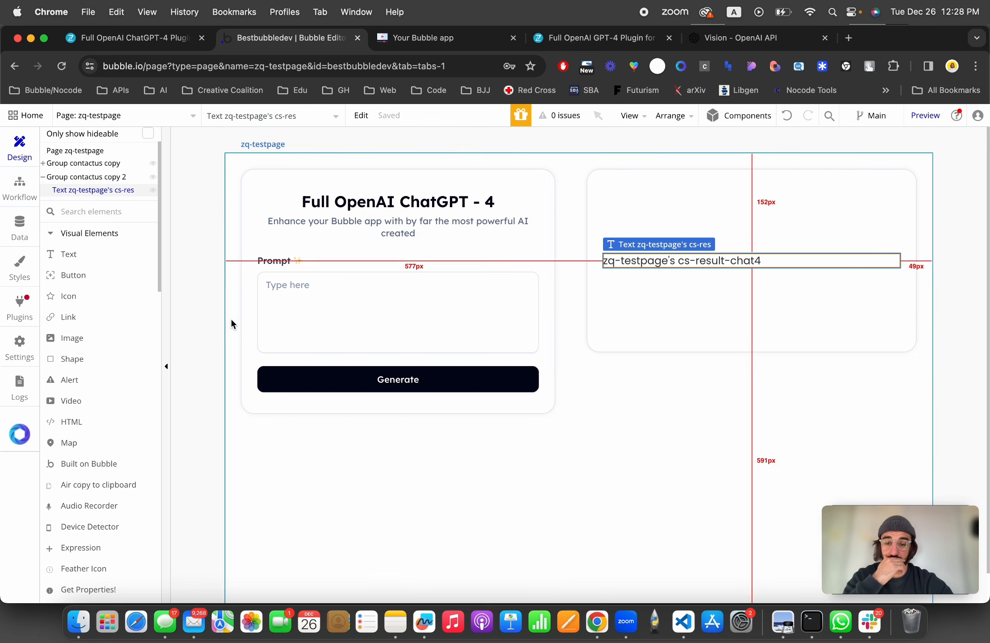
Step: Add a Picture Uploader to the form group above the Prompt field
scroll(94, 314, "down", 15)
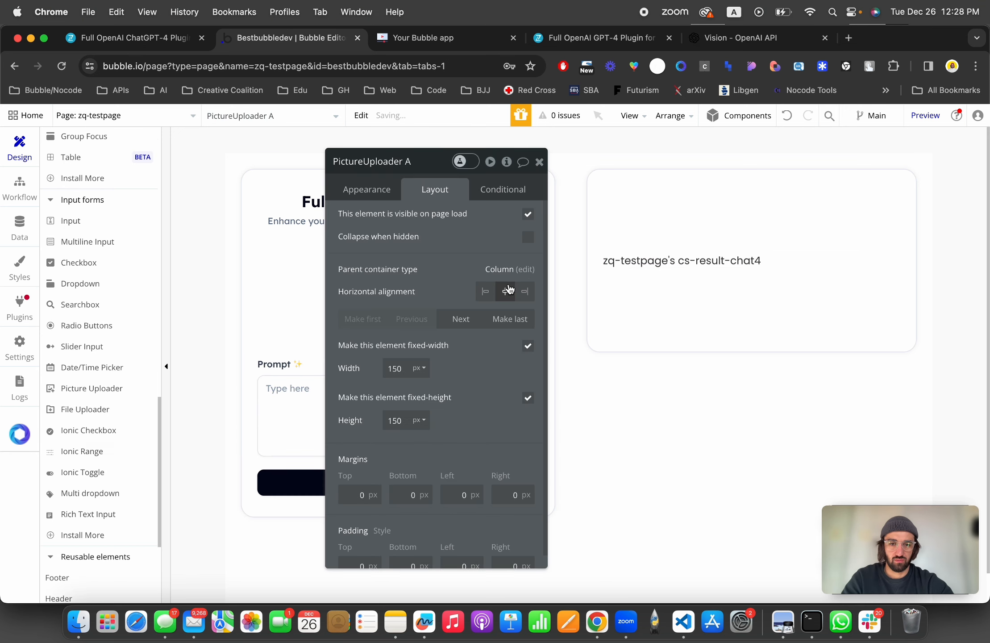
left_click_drag(467, 238, 813, 238)
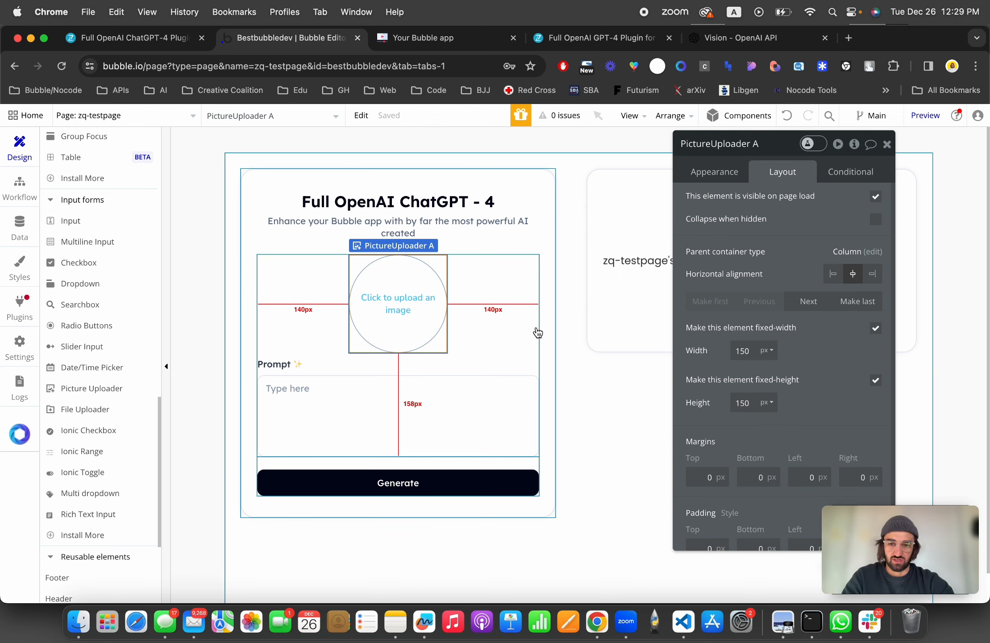
left_click(486, 399)
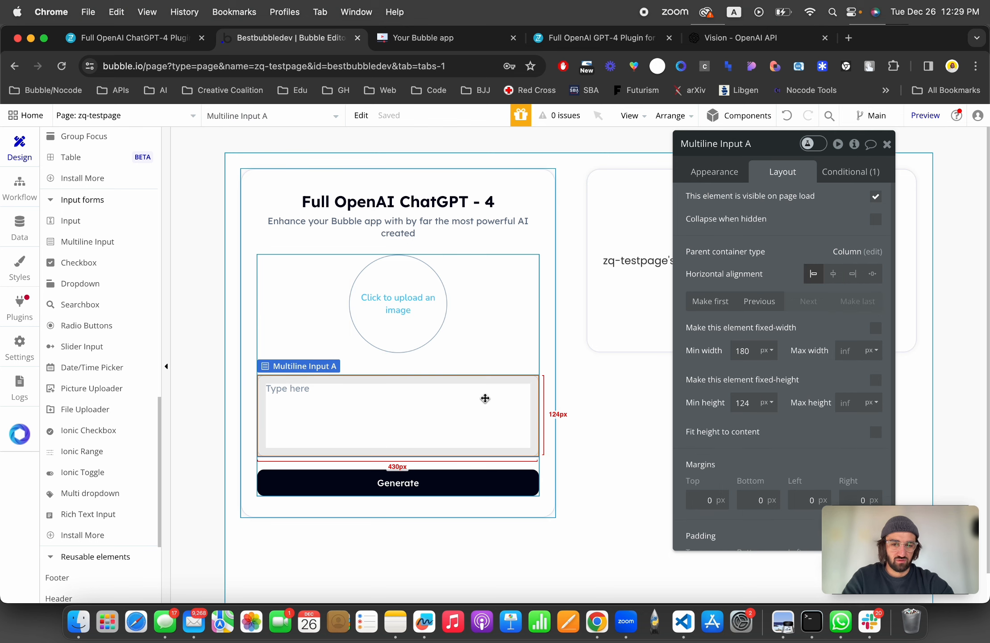
left_click(401, 297)
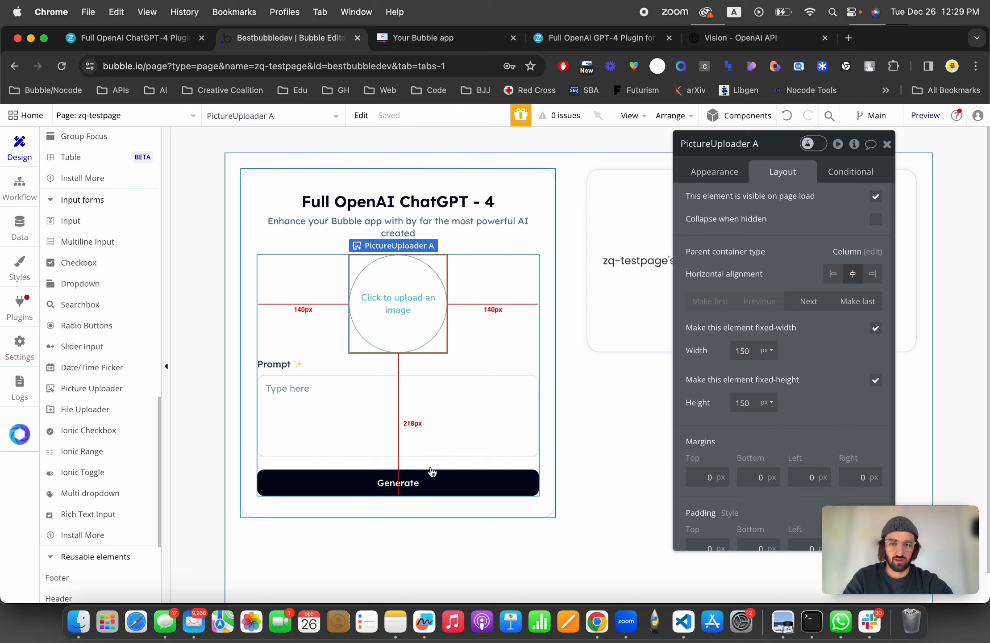
Step: Open the Generate button's workflow and delete its image generation and set state actions
left_click(432, 483)
left_click(719, 170)
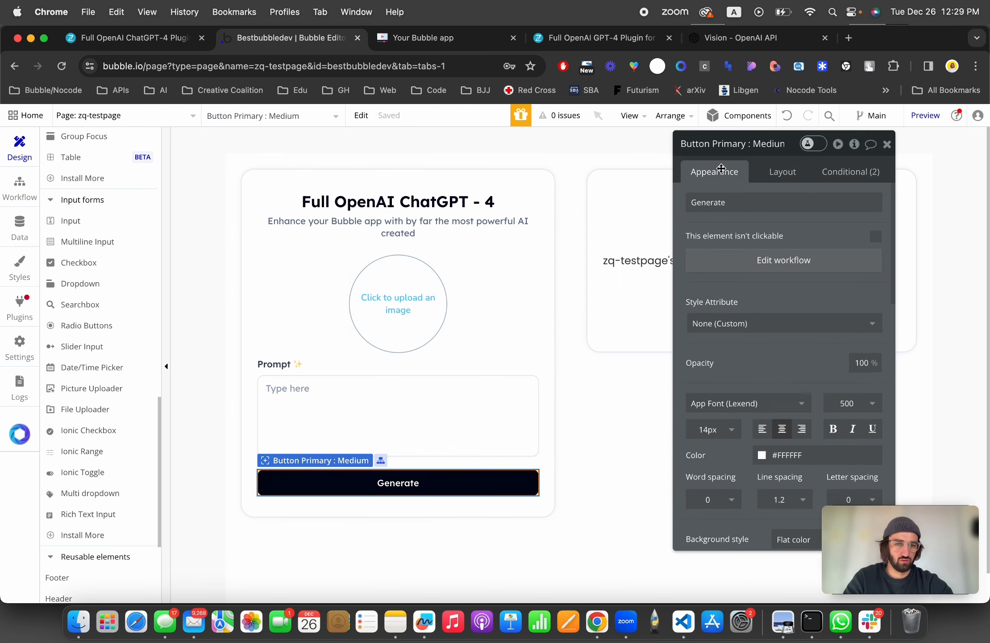
left_click(752, 258)
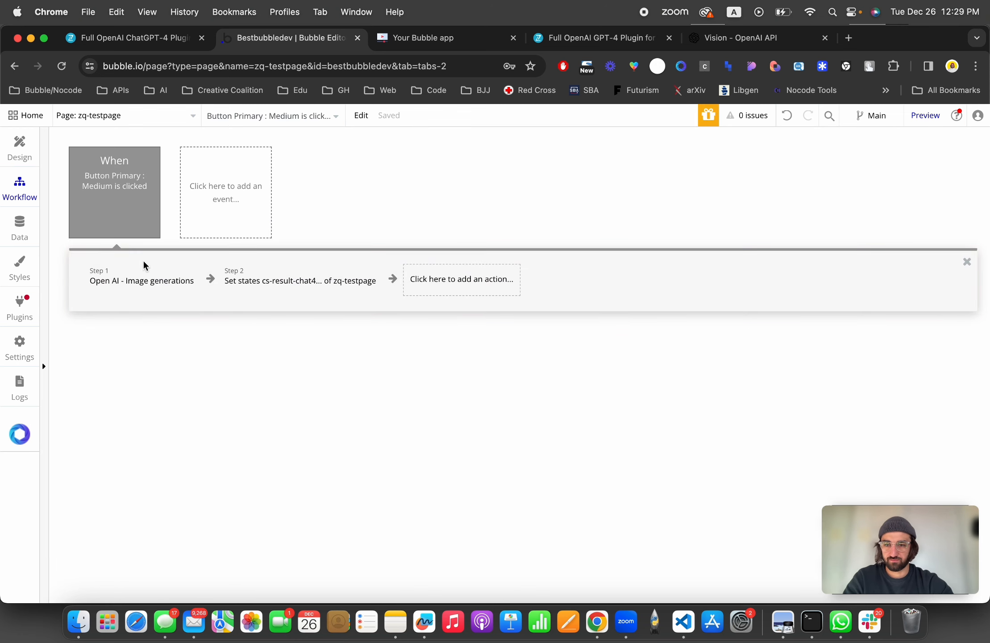
left_click(151, 274)
left_click(188, 291)
left_click(166, 288)
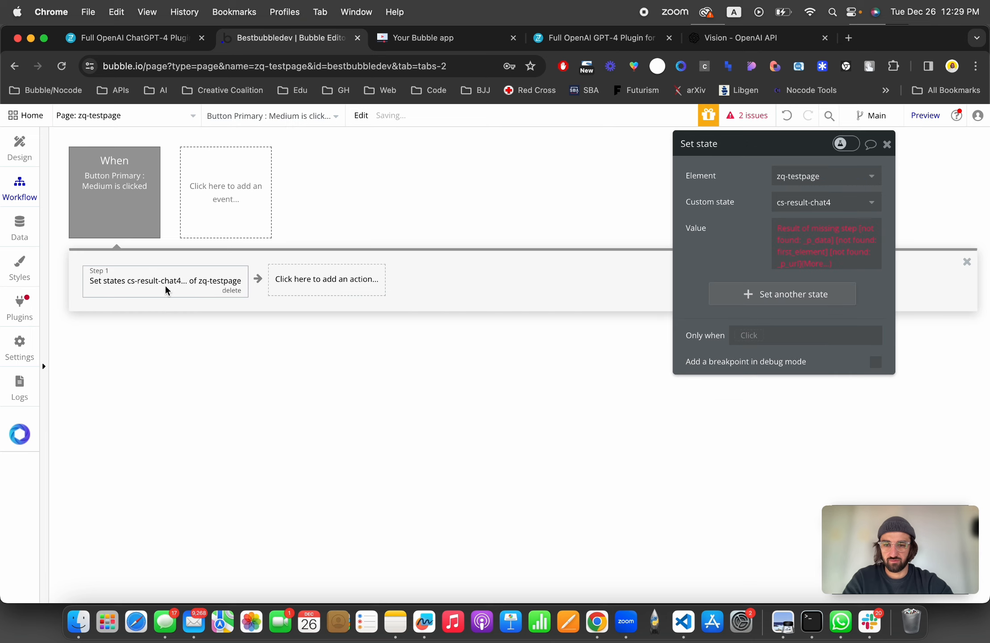
left_click(232, 290)
Step: Add an Open AI - Vision - Image understanding action to the Generate button's workflow
left_click(137, 278)
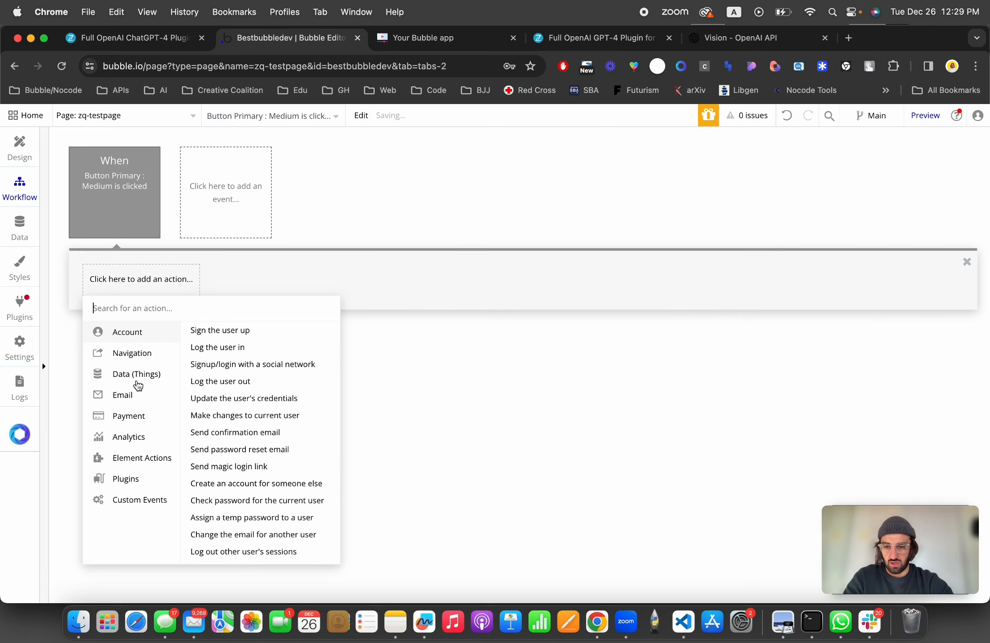
left_click(146, 479)
scroll(253, 468, "down", 3)
scroll(253, 468, "down", 3)
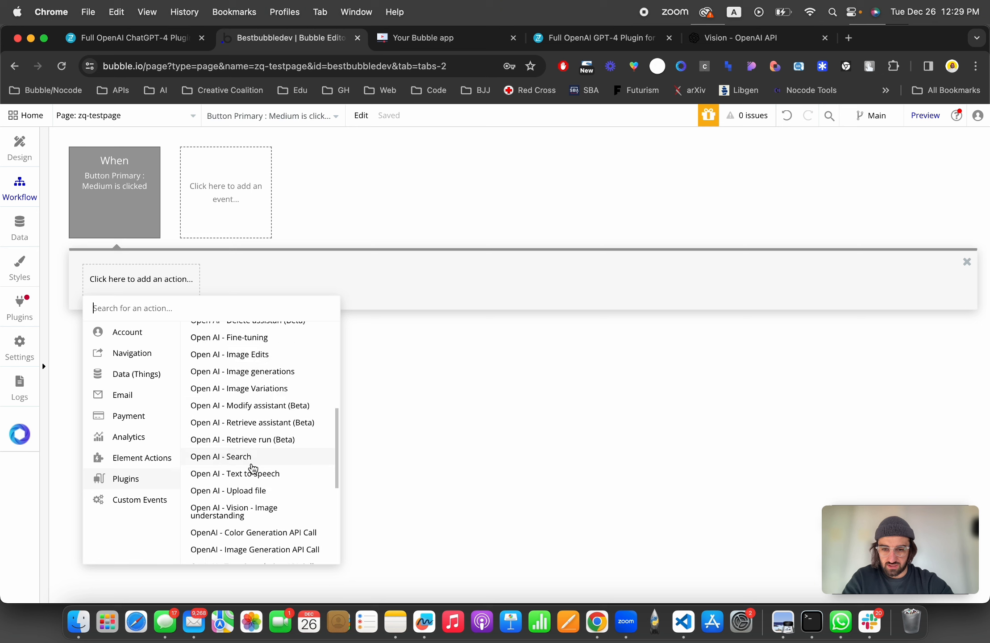
left_click(254, 510)
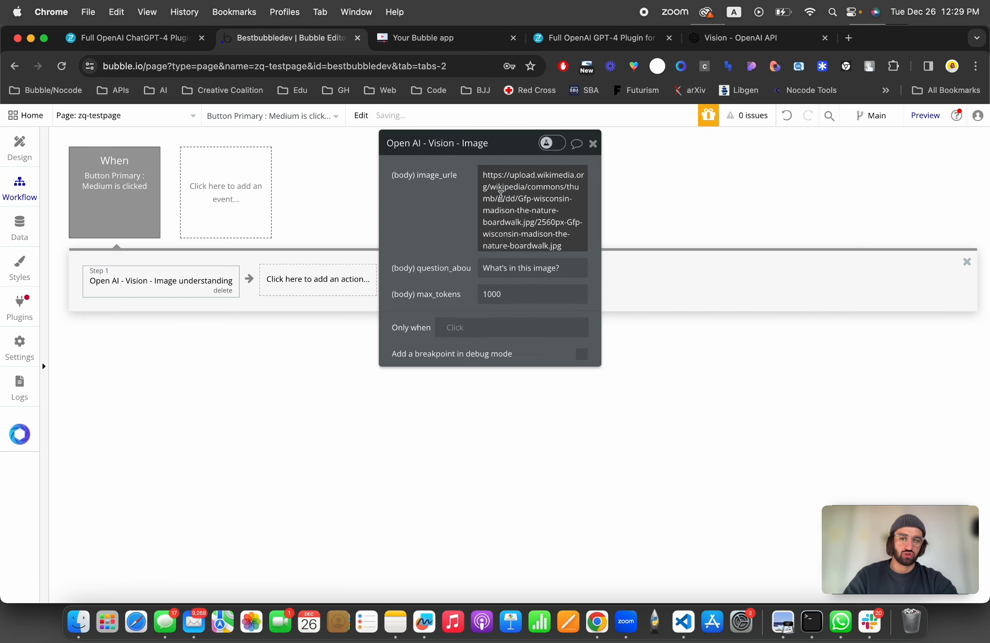
Step: Set the Vision action's image_urle to PictureUploader A's value
left_click(510, 198)
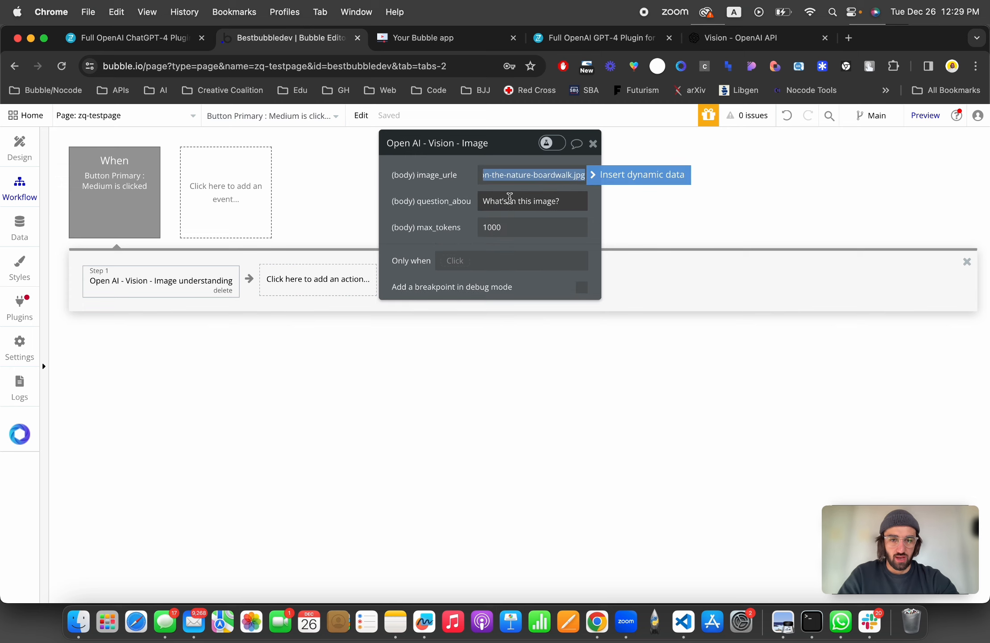
left_click(625, 180)
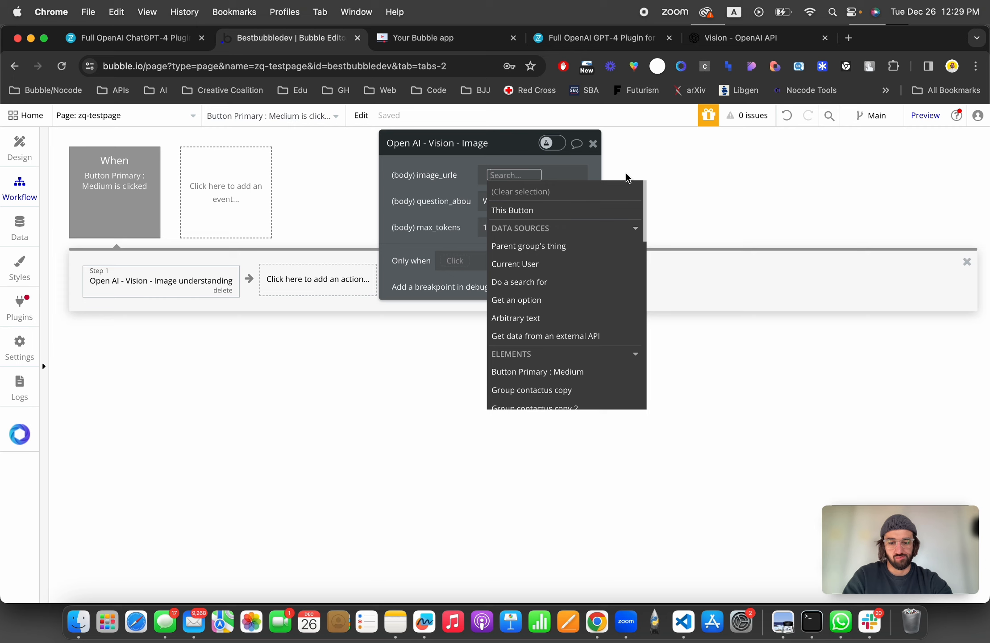
type("pict")
left_click(569, 210)
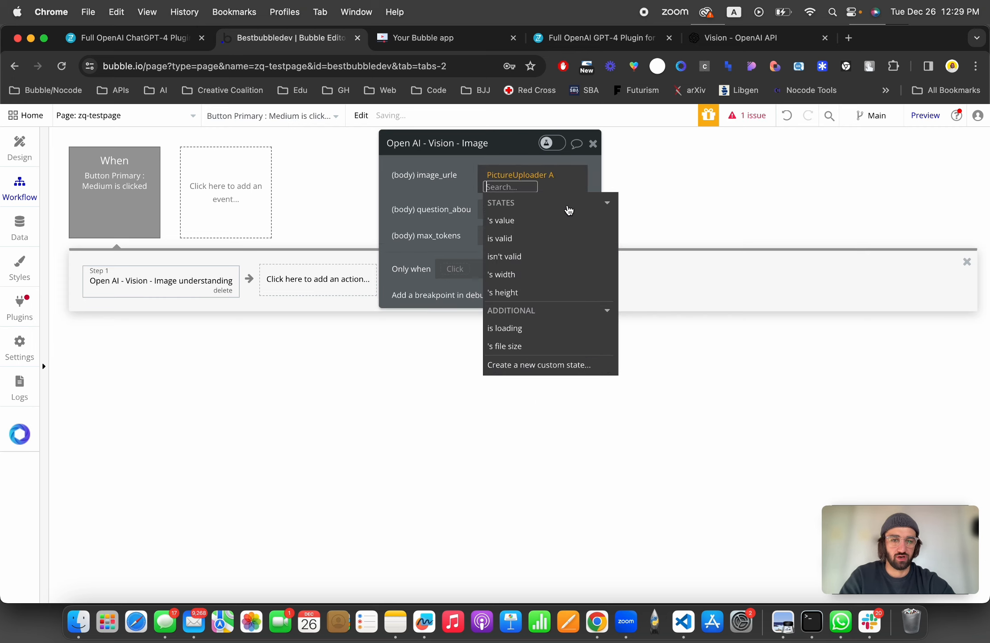
left_click(530, 220)
Step: Set the Vision action's question_about to Multiline Input A's value
left_click(419, 199)
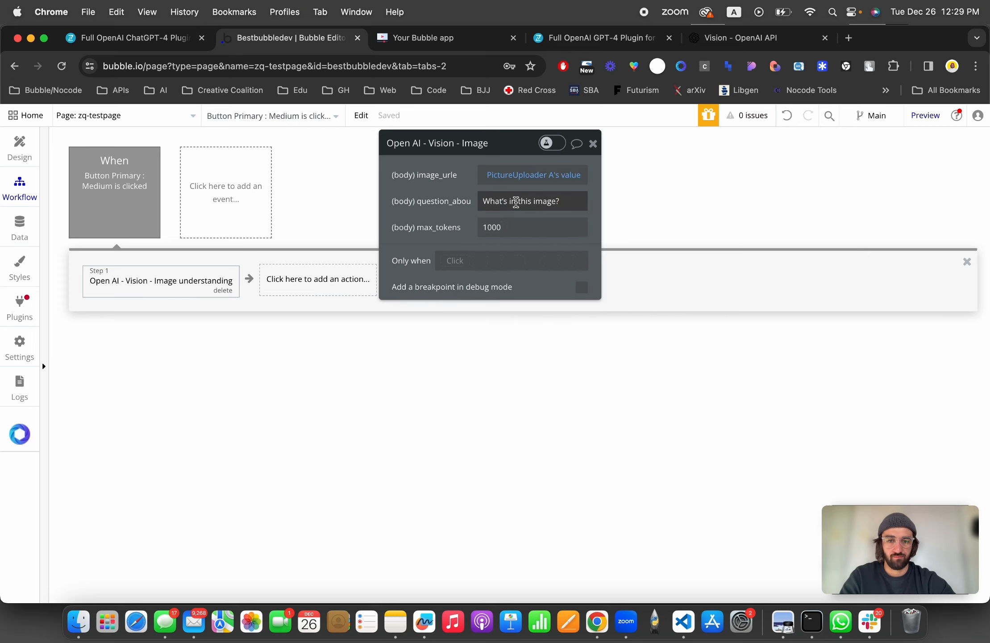
left_click(516, 202)
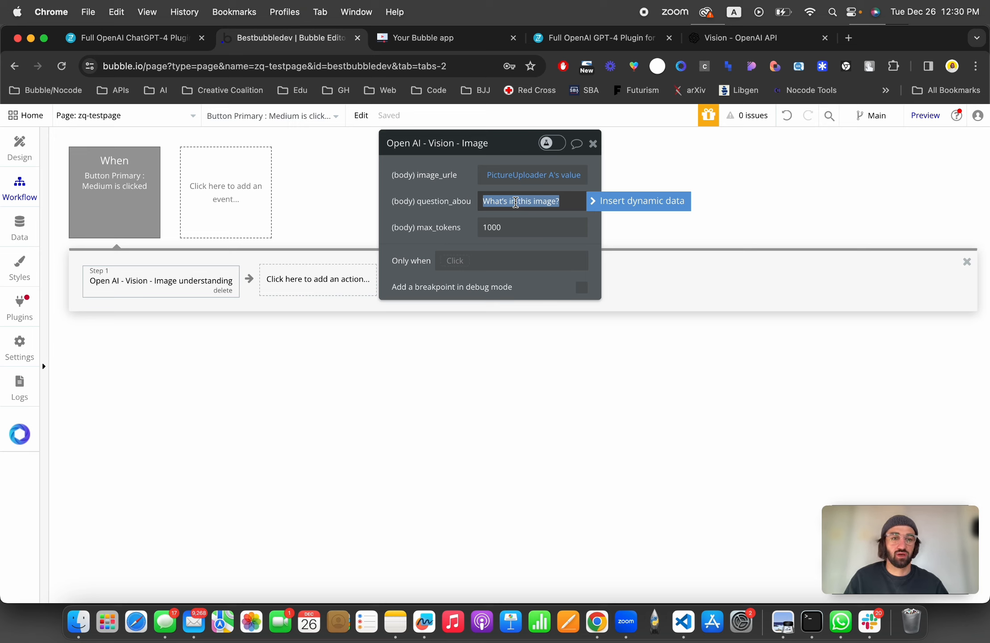
left_click(638, 200)
type("multi")
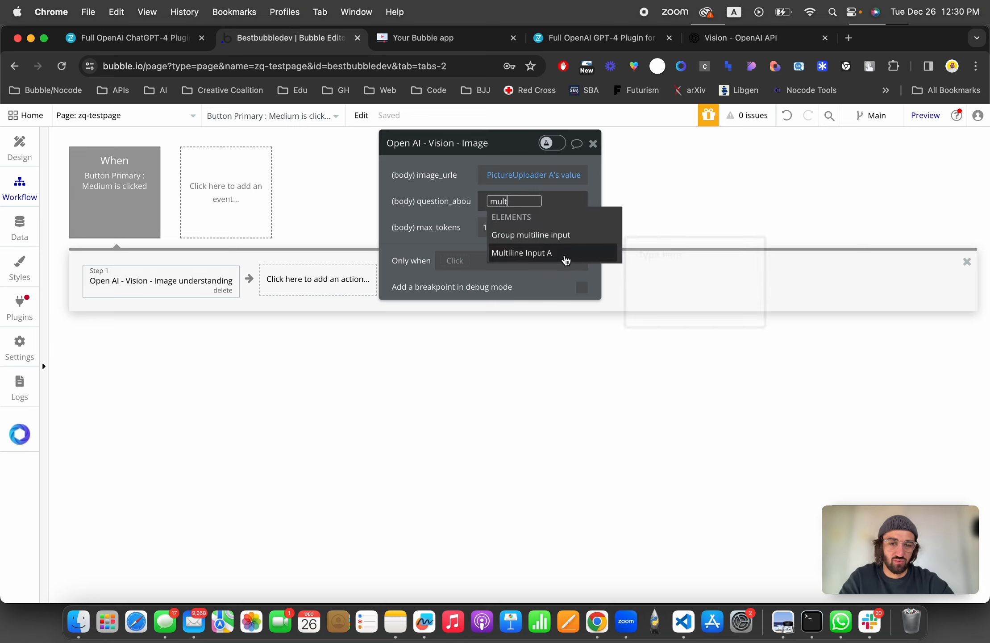
left_click(564, 256)
left_click(543, 245)
left_click(430, 199)
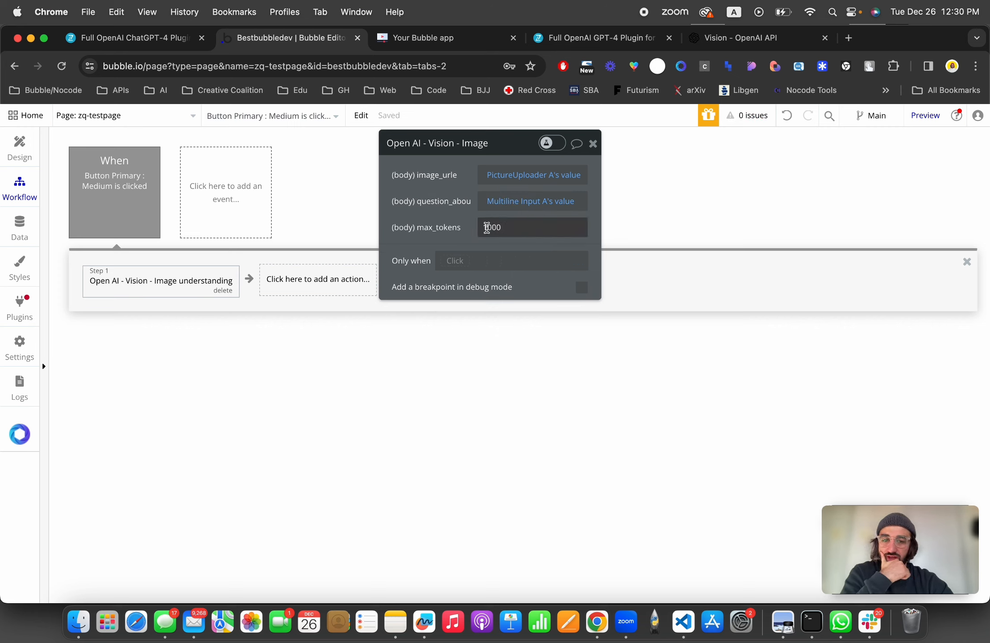
left_click_drag(427, 211, 440, 435)
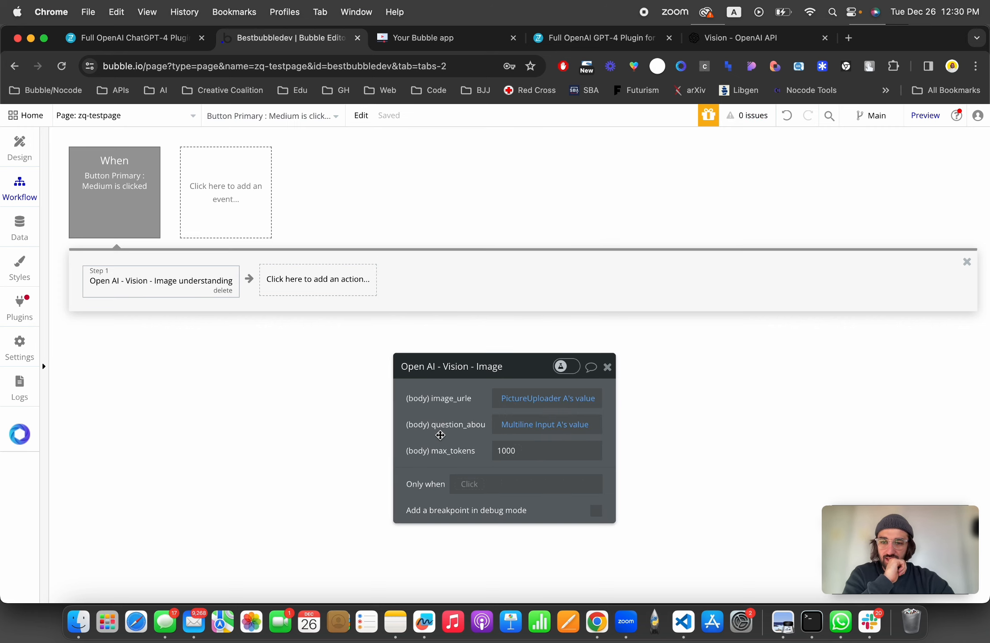
Step: Add a Set state action targeting zq-testpage's cs-result-chat4 custom state
left_click(279, 282)
type("state")
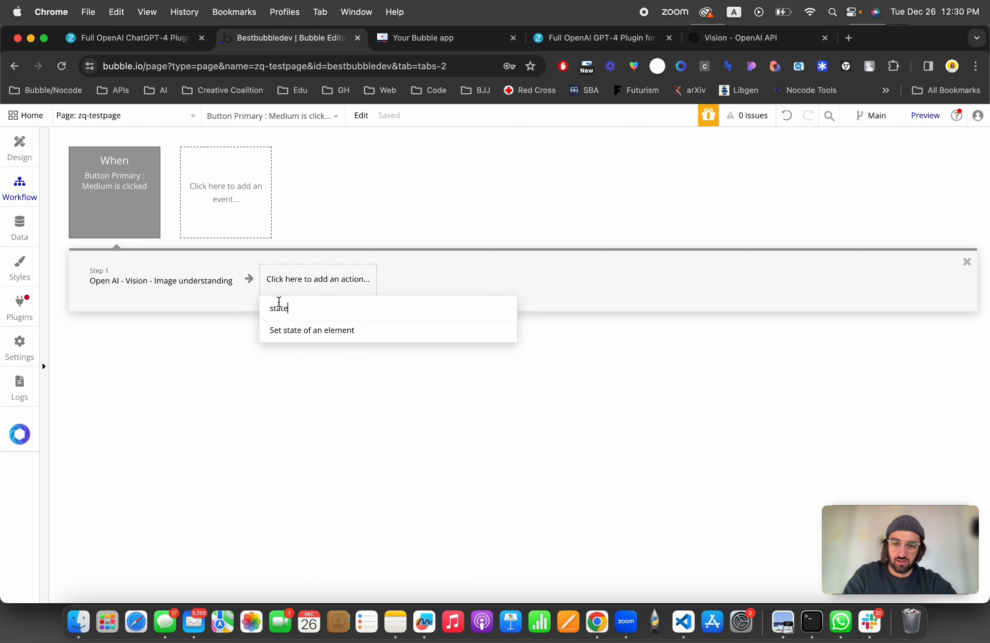
left_click(297, 337)
left_click(521, 395)
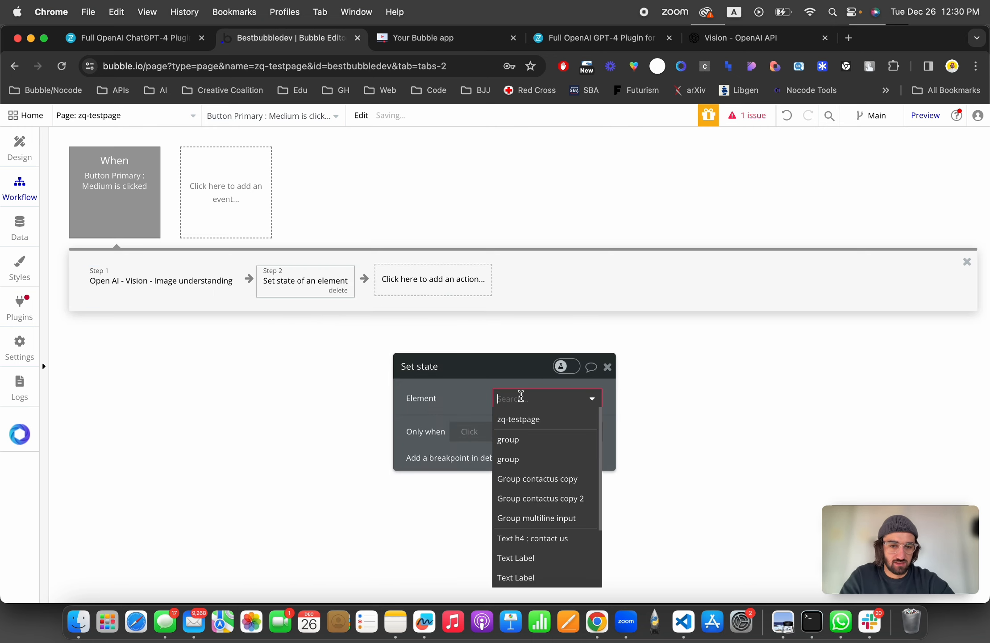
left_click(522, 439)
left_click(526, 398)
left_click(522, 440)
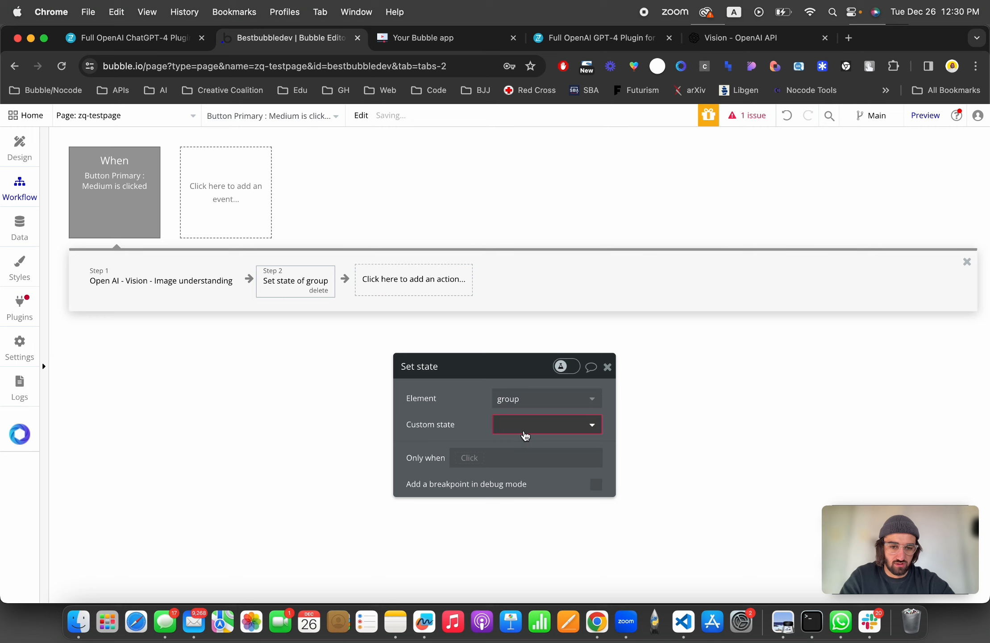
left_click(527, 400)
left_click(517, 418)
left_click_drag(473, 416, 582, 203)
left_click(627, 212)
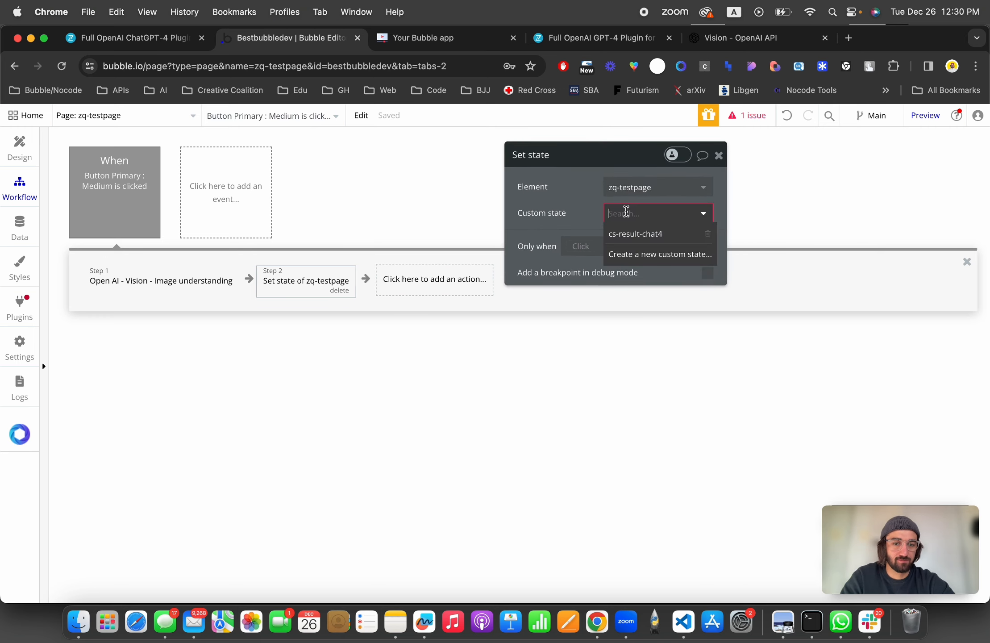
left_click(640, 234)
Step: Select cs-result-chat4 as the custom state and start its value with Result of step 1
left_click(622, 238)
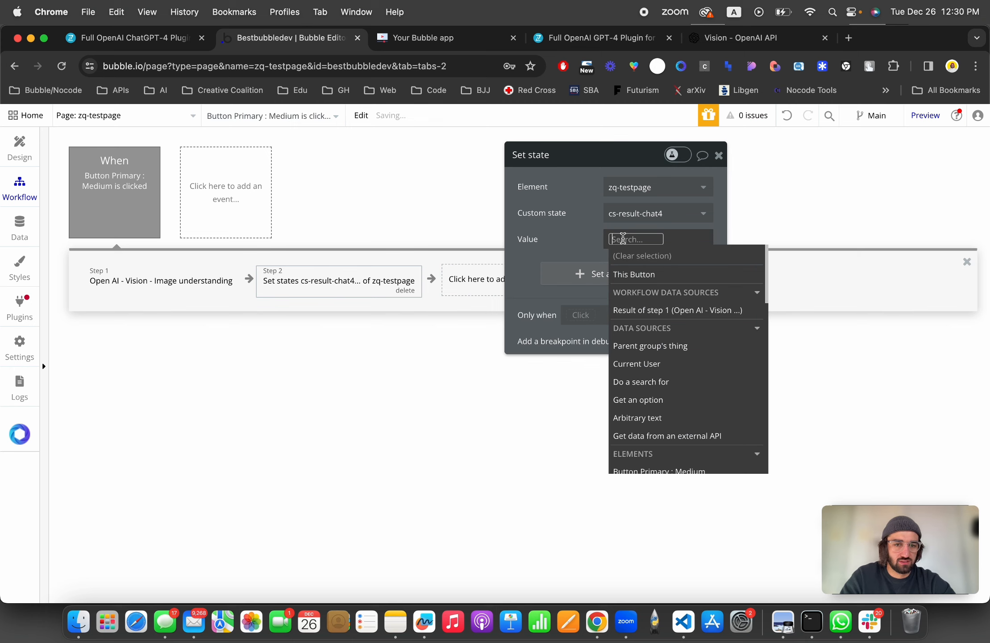
left_click(665, 311)
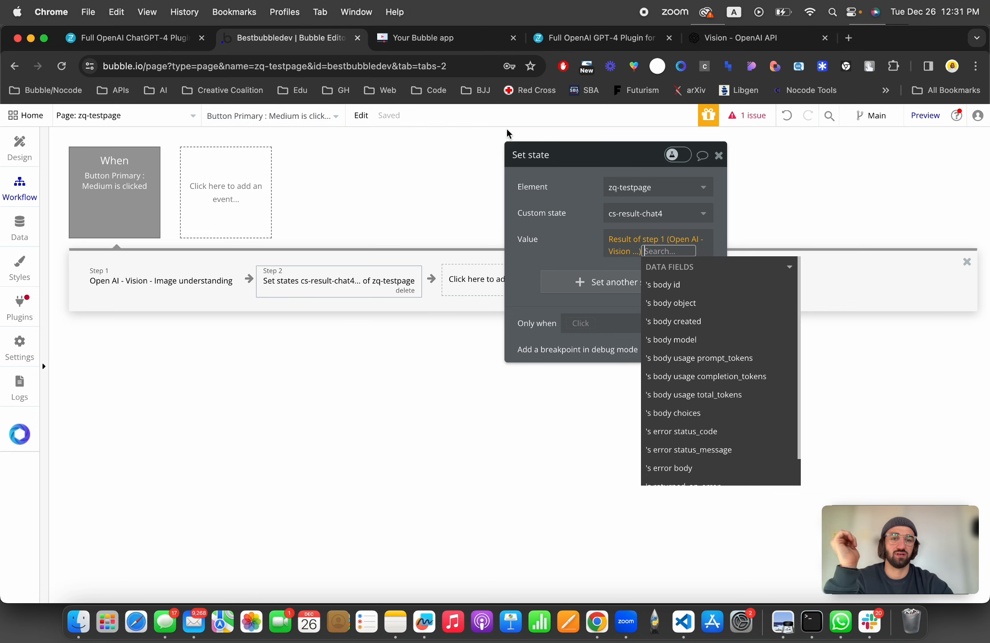
Step: Review the plugin's Vision documentation and the OpenAI Vision guide for the model and response format
left_click(578, 40)
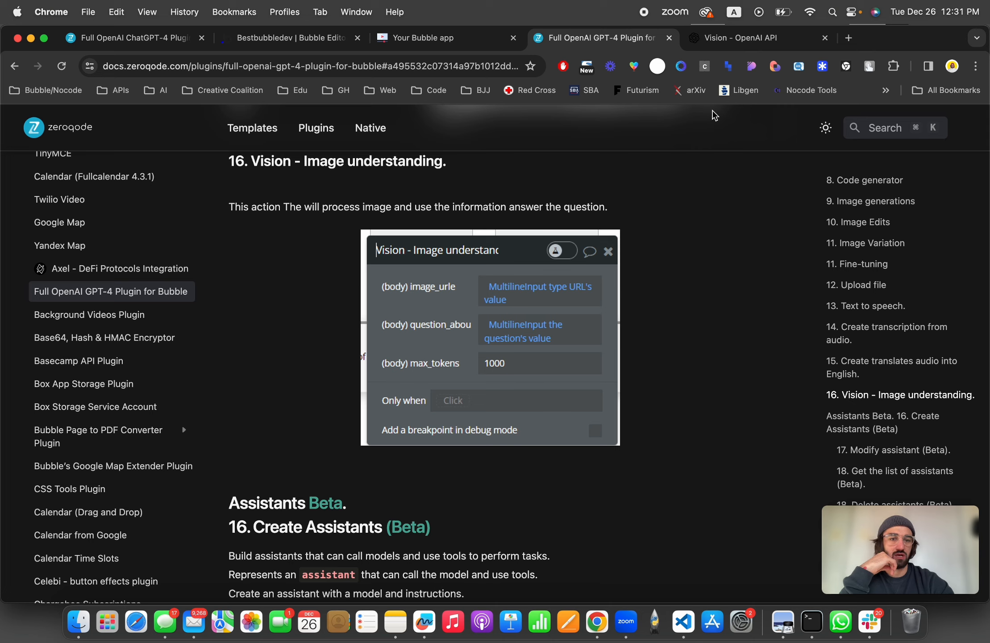
left_click(743, 41)
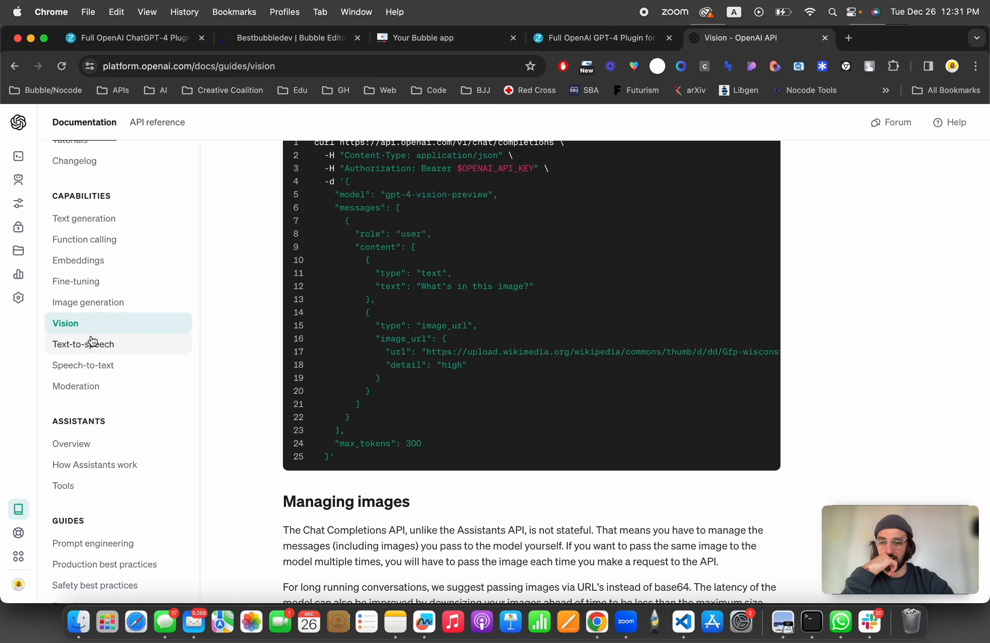
scroll(377, 300, "up", 20)
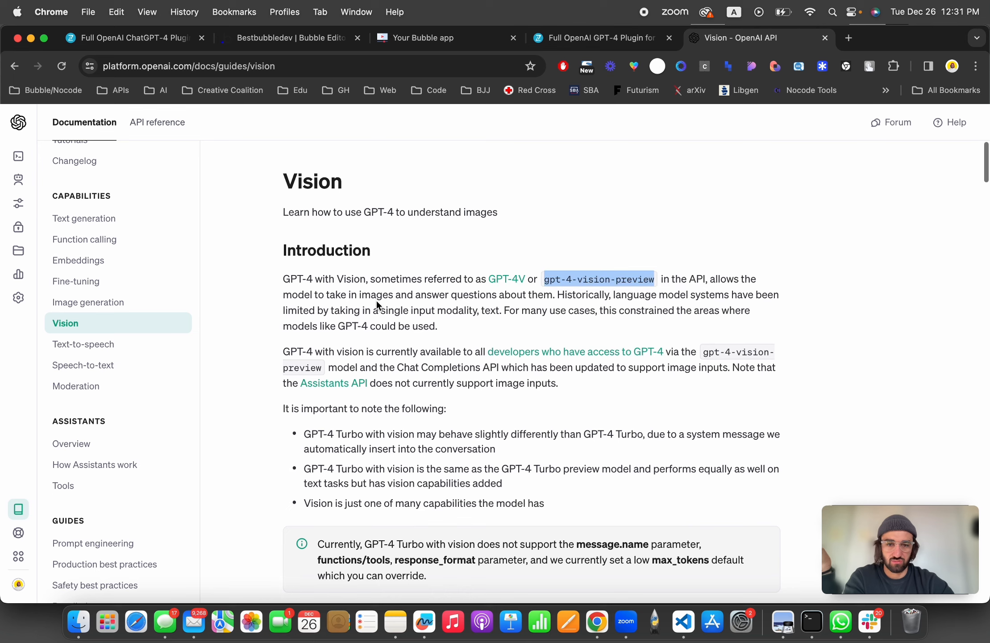
left_click(565, 276)
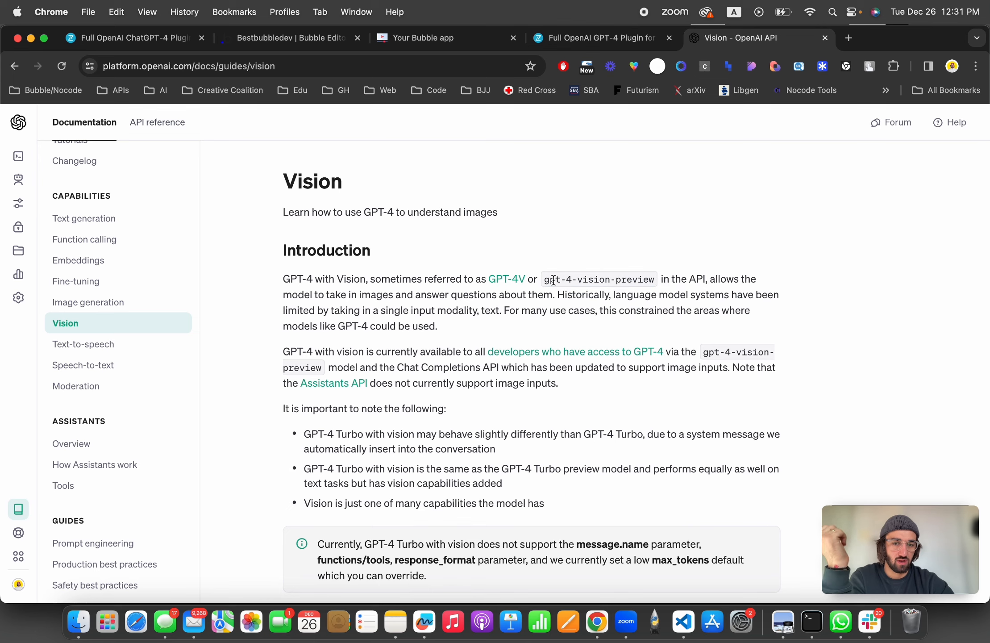
left_click_drag(546, 284, 648, 279)
left_click(310, 45)
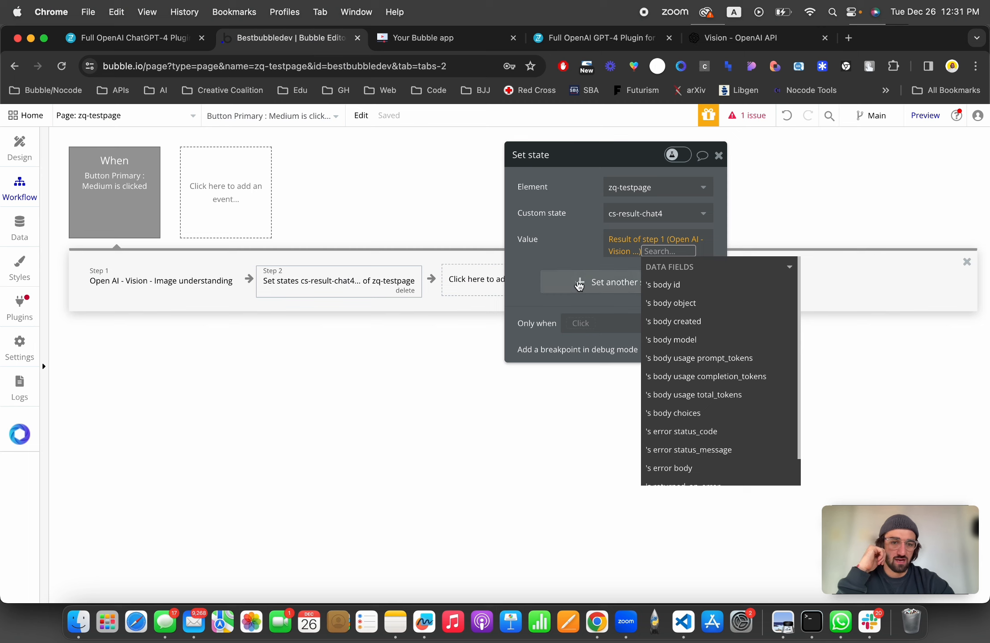
Step: Set the state's value to Result of step 1's body choices:first item's message content
left_click(556, 230)
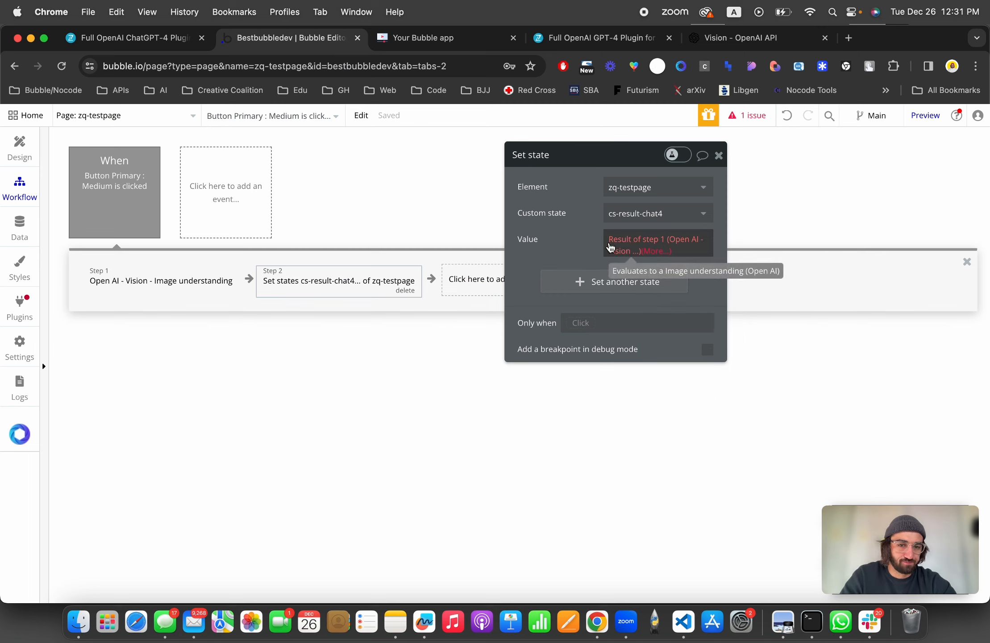
left_click(659, 252)
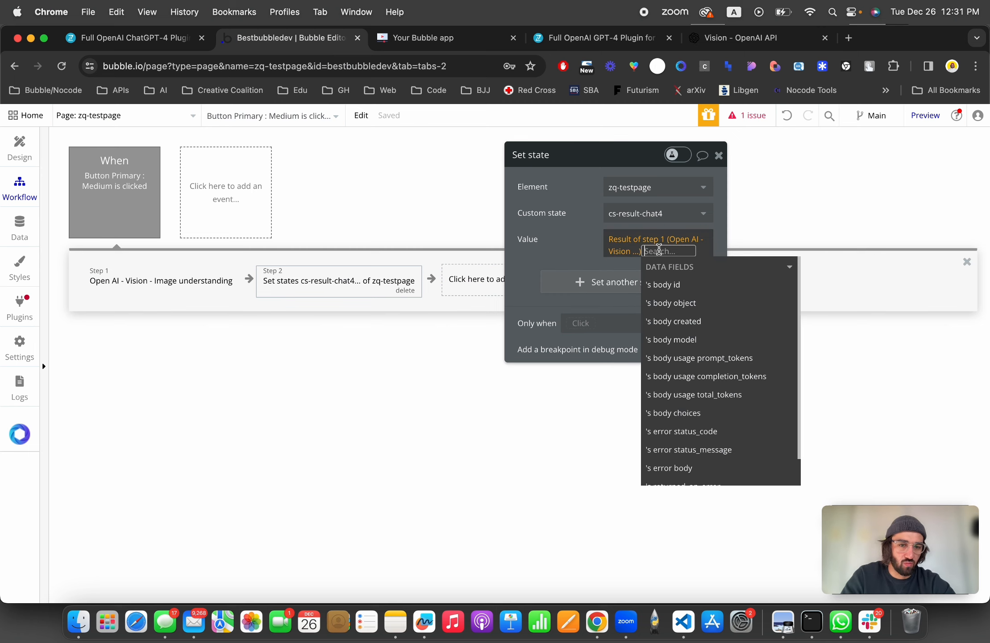
left_click(679, 413)
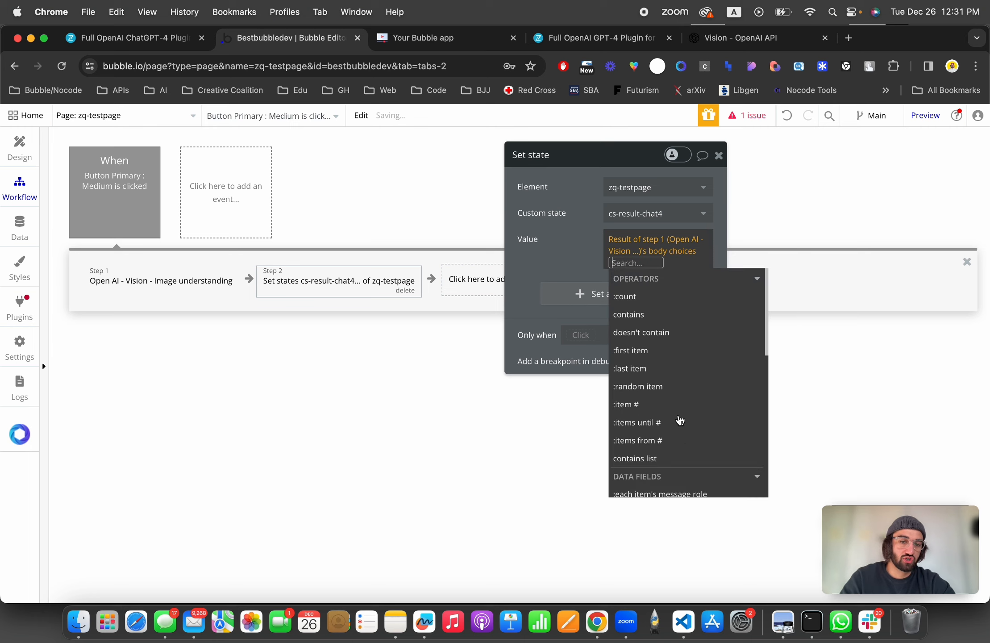
left_click(651, 356)
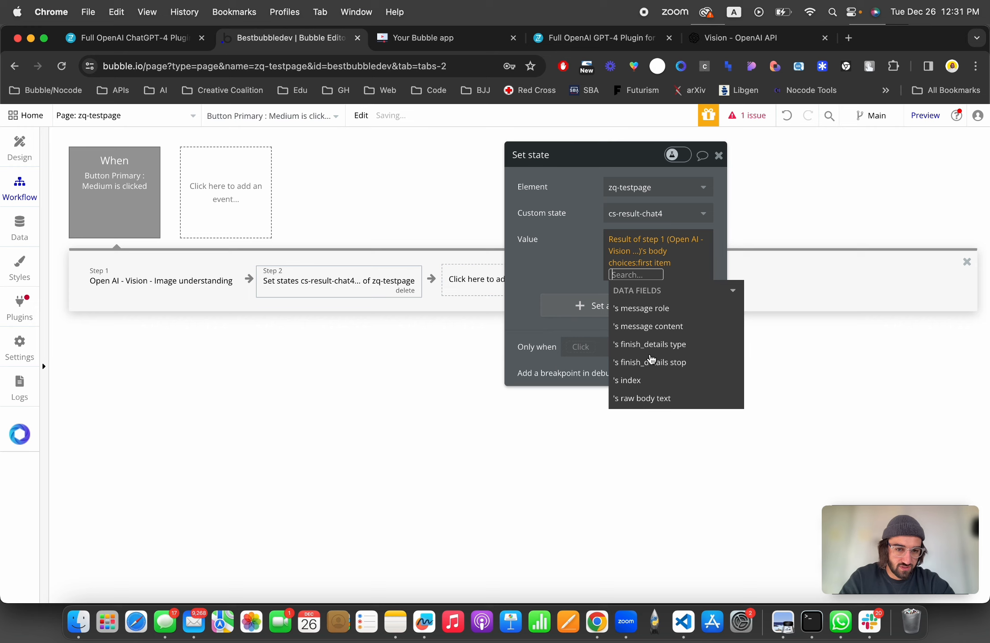
left_click(651, 330)
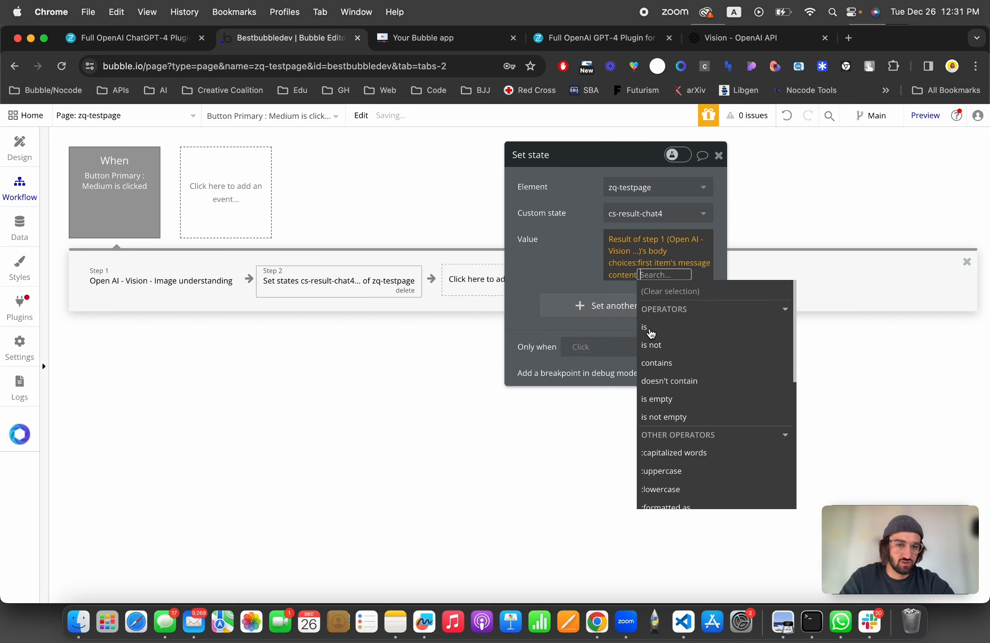
left_click(561, 248)
left_click_drag(561, 247, 619, 324)
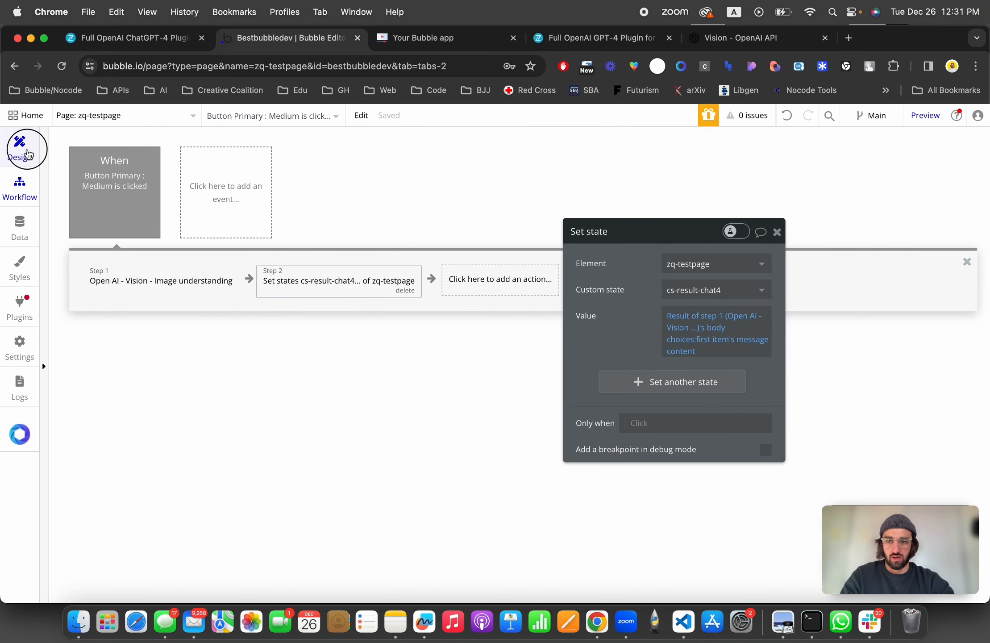
Step: Preview the page, switching the preview URL's debug_mode to false
left_click(20, 148)
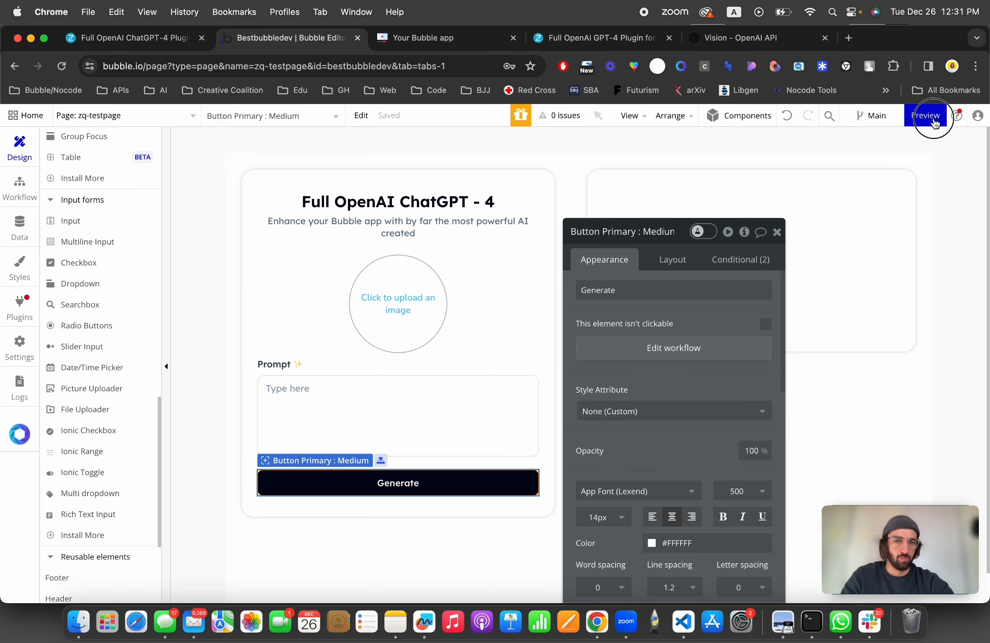
left_click(925, 115)
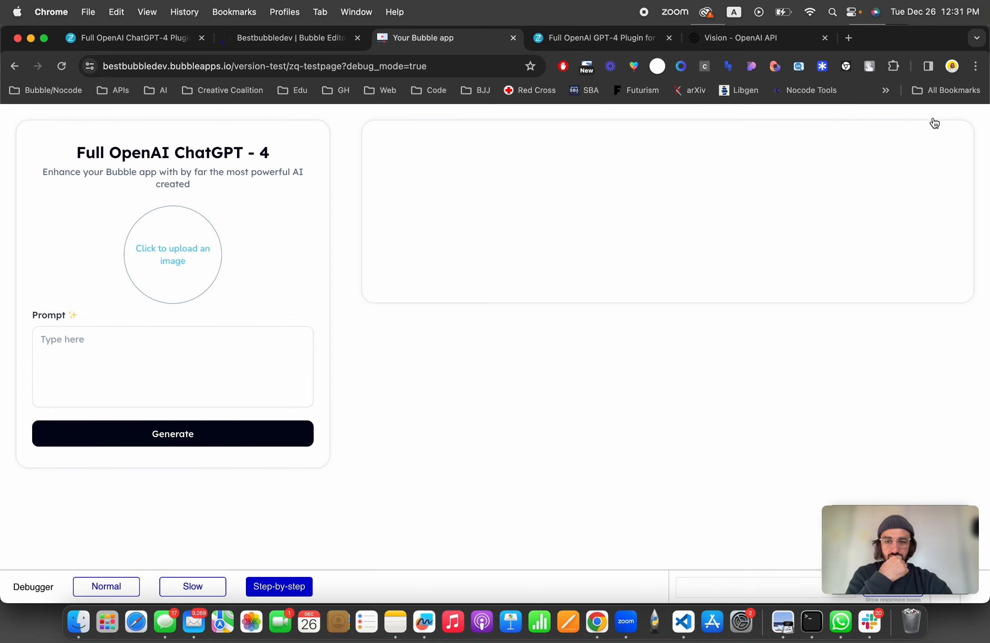
left_click(440, 67)
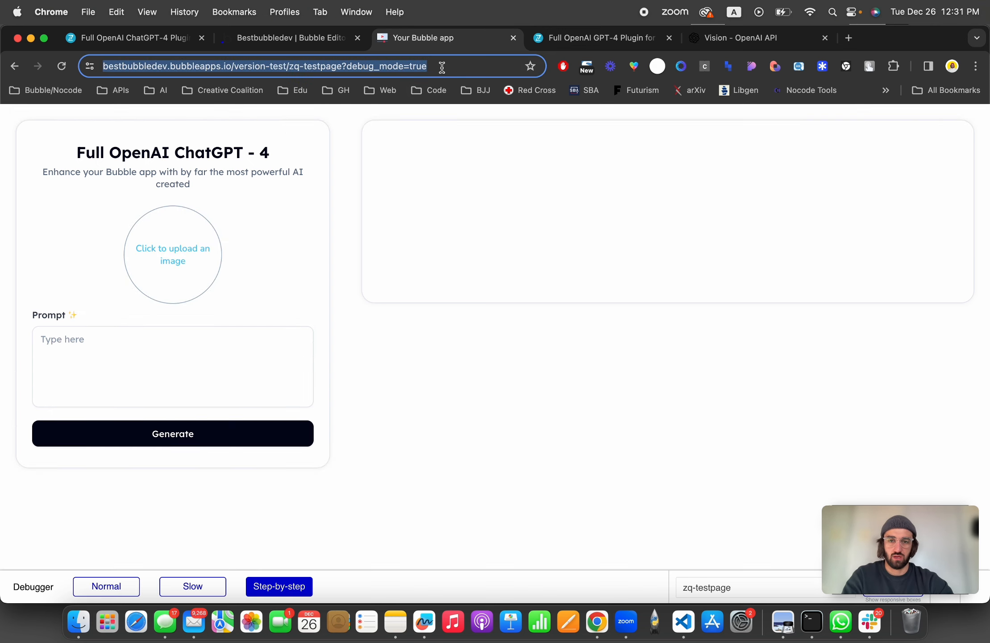
double_click(441, 66)
type("false")
key("Return")
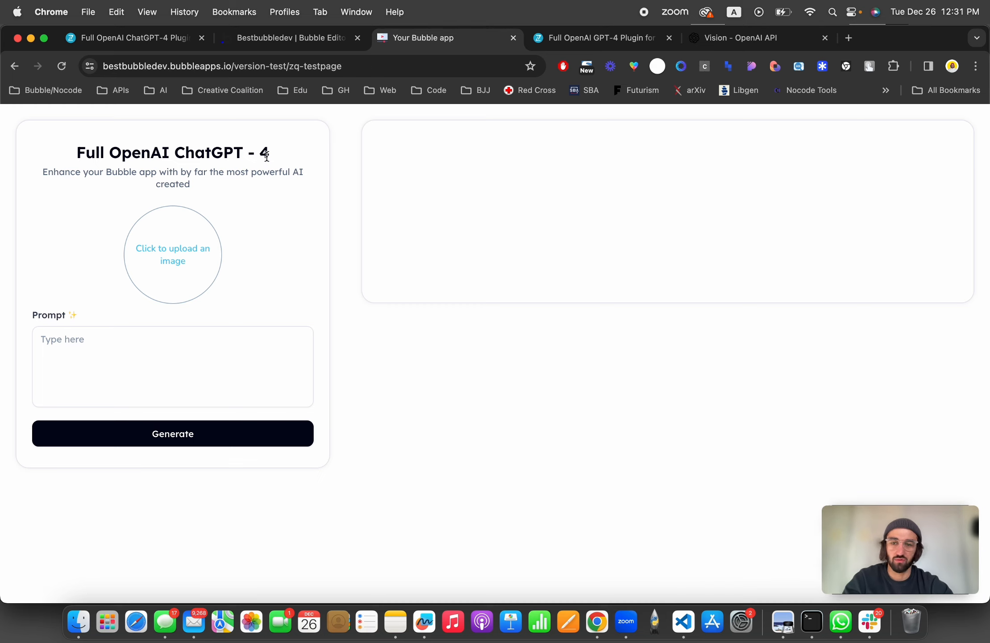
Step: Upload Screenshot 2023-12-26 at 12.23.00 PM.png into the page's picture uploader
left_click(186, 230)
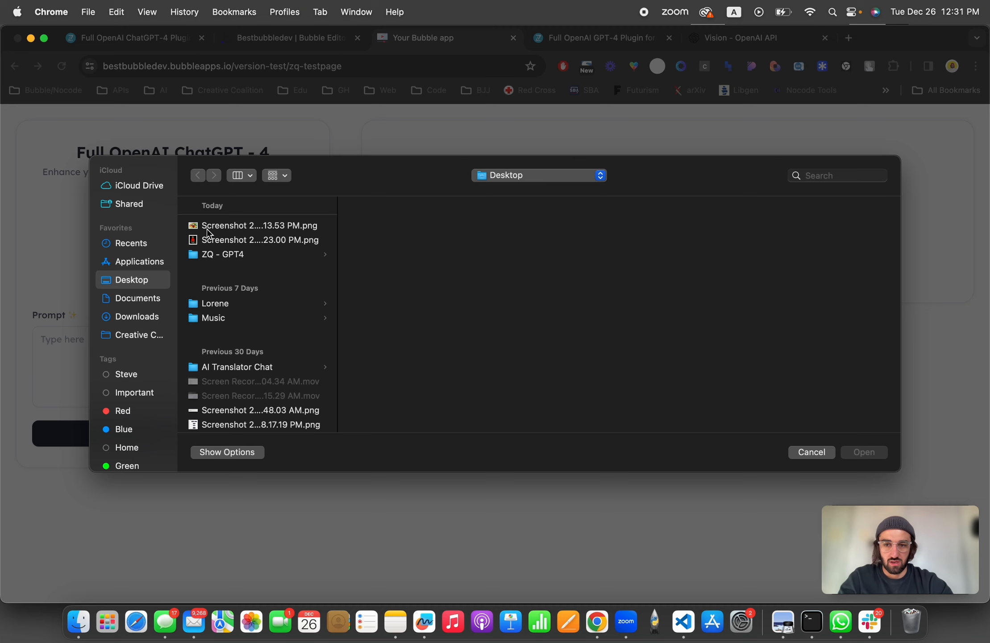
left_click(218, 240)
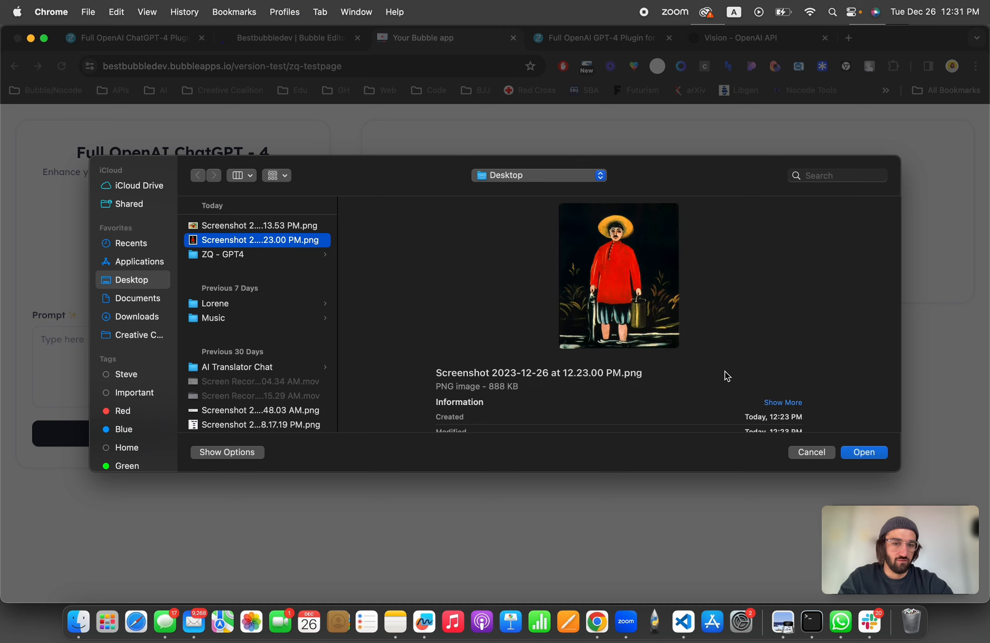
left_click(872, 453)
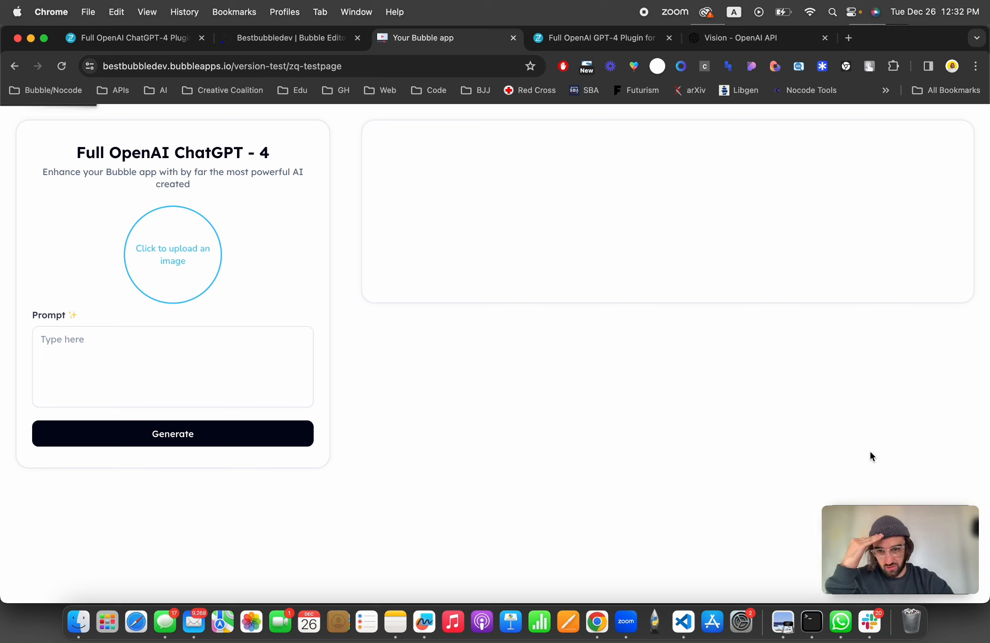
Step: Enter the prompt "who's the painter of the image and what is it about?" and run Generate
left_click(122, 371)
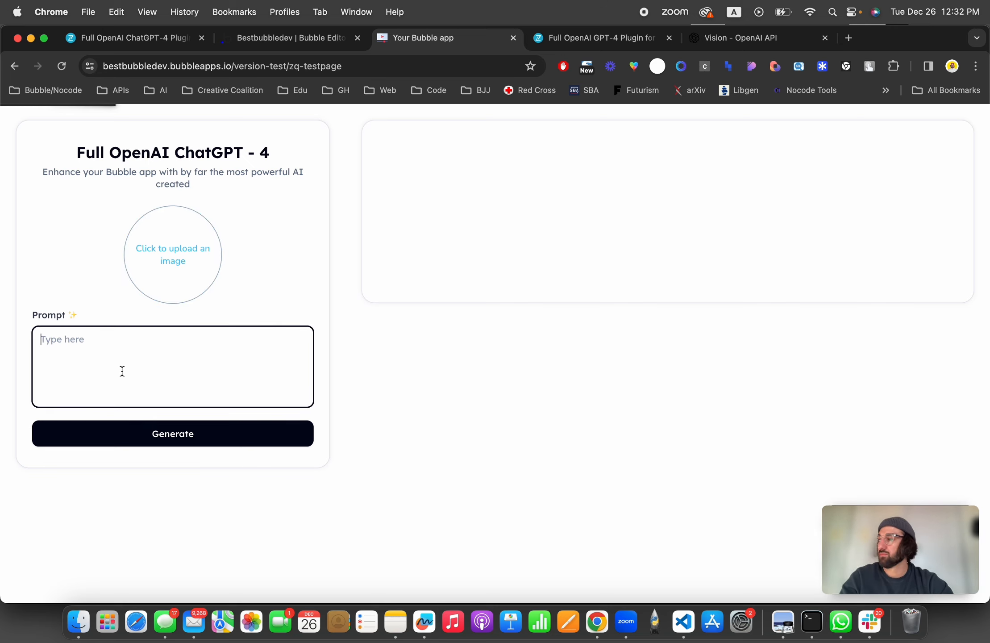
type("whos")
type("'s")
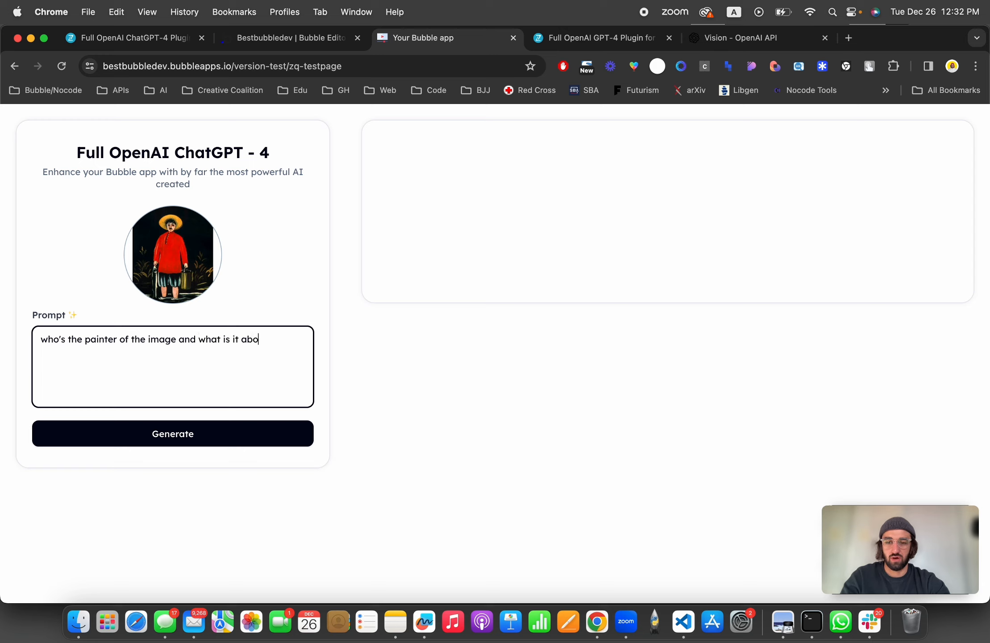
type("ut?")
left_click(104, 433)
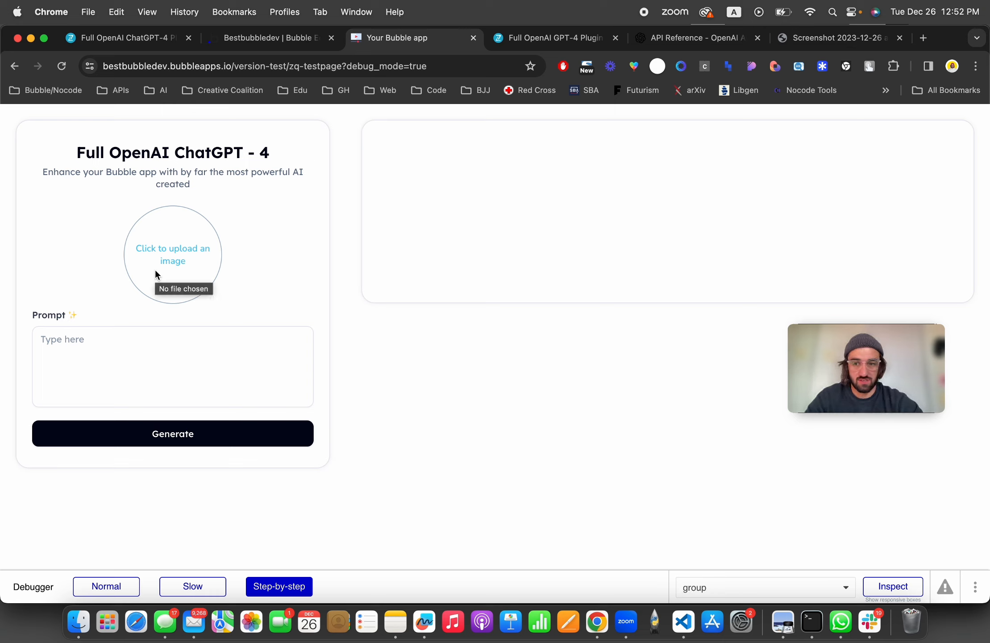
Step: Upload the painting screenshot again and run the Generate workflow step by step in the debugger
left_click(195, 249)
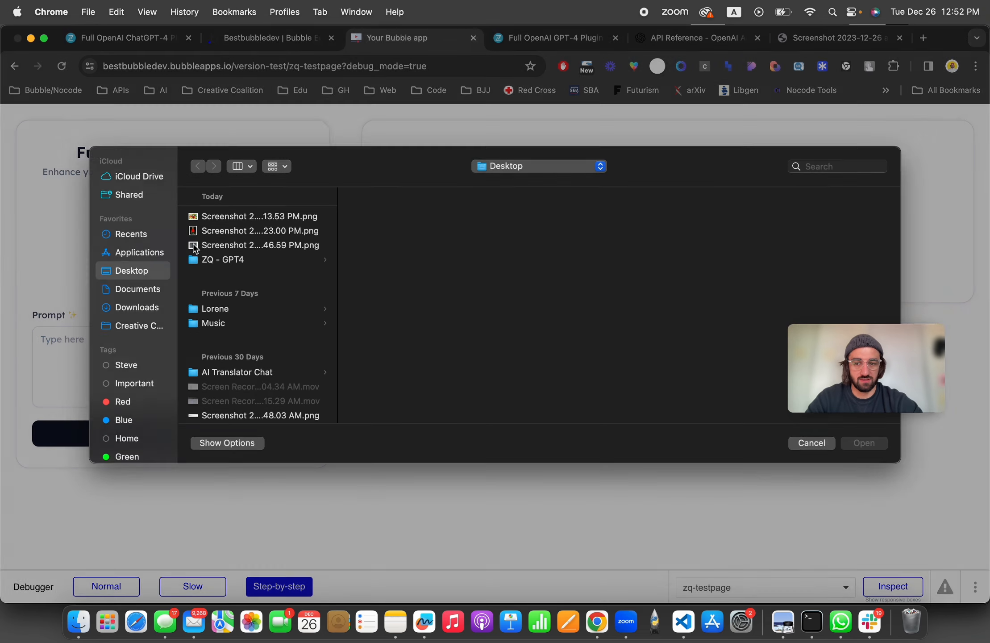
left_click(219, 241)
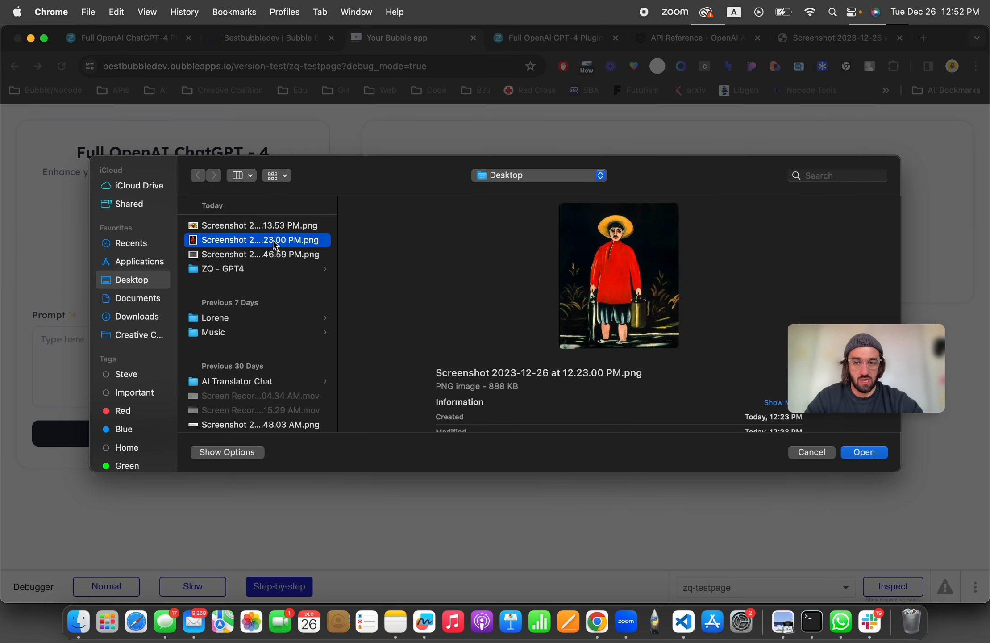
left_click(877, 452)
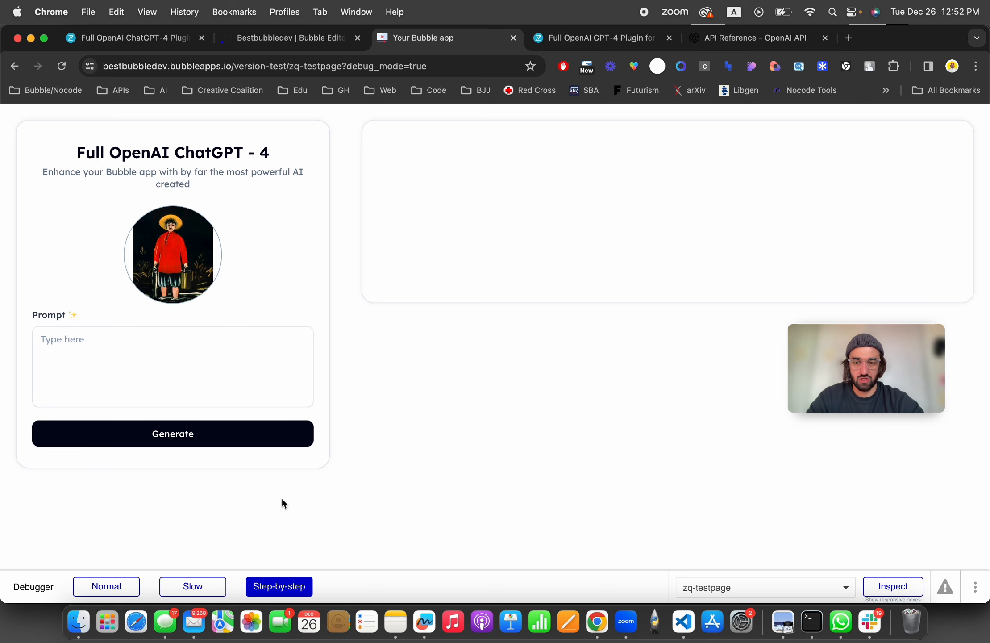
left_click(198, 444)
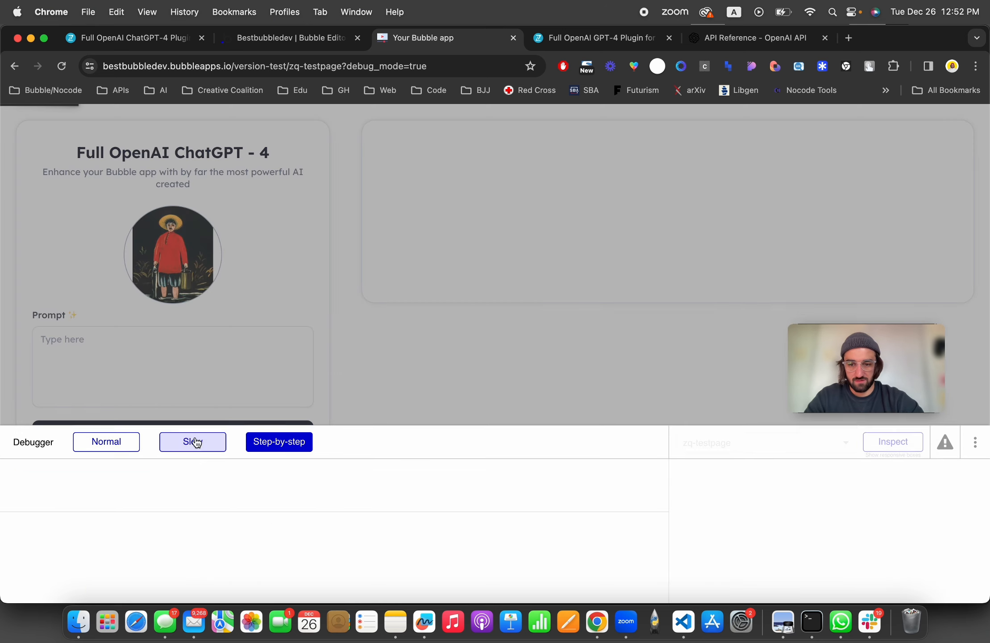
left_click(281, 427)
Step: Inspect the Vision step's image_urle value in the debugger and copy the uploaded image URL
triple_click(188, 535)
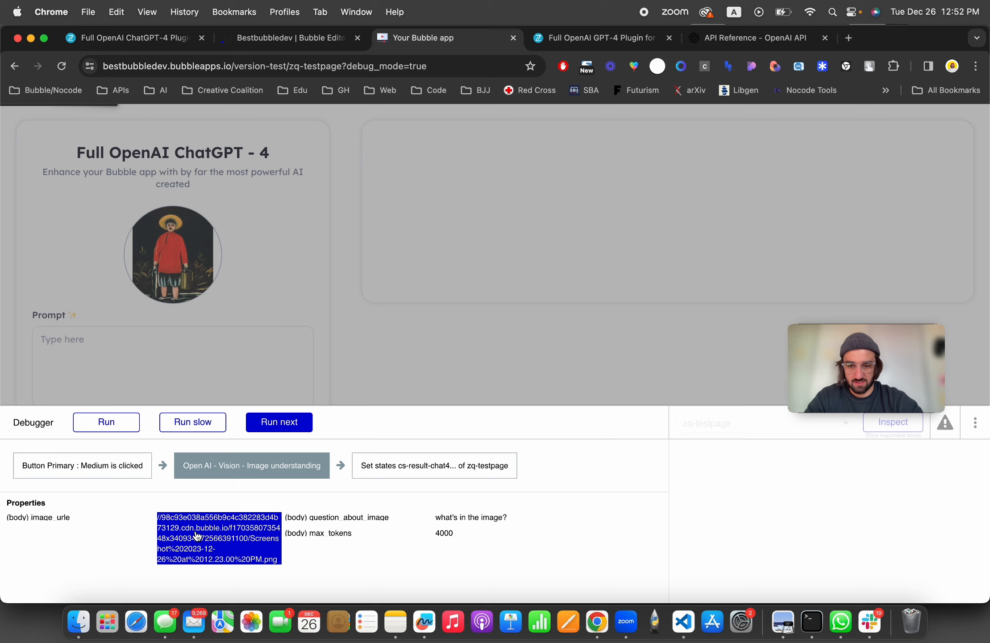
left_click(779, 464)
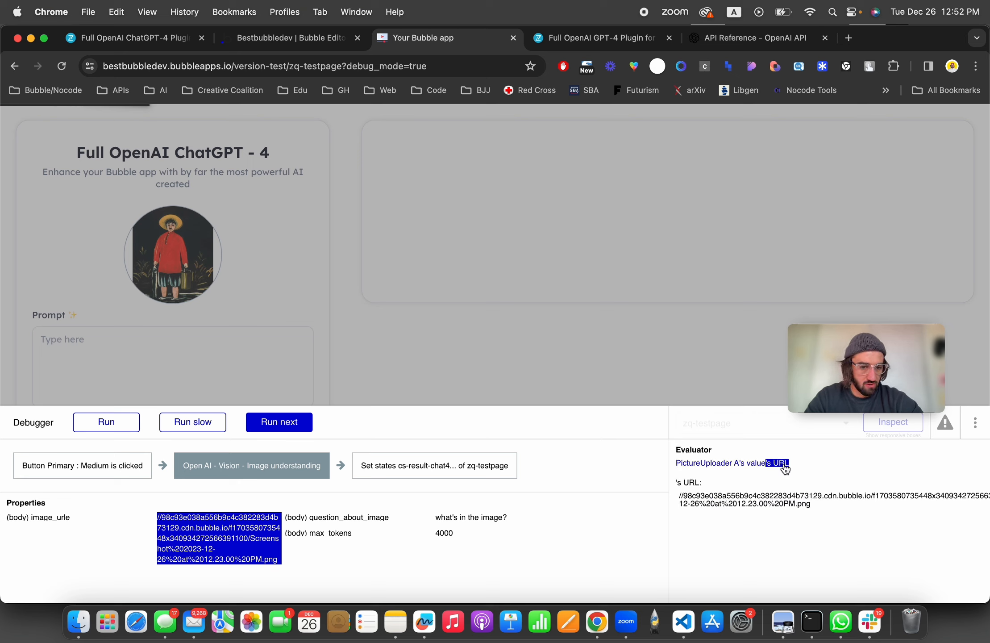
mouse_move(679, 495)
left_mouse_down()
mouse_move(825, 506)
mouse_move(680, 495)
left_mouse_up()
key("super+c")
left_click(843, 507)
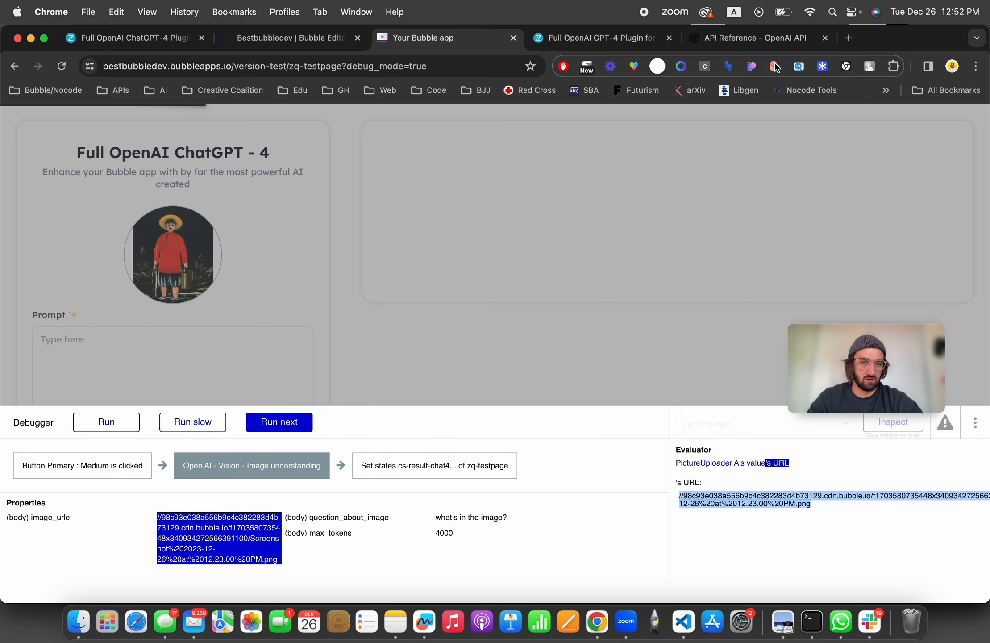
Step: Try to open the copied image URL in a new browser tab
left_click(848, 38)
key("super+v")
key("Return")
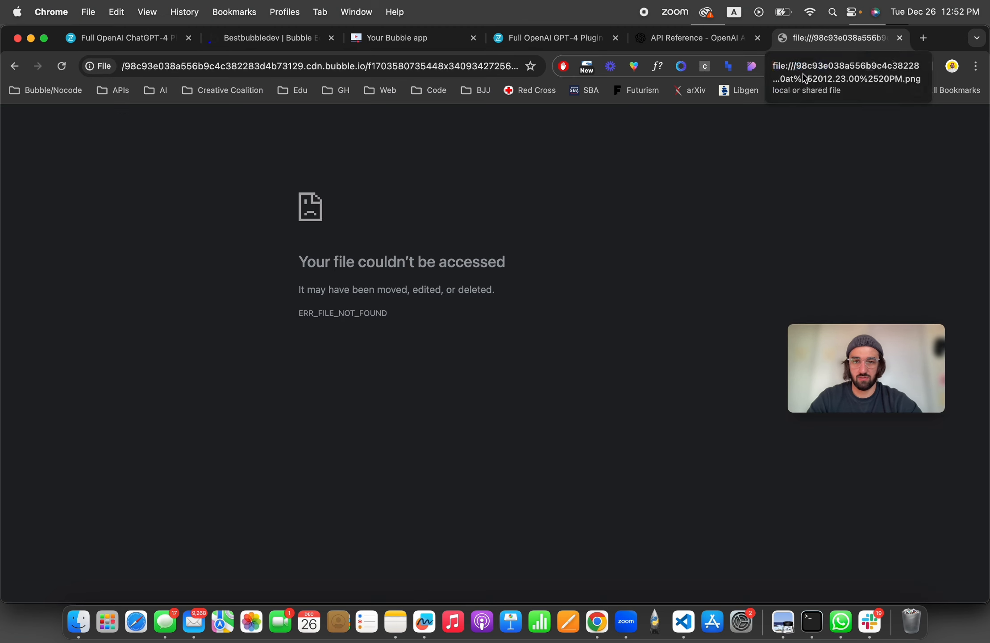
left_click(352, 72)
left_click(352, 71)
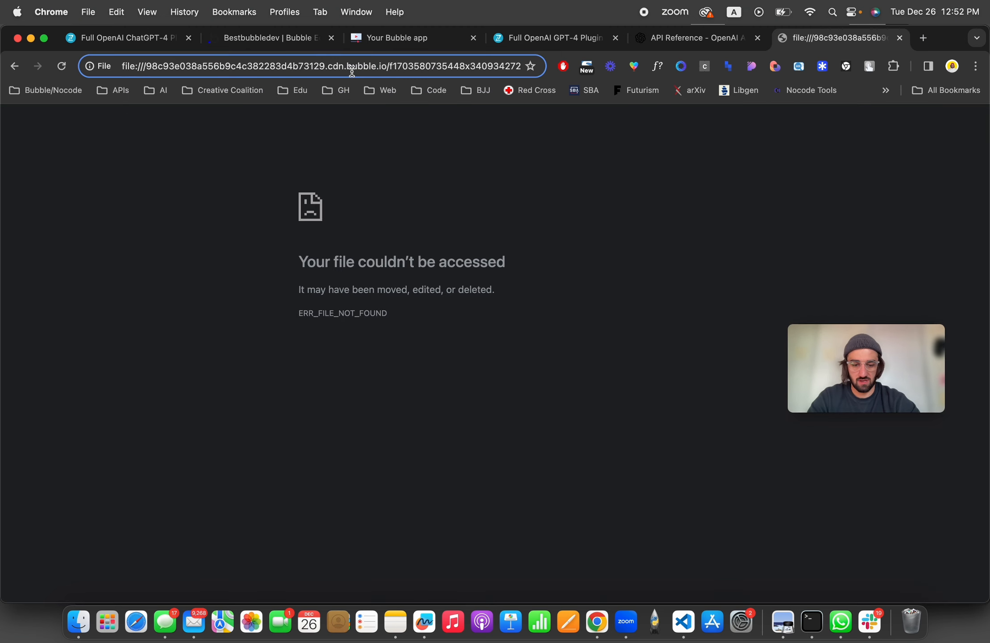
key("BackSpace")
key("BackSpace")
key("BackSpace")
key("BackSpace")
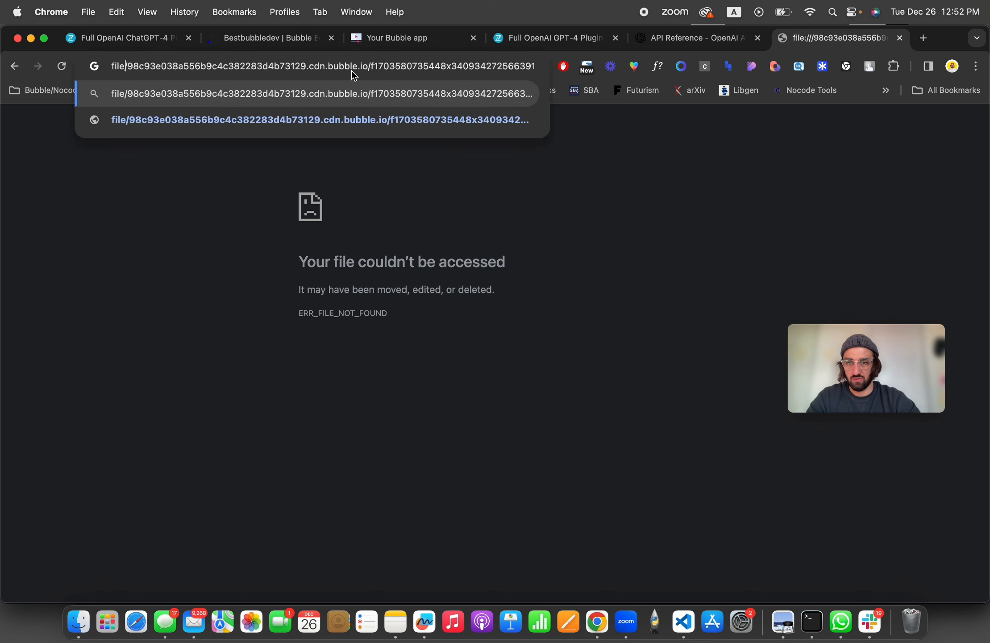
key("super+w")
Step: Open the copied image URL in a new tab, prefixing it with http:
left_click(844, 43)
key("super+v")
key("super+Left")
type("http")
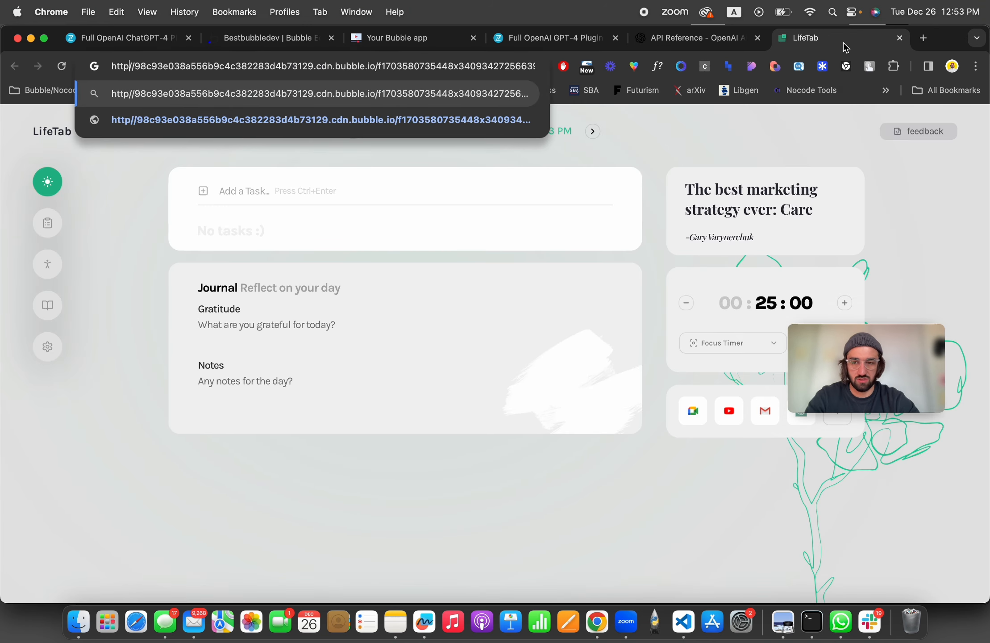
type(":")
key("Return")
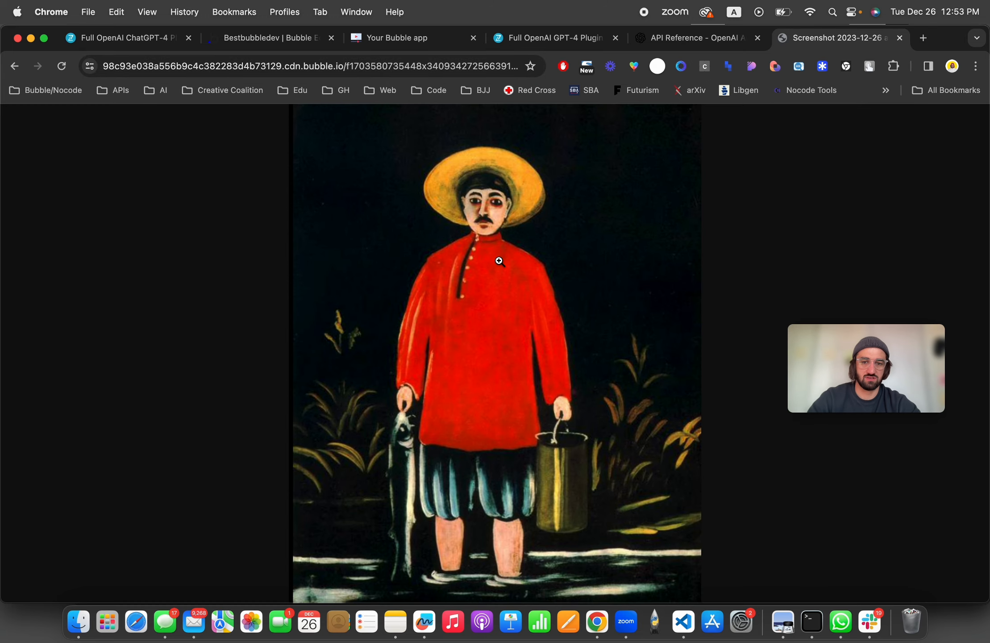
Step: Try to prefix the Vision step's image_urle value with https: directly in the workflow editor
left_click(265, 40)
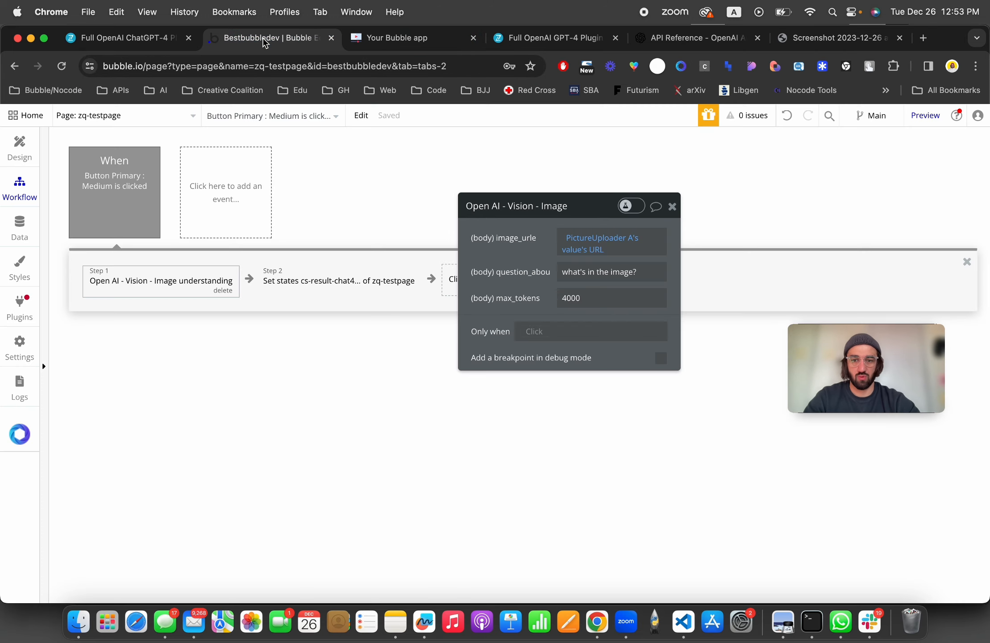
left_click(566, 236)
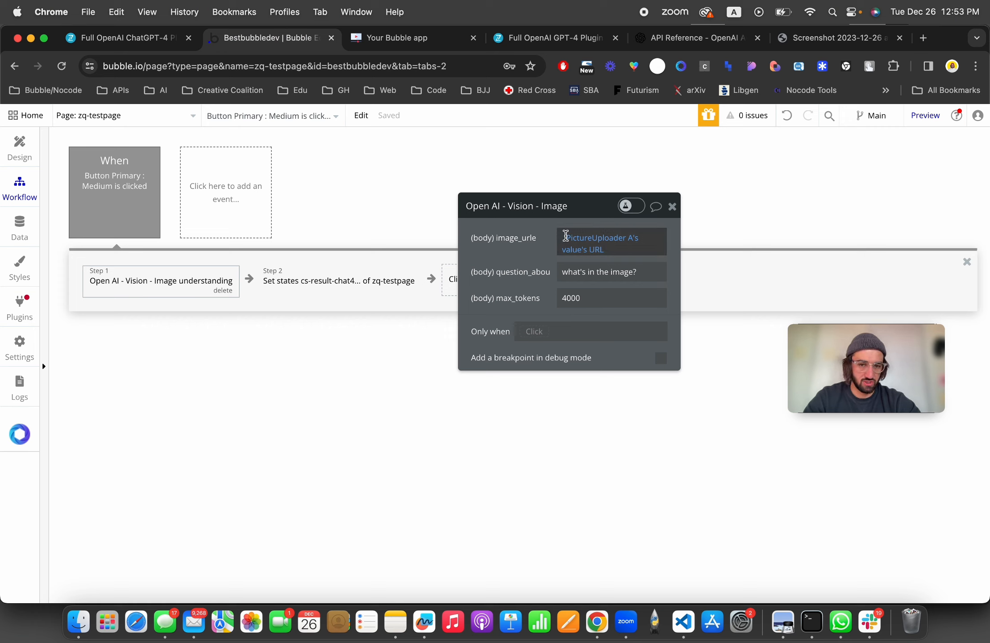
type("https")
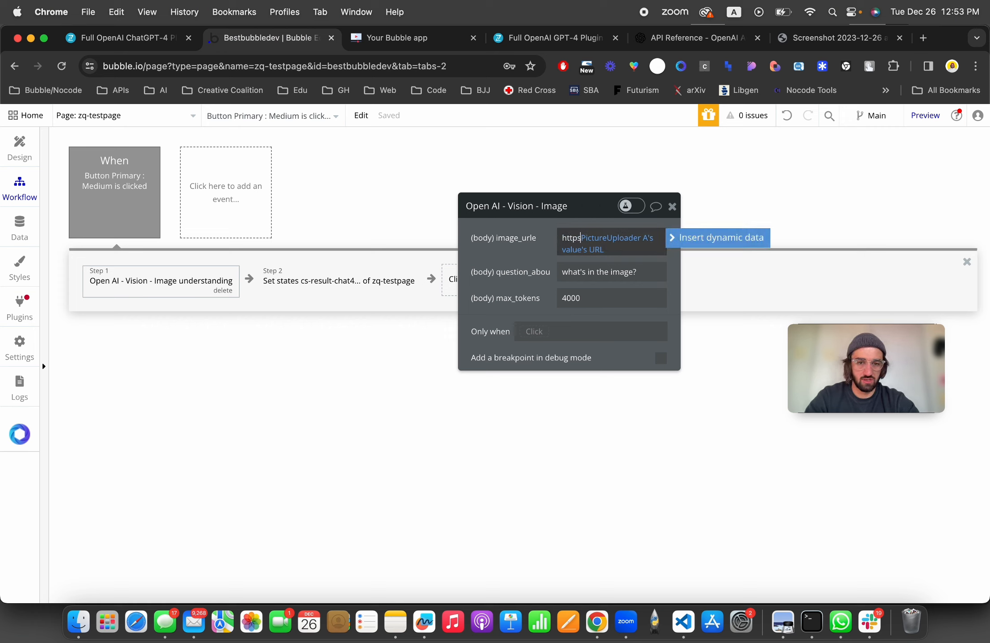
type(":")
left_click(521, 245)
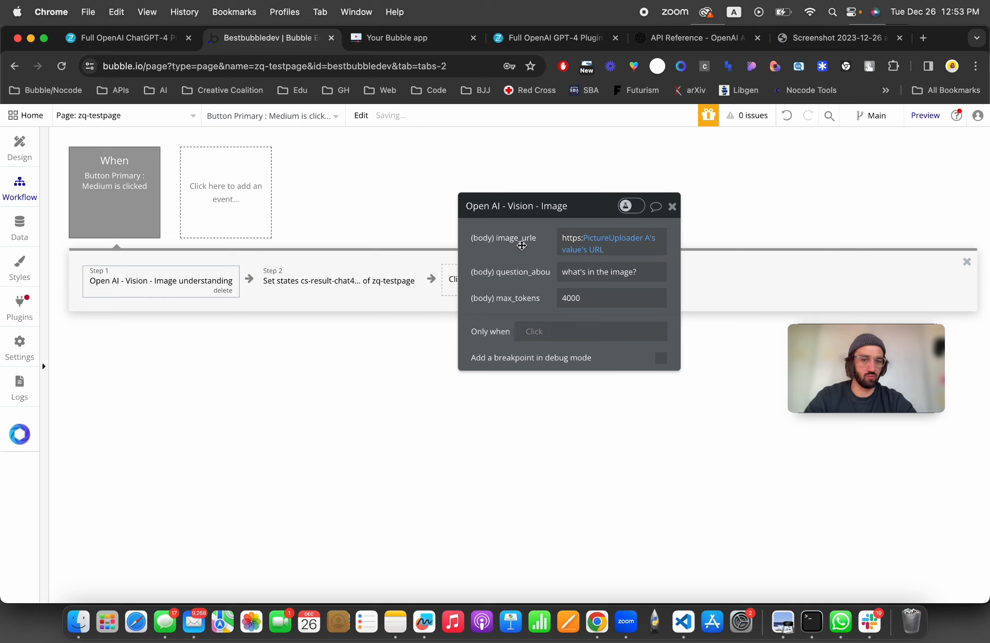
double_click(572, 239)
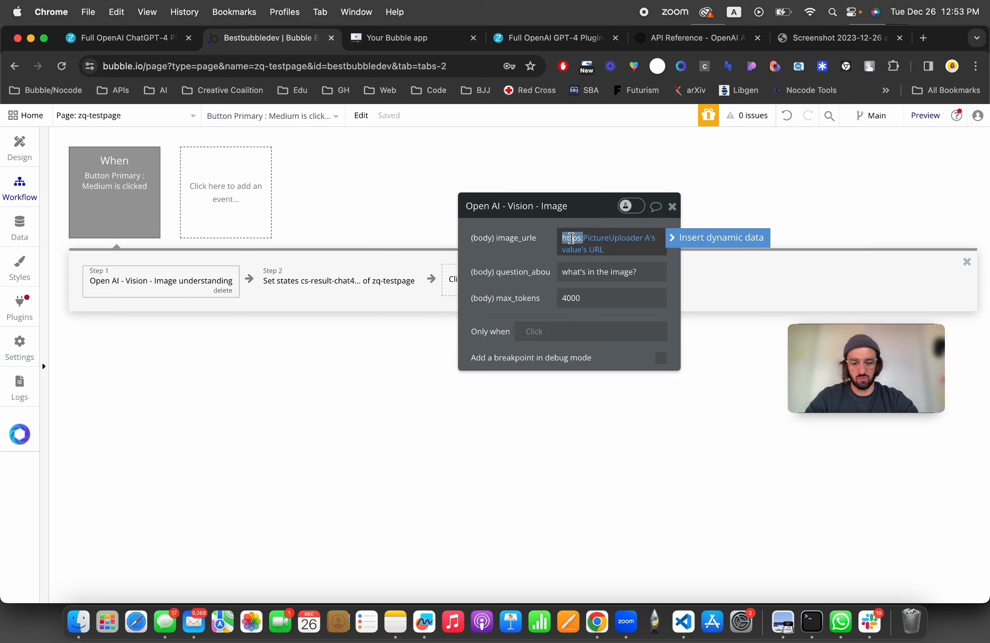
left_click(595, 251)
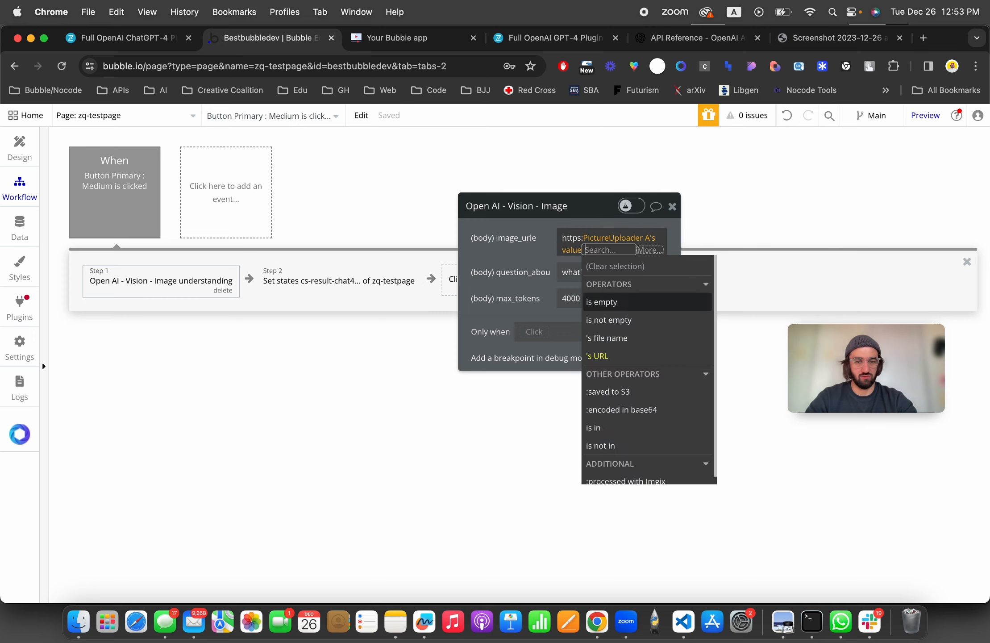
Step: Clear the Vision step's image_urle field and insert an Arbitrary text expression in its place
key("BackSpace")
key("BackSpace")
key("BackSpace")
double_click(565, 240)
key("BackSpace")
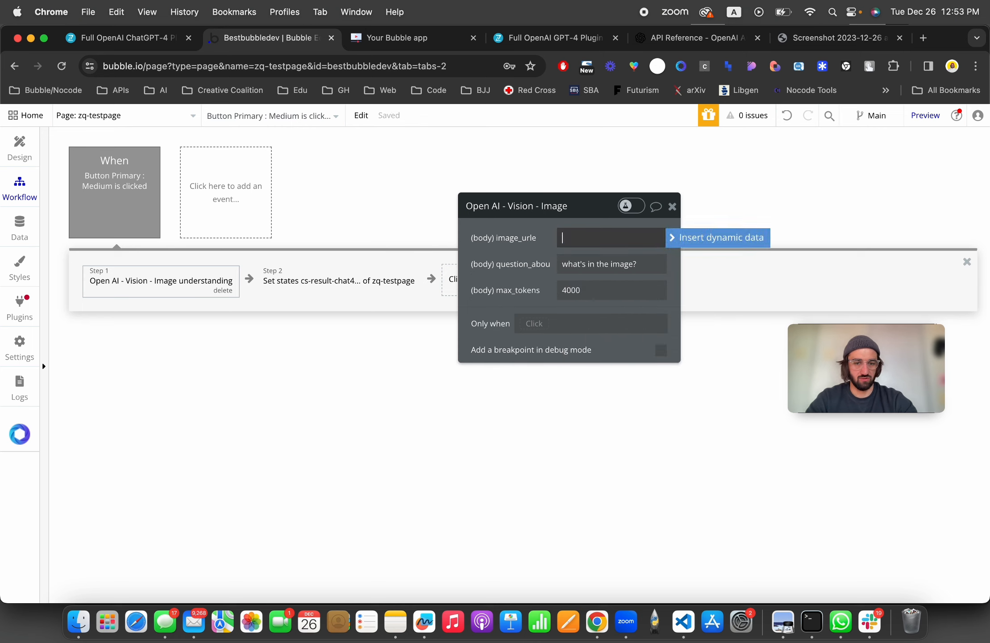
left_click(672, 238)
type("arb")
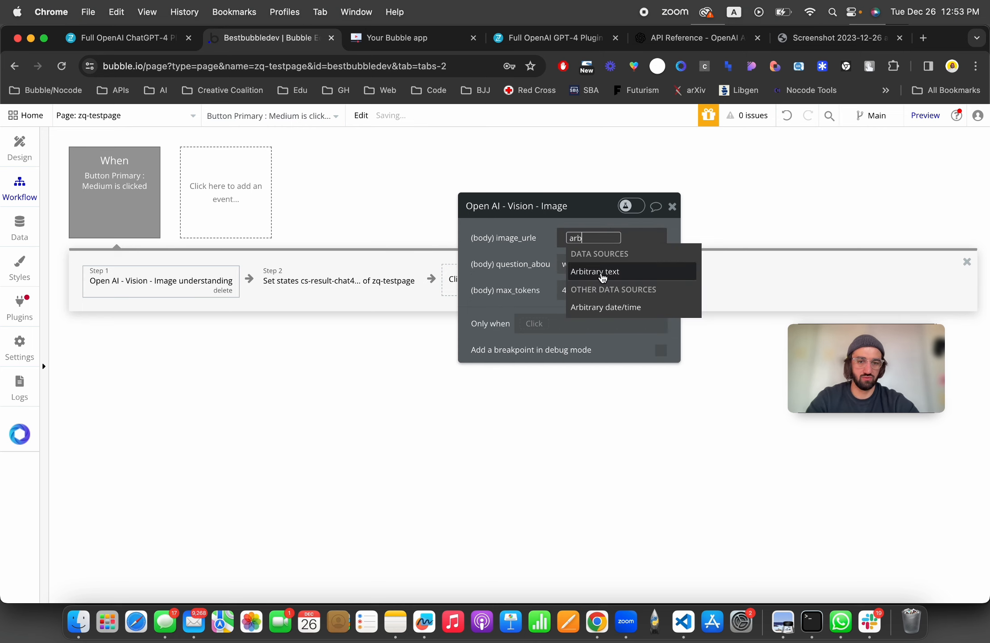
left_click(602, 273)
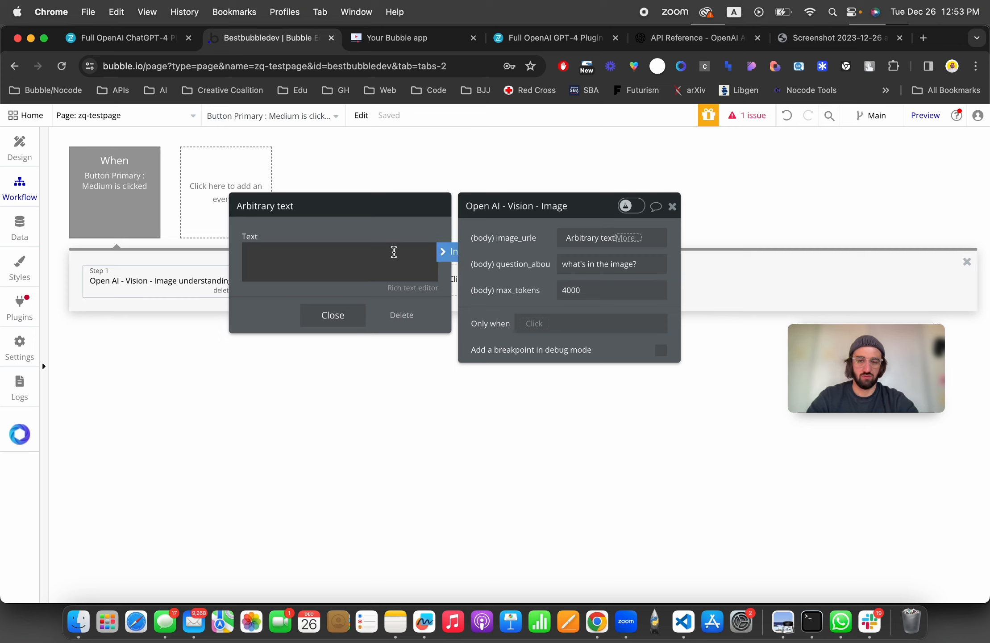
Step: Set the arbitrary text to https: followed by PictureUploader A's value and close the editor
type("https:")
left_click(447, 252)
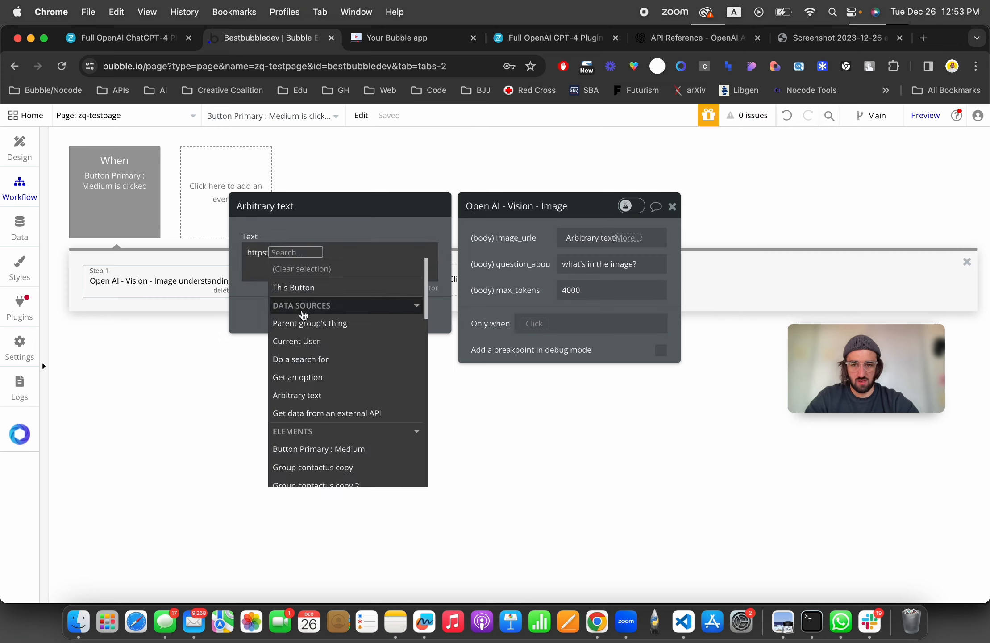
type("pict")
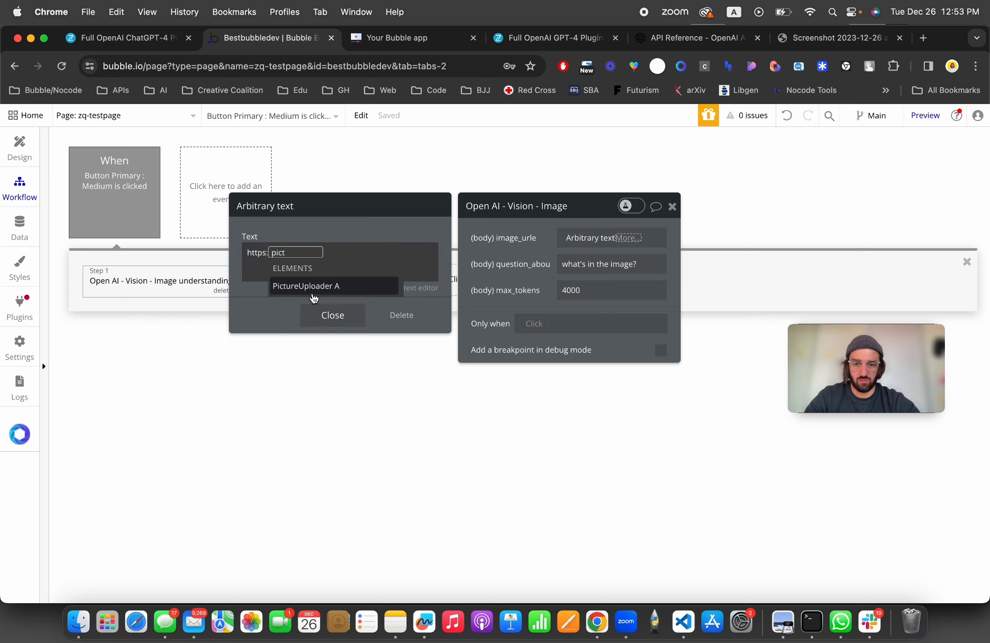
left_click(314, 287)
left_click(379, 288)
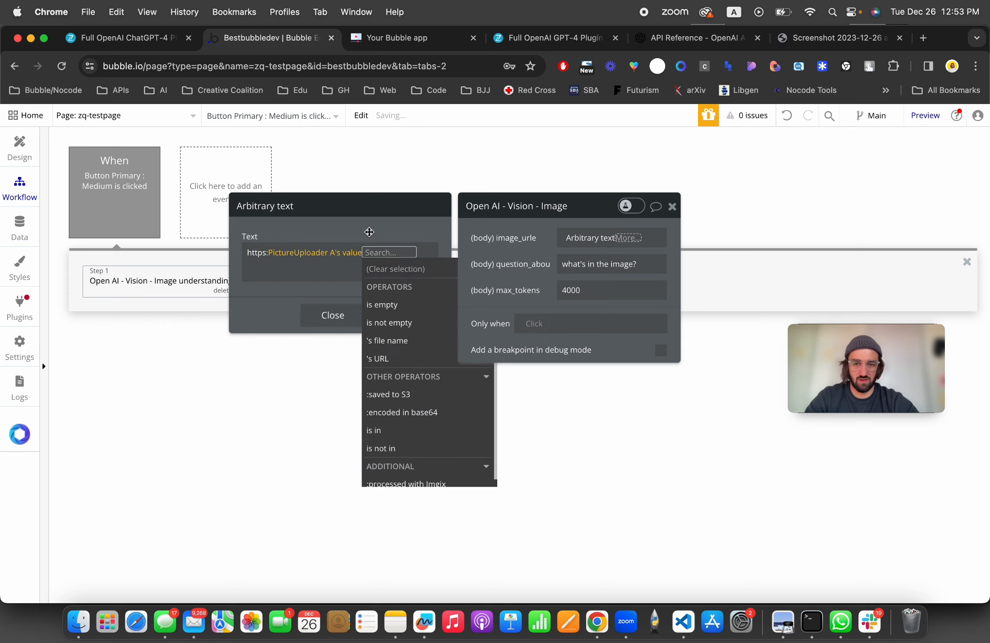
left_click(369, 233)
left_click(348, 315)
left_click(484, 273)
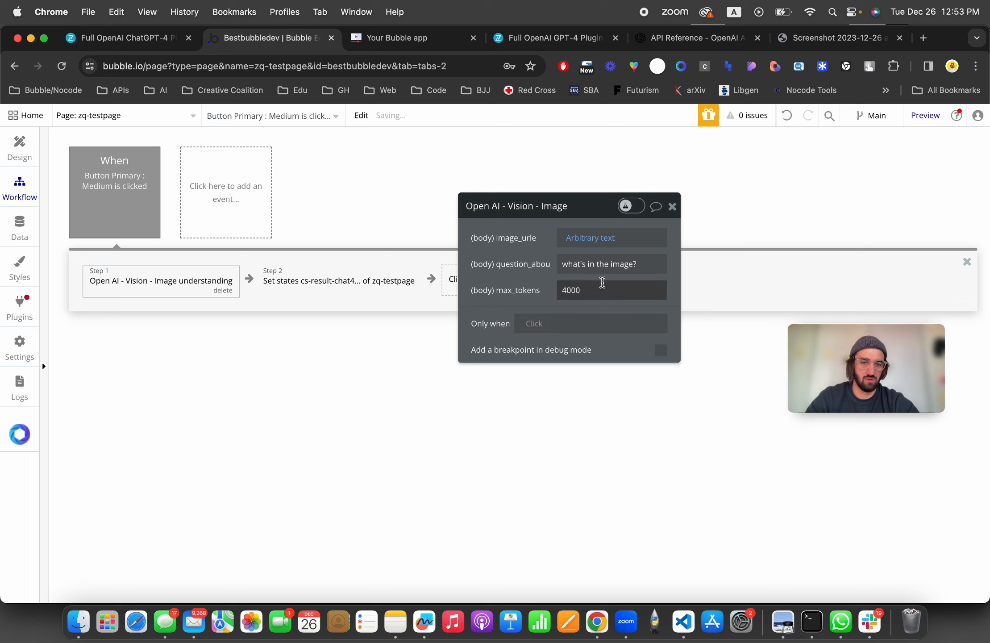
Step: Set the Vision step's question_about_image to Multiline Input A's value
left_click(604, 263)
left_click(676, 265)
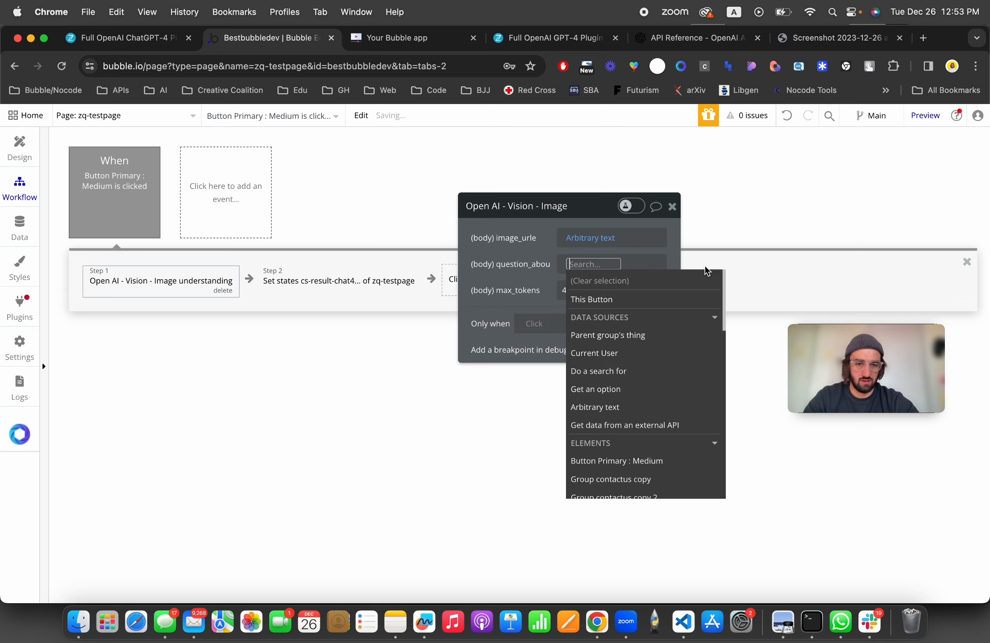
type("mult")
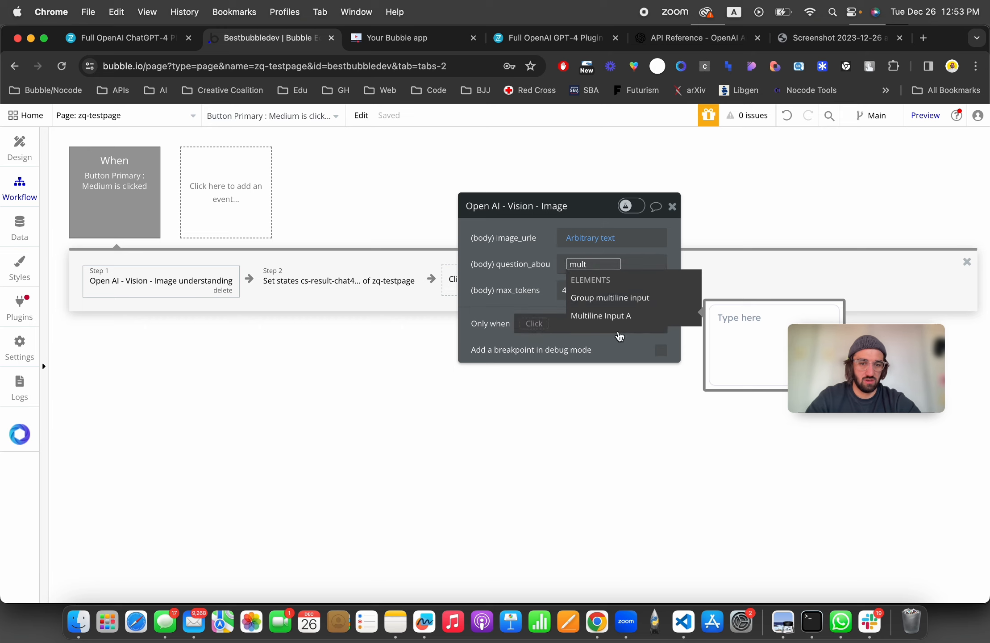
left_click(619, 320)
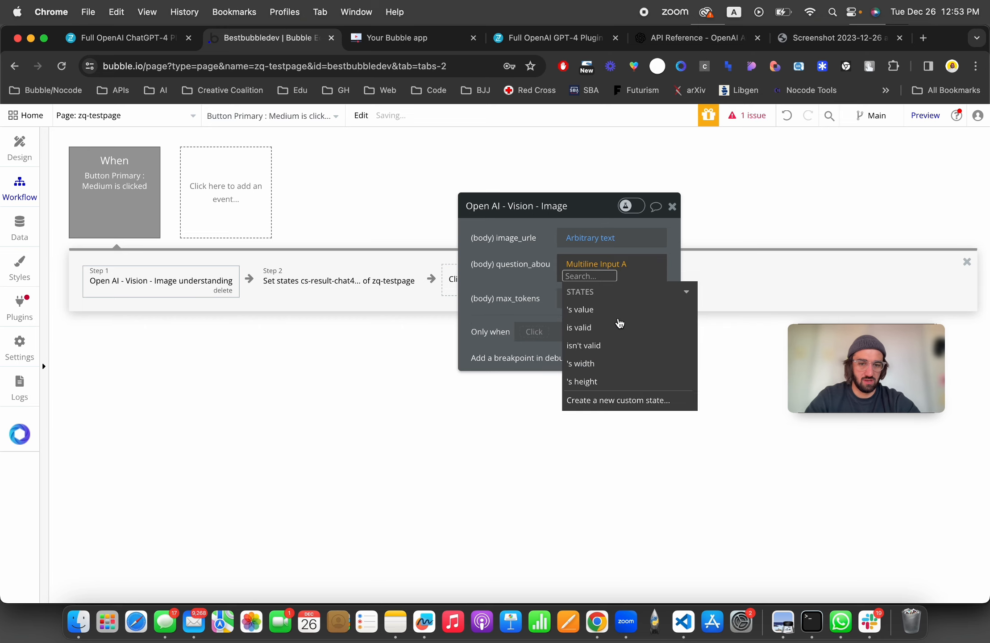
left_click(612, 308)
left_click(512, 266)
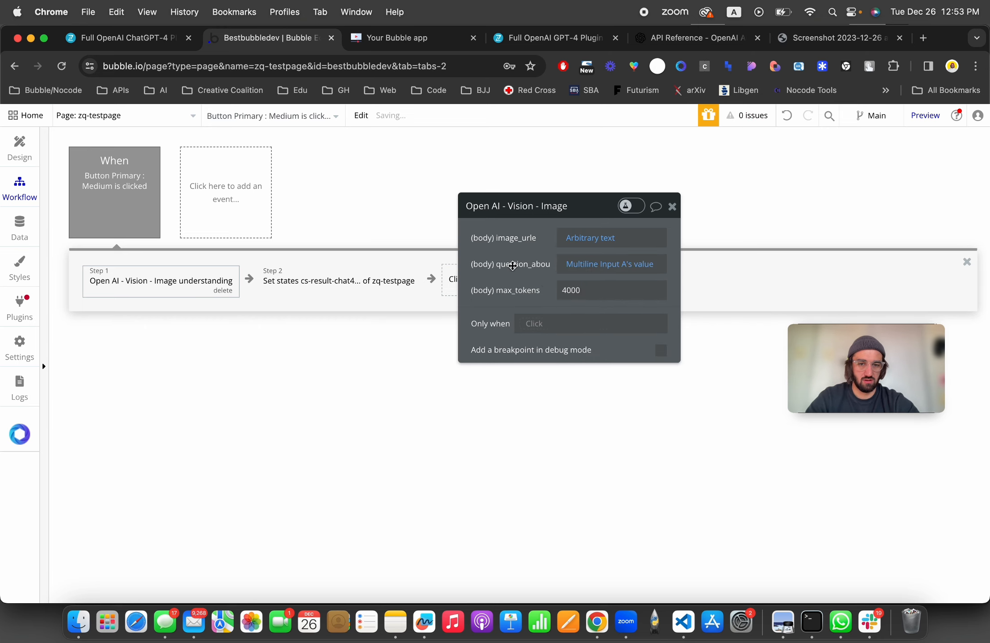
Step: Reload the test app with debug_mode set to false
left_click(374, 40)
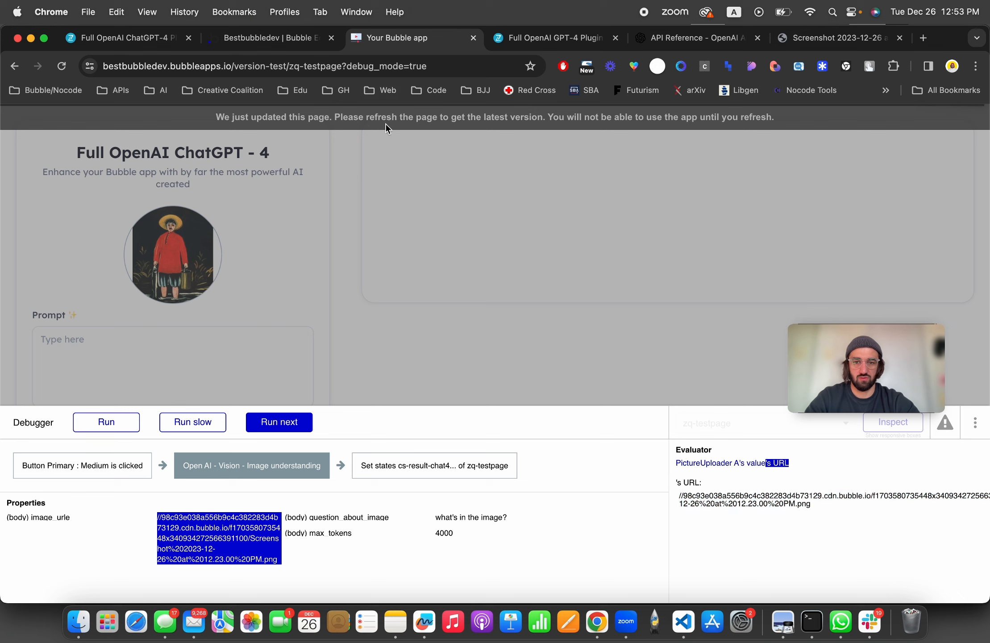
double_click(437, 68)
type("lse")
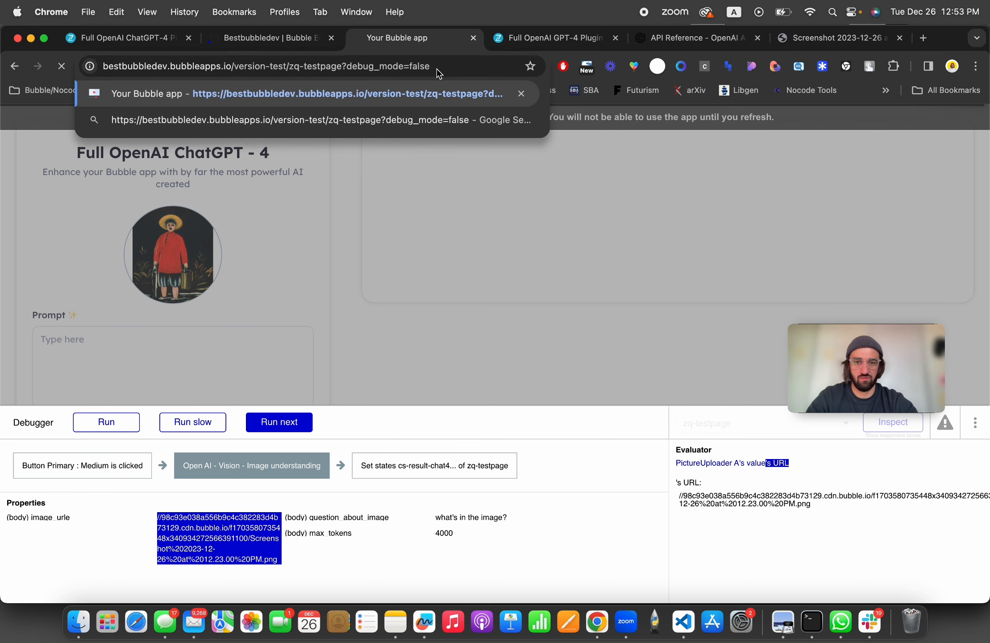
key("Return")
left_click(541, 248)
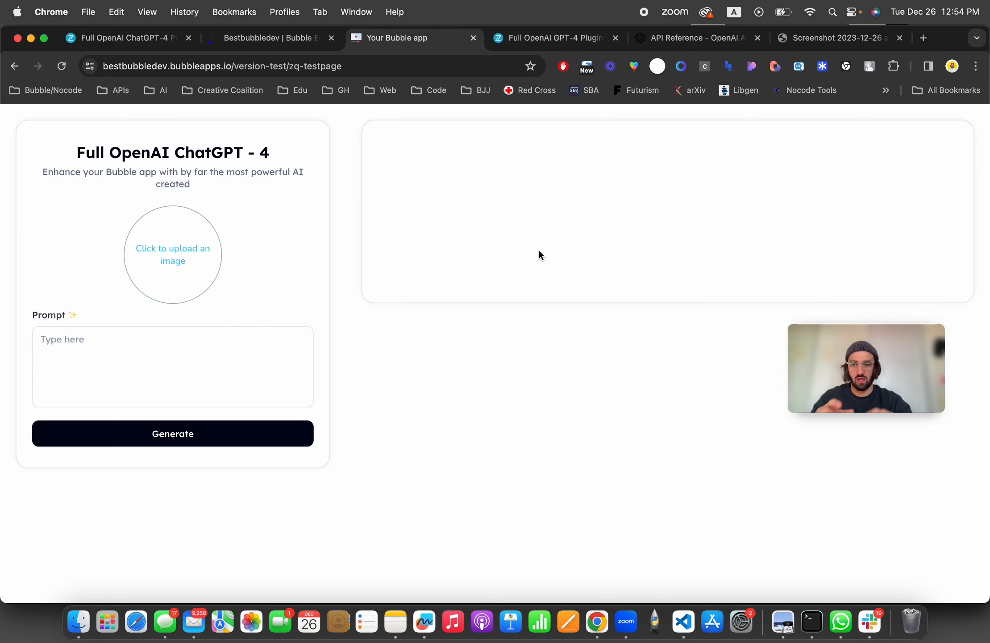
Step: Upload the painting screenshot Screenshot 2023-12-26 at 12.23.00 PM.png into the image uploader
left_click(134, 261)
left_click(241, 241)
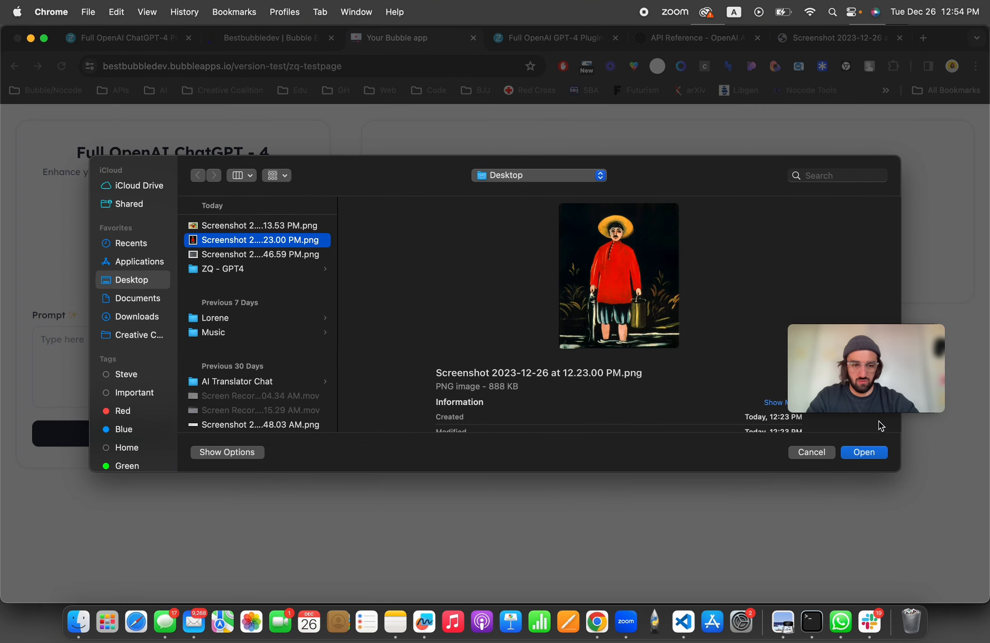
left_click(887, 450)
Step: Ask "who's the author of the painting and what's happening in the image?", generate, and highlight the named artist in the answer
left_click(169, 357)
type("w")
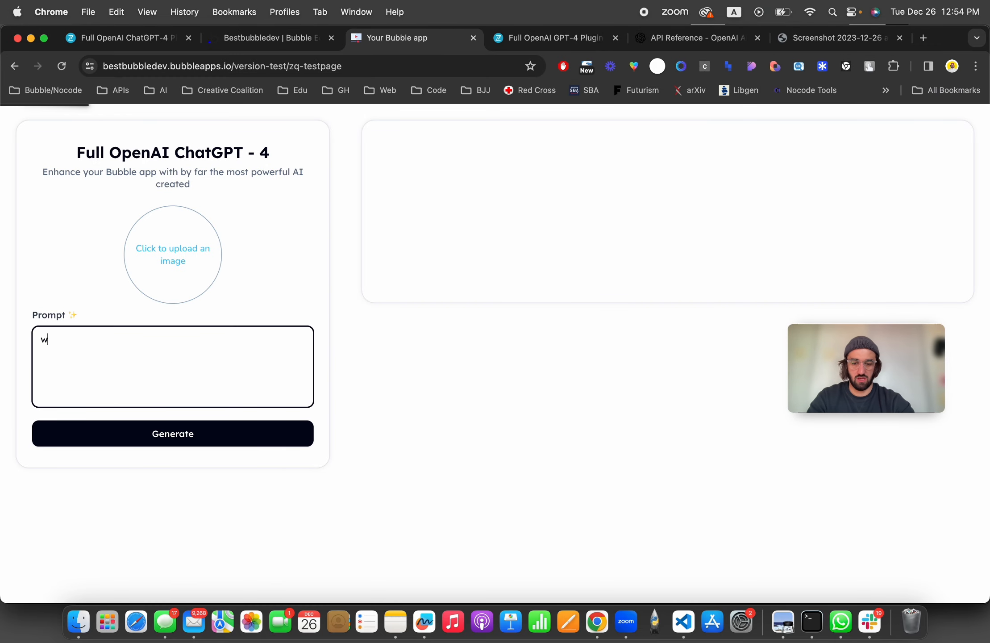
type("ho's the a")
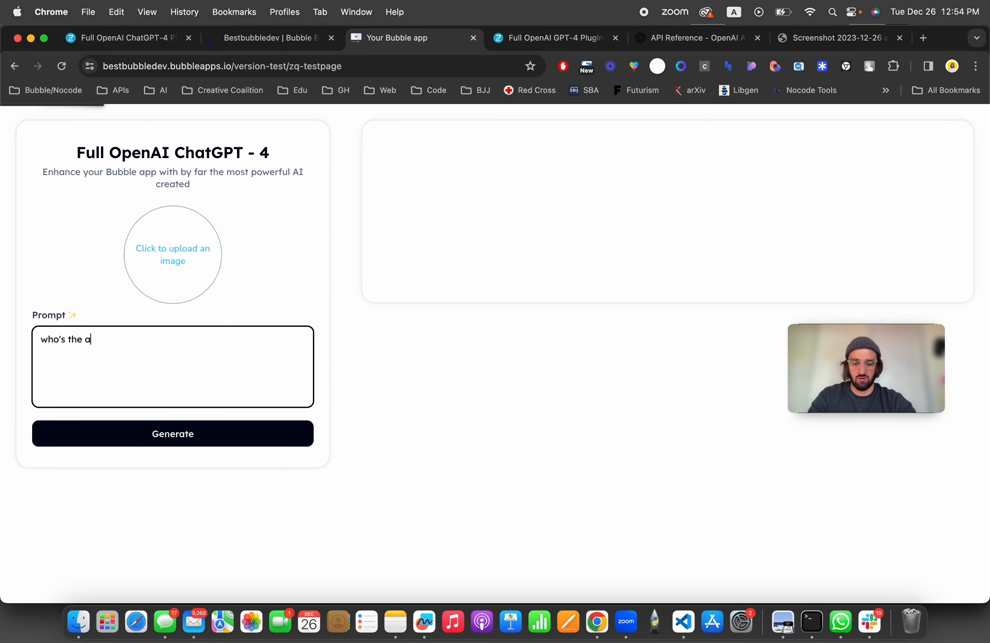
type("uthor of the p")
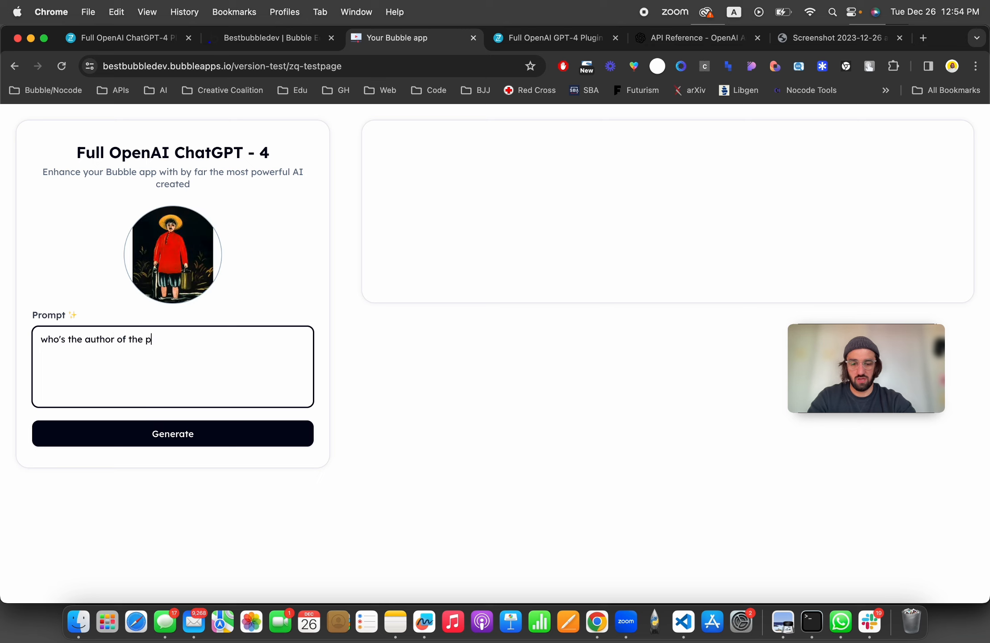
type("ainting and ")
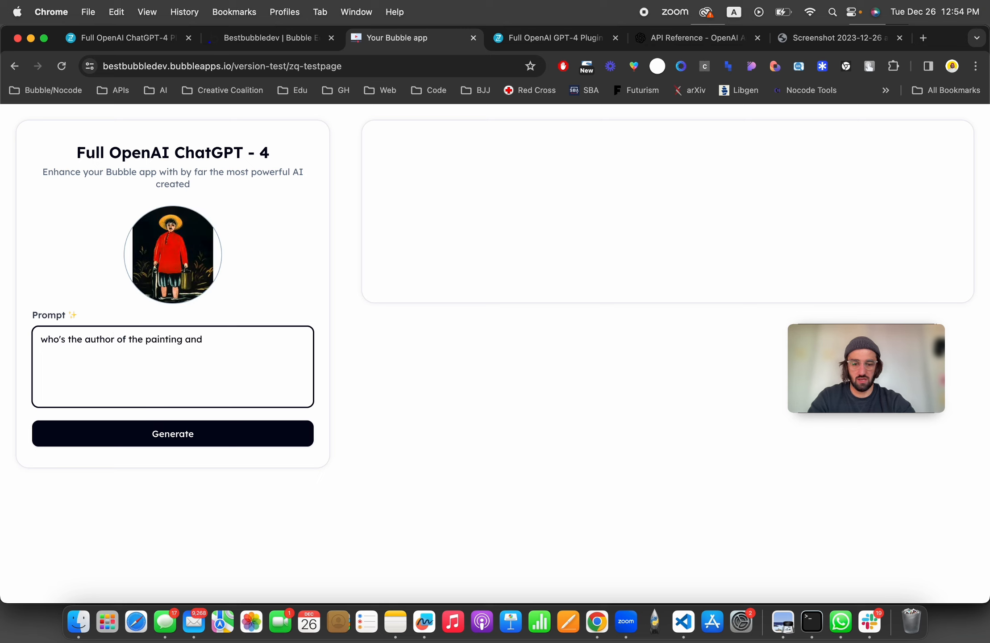
type("what's")
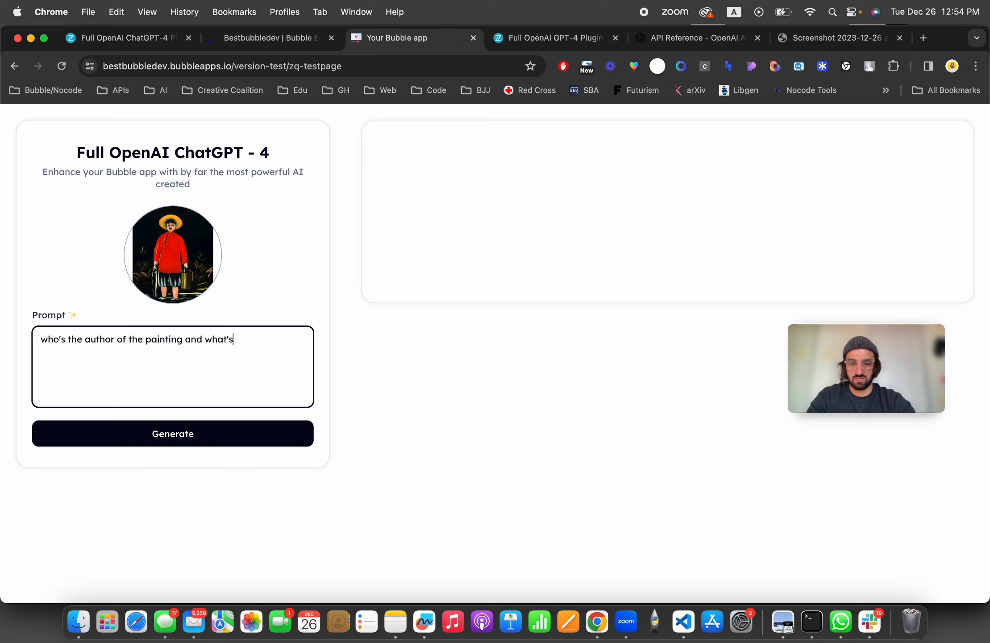
type(" ha")
key("BackSpace")
type("happening i")
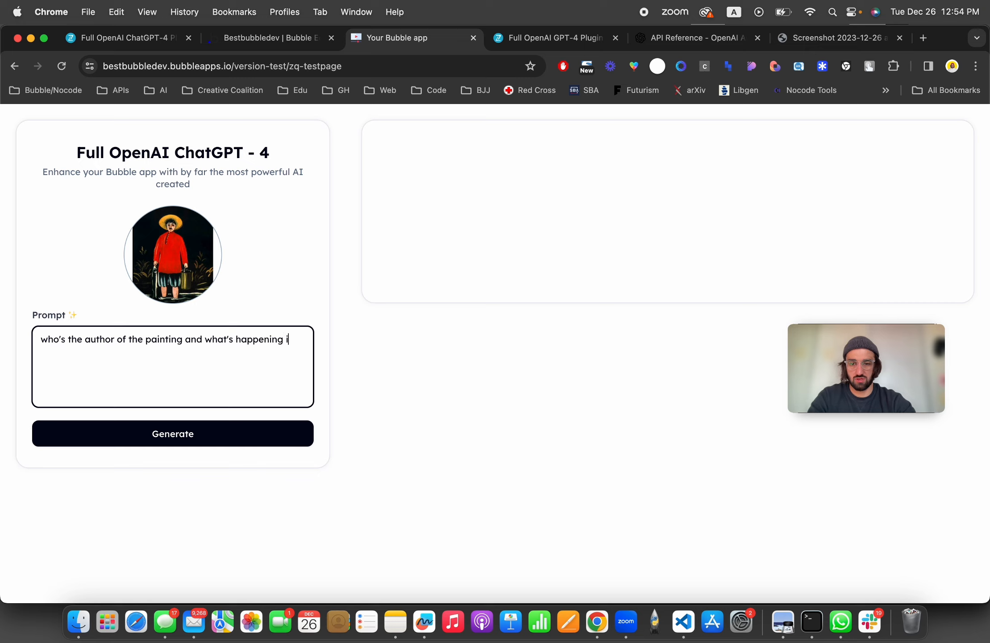
type("n the image?")
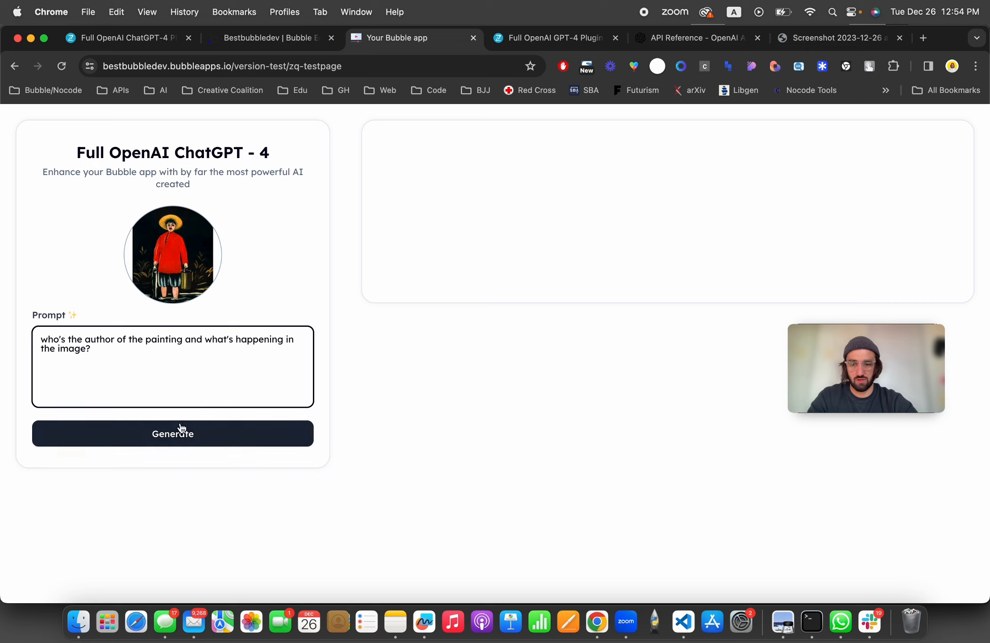
left_click(182, 436)
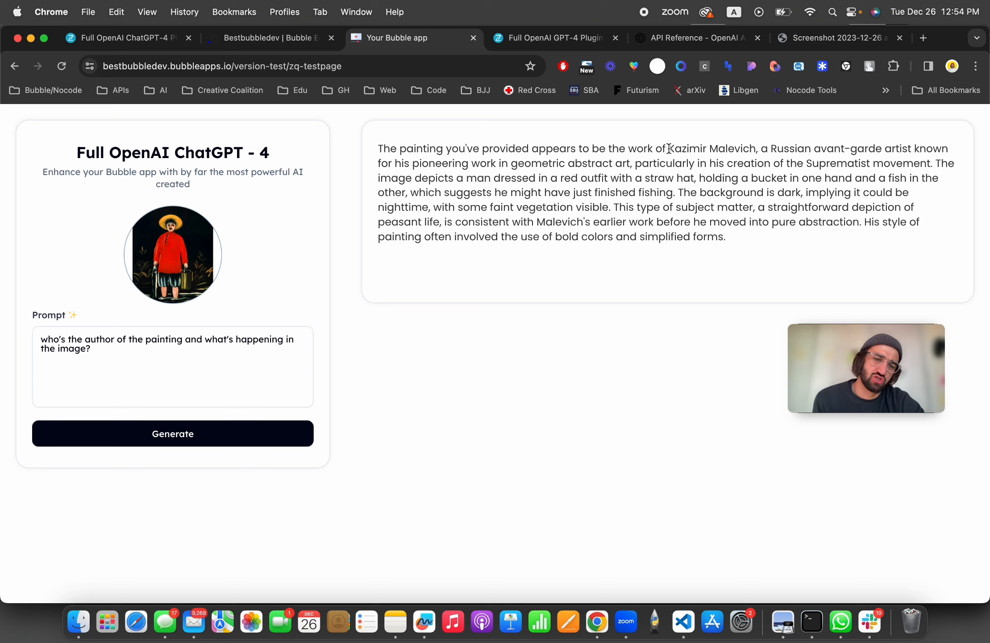
left_click_drag(756, 148, 653, 148)
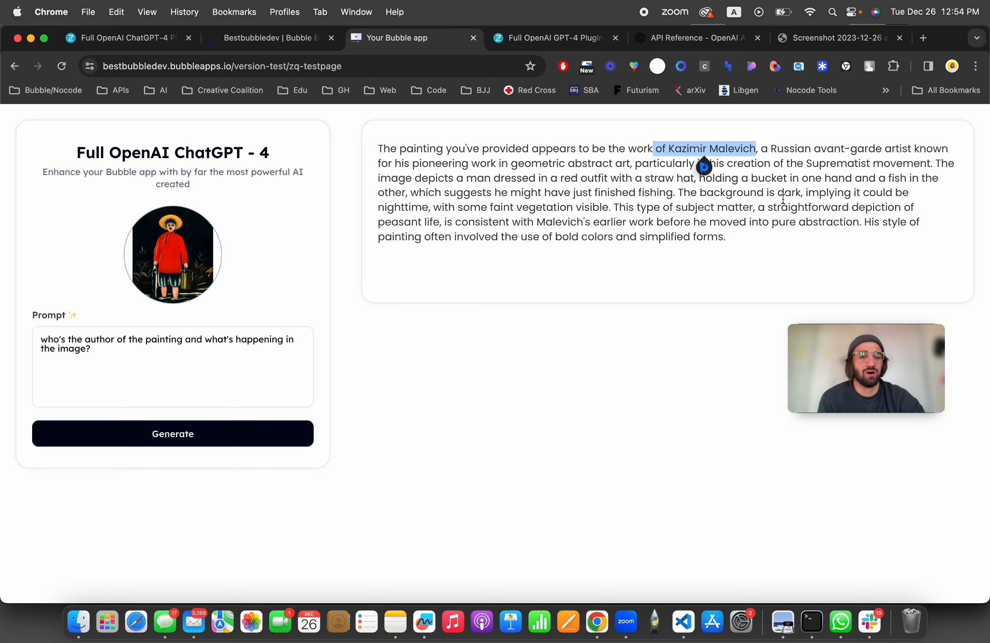
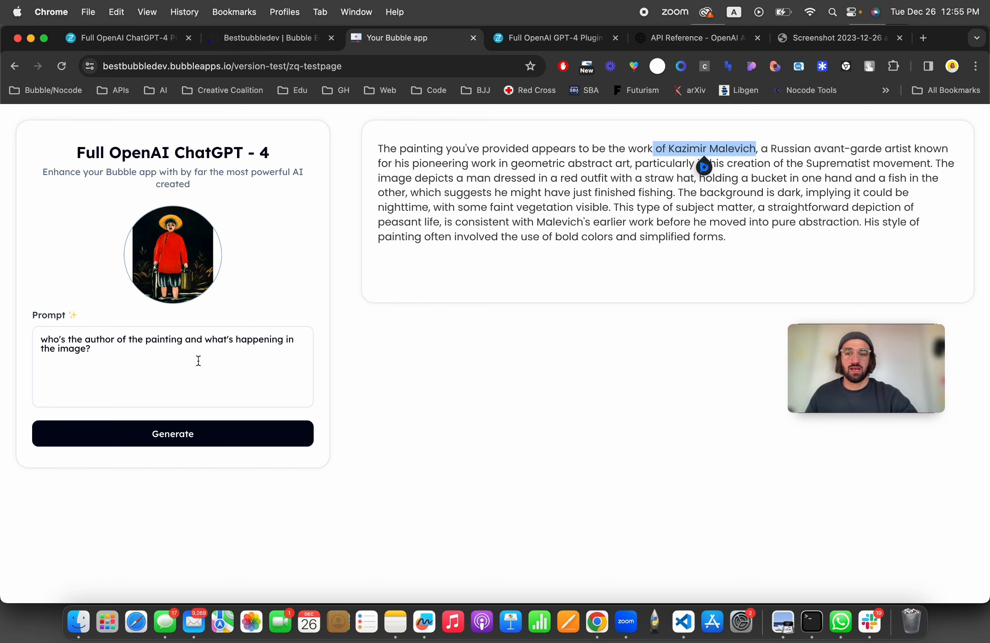
Step: Return to the Bubble editor and duplicate the Generate button twice below the original
left_click(134, 39)
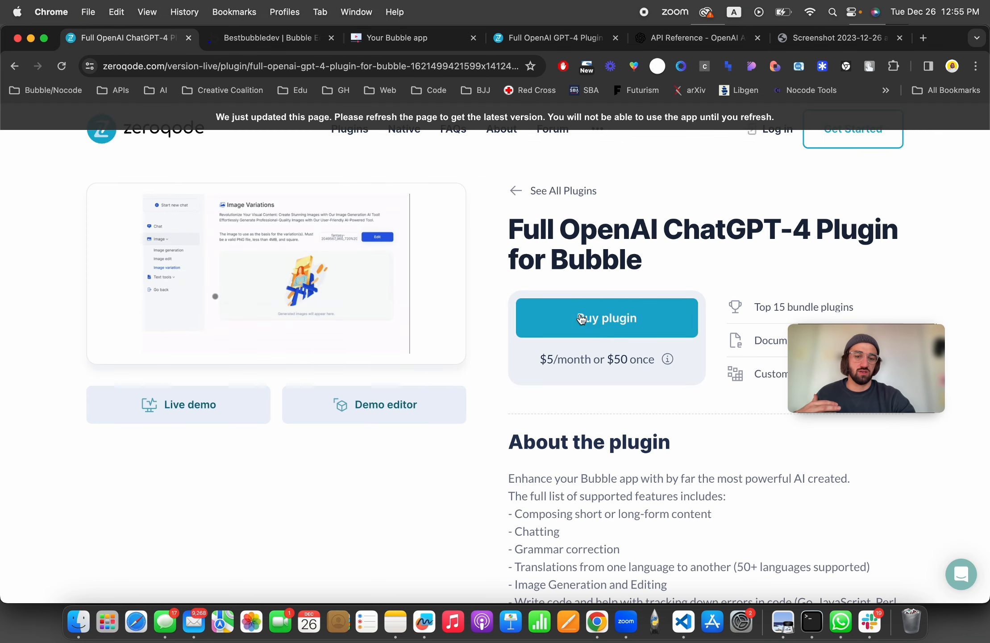
left_click(288, 38)
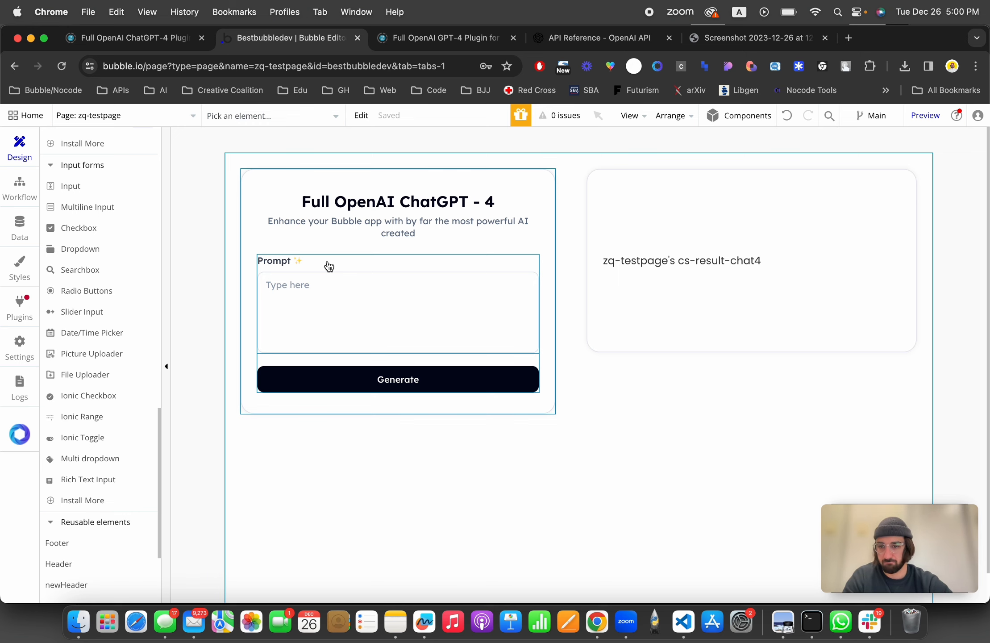
scroll(89, 274, "up", 10)
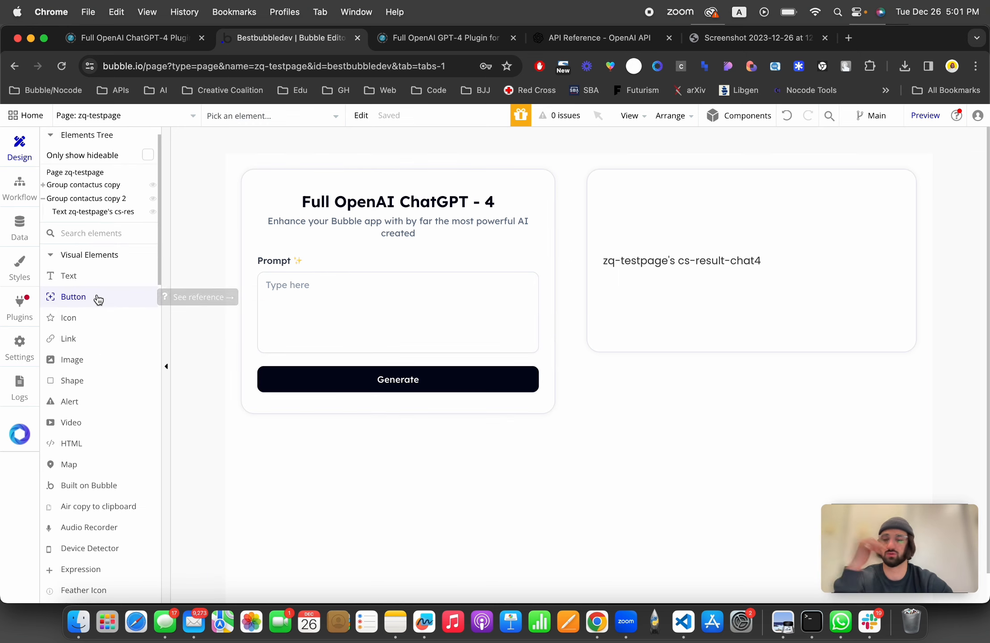
left_click(350, 380)
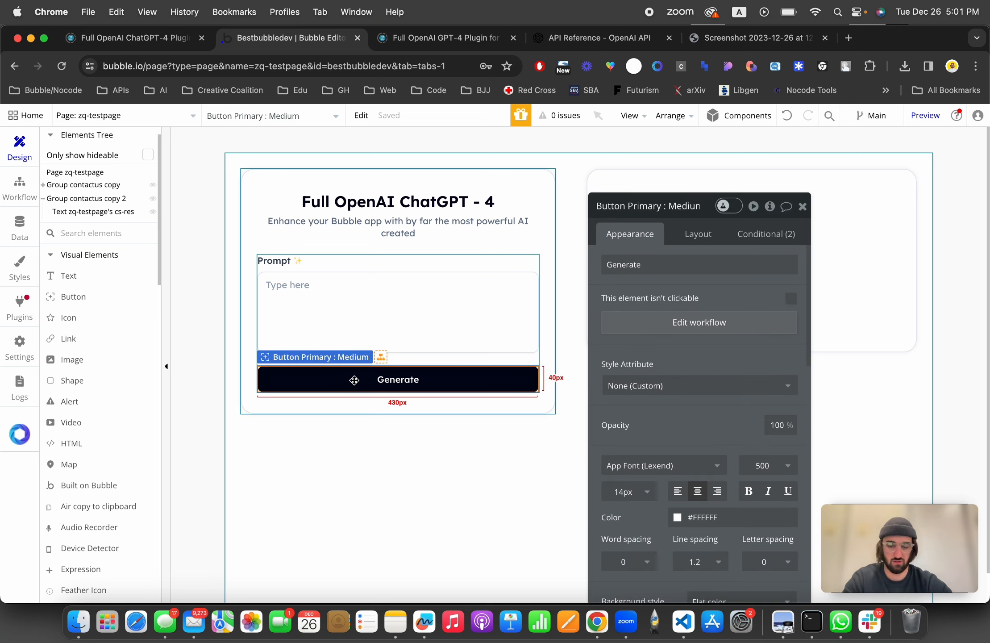
key("super+d")
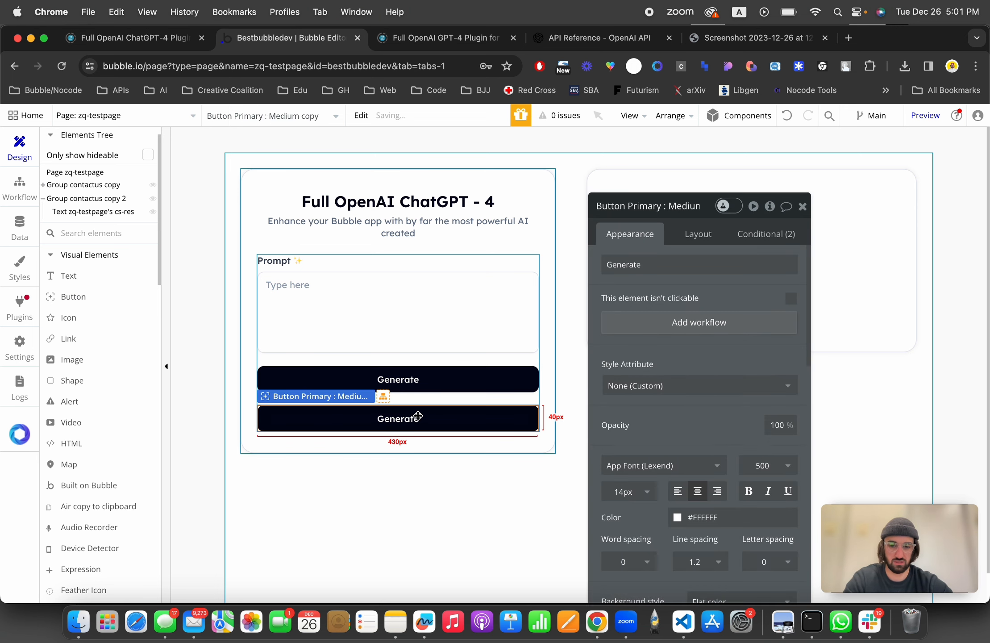
key("super+d")
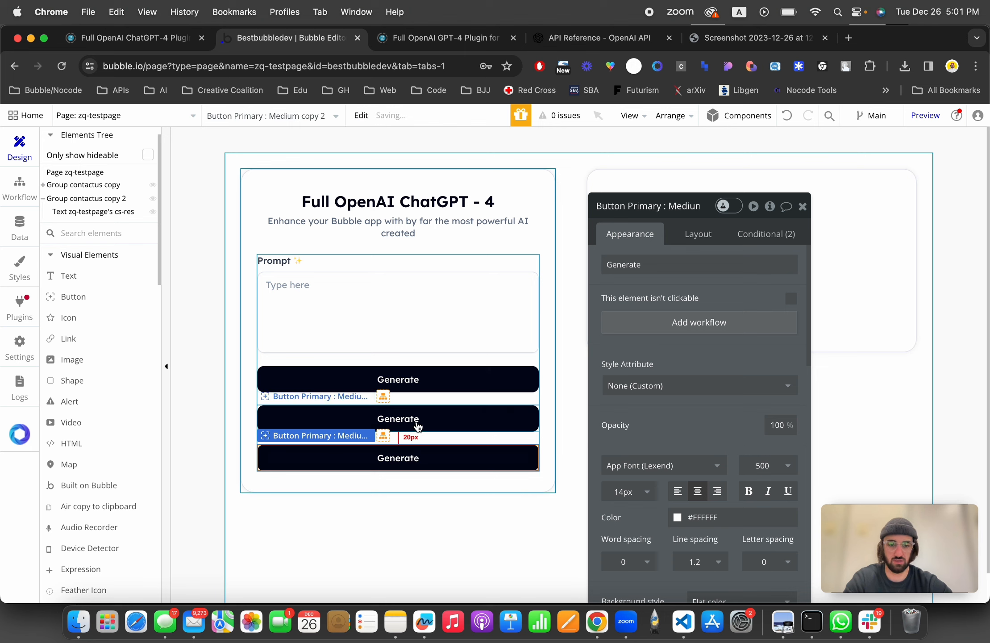
Step: Relabel the first button as Record
left_click(420, 380)
double_click(685, 265)
type("Record")
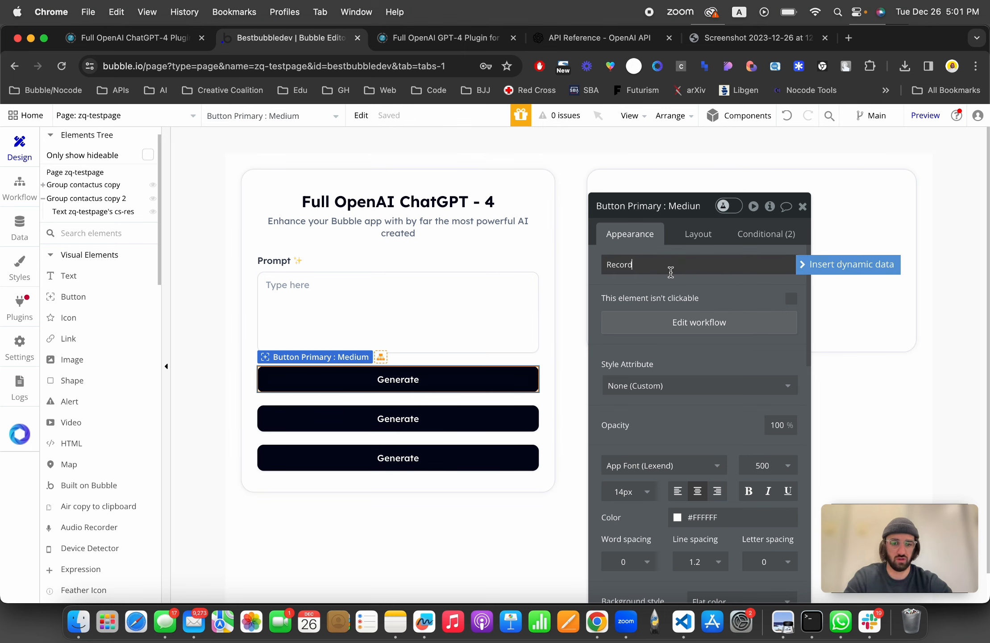
left_click(638, 250)
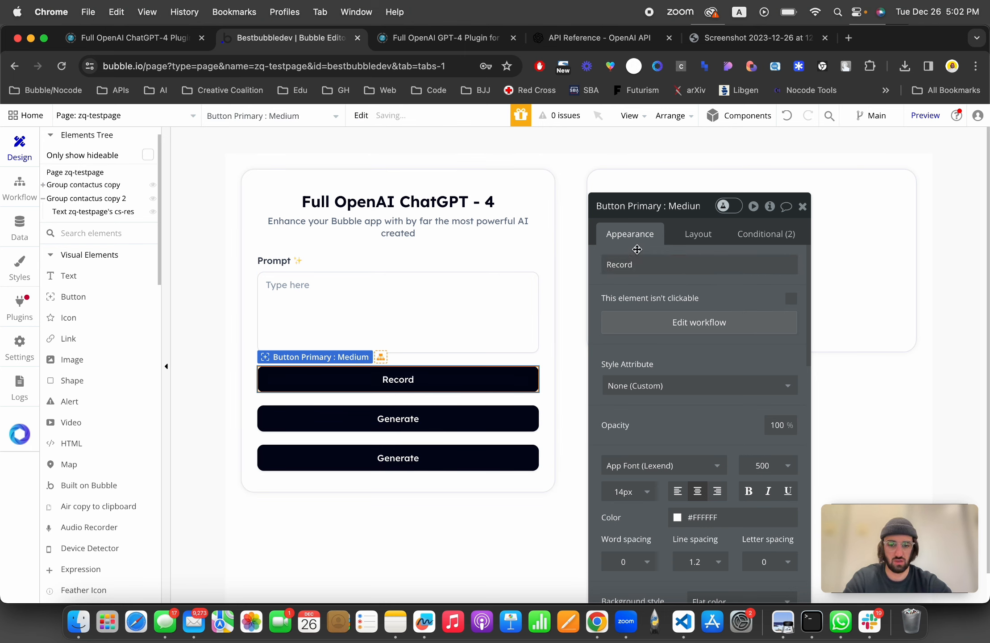
Step: Relabel the second button as Transcribe and delete the third button
left_click(431, 422)
double_click(672, 273)
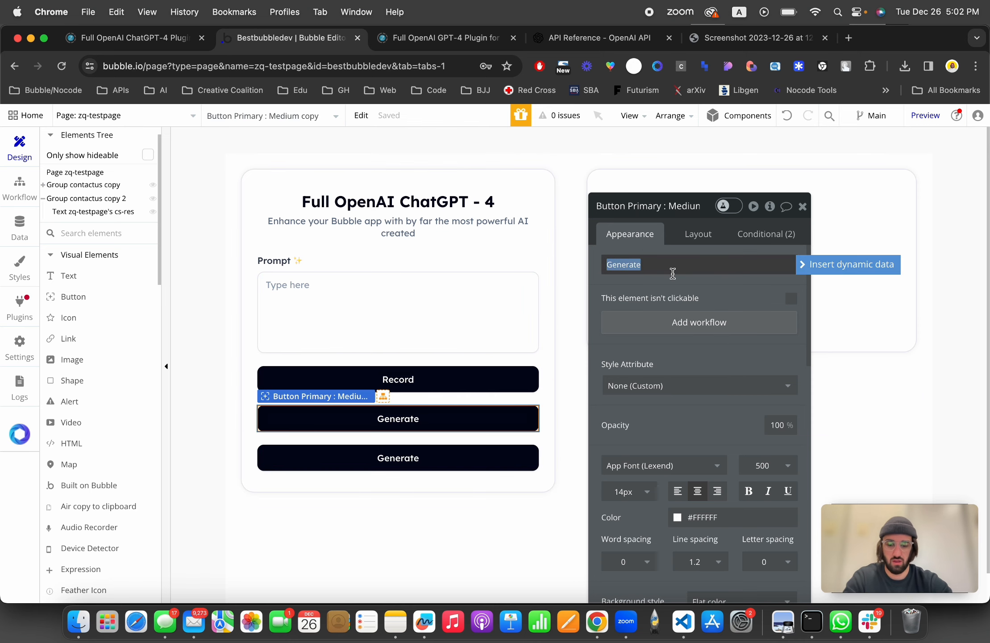
type("Transcribe")
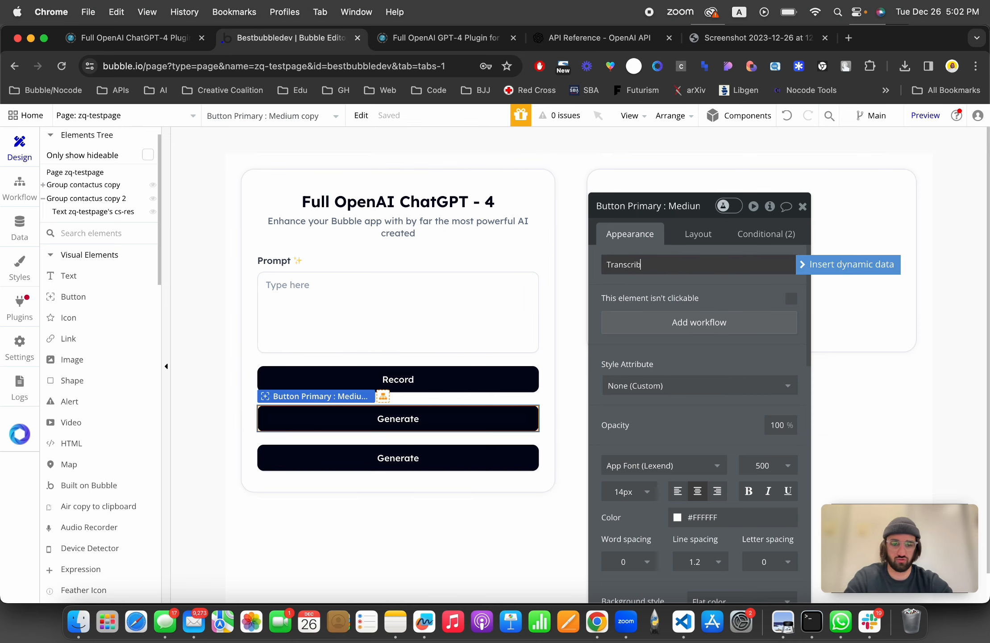
left_click(633, 244)
left_click(442, 460)
key("Delete")
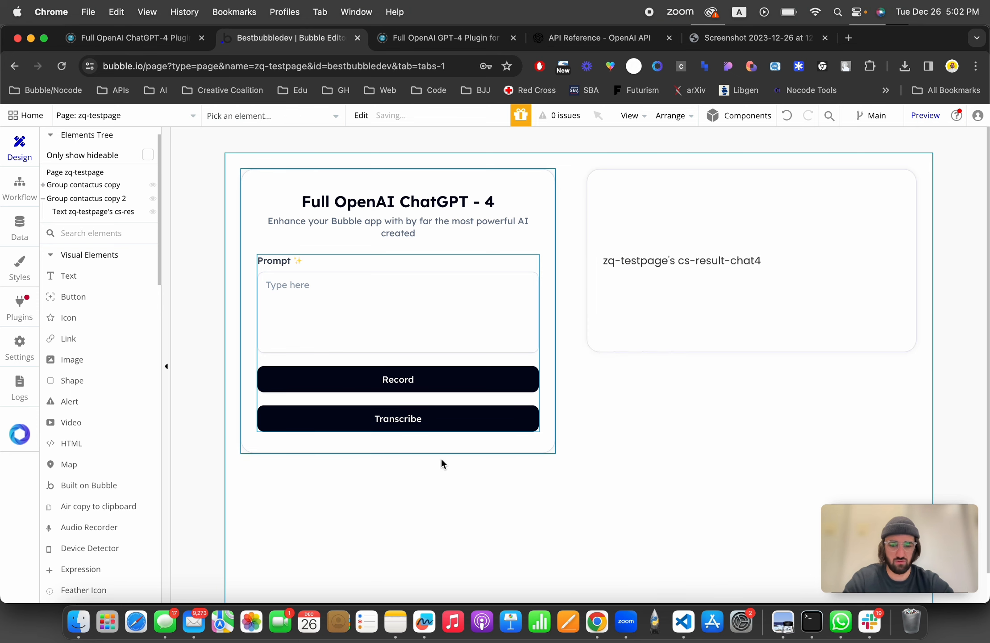
Step: Add an Audio Recorder element at the top of the left card, above the Prompt label
left_click(424, 380)
scroll(111, 283, "down", 5)
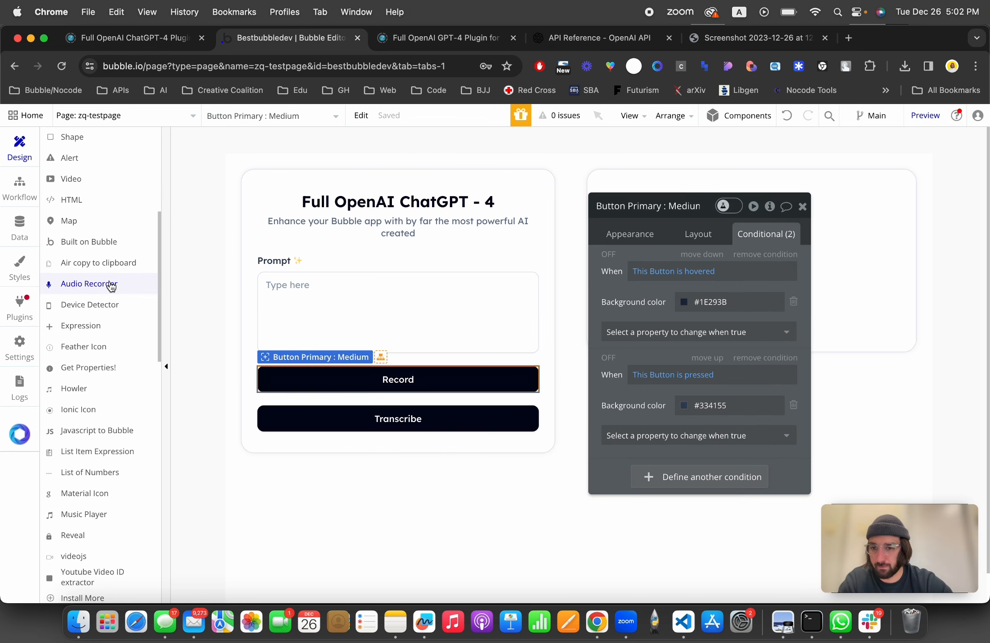
left_click(109, 283)
left_click(311, 241)
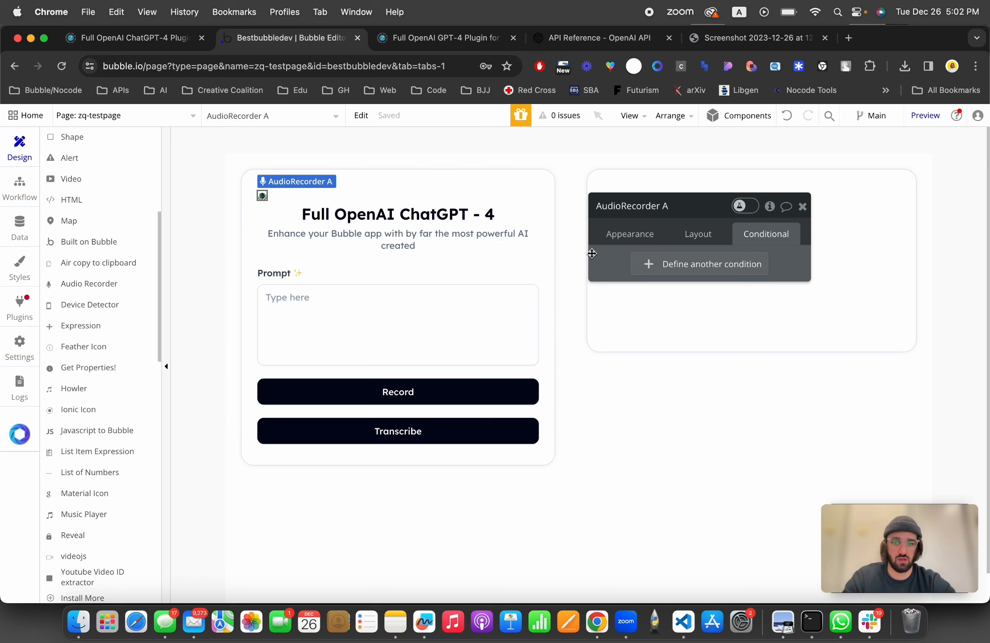
left_click_drag(262, 195, 260, 258)
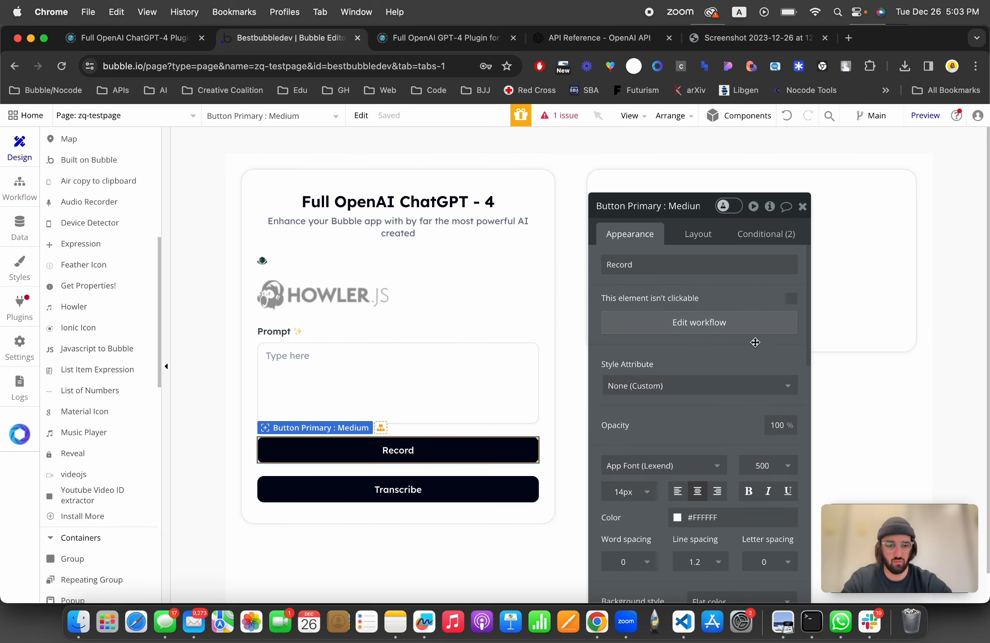
Step: Add a Start AudioRecorder A action to the Record button's click workflow
left_click(735, 331)
left_click(183, 281)
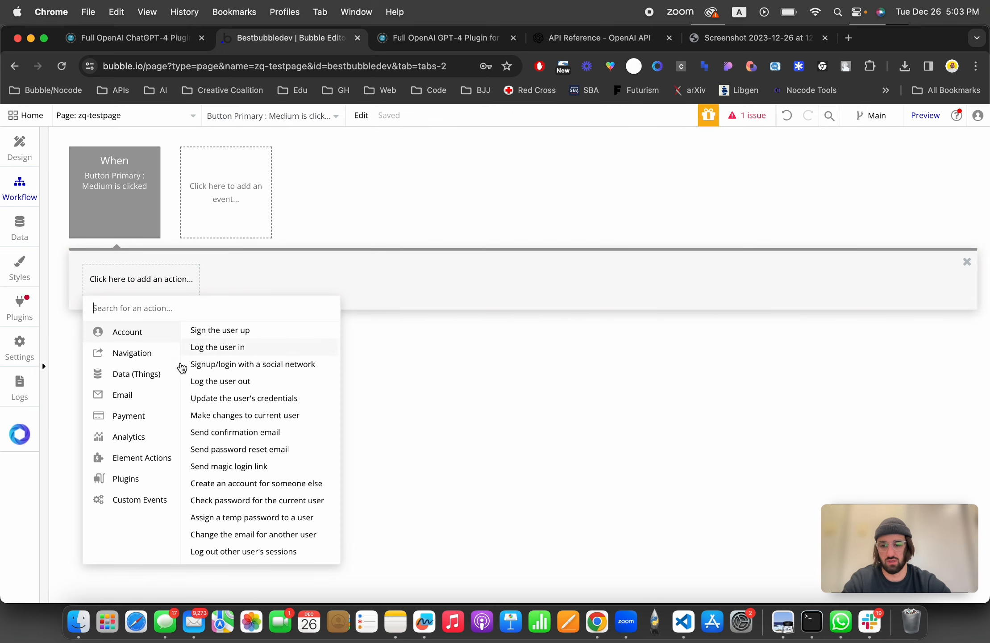
mouse_move(152, 477)
type("rec")
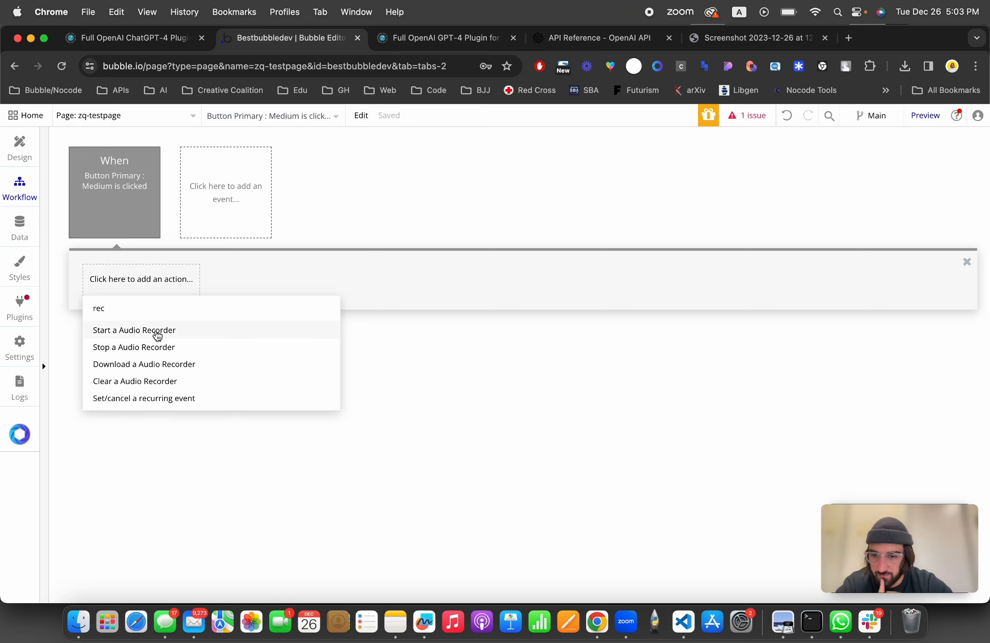
left_click(157, 331)
Step: Add a conditional to the Record button: when AudioRecorder A's Recording Status is yes, its text becomes Stop
left_click(20, 147)
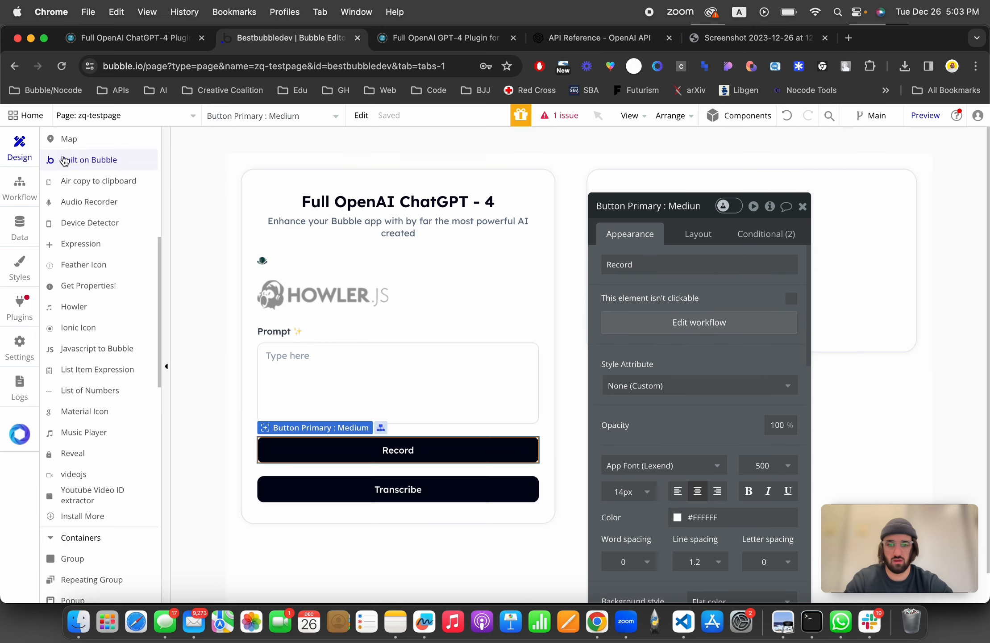
left_click(766, 234)
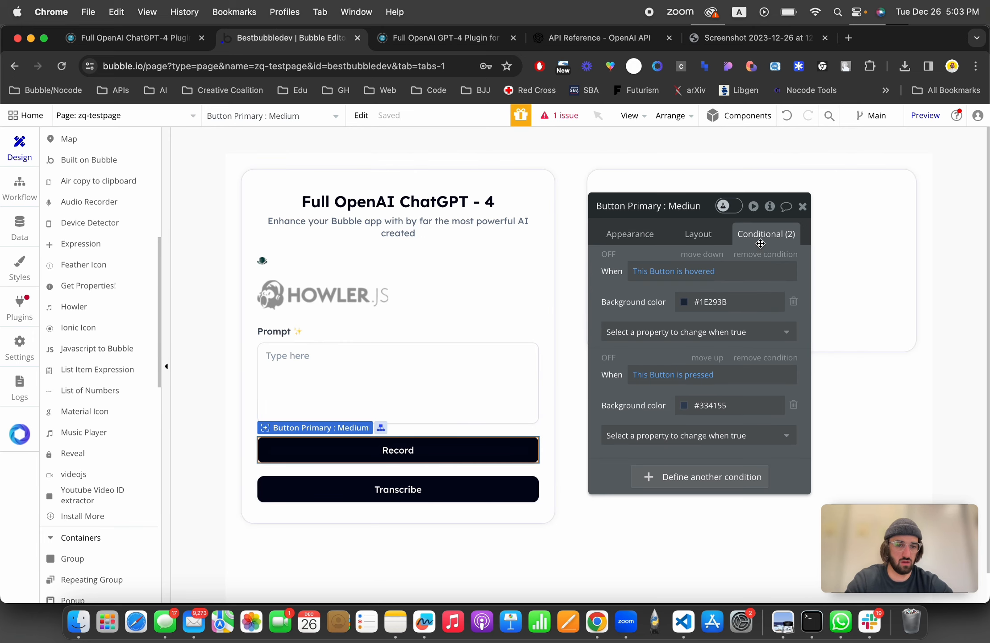
left_click(655, 477)
type("audio")
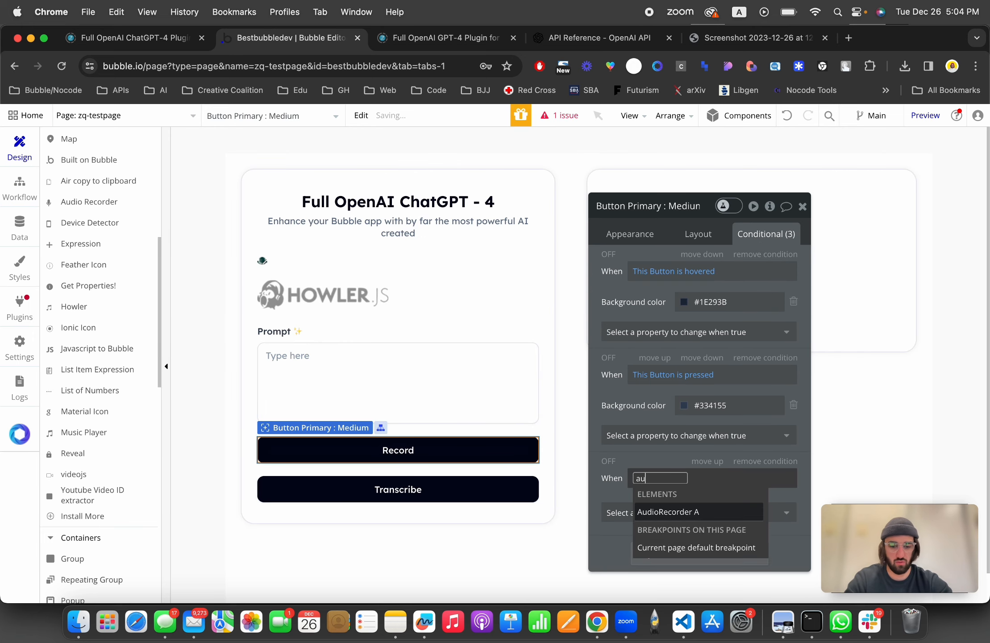
left_click(648, 513)
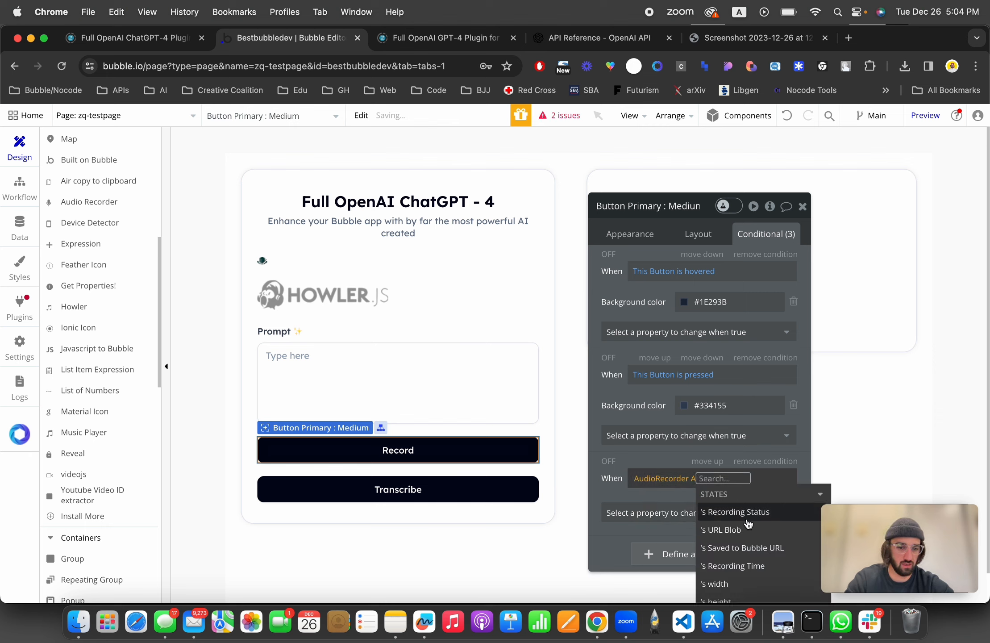
left_click_drag(675, 468, 646, 291)
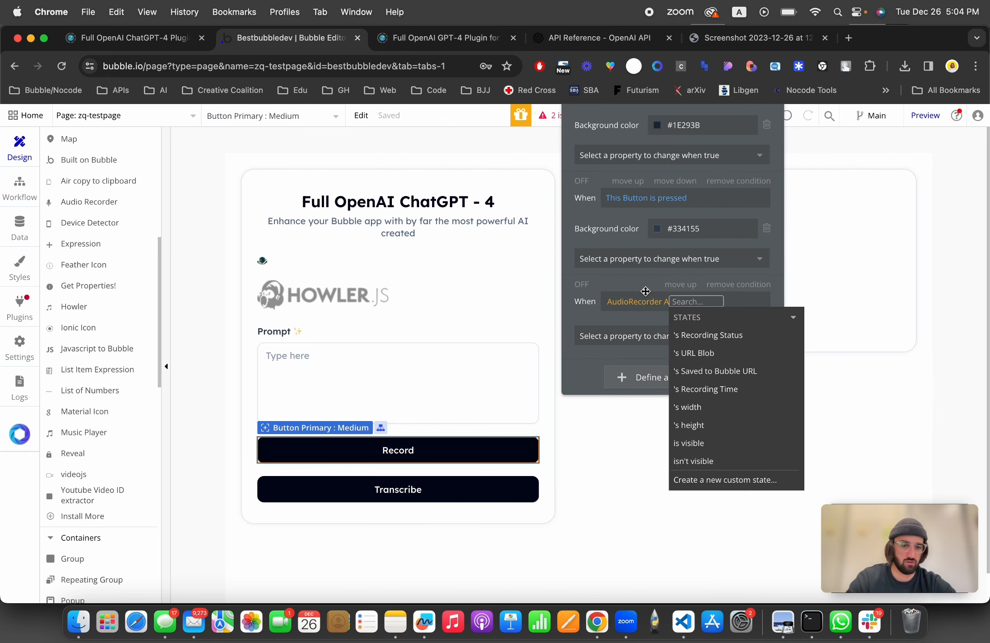
left_click(707, 335)
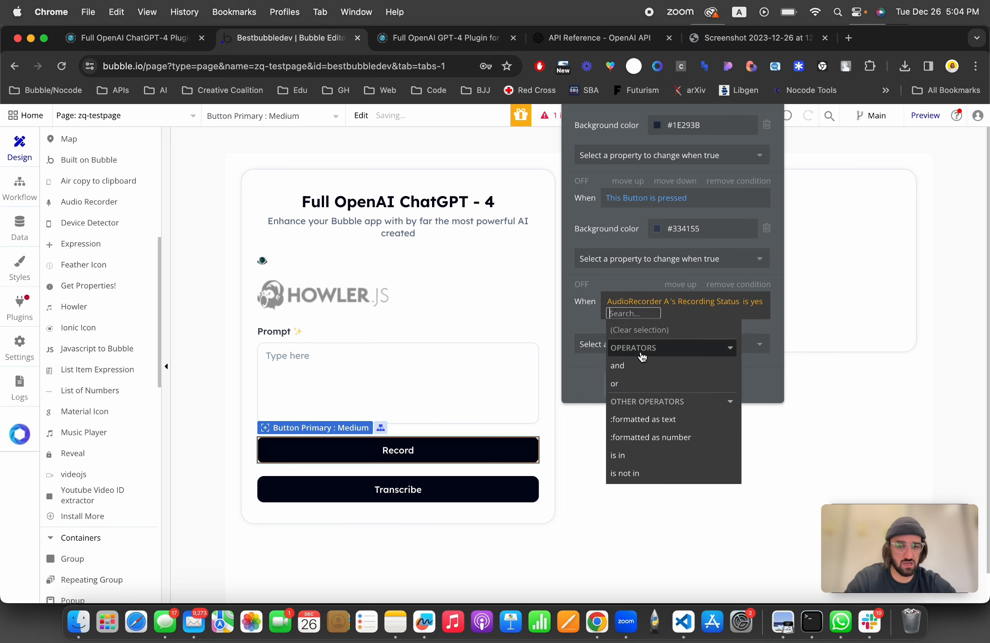
left_click(583, 335)
type("text")
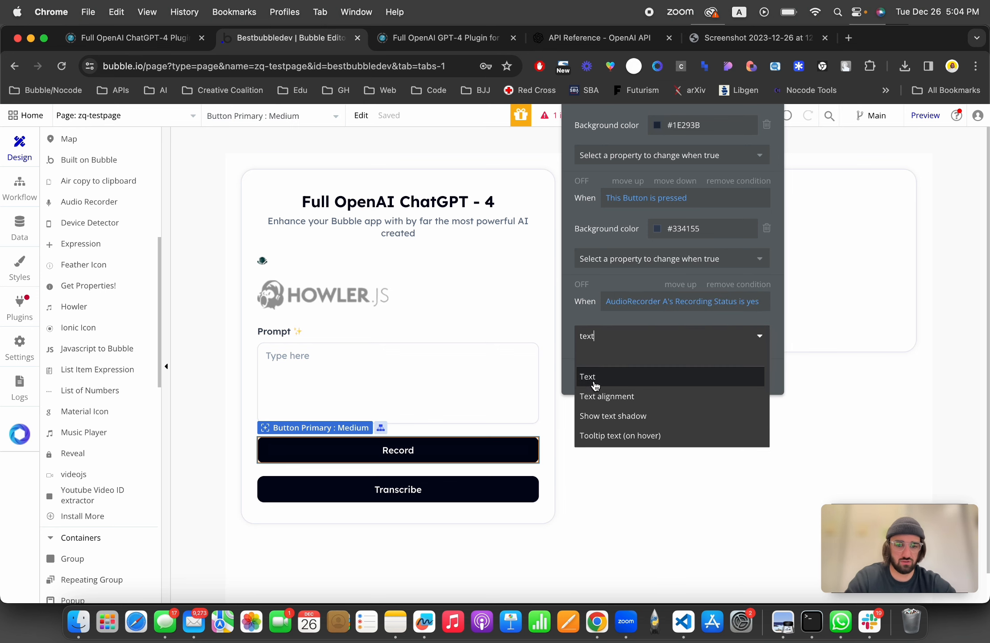
left_click(593, 378)
double_click(664, 343)
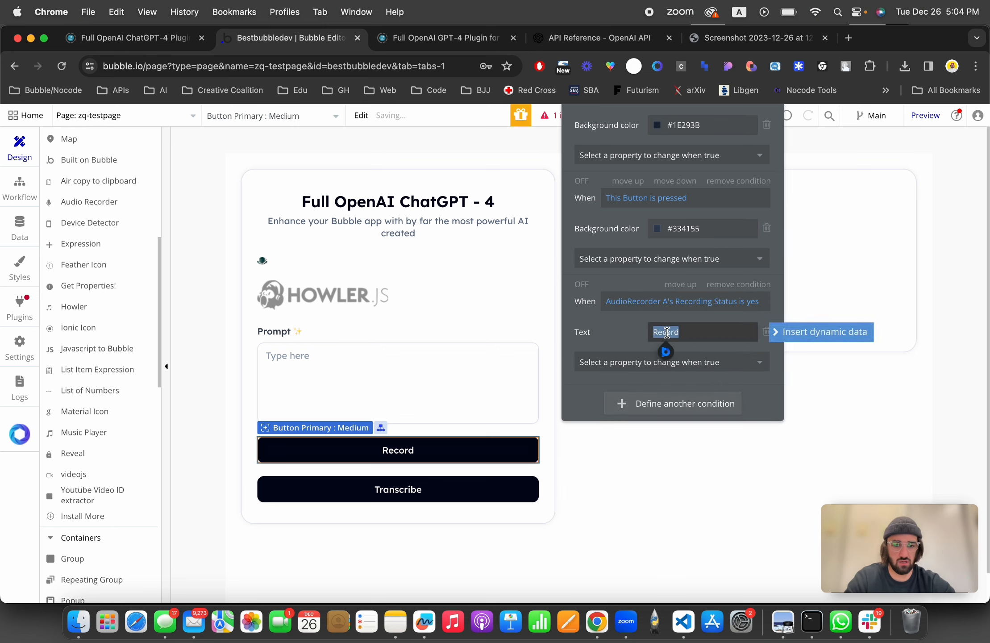
type("Stop")
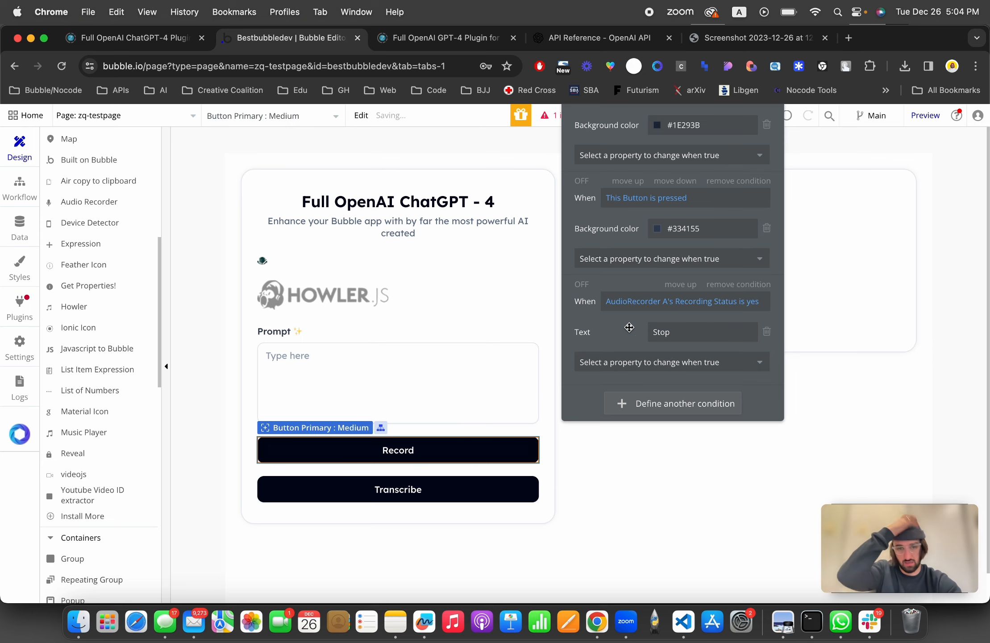
Step: Limit the Record button's click event to run only when AudioRecorder A's Recording Status is no
scroll(607, 181, "up", 3)
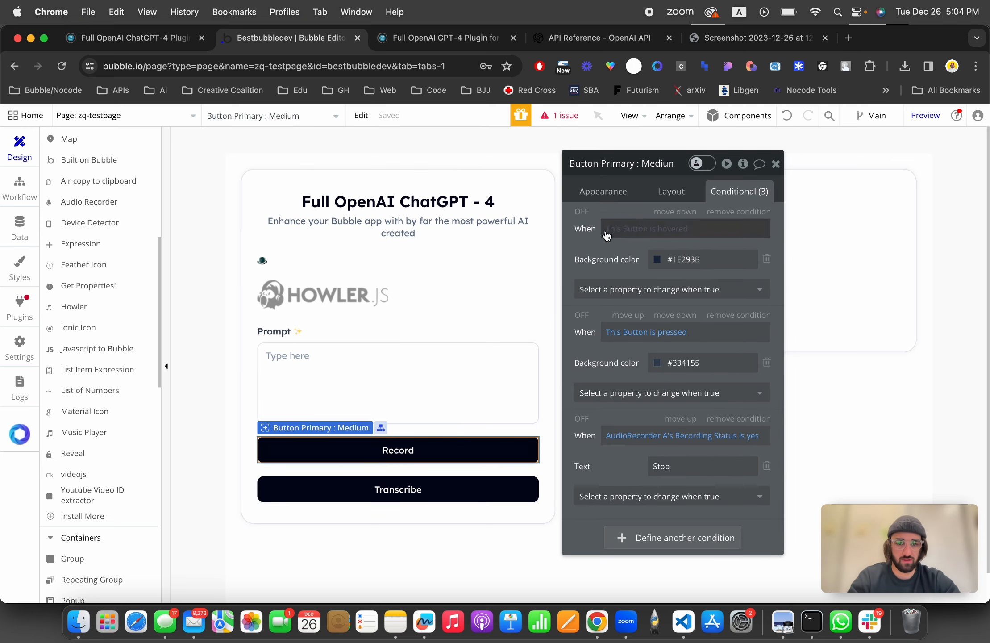
left_click(602, 192)
left_click(643, 281)
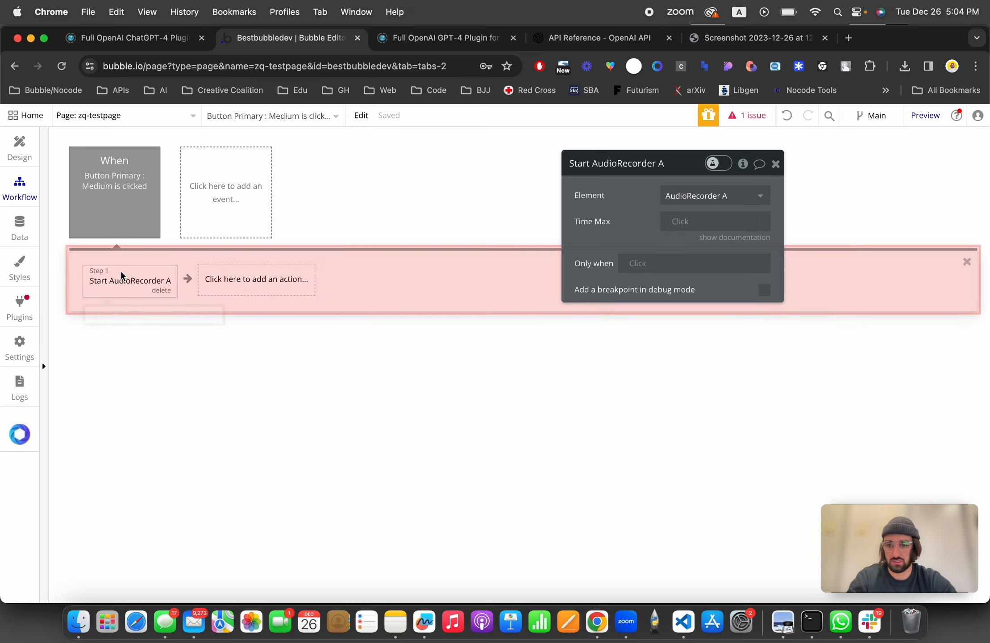
left_click(120, 225)
left_click(634, 281)
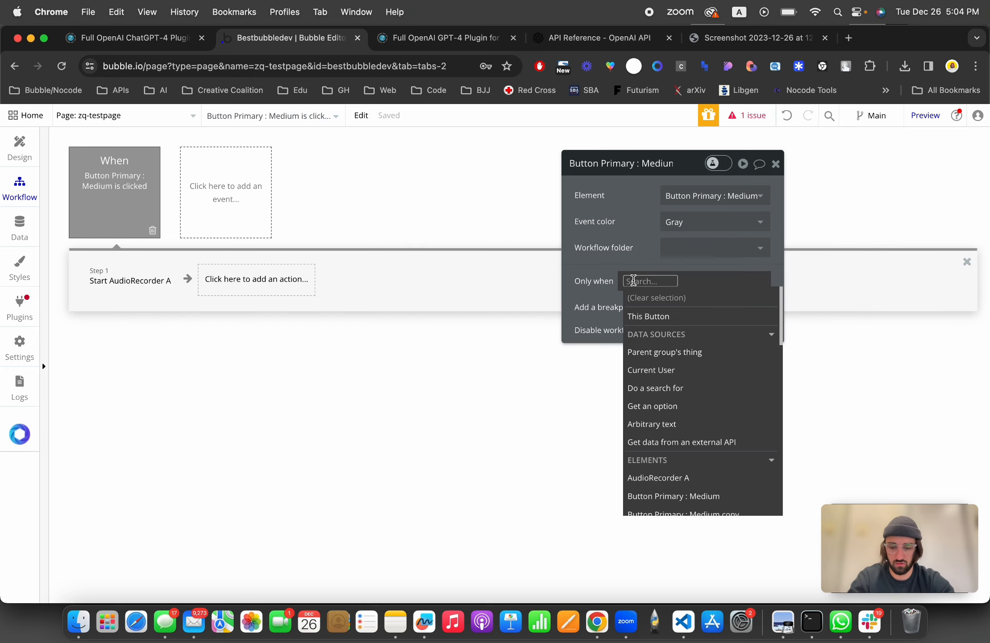
type("audi")
left_click(658, 314)
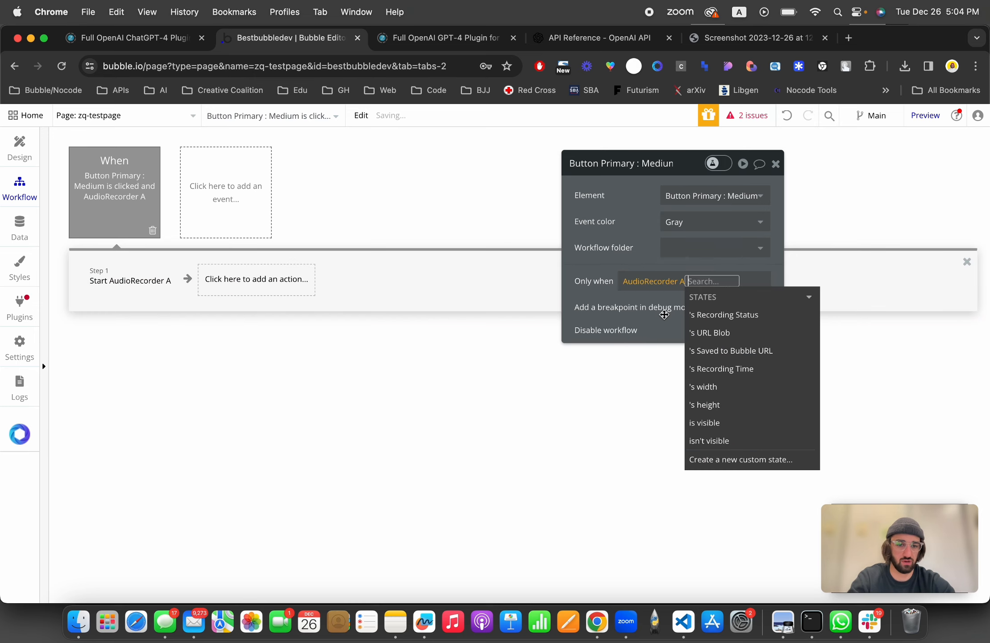
left_click(697, 315)
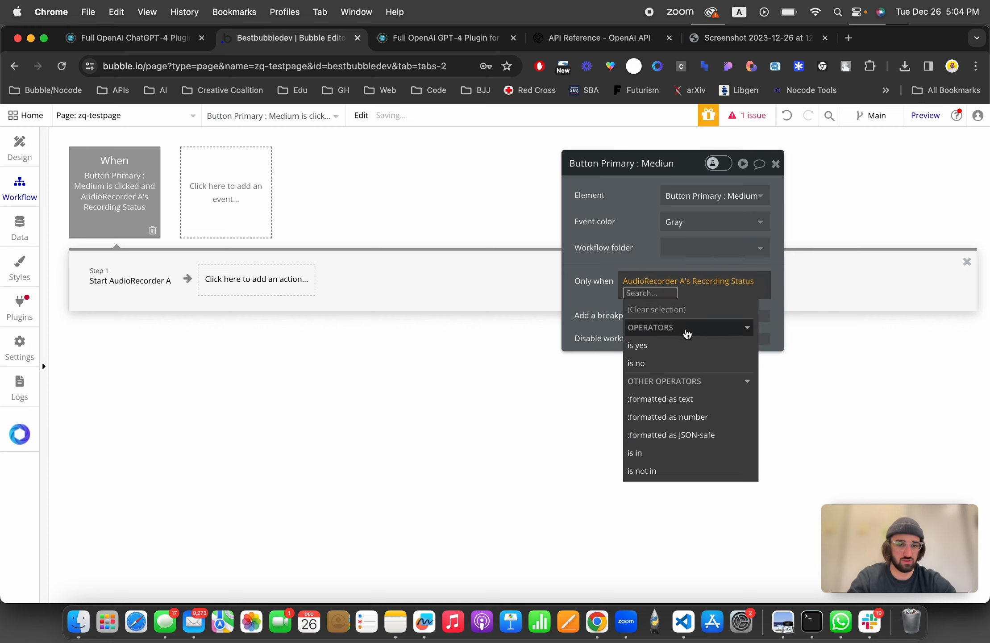
left_click(673, 363)
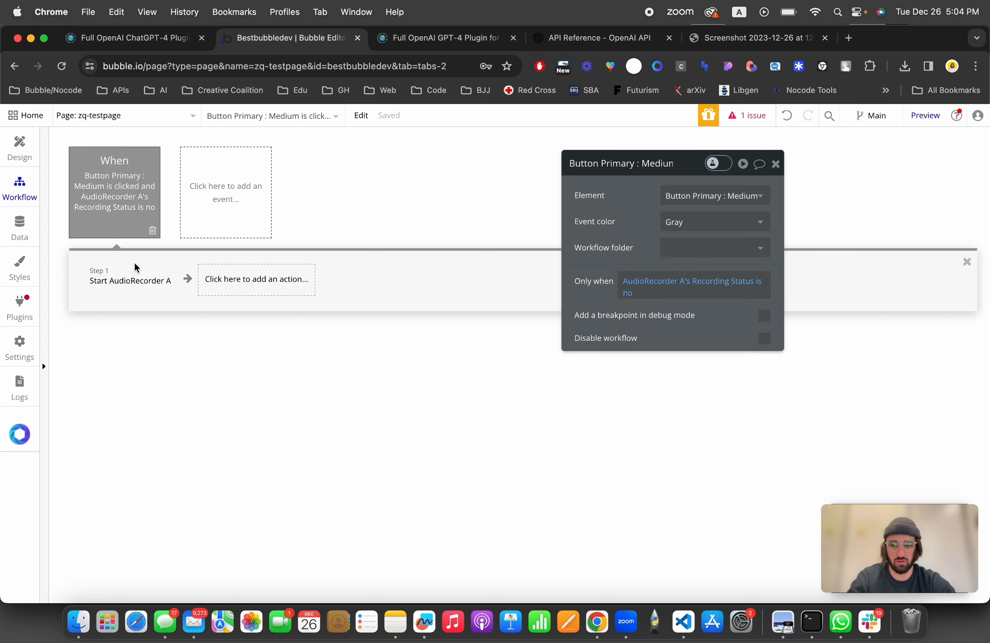
Step: Paste a copy of that event with the condition Recording Status is yes, and remove its Start AudioRecorder A action
key("super+v")
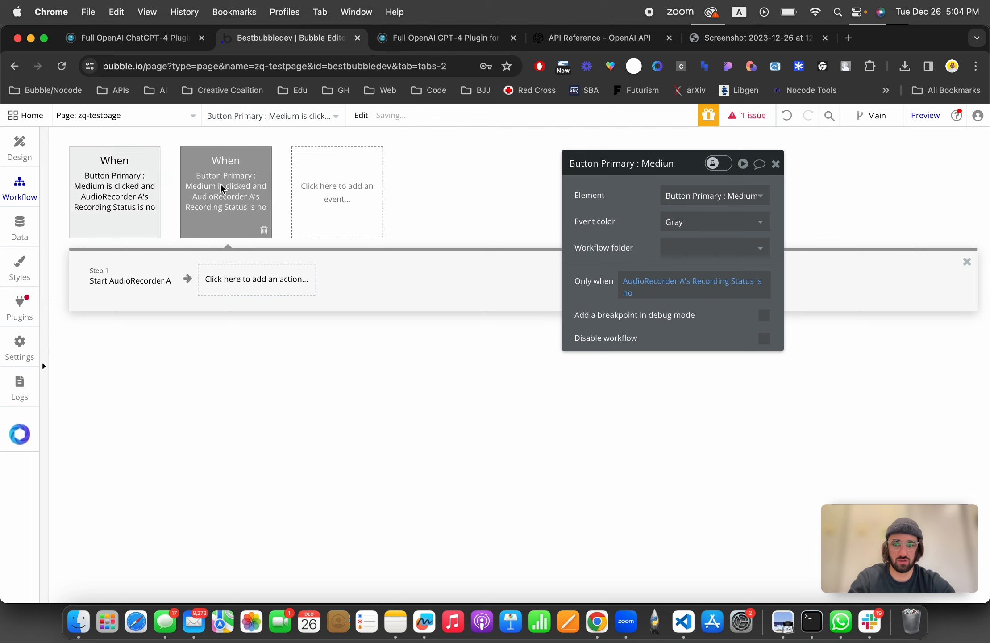
left_click(630, 293)
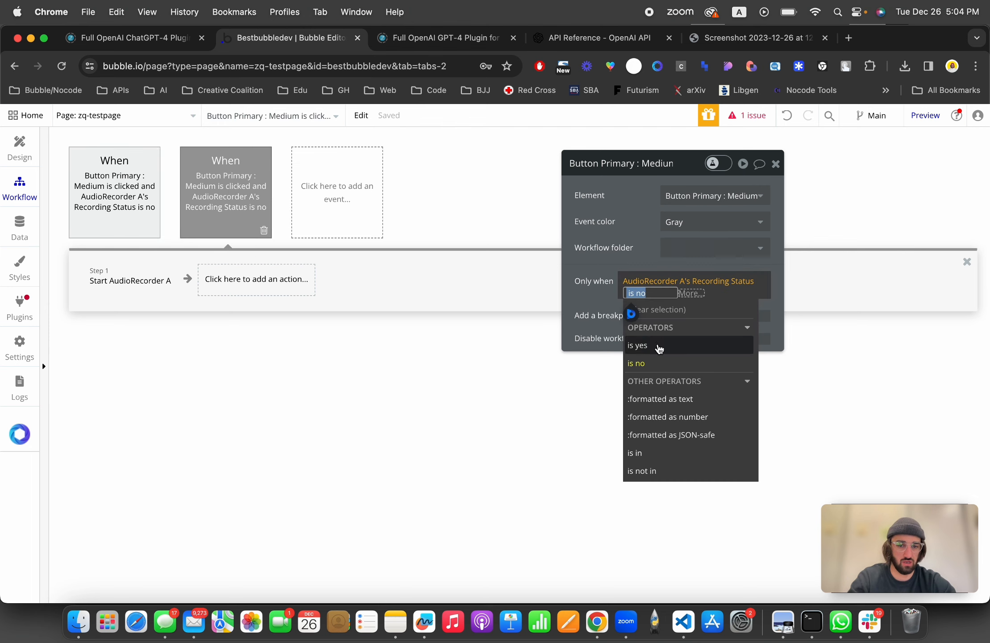
left_click(640, 344)
left_click(105, 275)
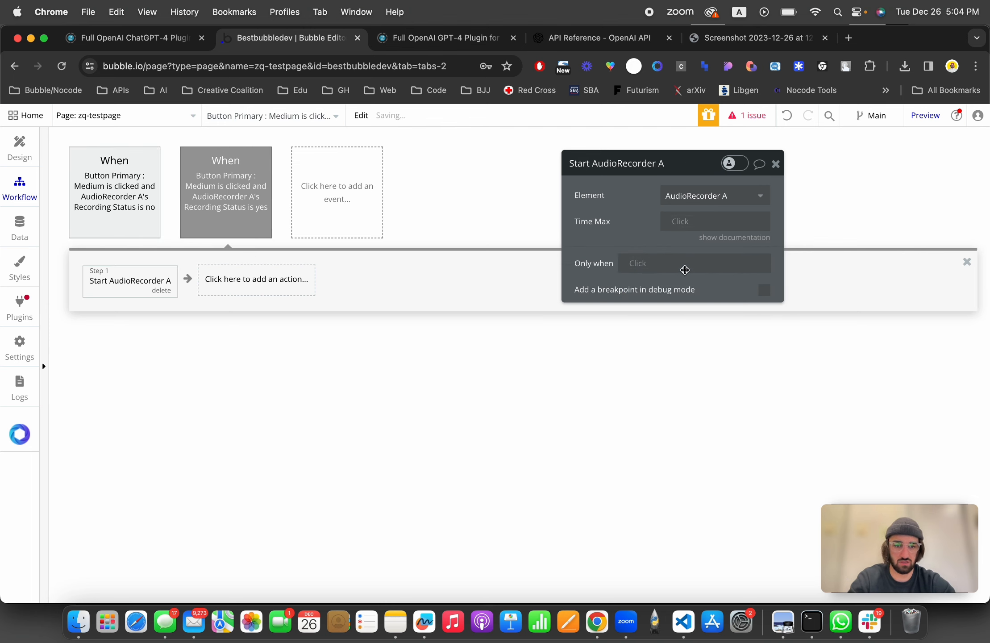
left_click(157, 290)
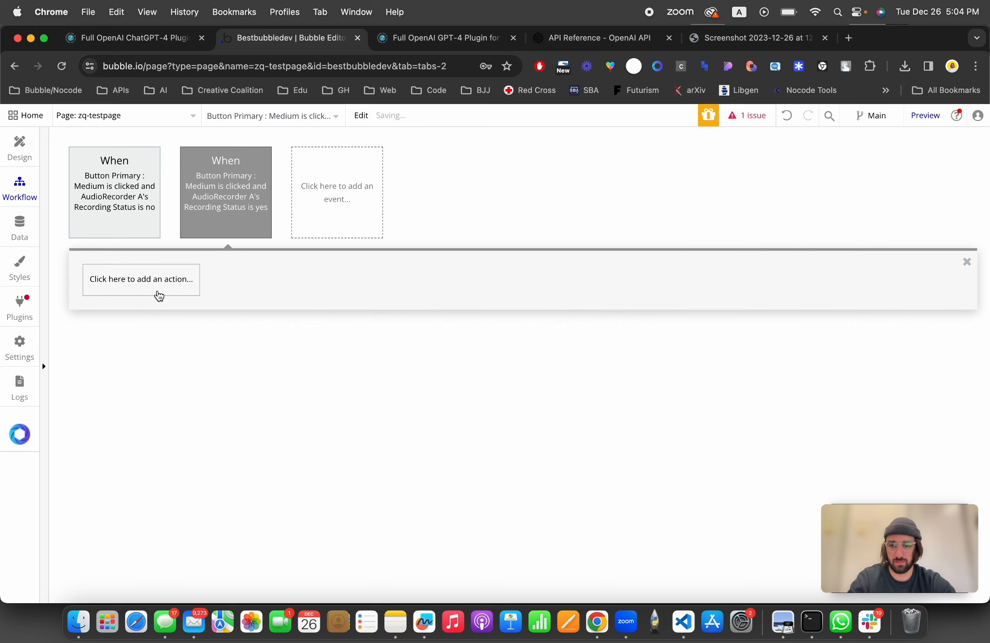
Step: Add a Stop AudioRecorder A action to the click workflow that runs when Recording Status is yes
left_click(156, 290)
type("record")
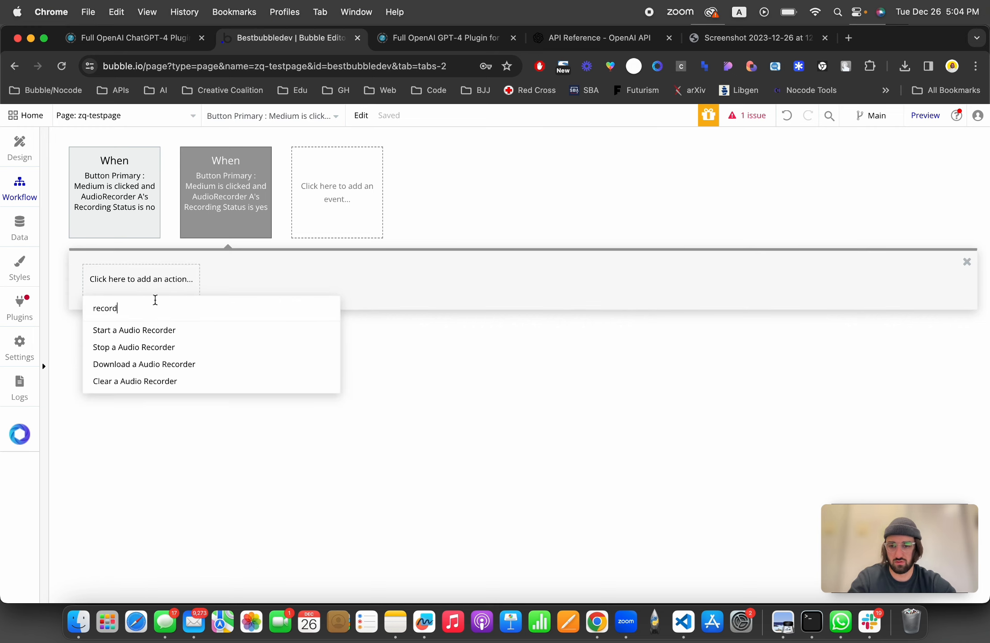
left_click(149, 351)
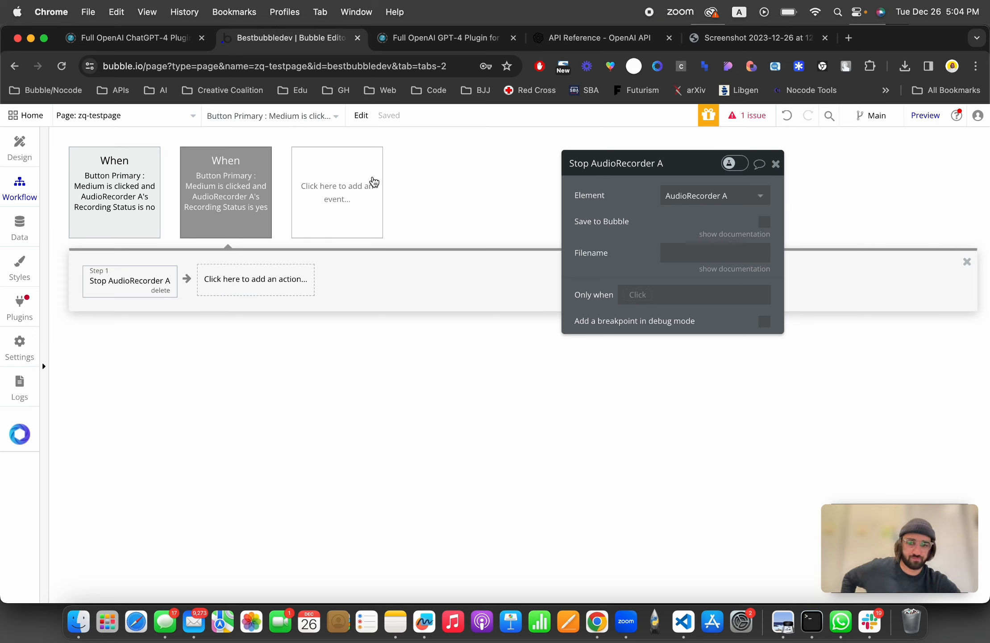
left_click(764, 221)
left_click(745, 234)
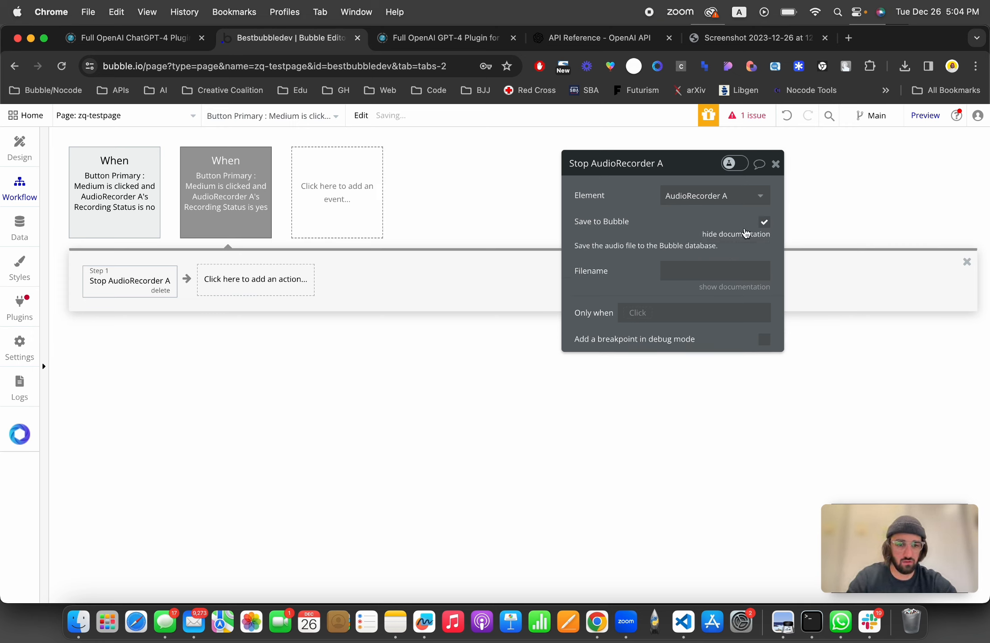
left_click(744, 234)
left_click(764, 221)
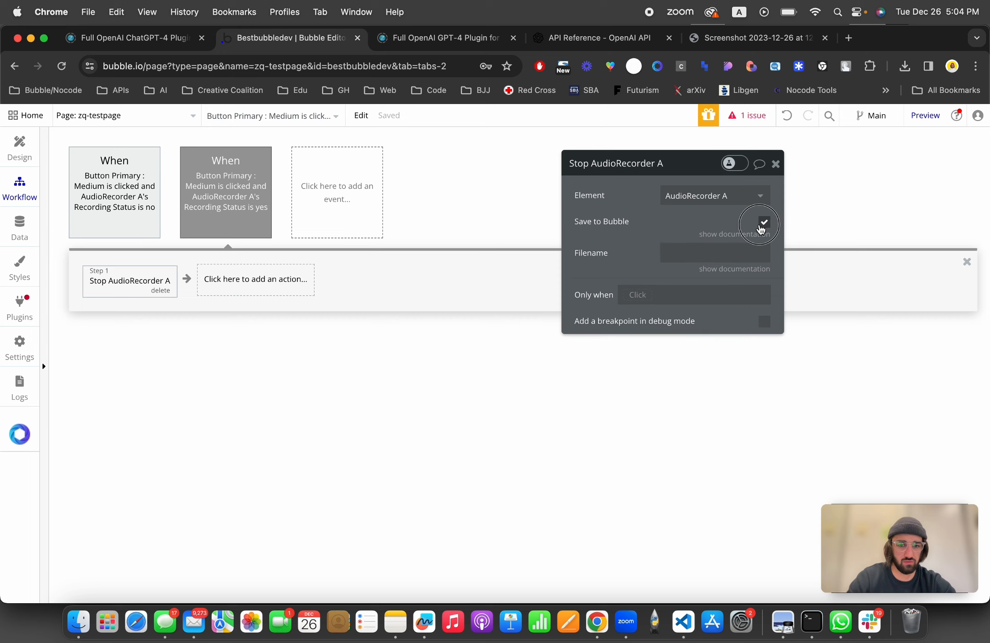
Step: Create a new workflow triggered when AudioRecorder A is saved
left_click(347, 188)
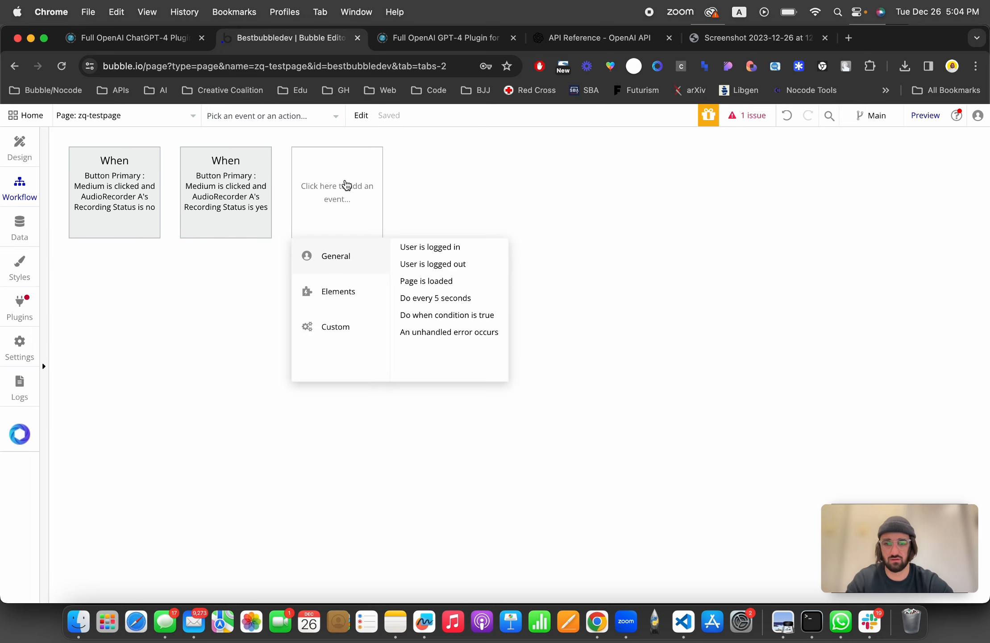
mouse_move(340, 293)
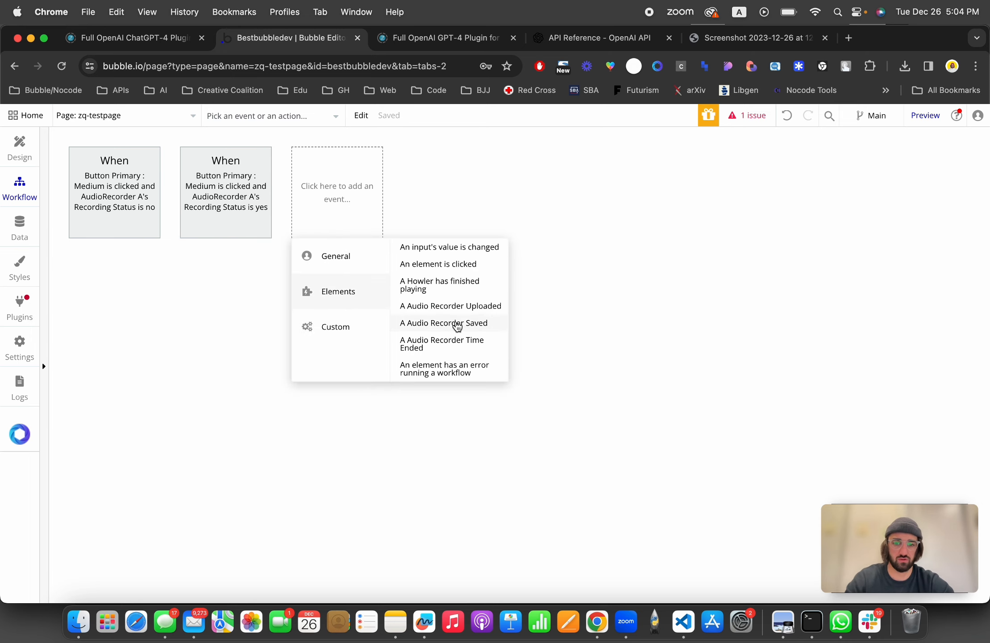
left_click(457, 324)
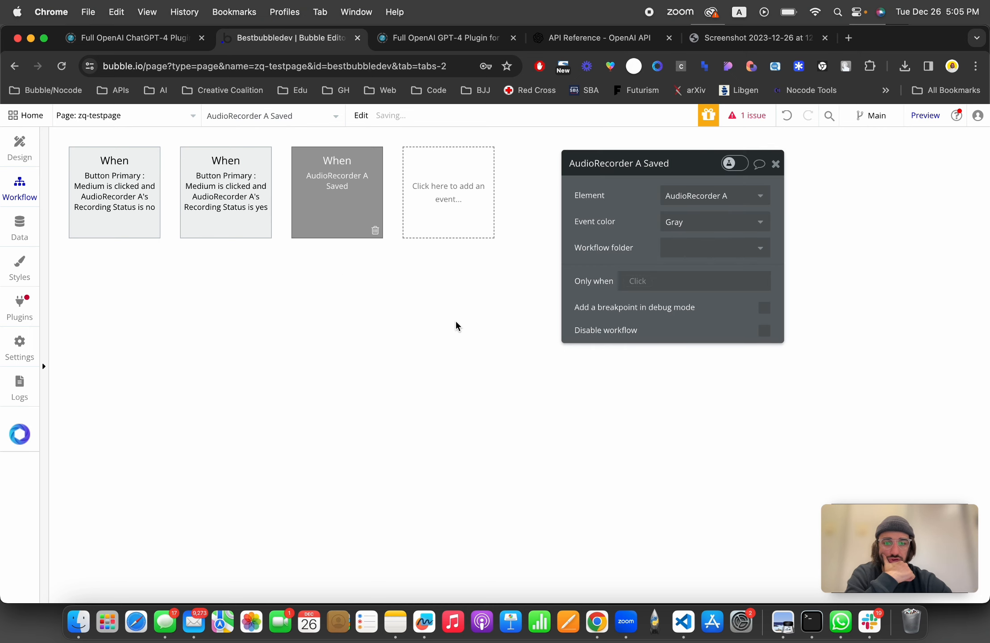
Step: Enable Save to Bubble on the Stop AudioRecorder A action
left_click(245, 179)
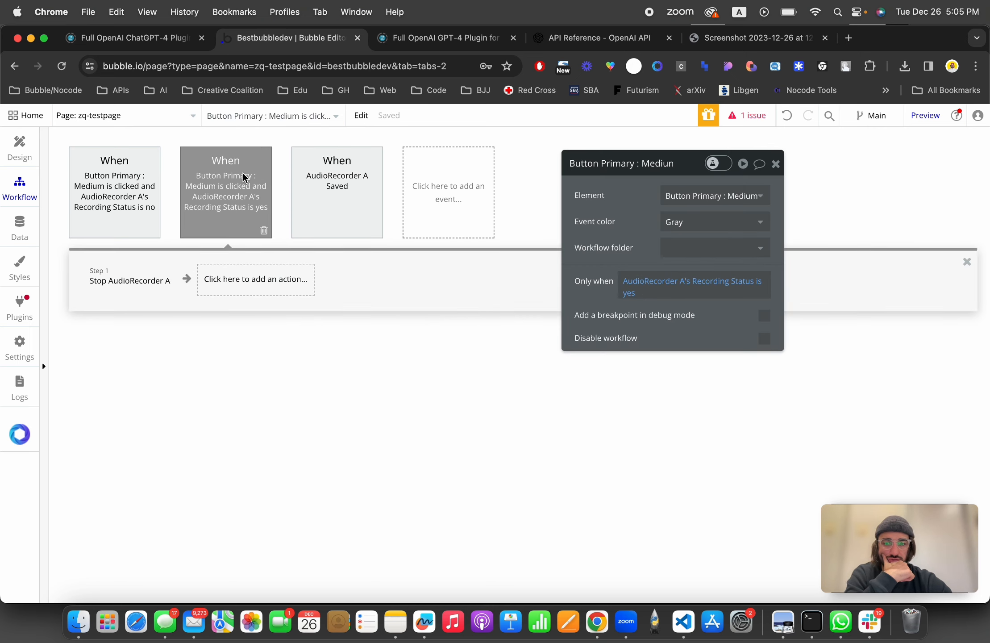
left_click(130, 272)
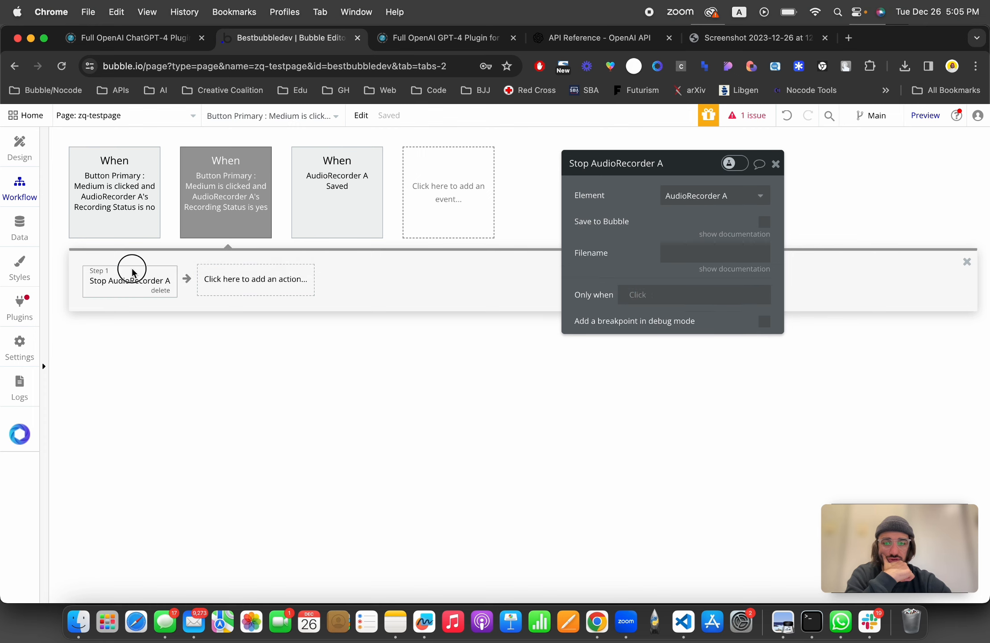
left_click(764, 222)
Step: Add a Set state action to the AudioRecorder A Saved workflow
left_click(331, 190)
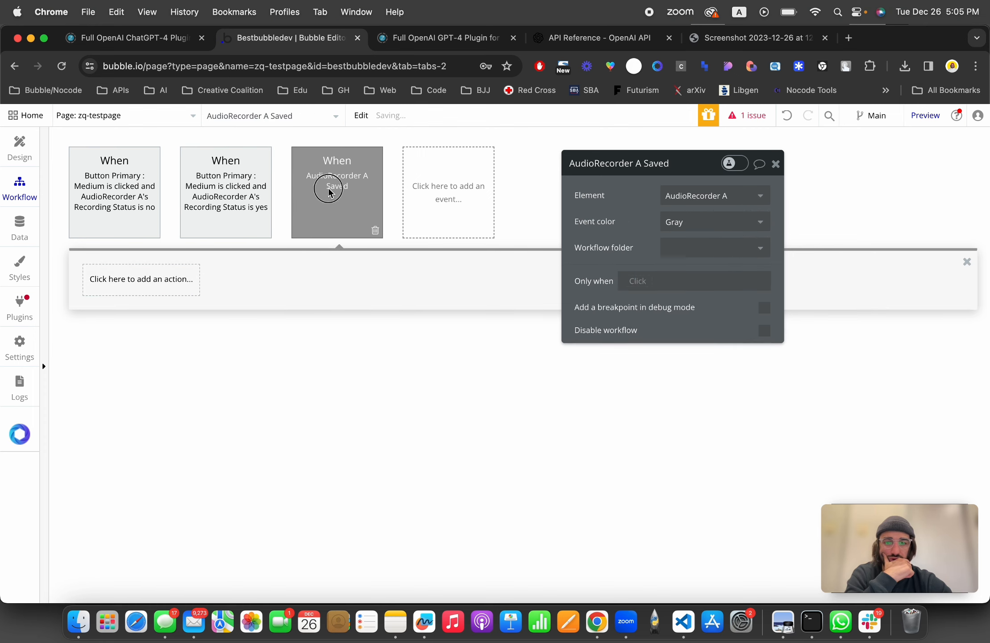
left_click(142, 288)
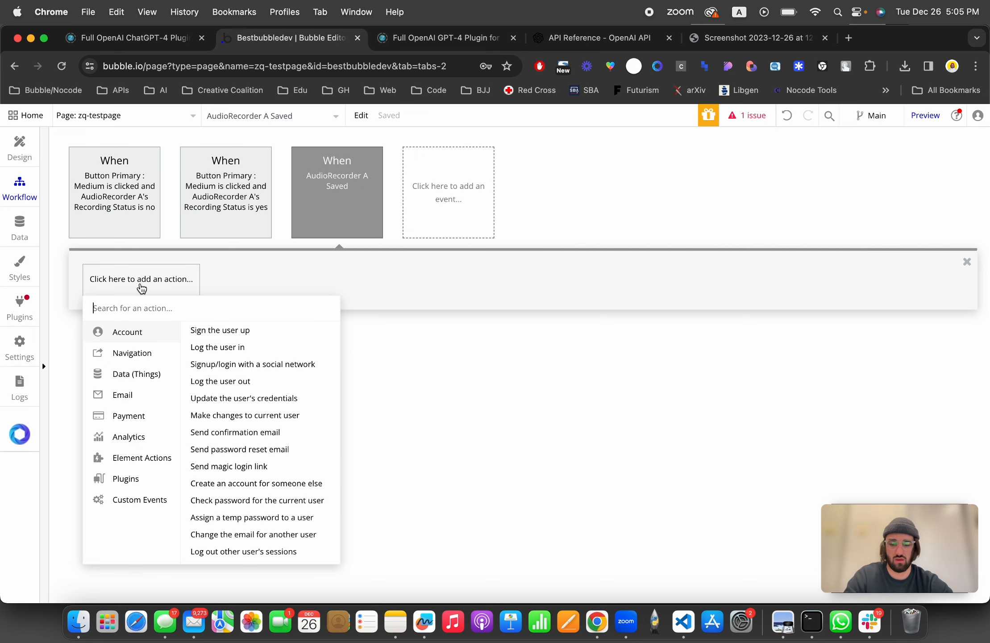
type("state")
left_click(129, 330)
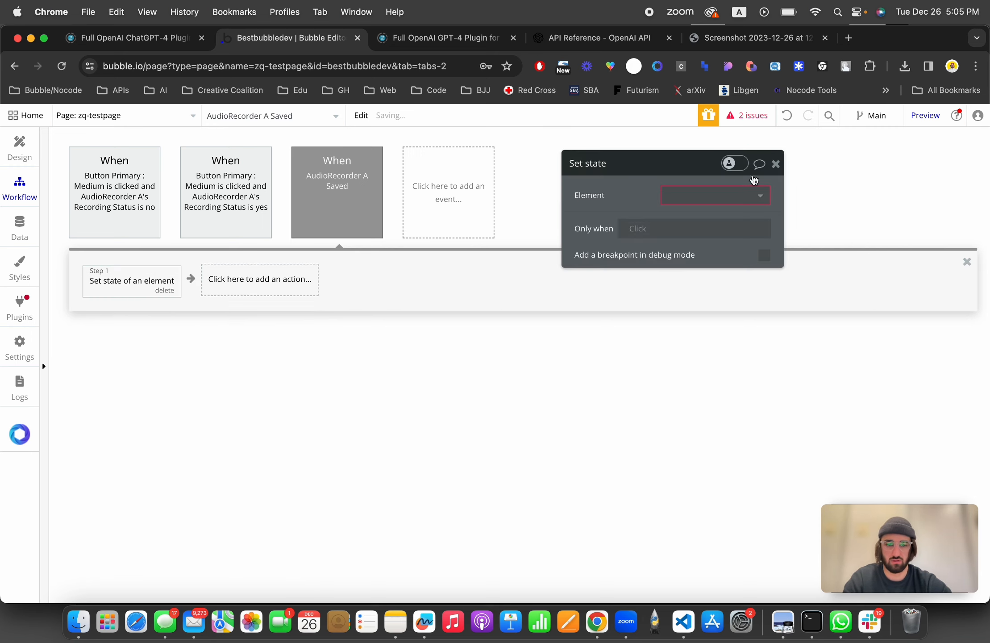
Step: Target zq-testpage and create a new text custom state named cs-audio-url for the action
left_click(718, 195)
left_click(714, 211)
left_click(709, 223)
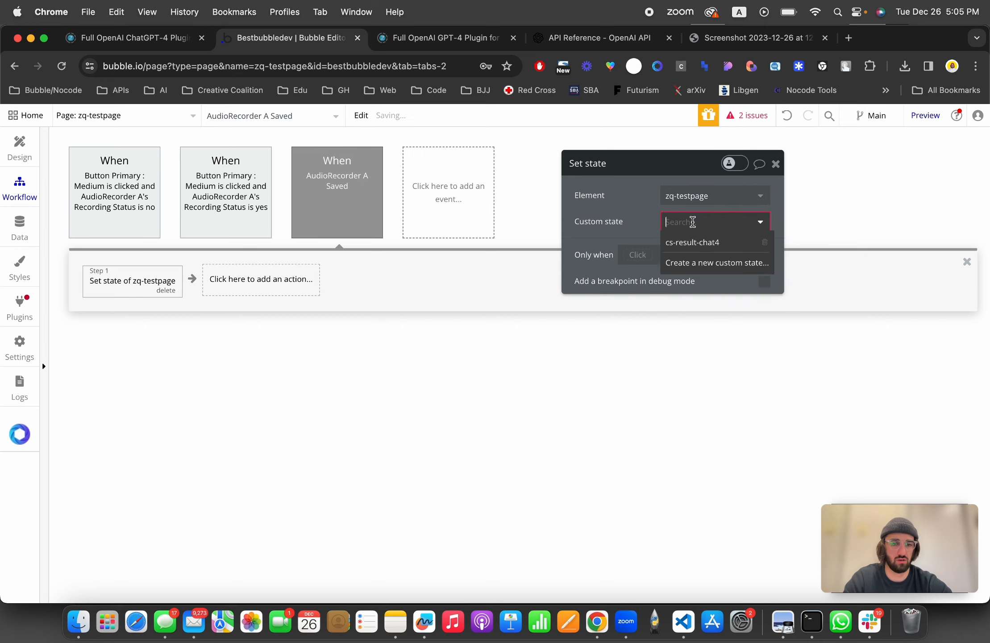
left_click(696, 263)
type("cs-audio-url")
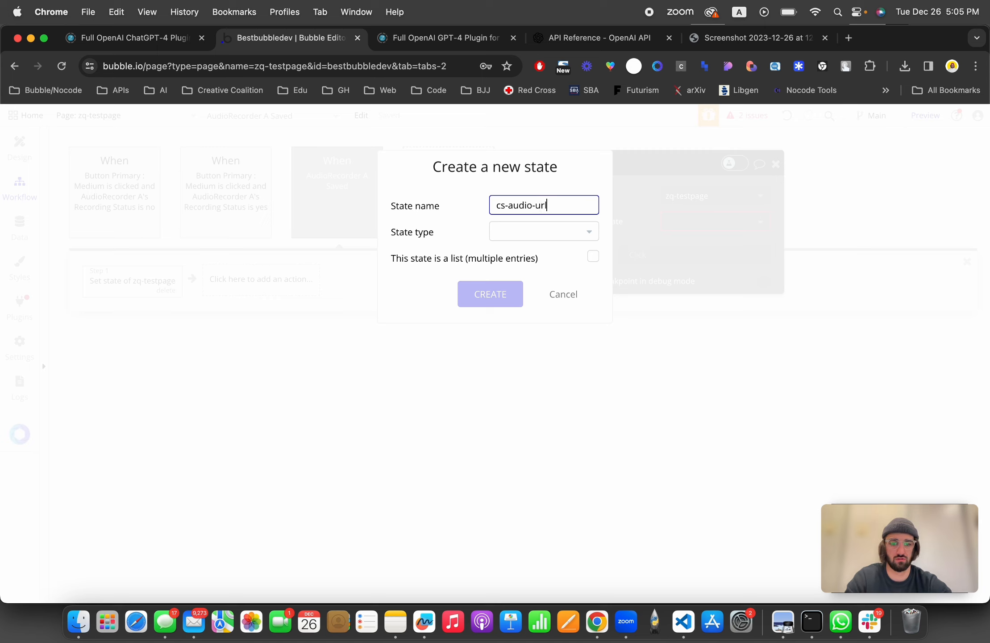
left_click(550, 232)
type("text")
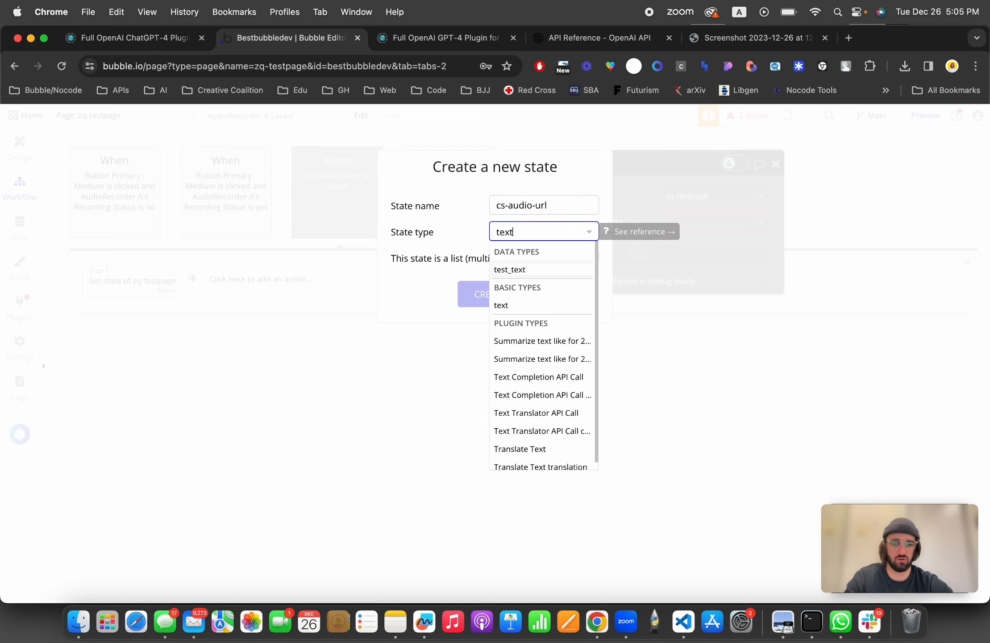
left_click(523, 304)
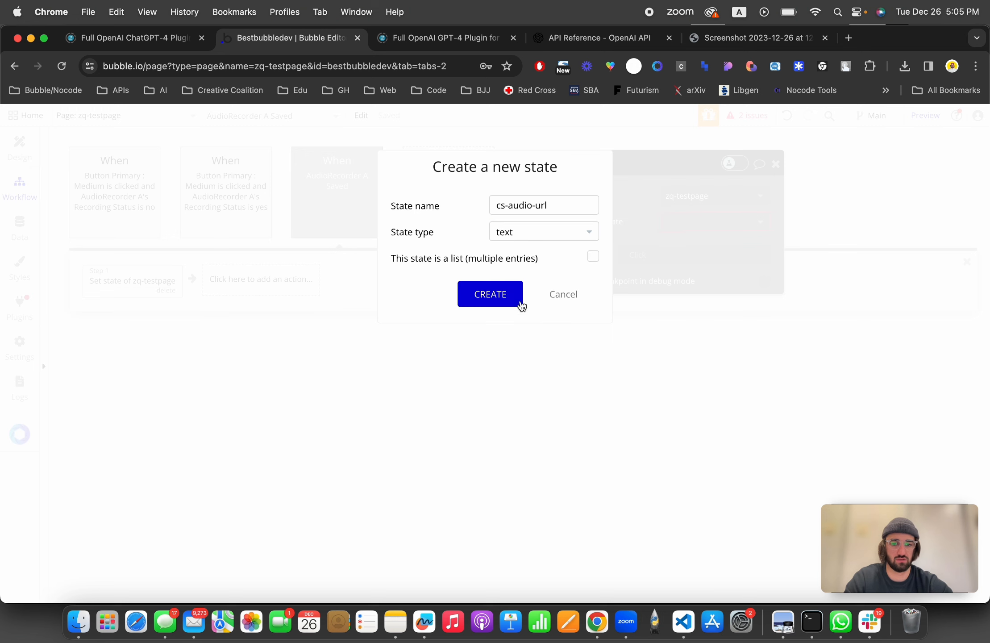
left_click(499, 302)
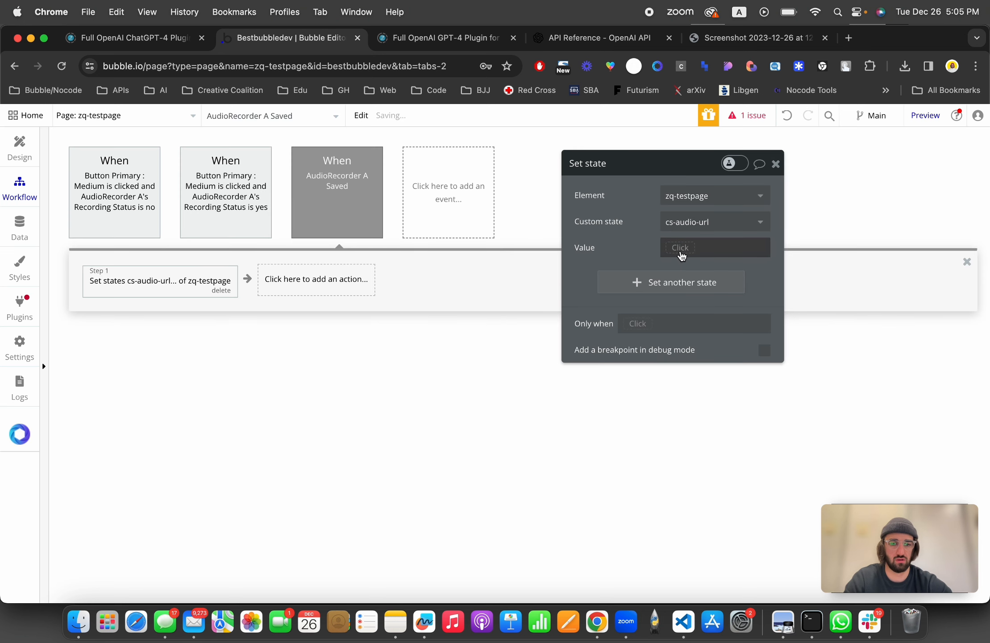
Step: Set the state's value to AudioRecorder A's URL Blob
left_click(681, 248)
type("aud")
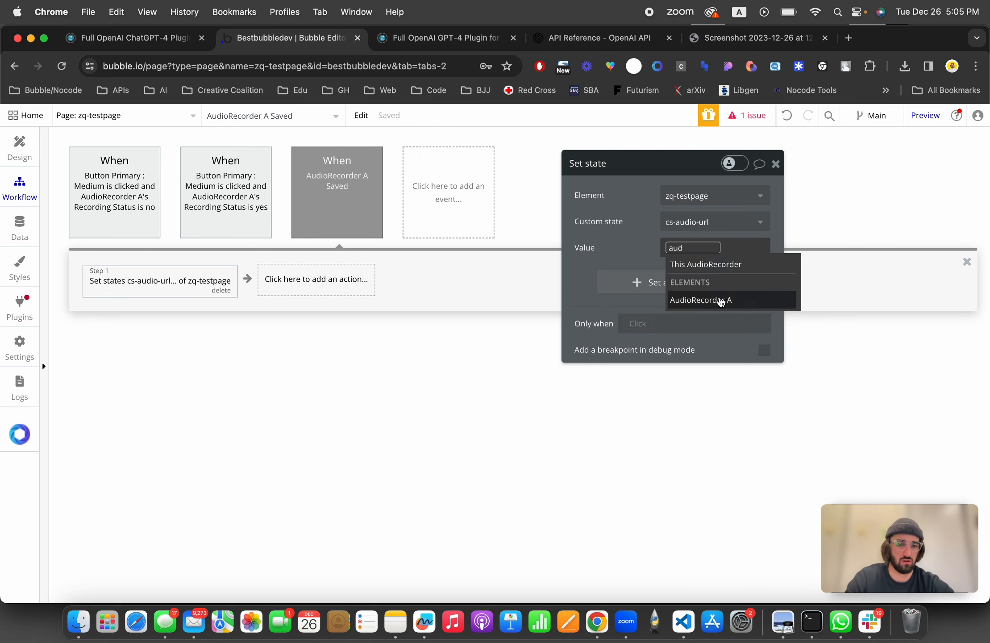
left_click(719, 300)
left_click(738, 313)
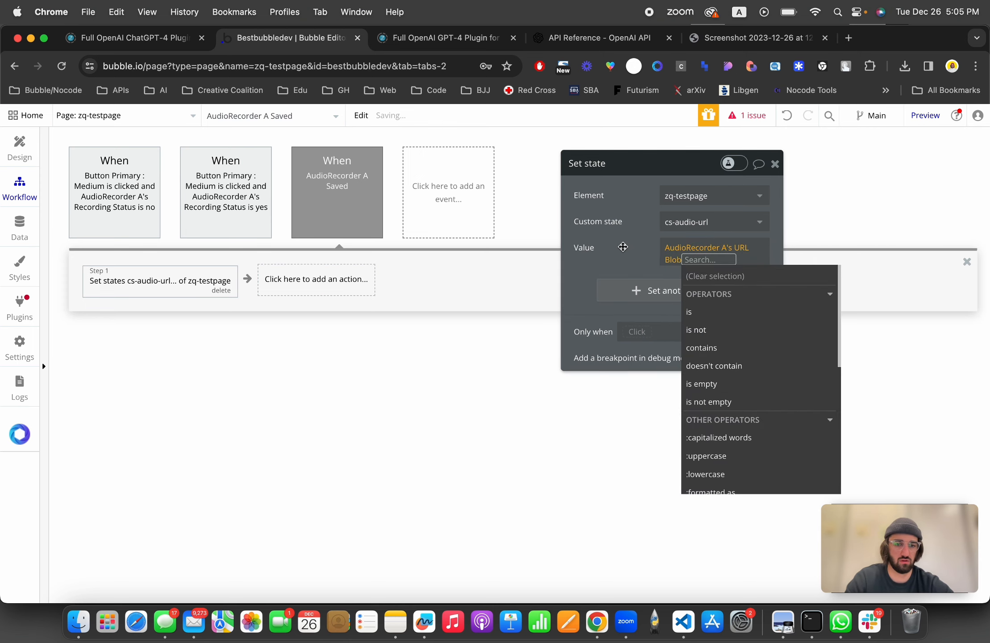
left_click(623, 247)
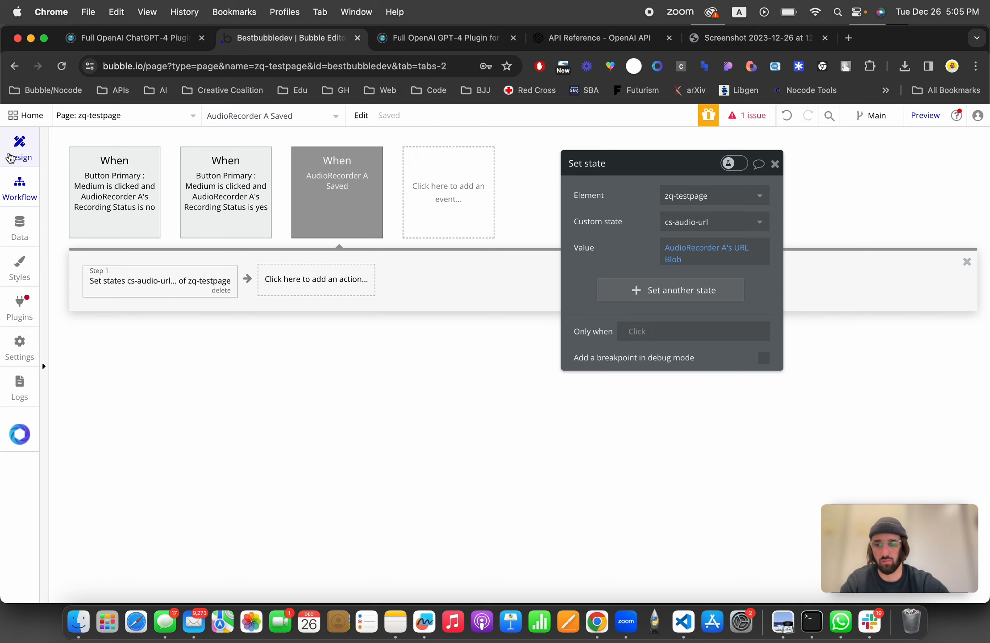
Step: Make the result text element display zq-testpage's cs-audio-url instead of cs-result-chat4
left_click(4, 150)
double_click(705, 259)
left_click(550, 307)
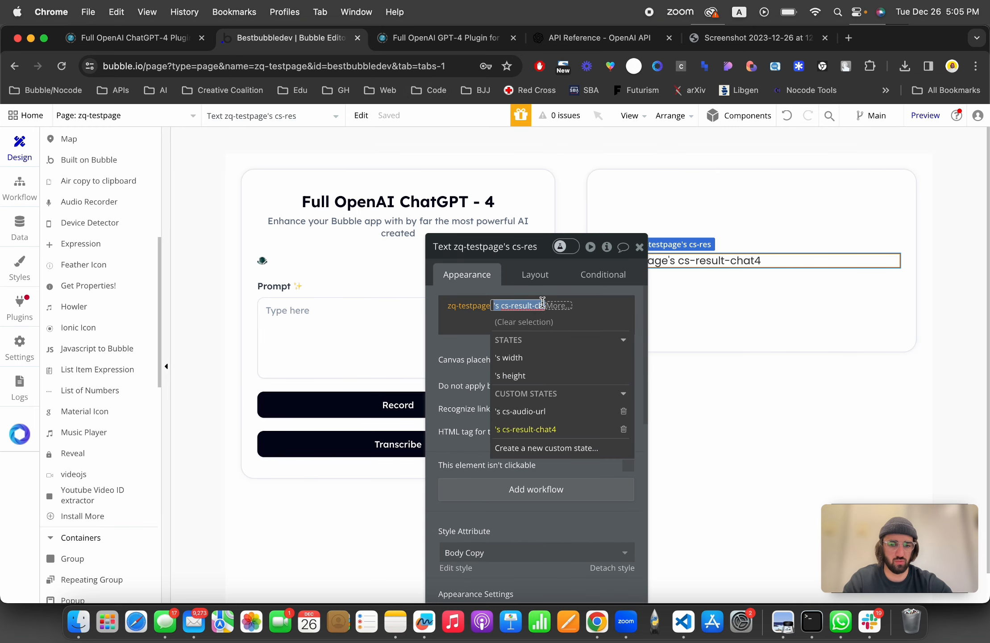
left_click(551, 411)
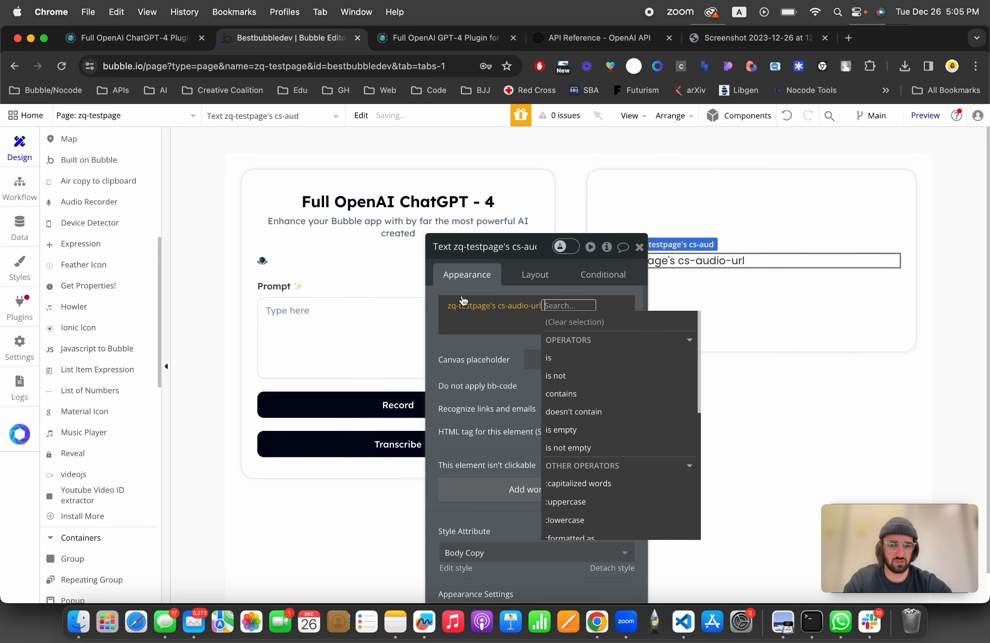
left_click(458, 286)
Step: Preview the page and reload it with debug_mode set to false
left_click(440, 37)
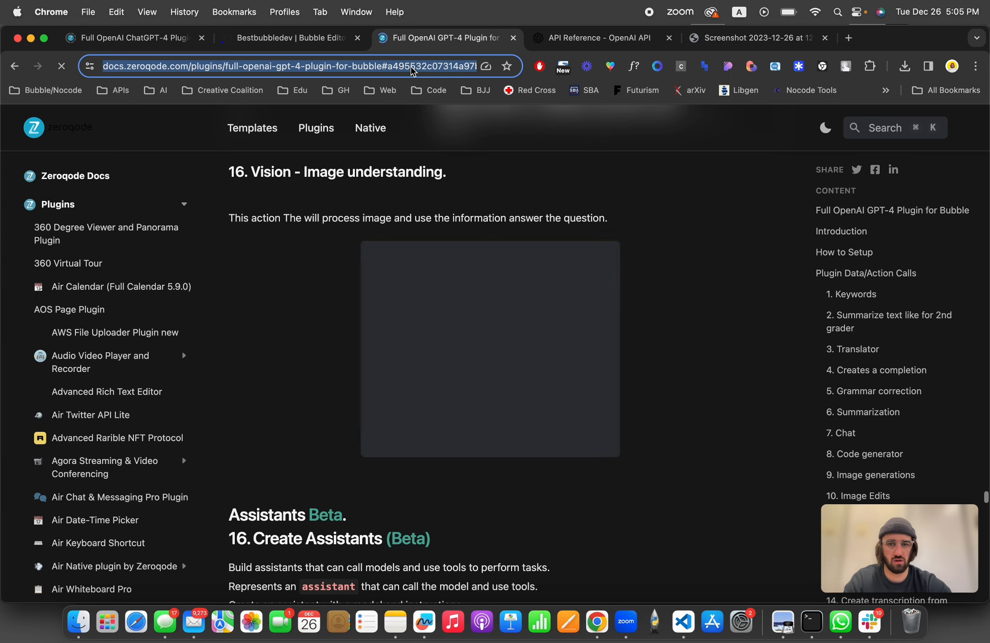
left_click(290, 37)
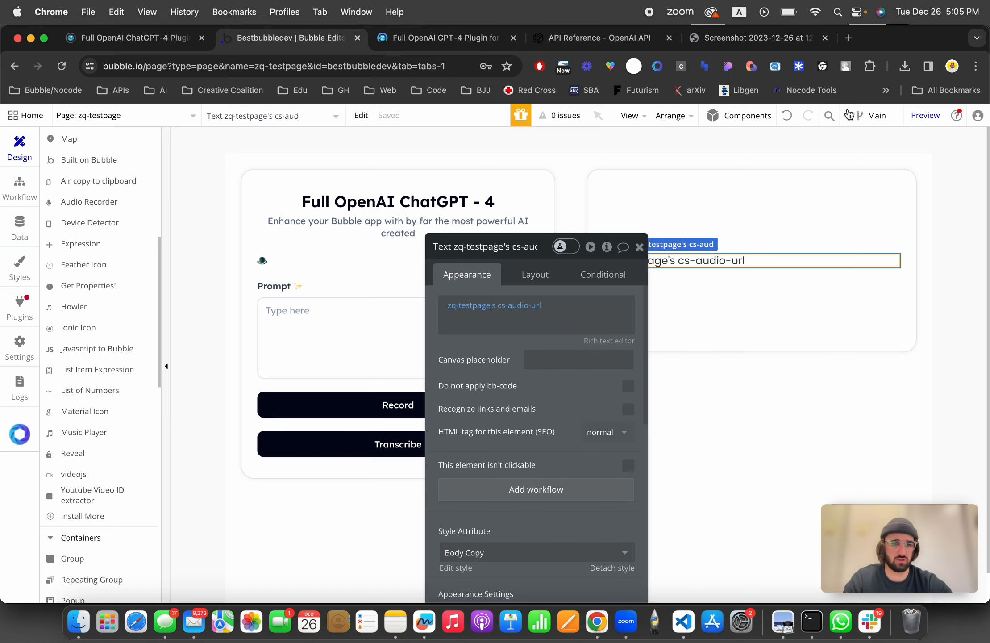
left_click(925, 115)
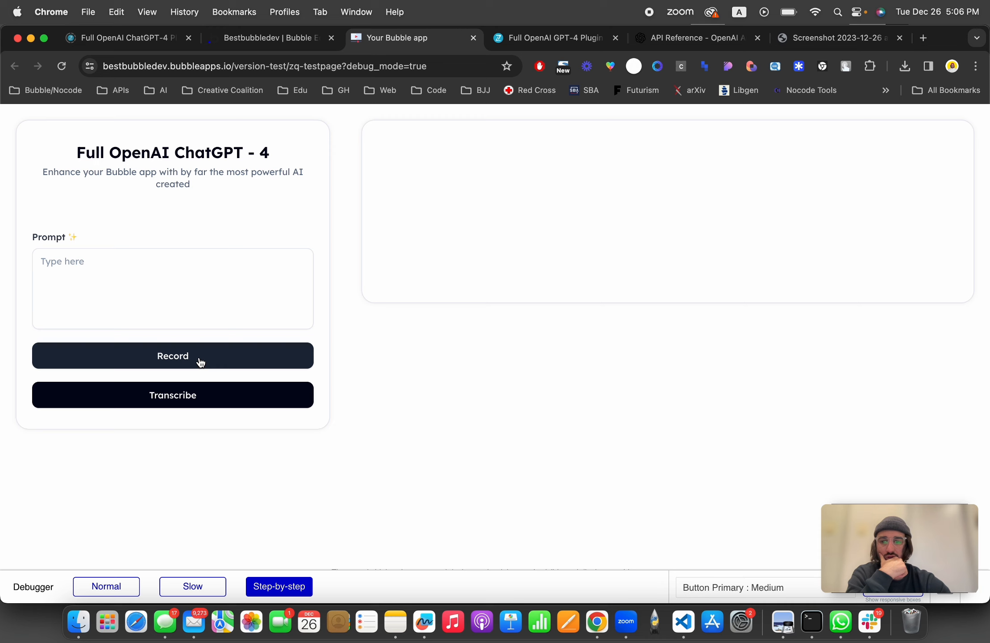
double_click(454, 71)
type("fals")
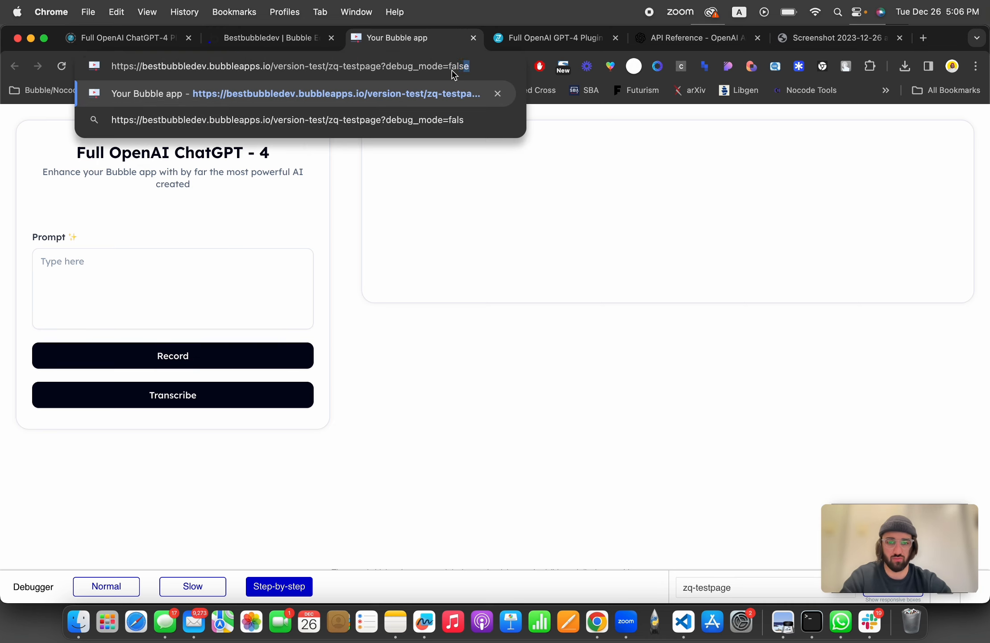
key("Return")
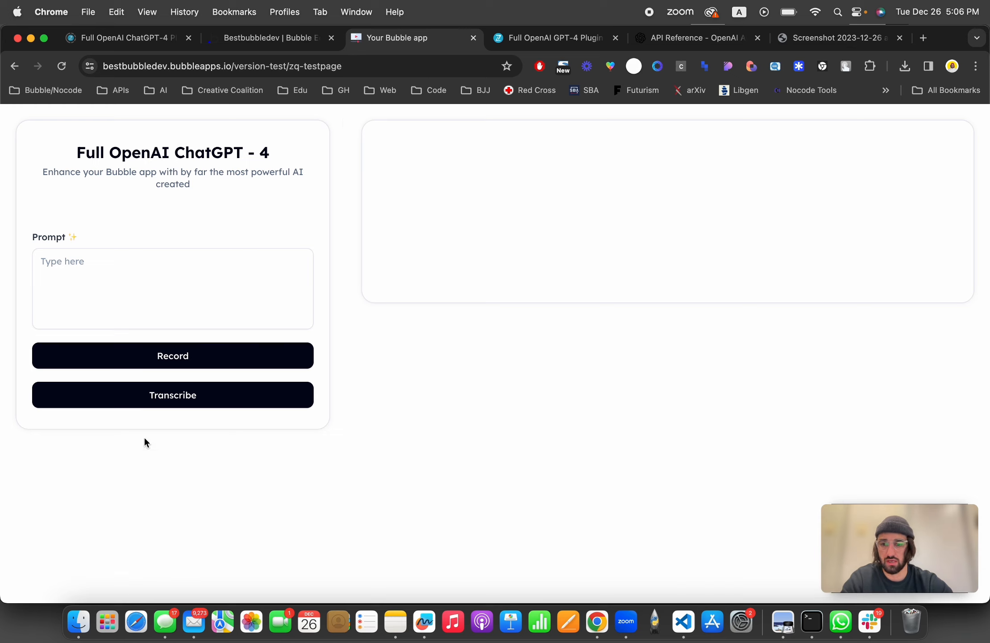
Step: Test recording and stopping audio, then inspect the displayed audio URL
left_click(139, 355)
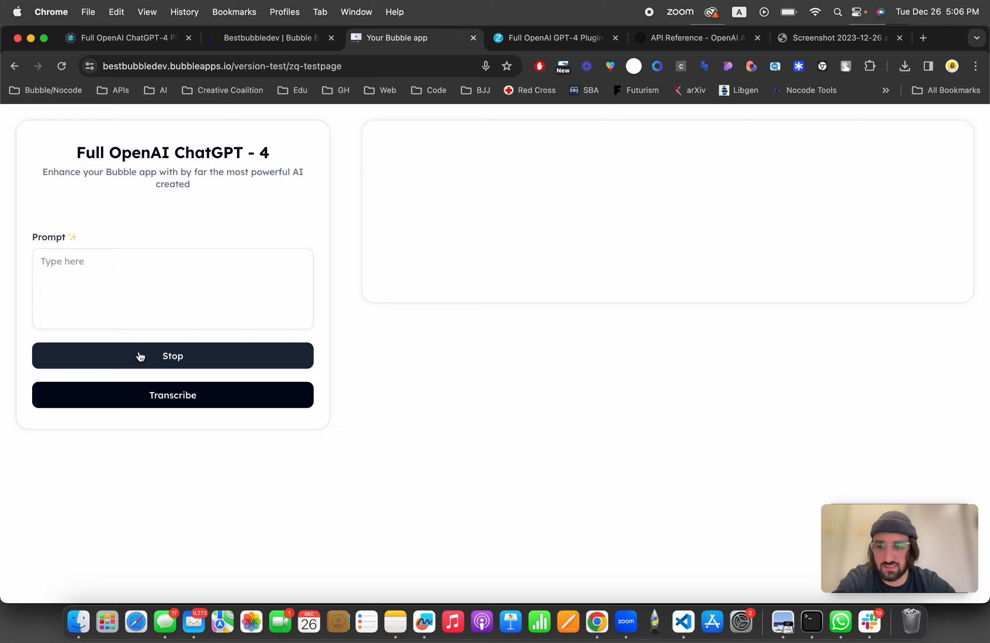
left_click(139, 355)
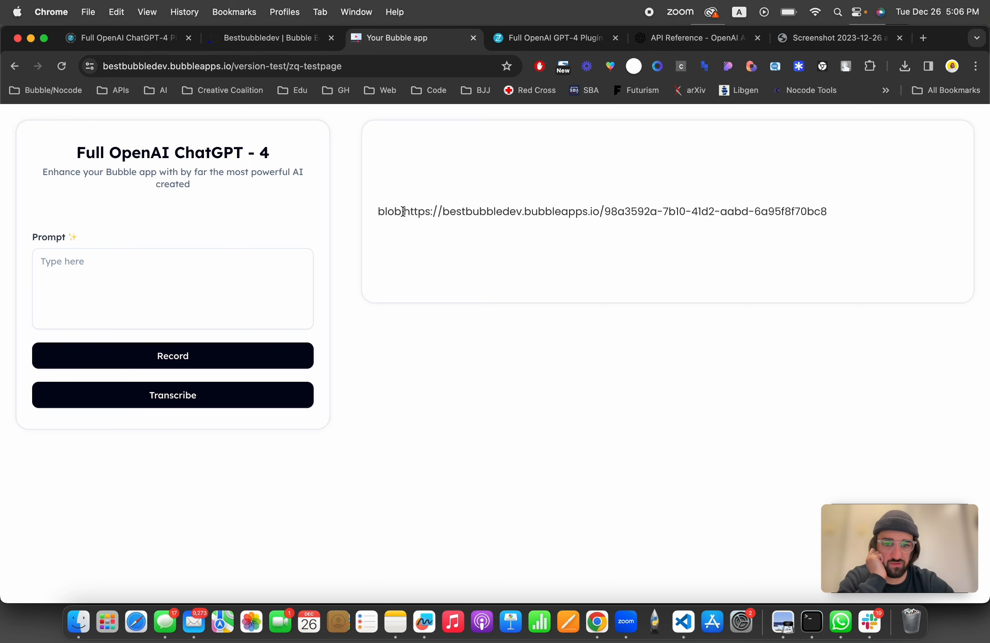
left_click_drag(403, 211, 495, 196)
key("super+alt+Left")
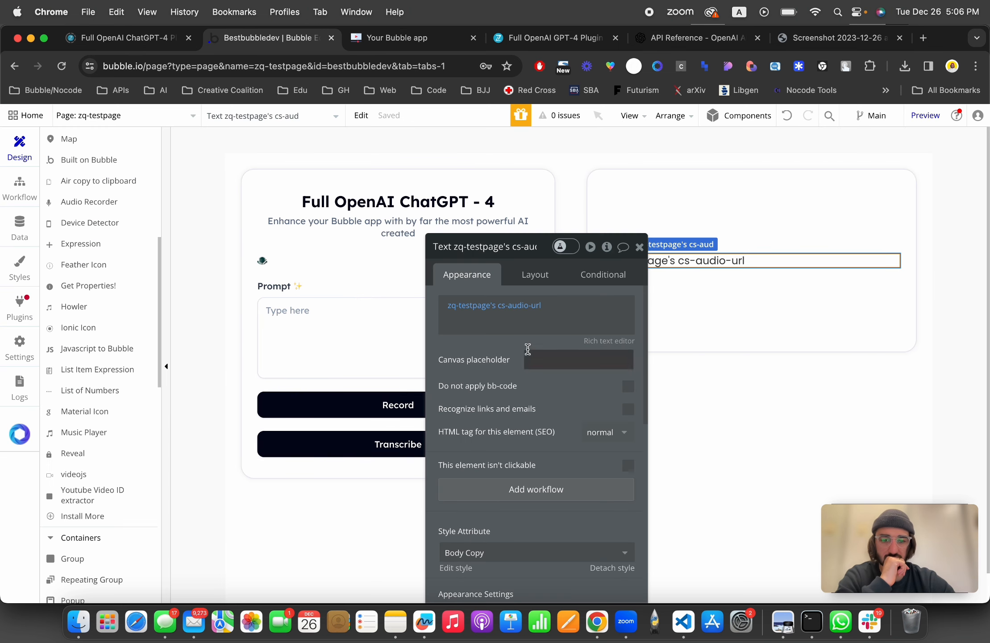
Step: Change the Set state value to AudioRecorder A's Saved to Bubble URL
left_click(19, 188)
left_click(173, 286)
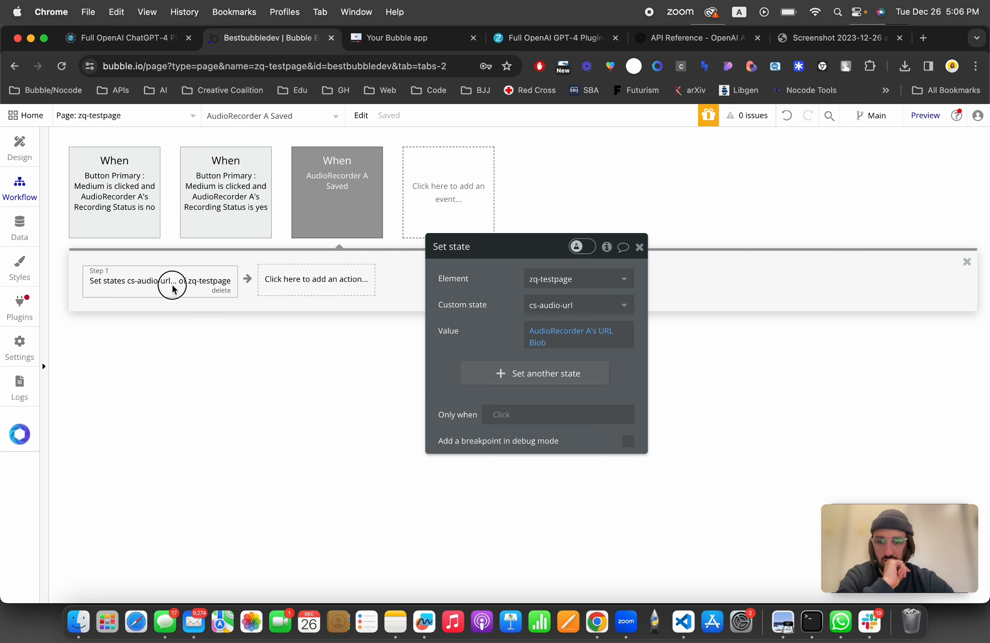
left_click(537, 342)
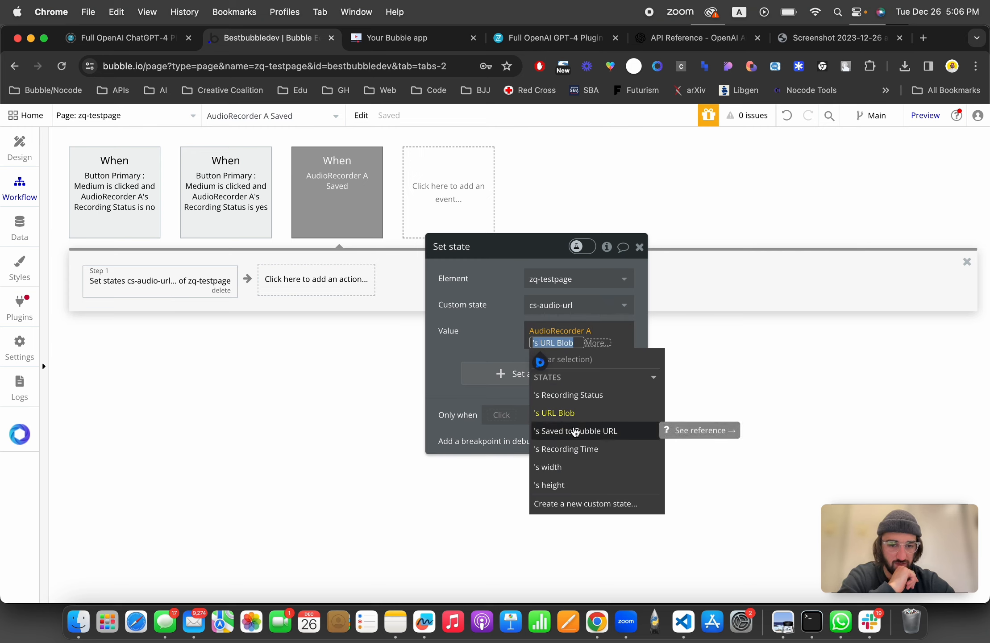
left_click(575, 430)
left_click(507, 335)
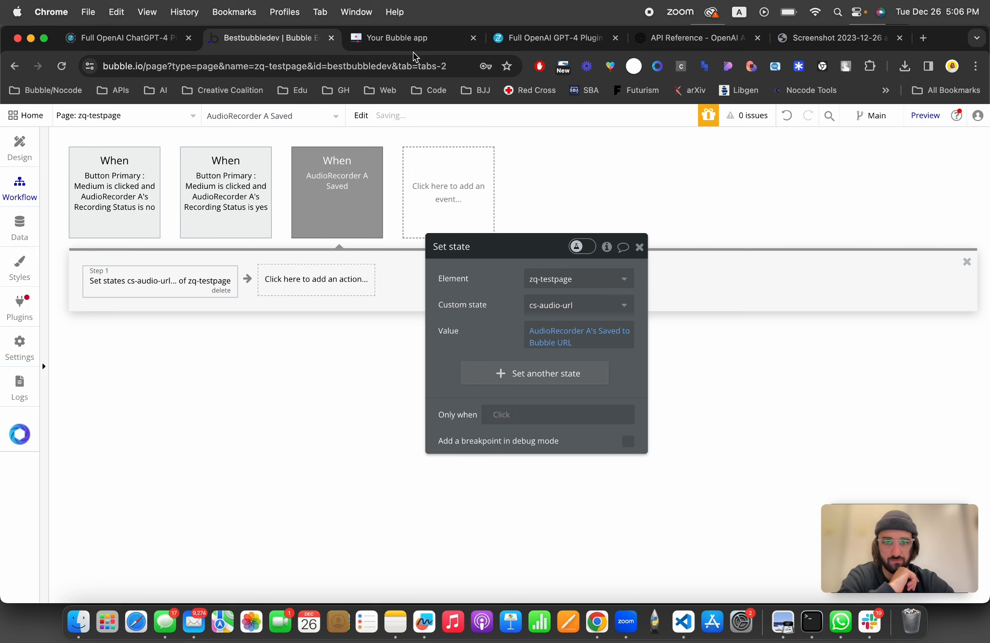
Step: Reload the preview page, then start and stop a new audio recording
left_click(415, 38)
left_click(419, 67)
key("Return")
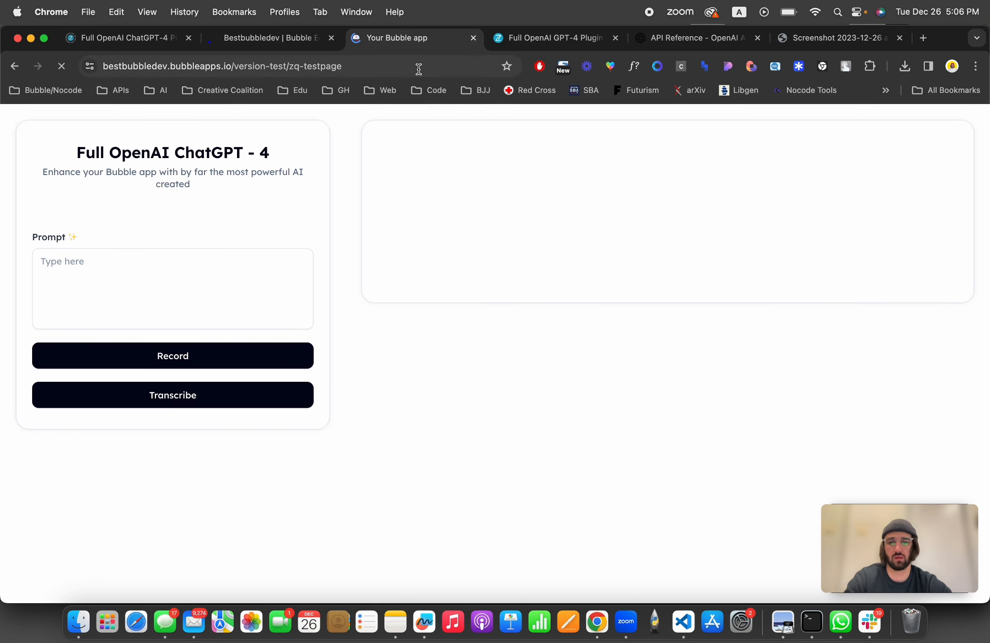
left_click(215, 362)
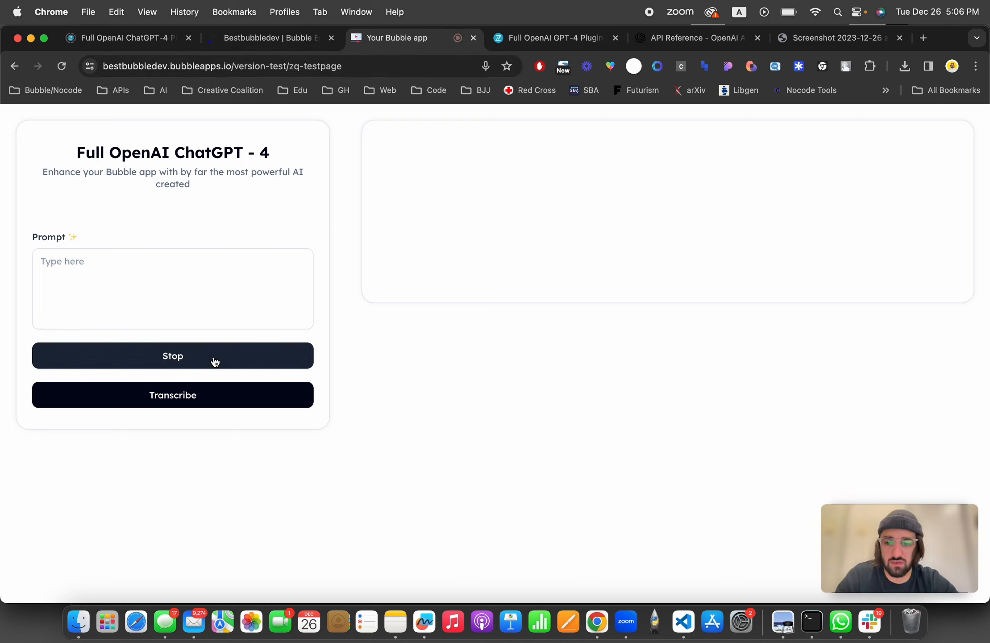
left_click(215, 362)
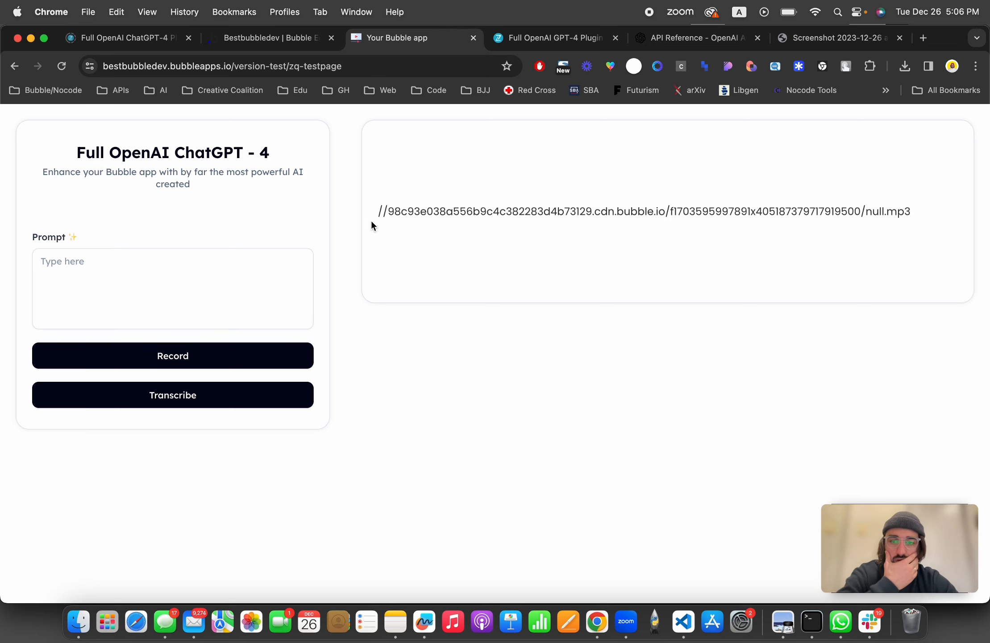
Step: Copy the displayed audio URL and open it with an https: prefix in a new browser tab
triple_click(497, 217)
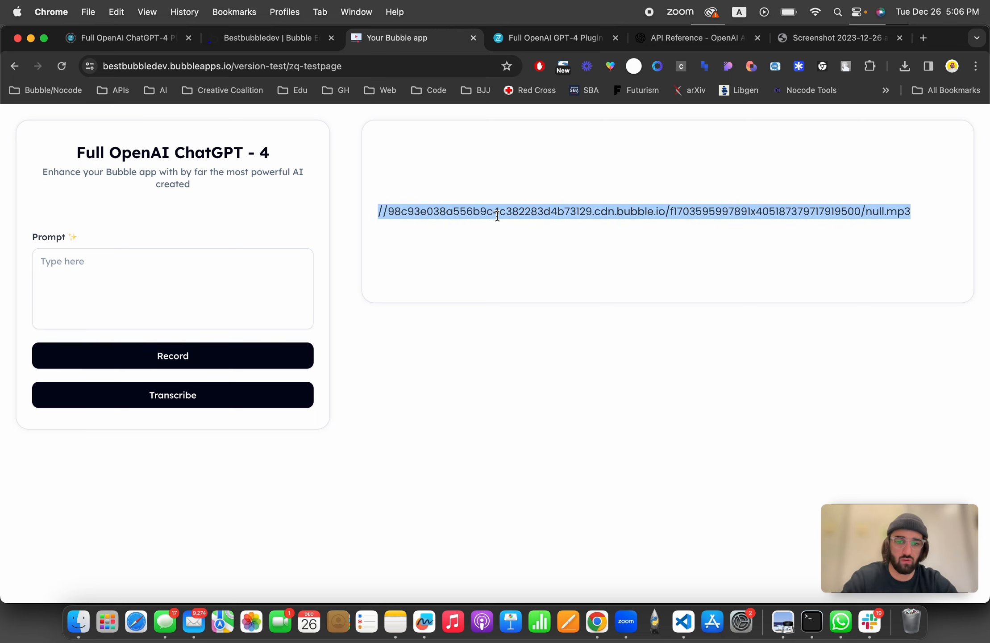
left_click(377, 214)
left_click_drag(377, 213, 386, 210)
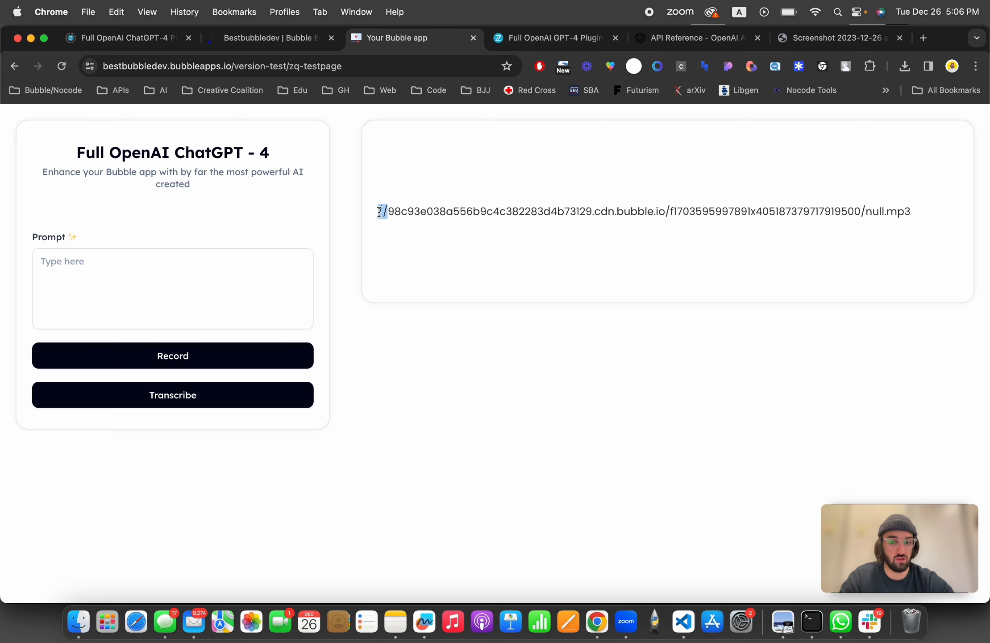
triple_click(426, 208)
key("super+c")
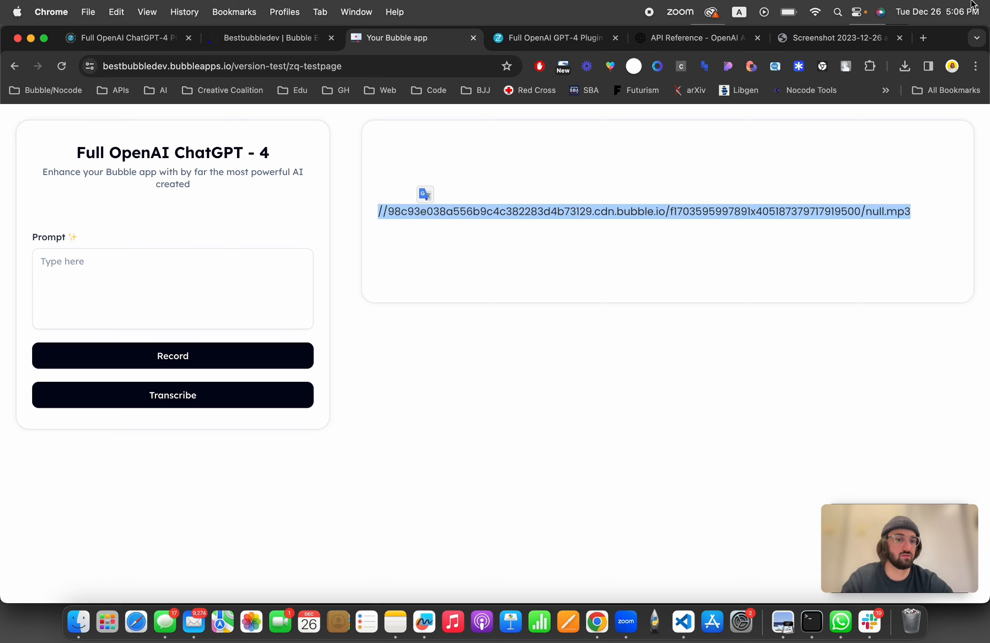
left_click(848, 38)
left_click(211, 66)
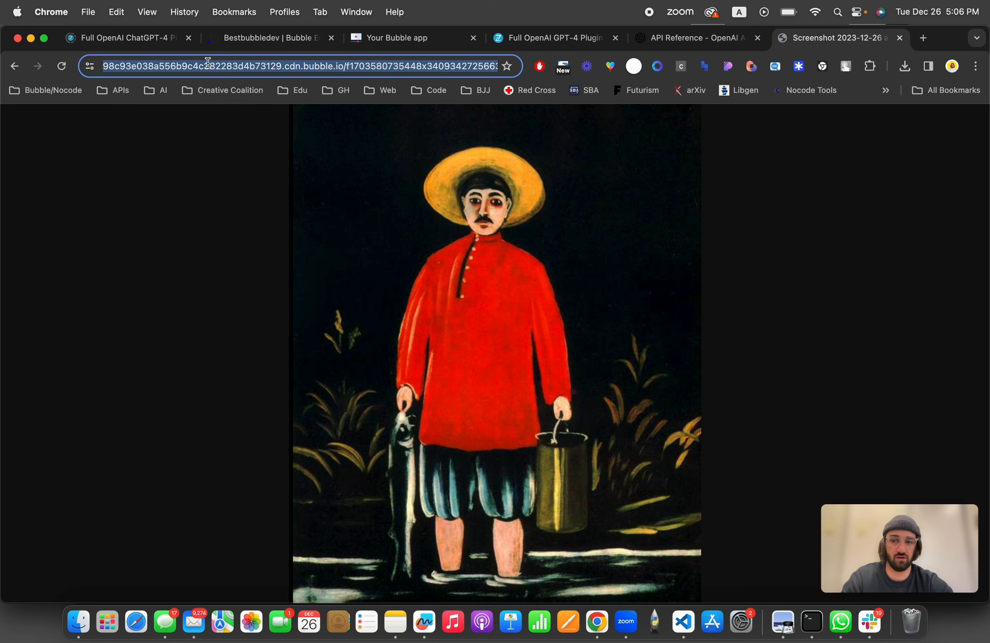
key("Left")
left_click(930, 37)
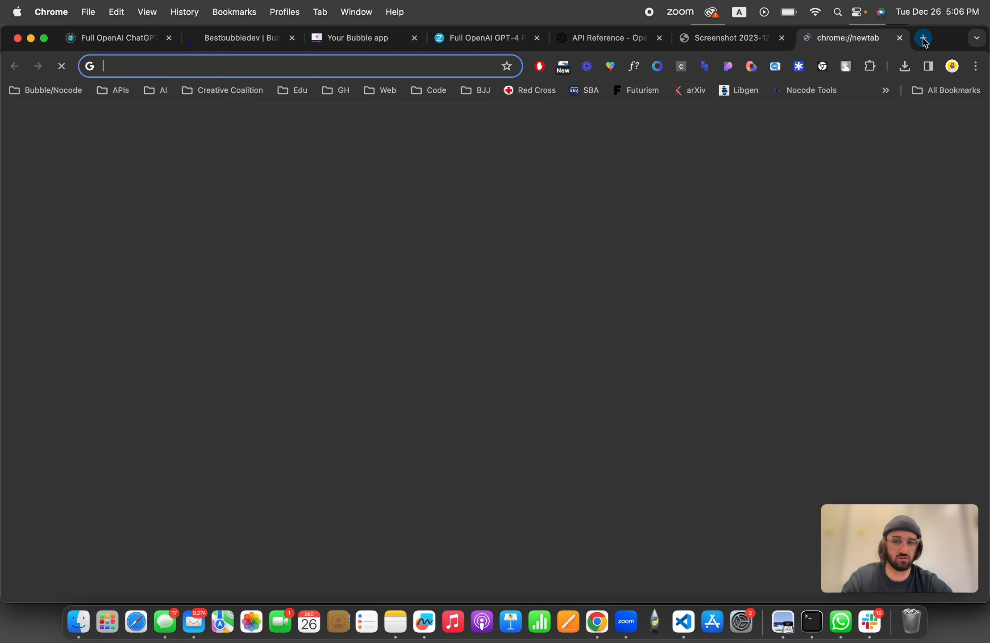
key("super+v")
type("https:")
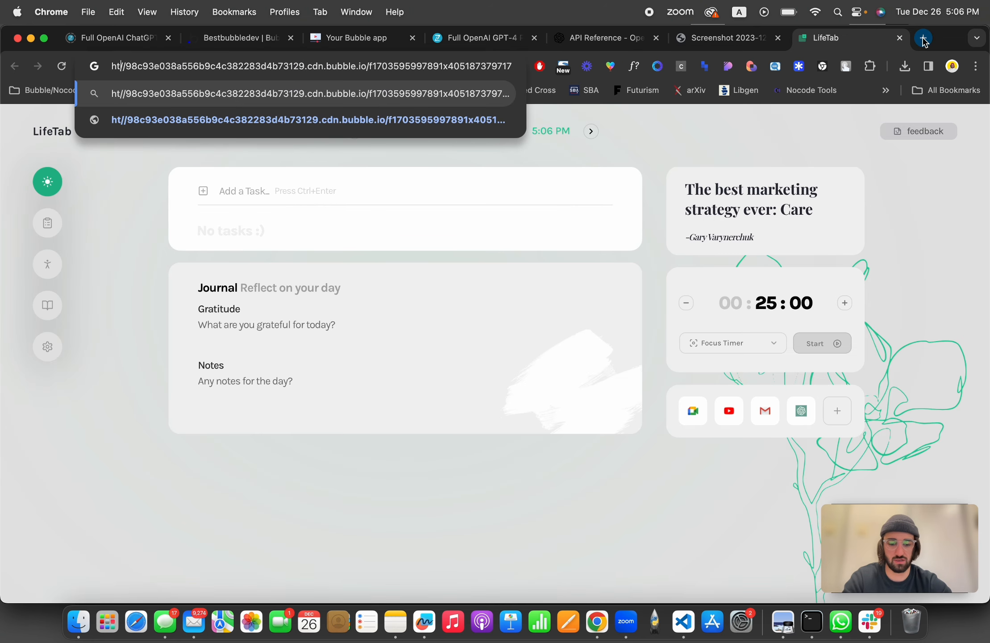
key("Return")
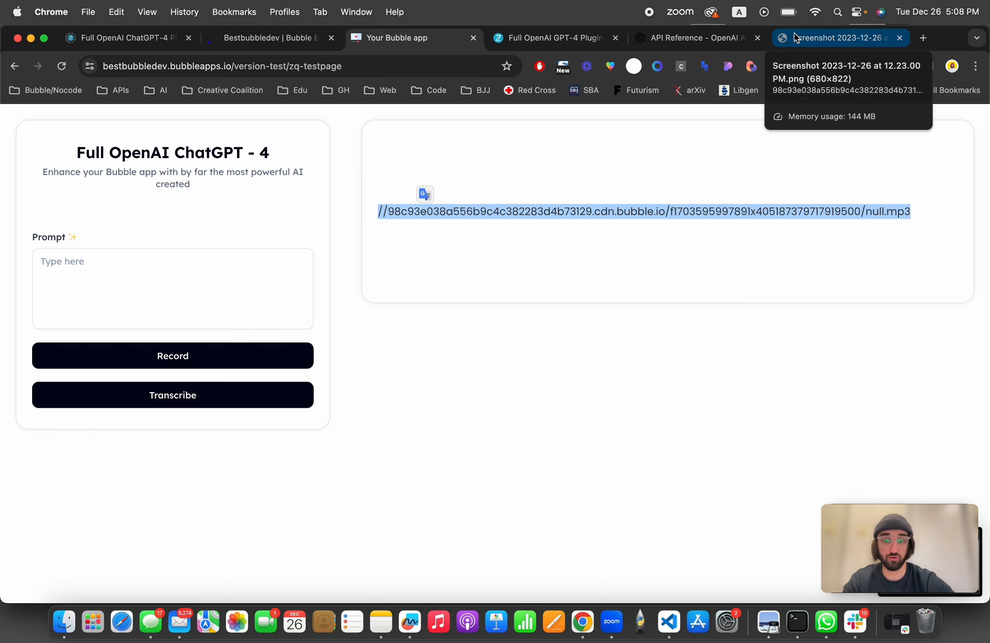
Step: Back in the editor, add an Open AI - Create transcription from audio action to the AudioRecorder A Saved workflow
left_click(293, 38)
mouse_move(225, 193)
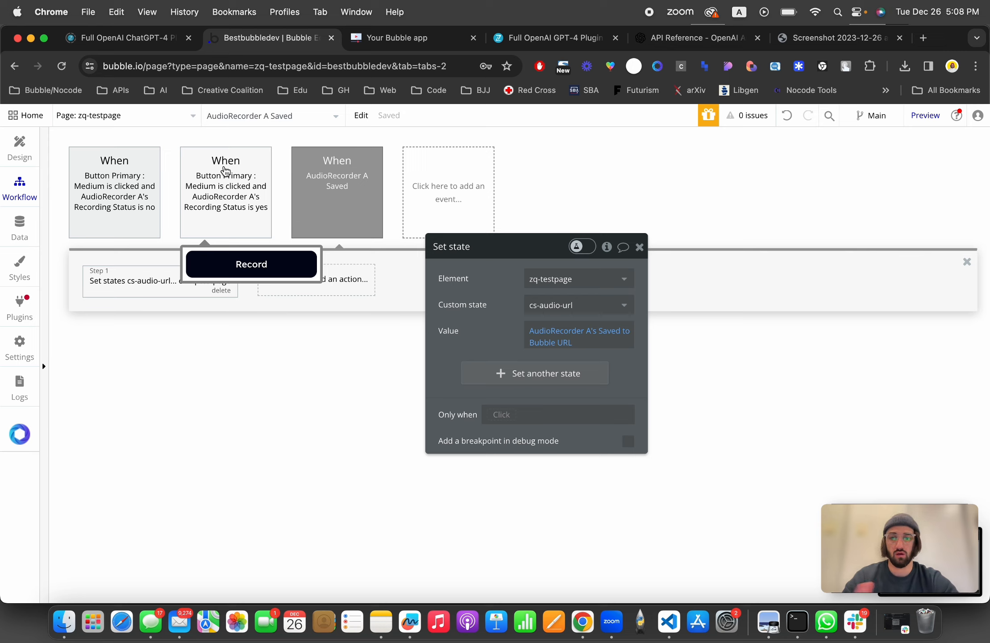
mouse_move(342, 195)
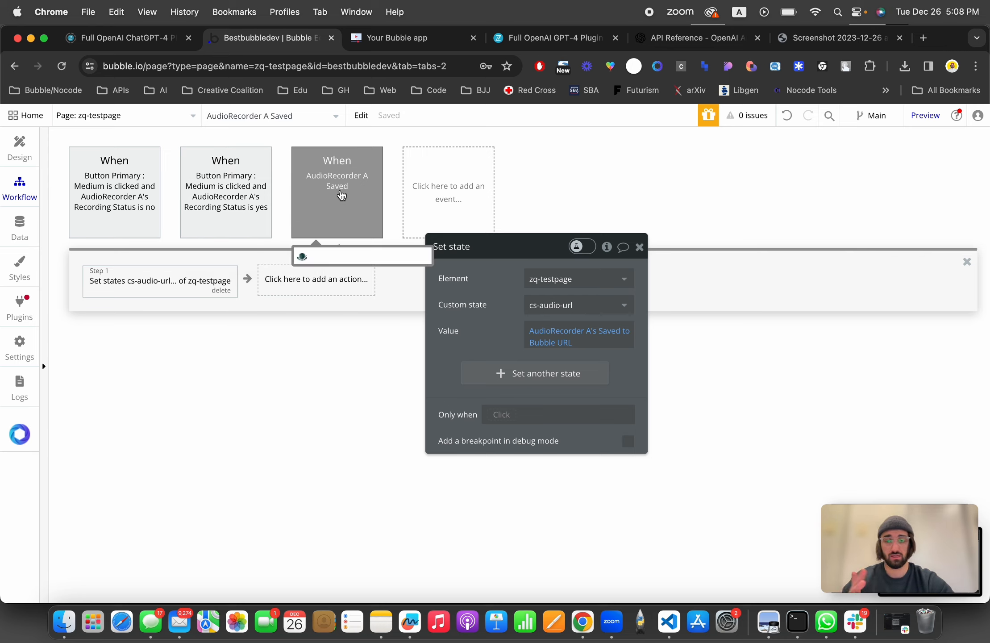
left_click(126, 282)
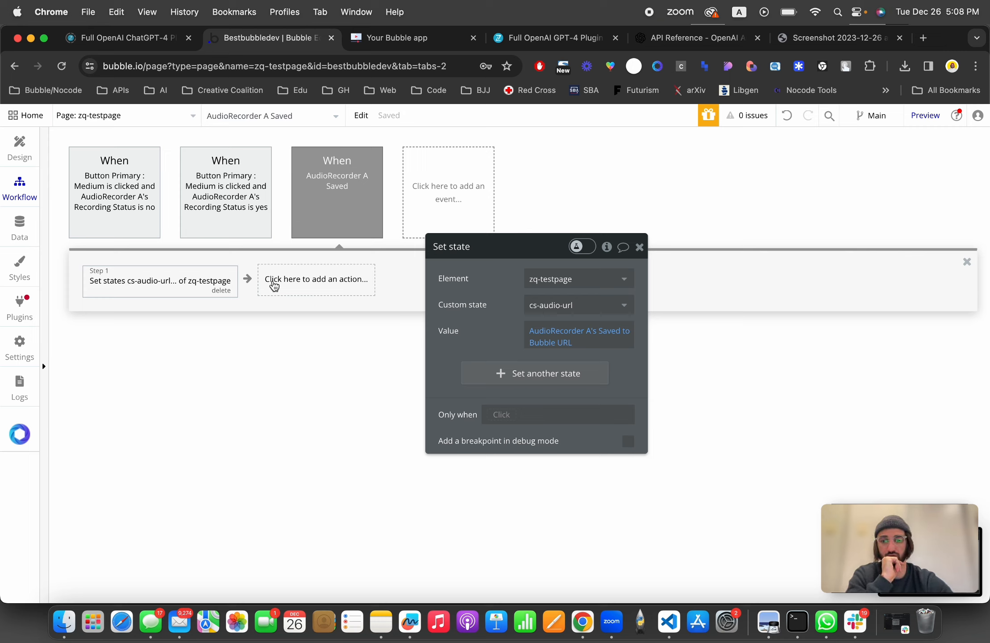
left_click(323, 282)
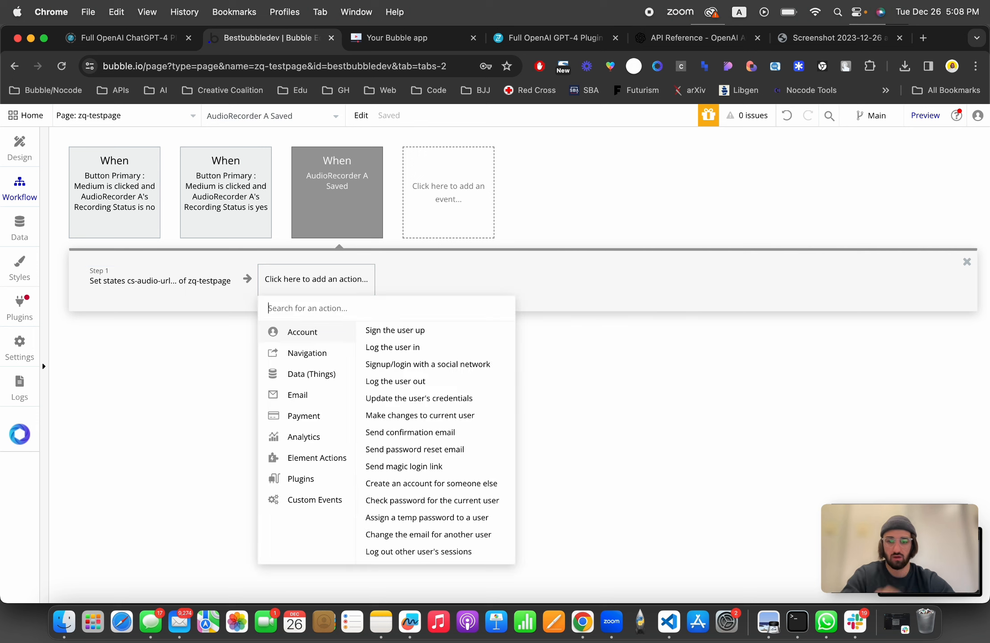
mouse_move(307, 479)
scroll(415, 459, "down", 2)
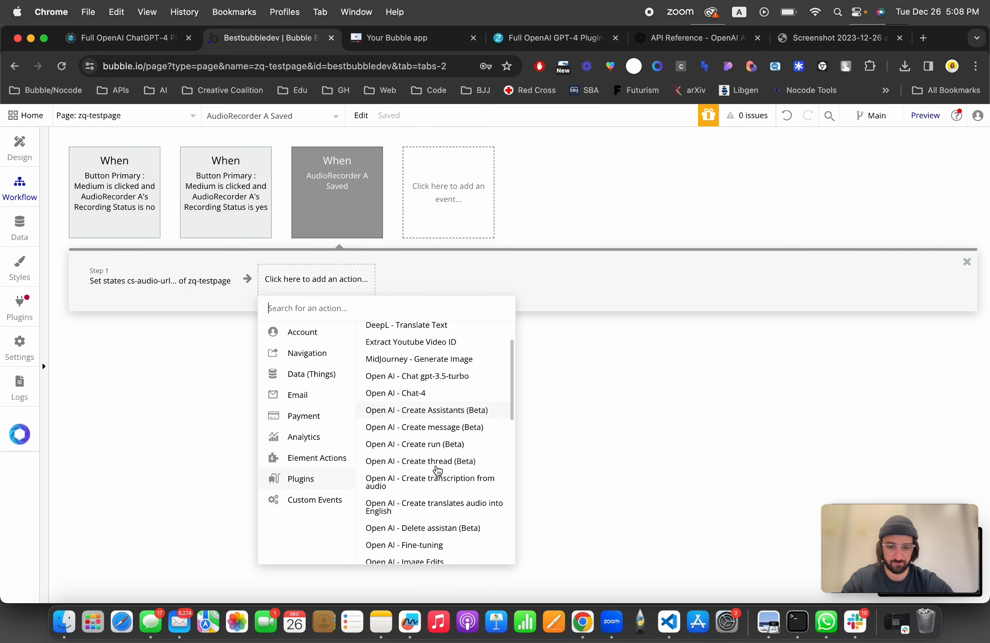
scroll(437, 469, "down", 5)
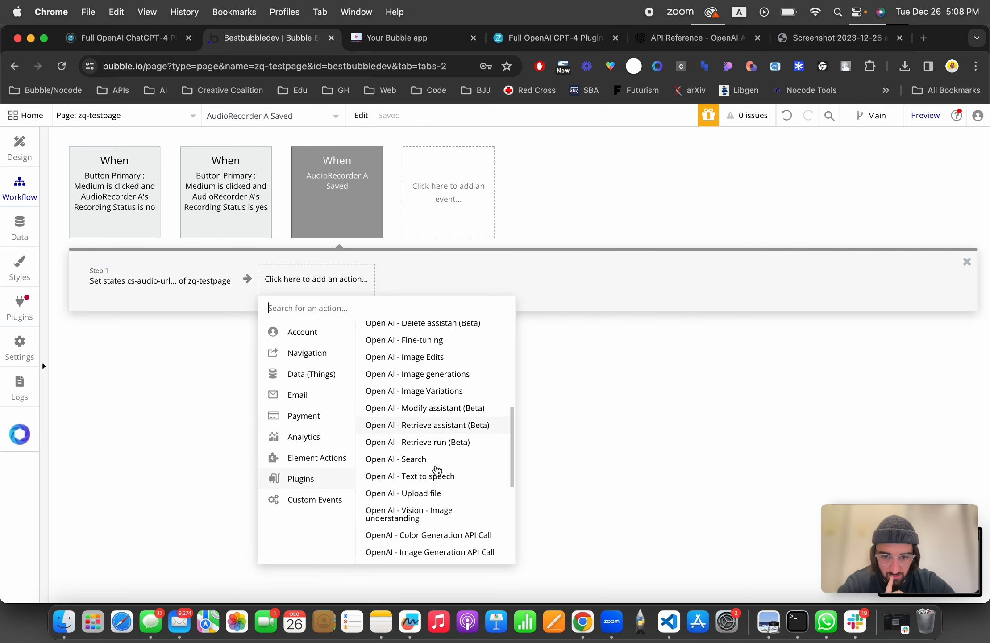
scroll(437, 470, "down", 3)
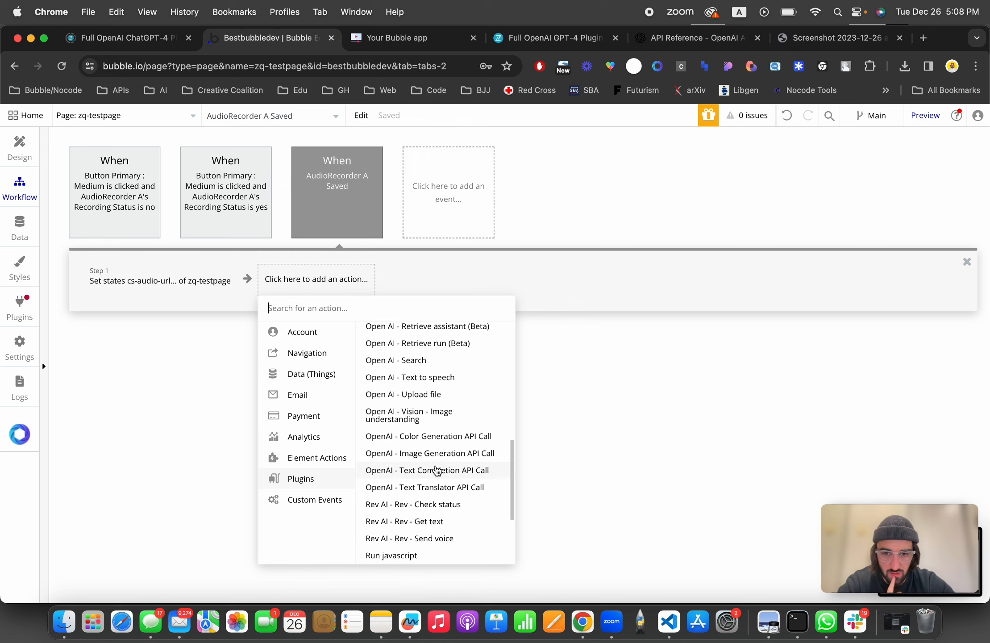
scroll(437, 469, "down", 2)
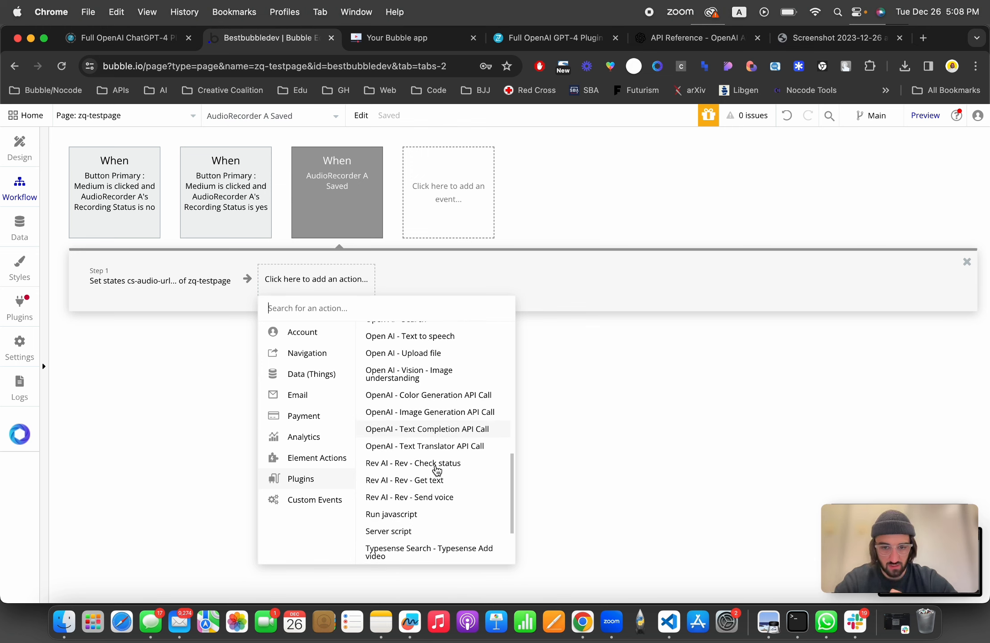
type("trans")
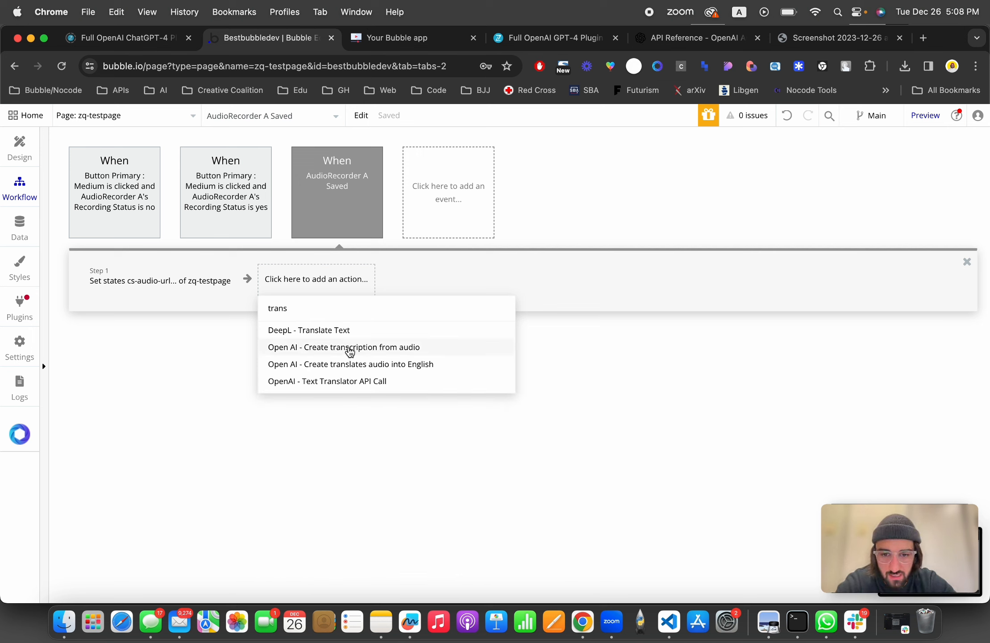
left_click(376, 349)
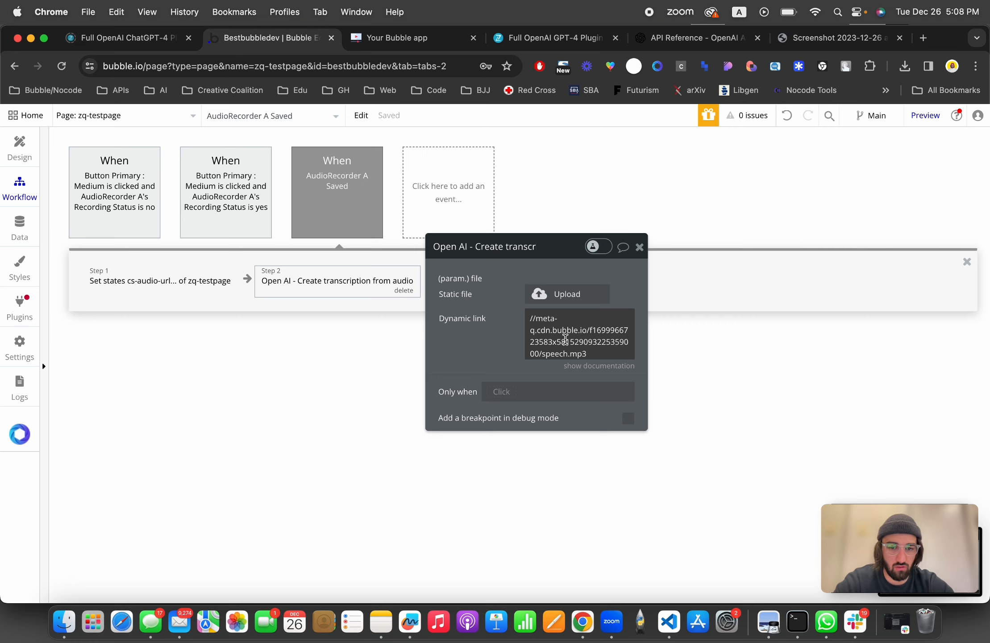
Step: Set the transcription's dynamic link to This AudioRecorder's Saved to Bubble URL
left_click(563, 339)
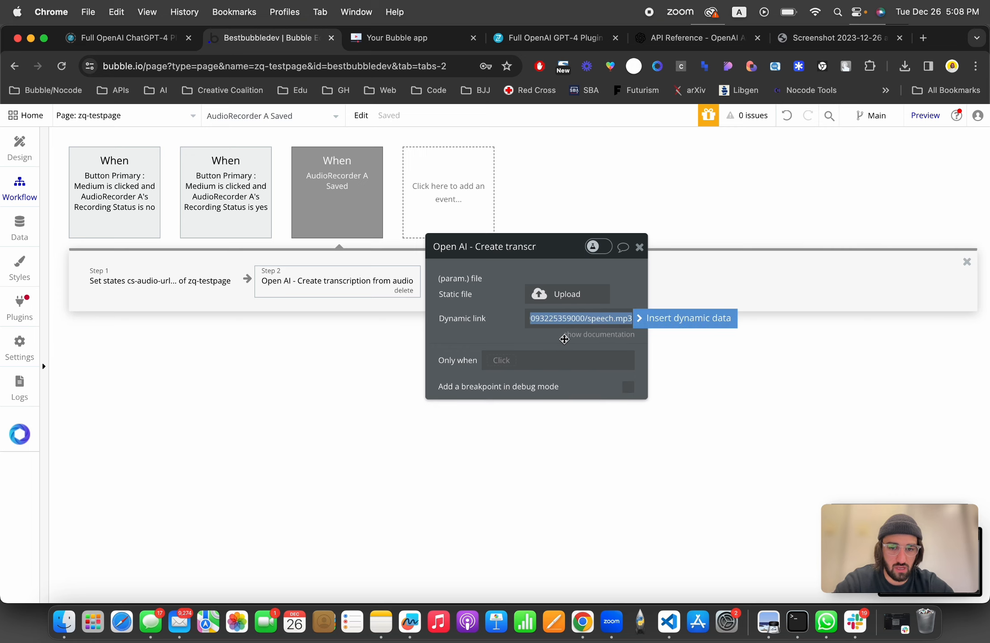
left_click(652, 320)
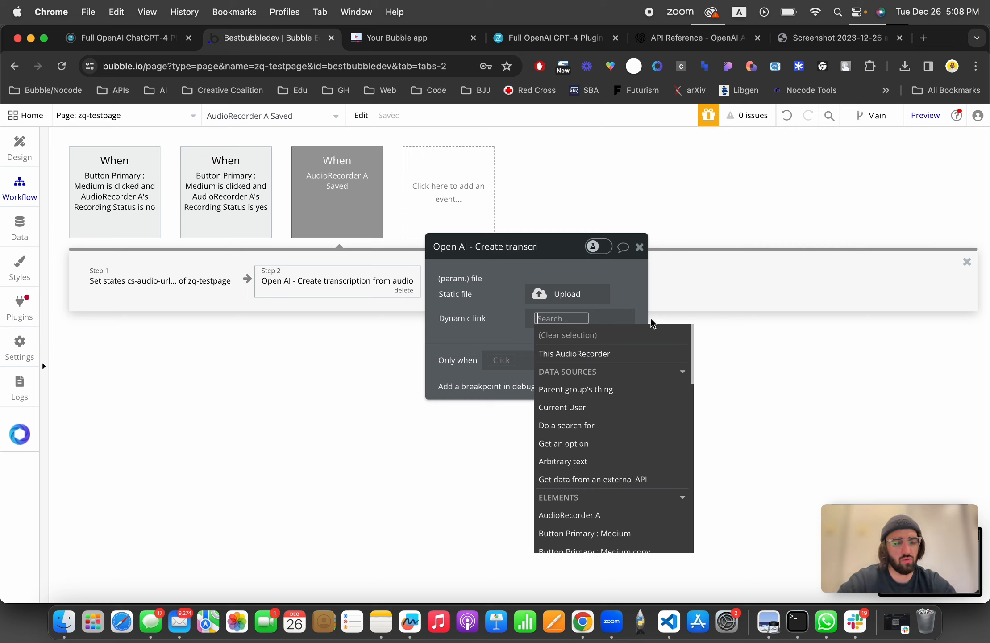
left_click(611, 354)
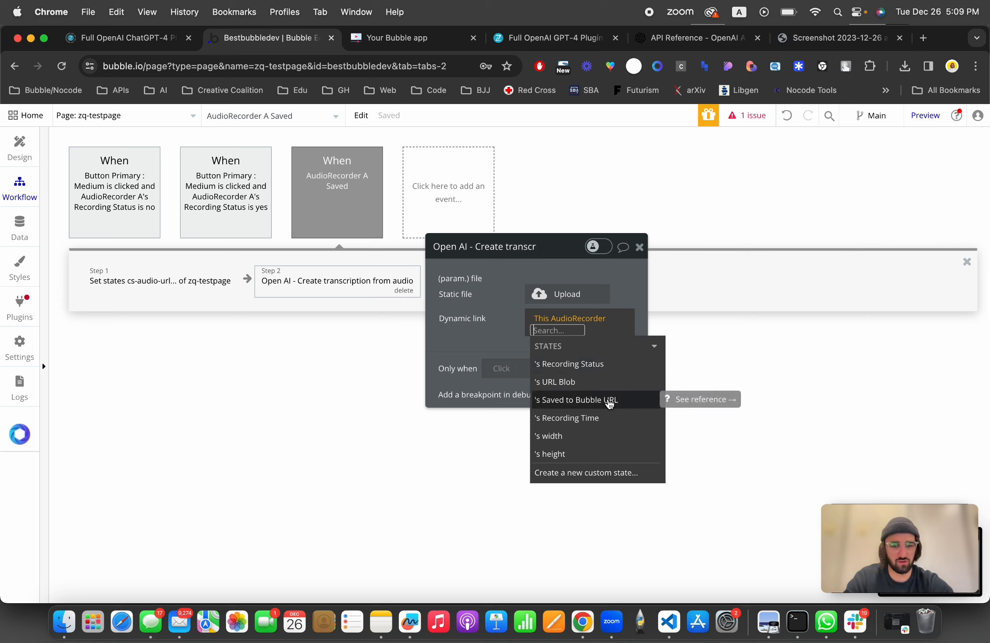
left_click(609, 400)
left_click(485, 336)
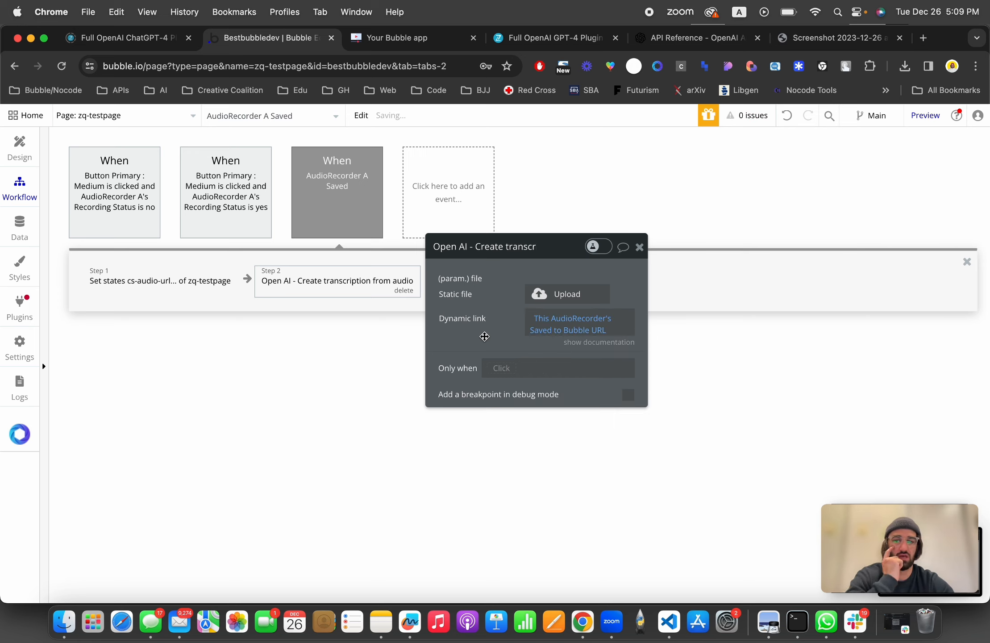
left_click_drag(484, 336, 473, 395)
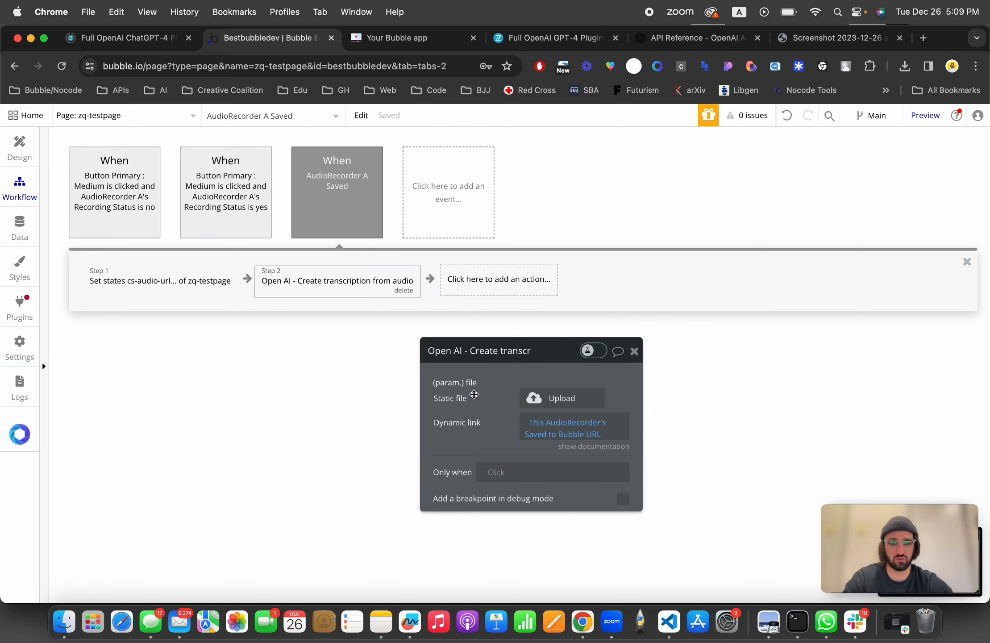
Step: Add a Set state action targeting zq-testpage's cs-result-chat4 custom state
left_click(467, 286)
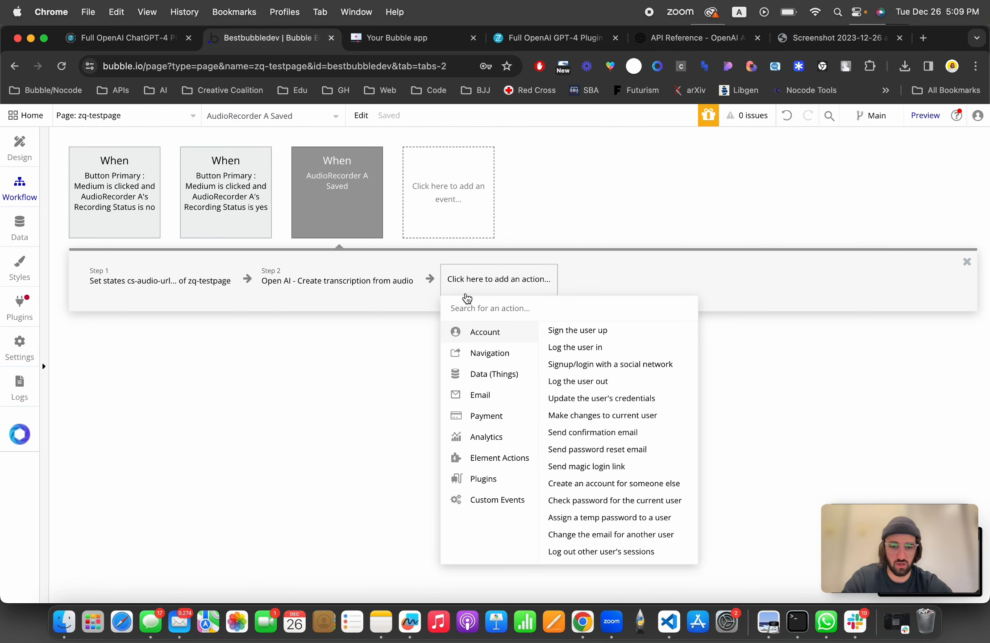
mouse_move(490, 465)
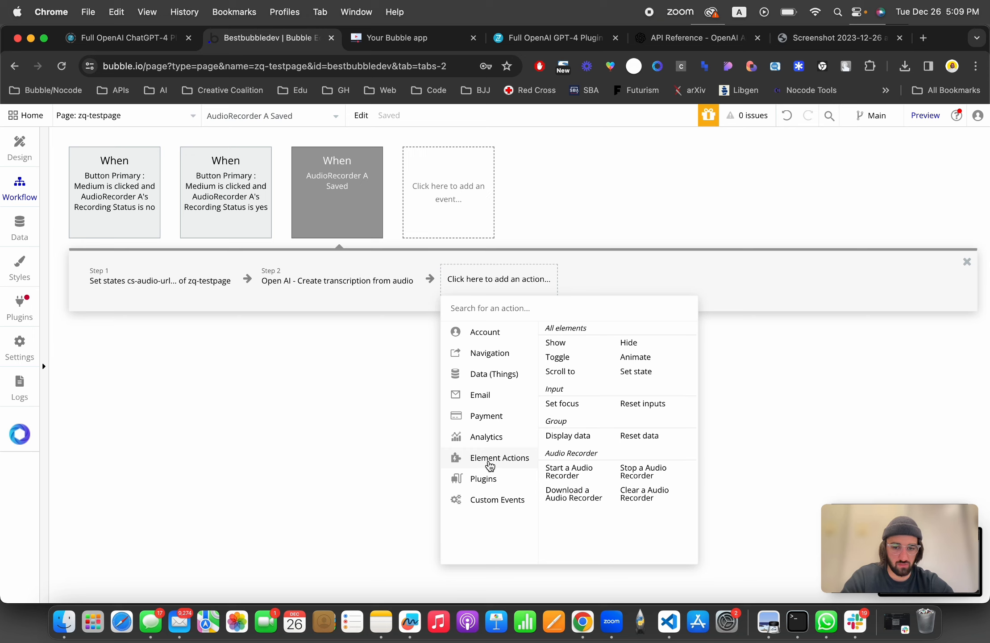
type("st")
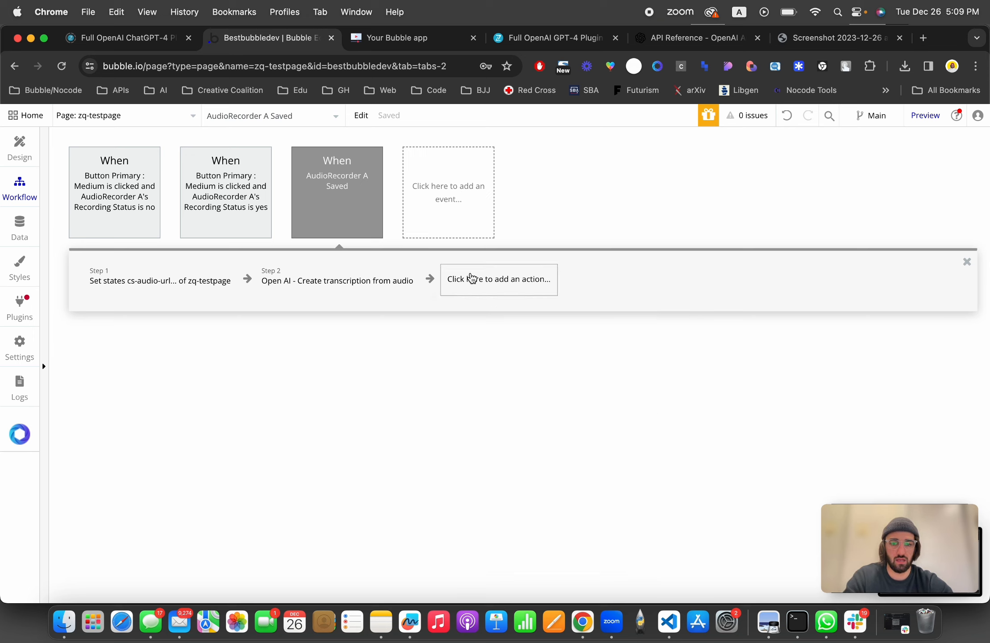
type("ate")
left_click(477, 333)
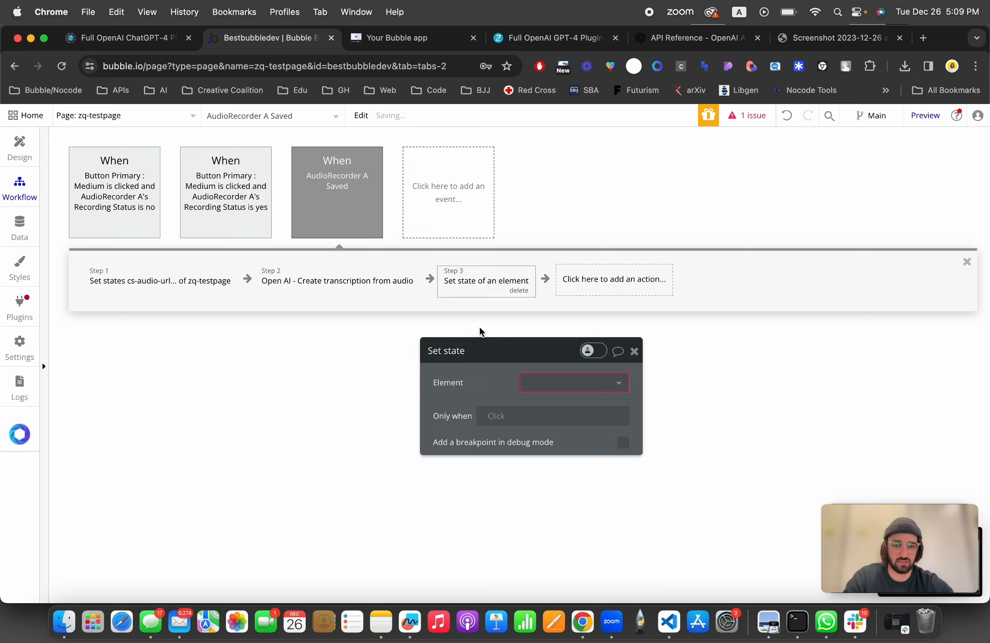
left_click(553, 387)
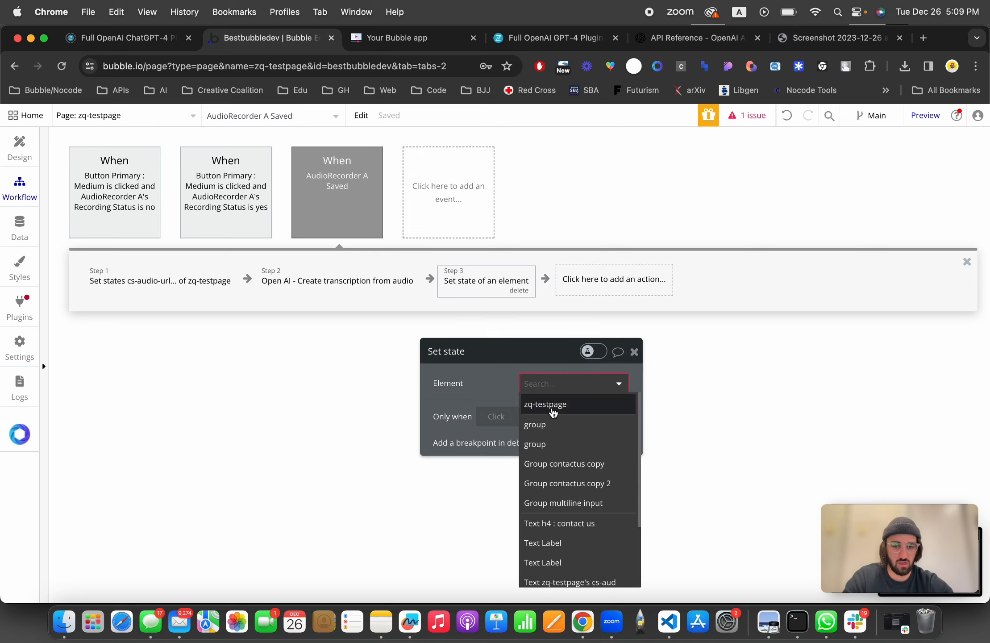
left_click(552, 407)
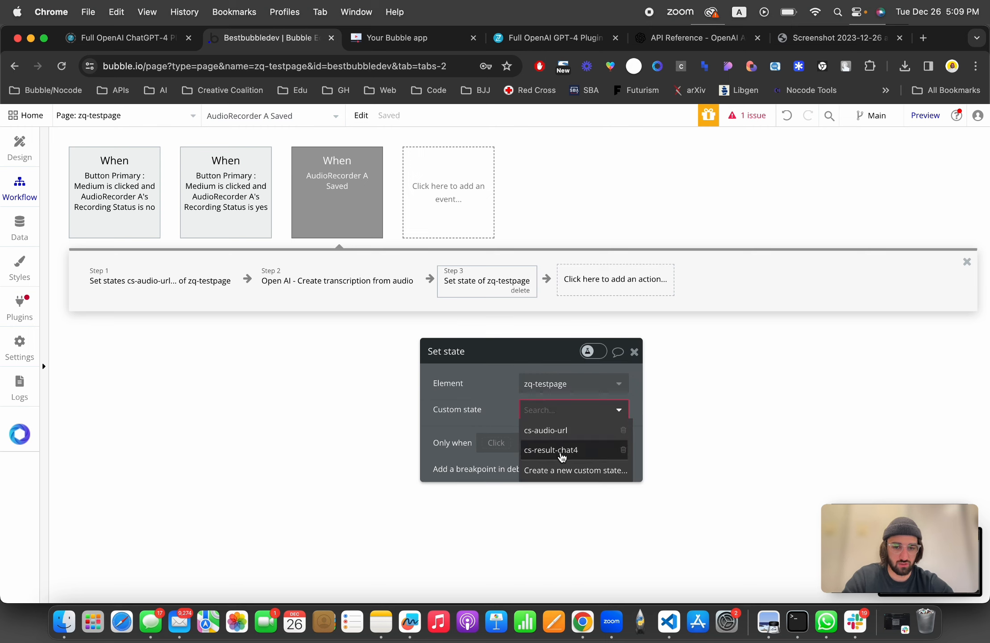
left_click(563, 450)
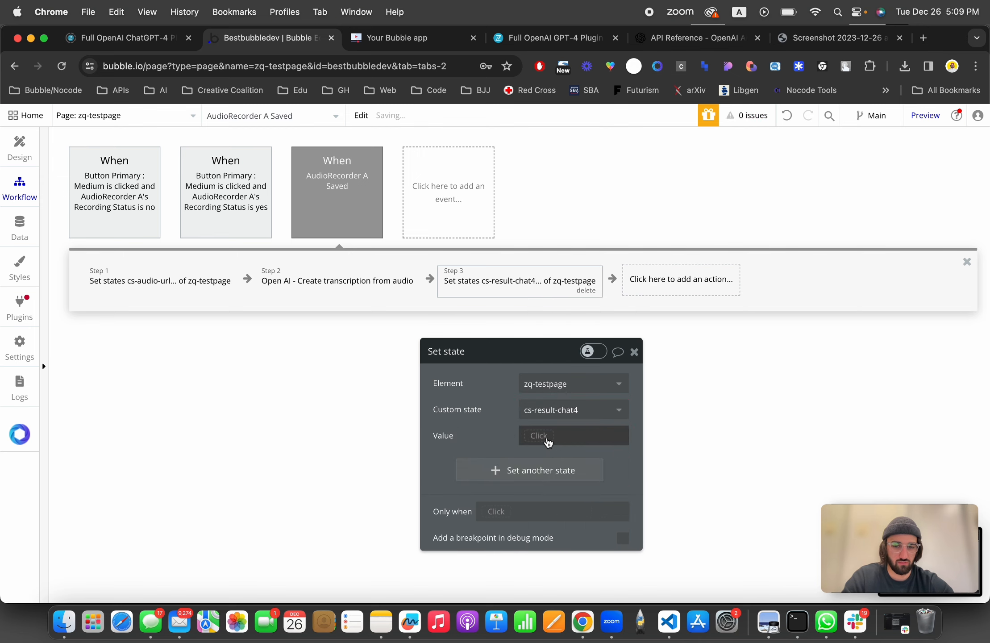
Step: Set the state's value to Result of step 2 (Open AI - Create ...)'s body
left_click(549, 436)
left_click(576, 506)
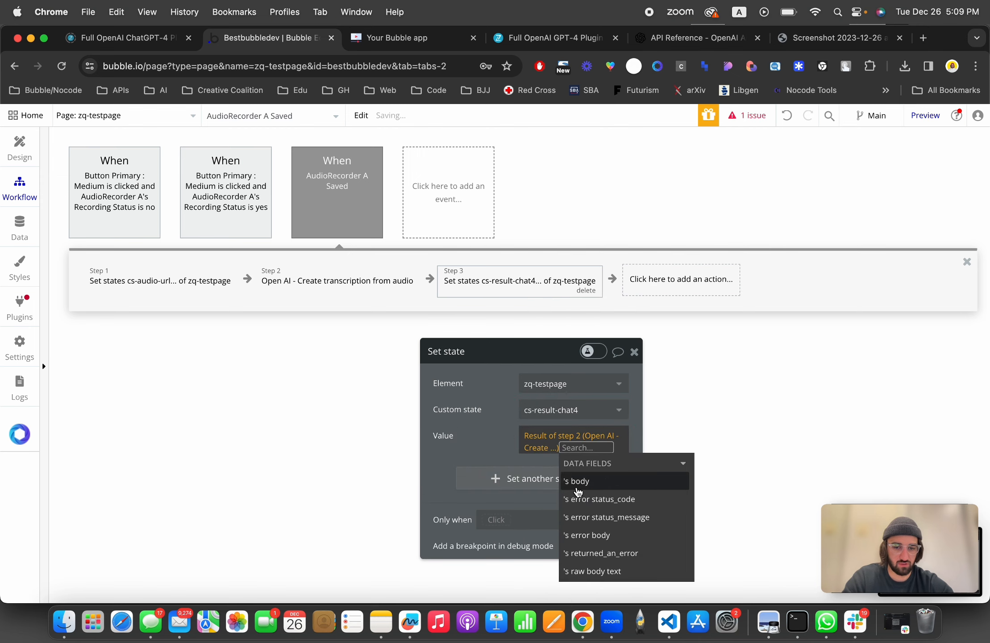
left_click(580, 481)
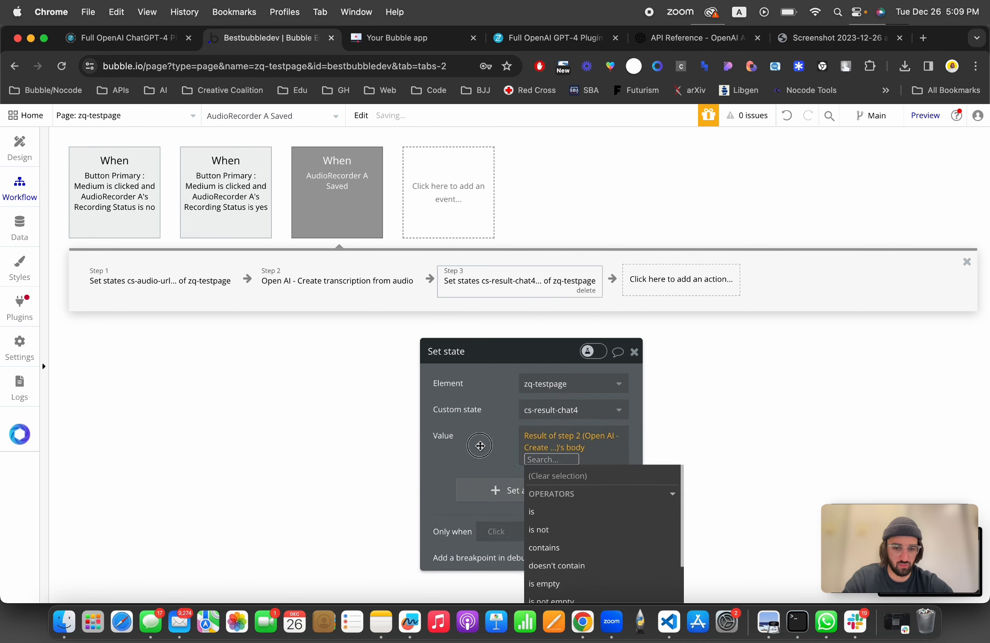
left_click(480, 445)
left_click_drag(480, 446, 311, 438)
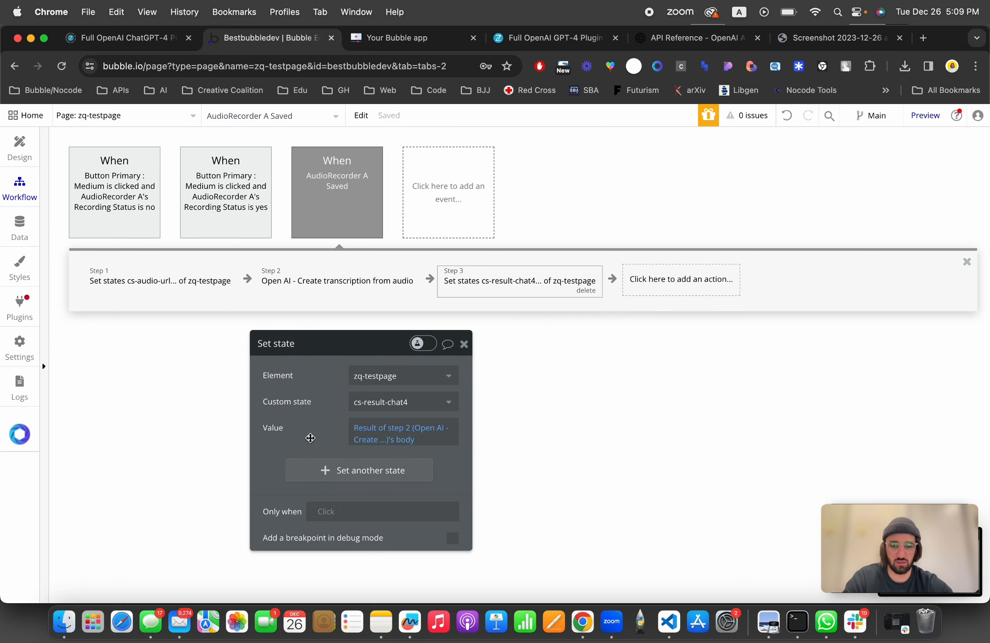
left_click(434, 36)
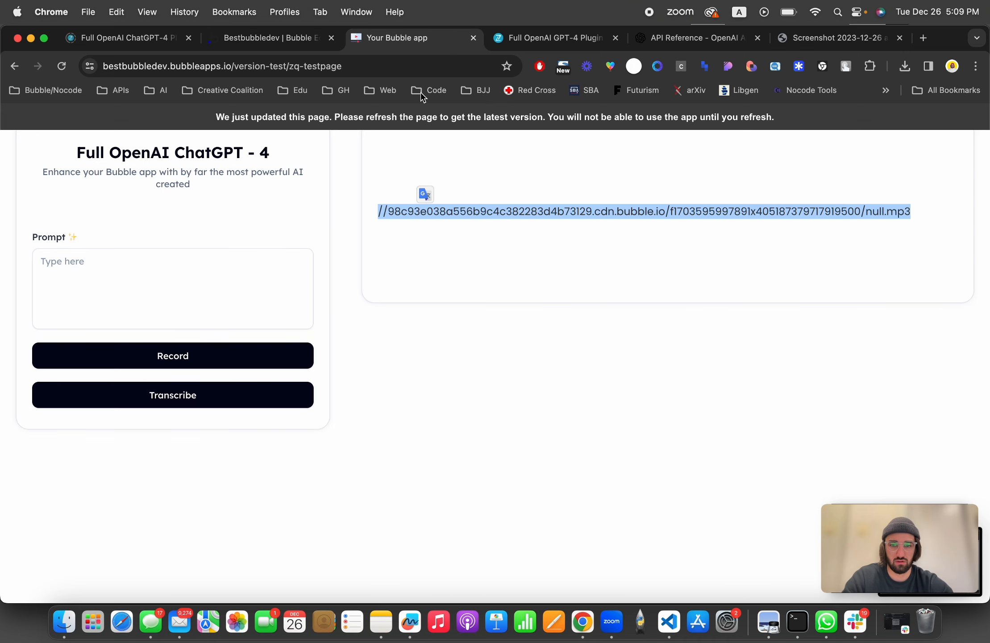
left_click(285, 12)
left_click(223, 39)
left_click(222, 40)
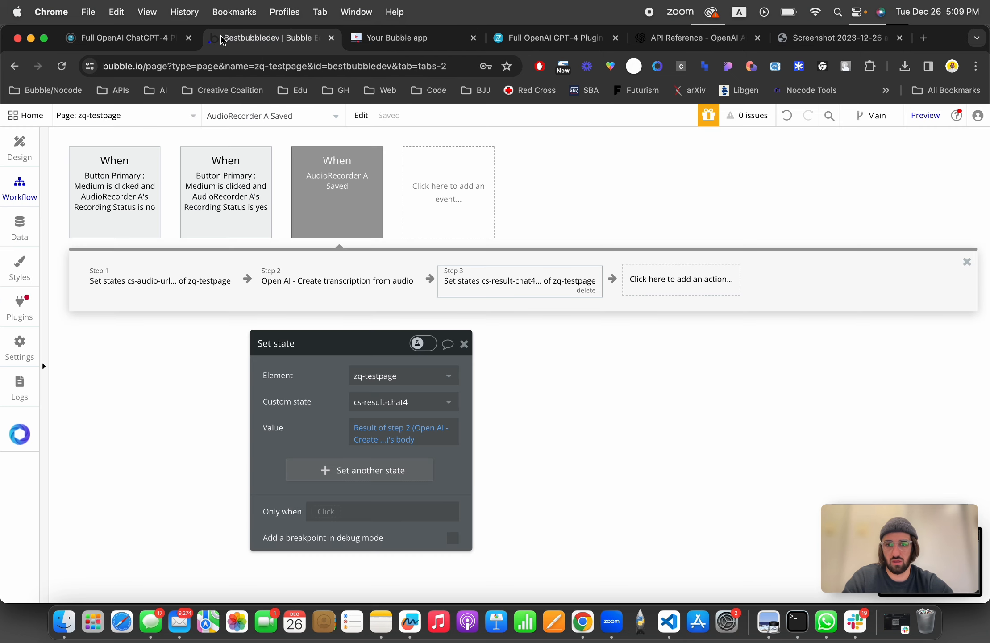
Step: Duplicate the audio-URL text element and set the copy's content to zq-testpage's cs-result-chat4
left_click(19, 148)
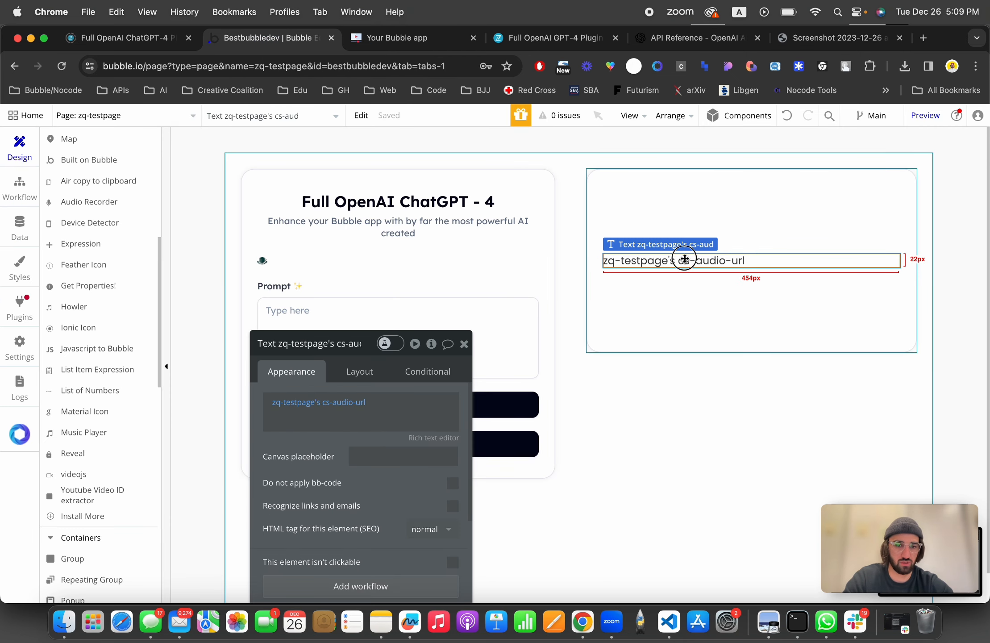
key("super+c")
key("super+v")
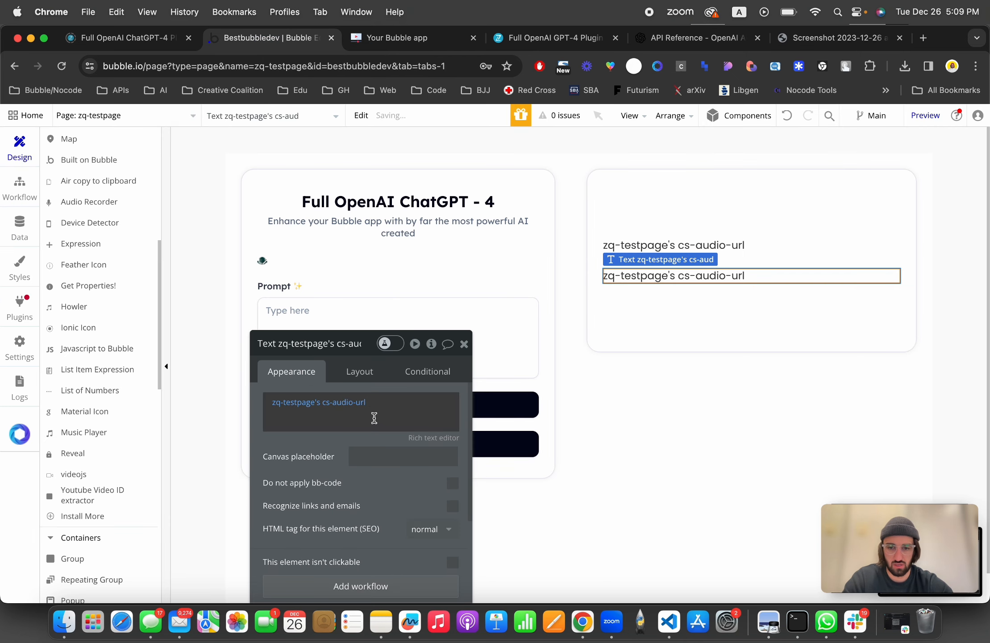
left_click(359, 402)
left_click(350, 526)
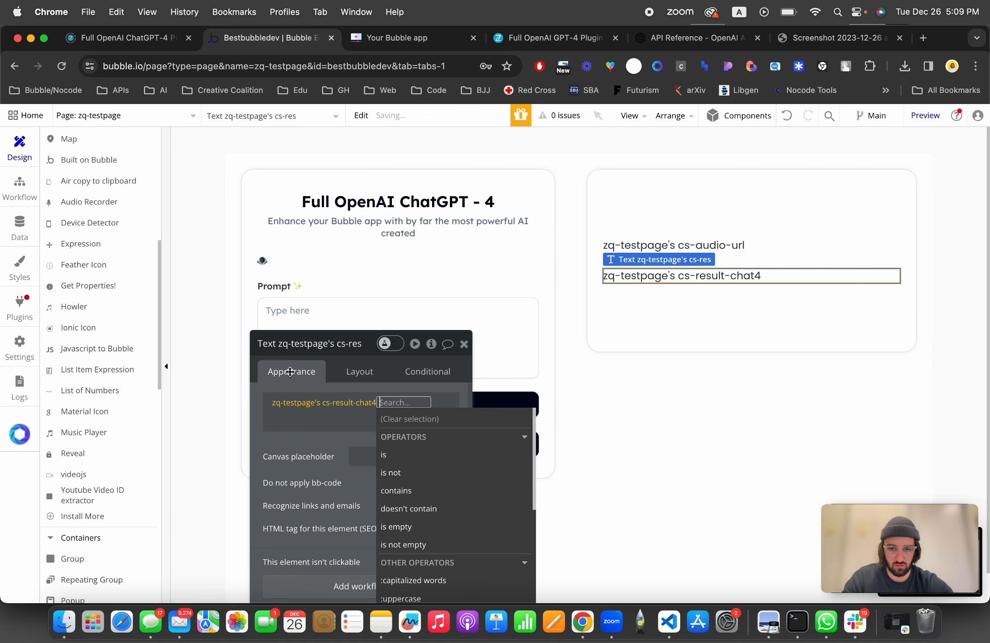
left_click(289, 371)
Step: Reload the preview page to get the latest version, then return to the editor
left_click(370, 38)
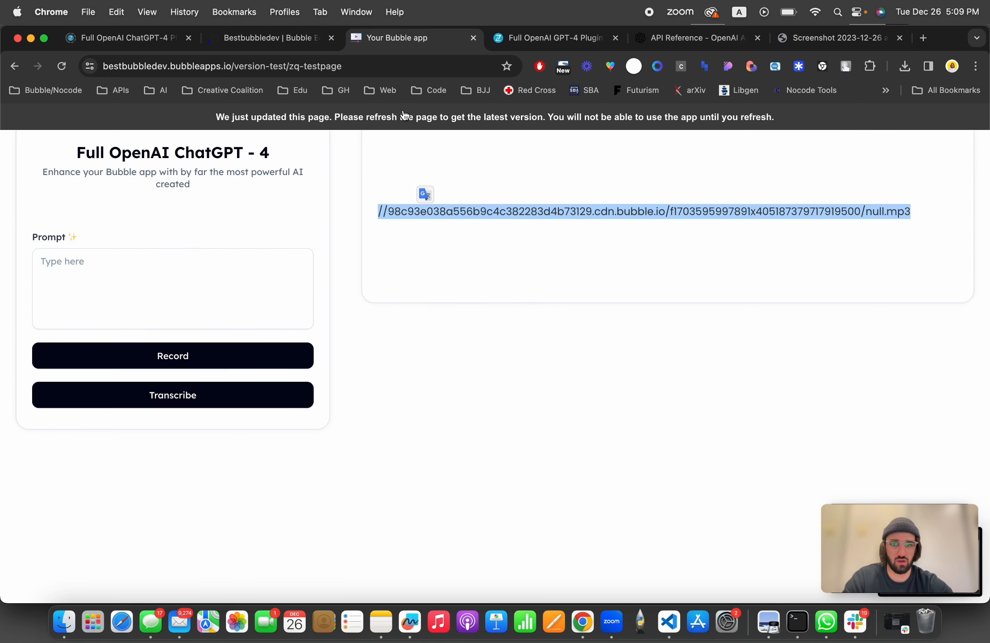
key("super+r")
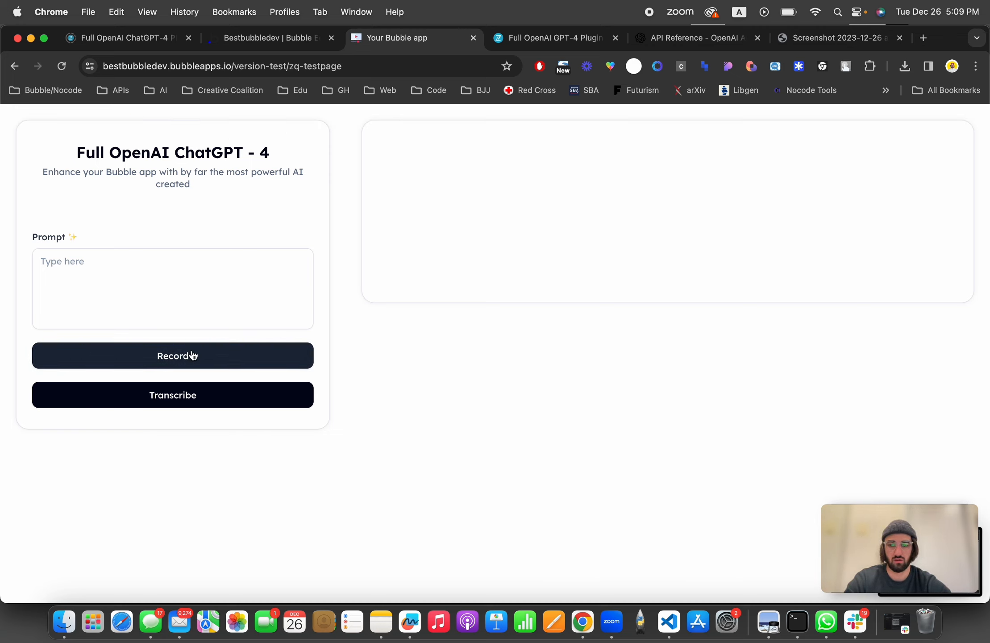
left_click(294, 38)
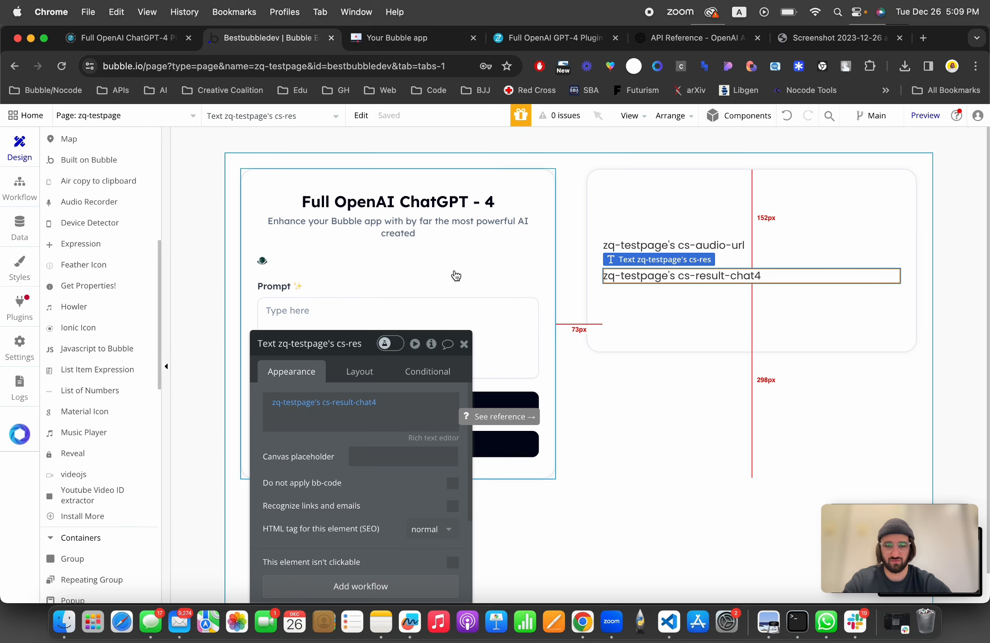
Step: Delete the Prompt input and the Transcribe button from the form card
left_click(459, 288)
key("Delete")
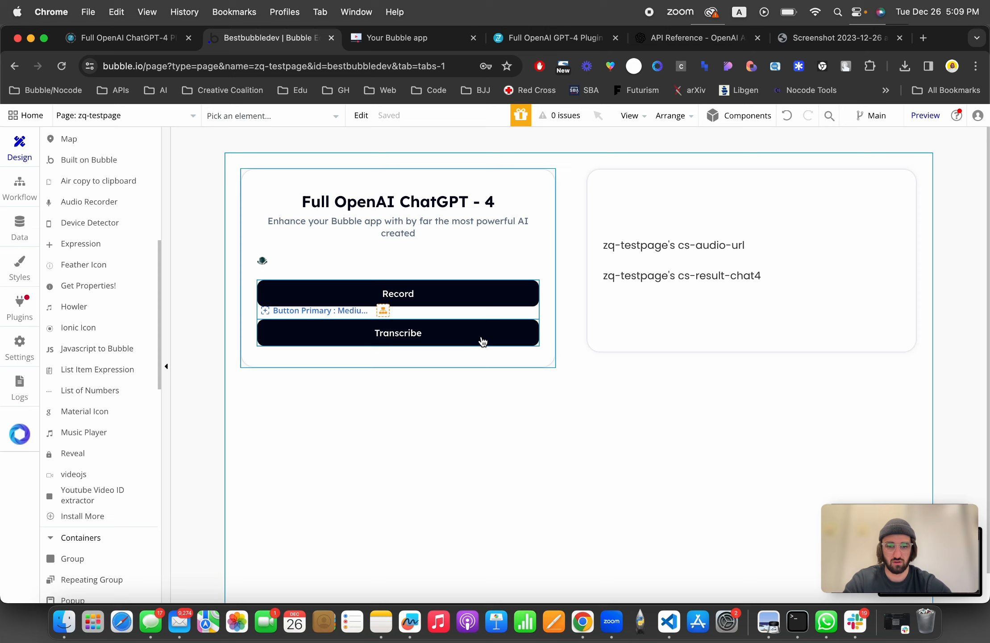
double_click(483, 342)
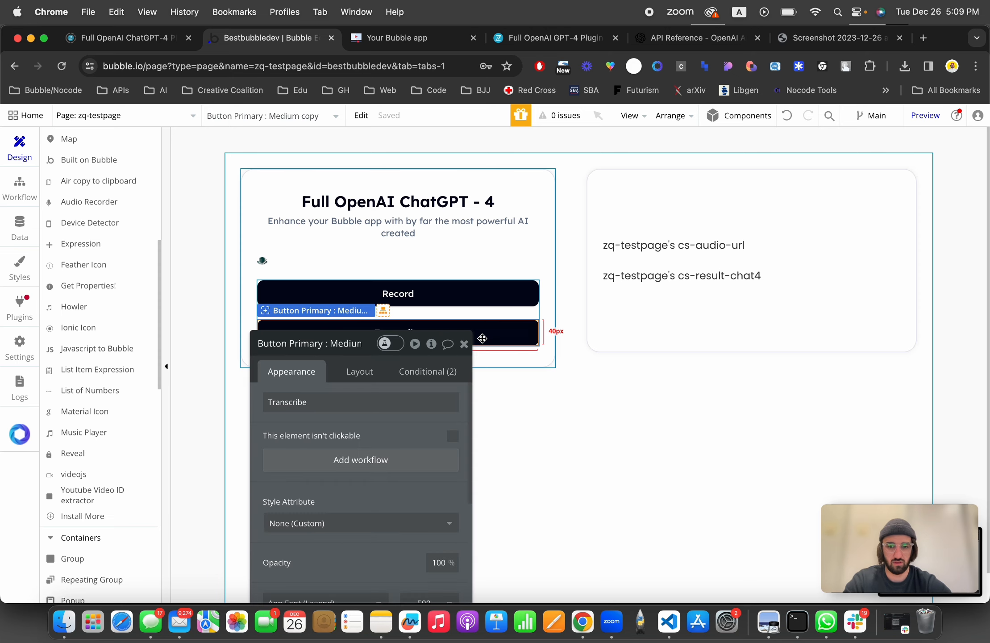
key("Delete")
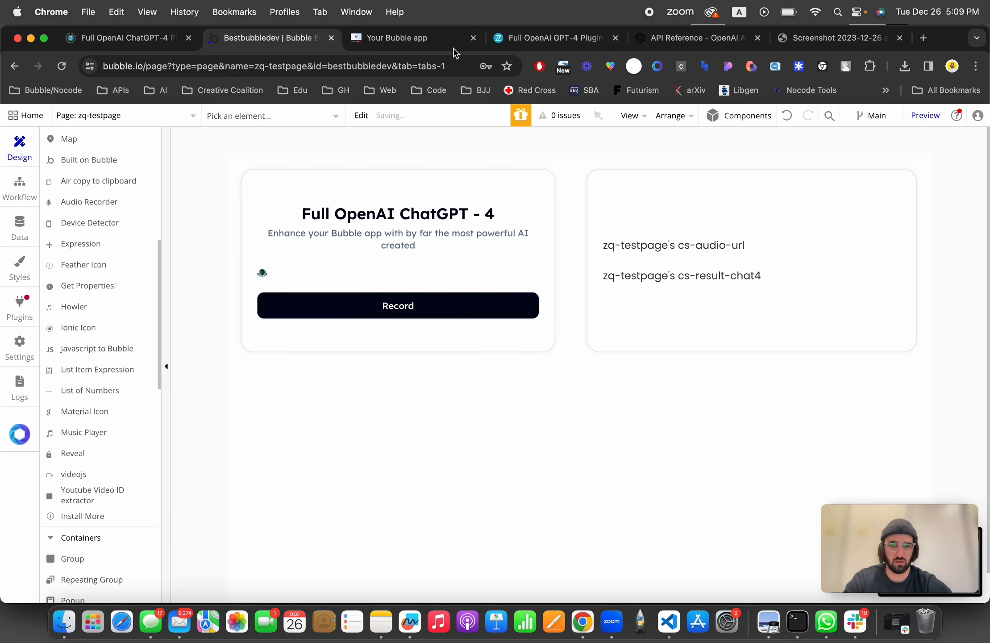
Step: Reload the preview and record a short voice clip, then stop it to test the transcription
left_click(418, 39)
left_click(420, 117)
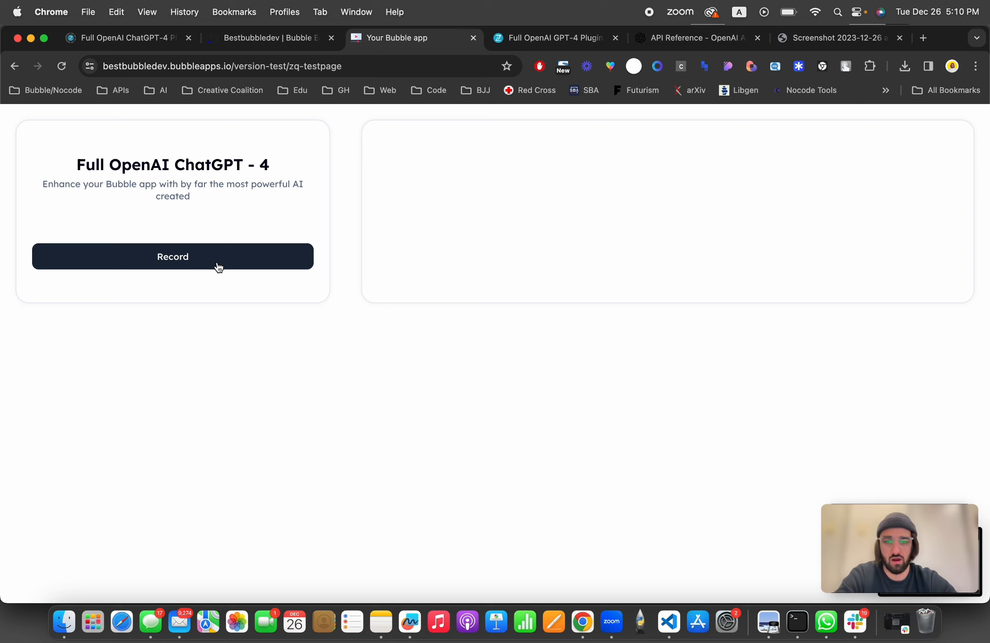
left_click(218, 267)
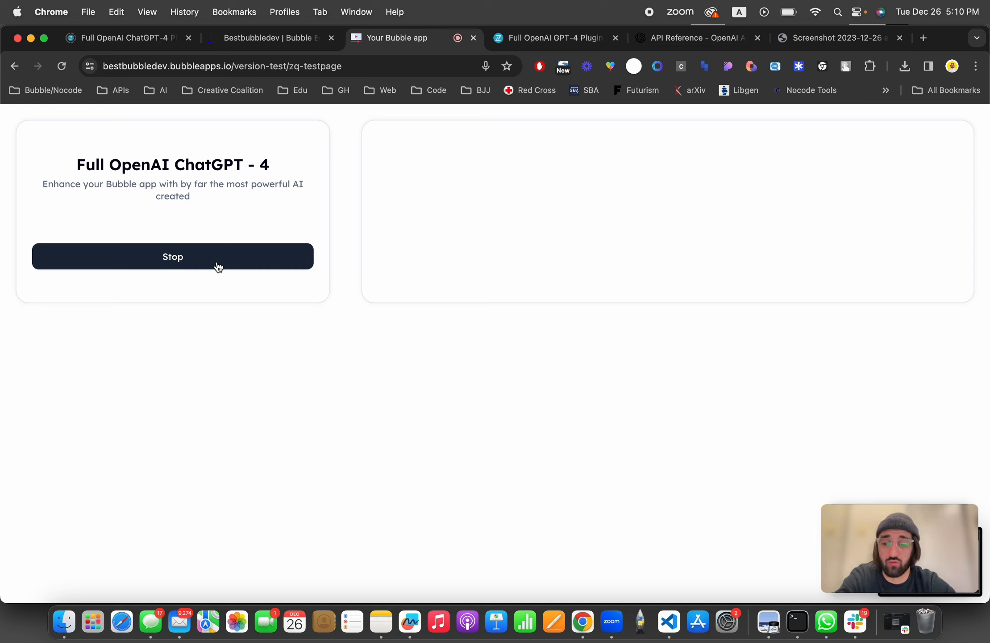
left_click(218, 267)
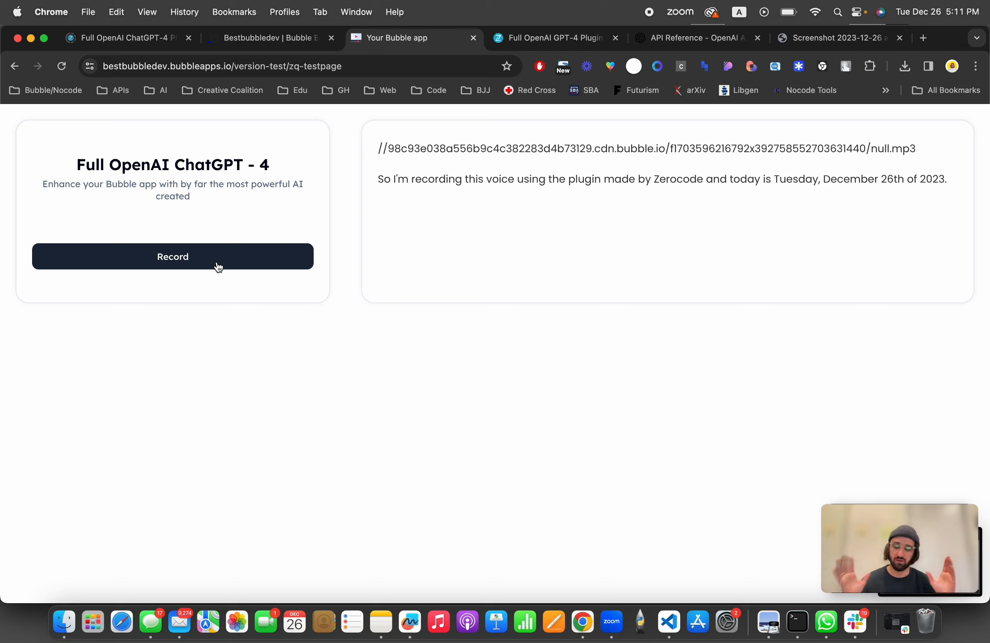
Step: Browse the editor's installed plugins list, then switch to the Full OpenAI ChatGPT-4 plugin page tab
left_click(286, 38)
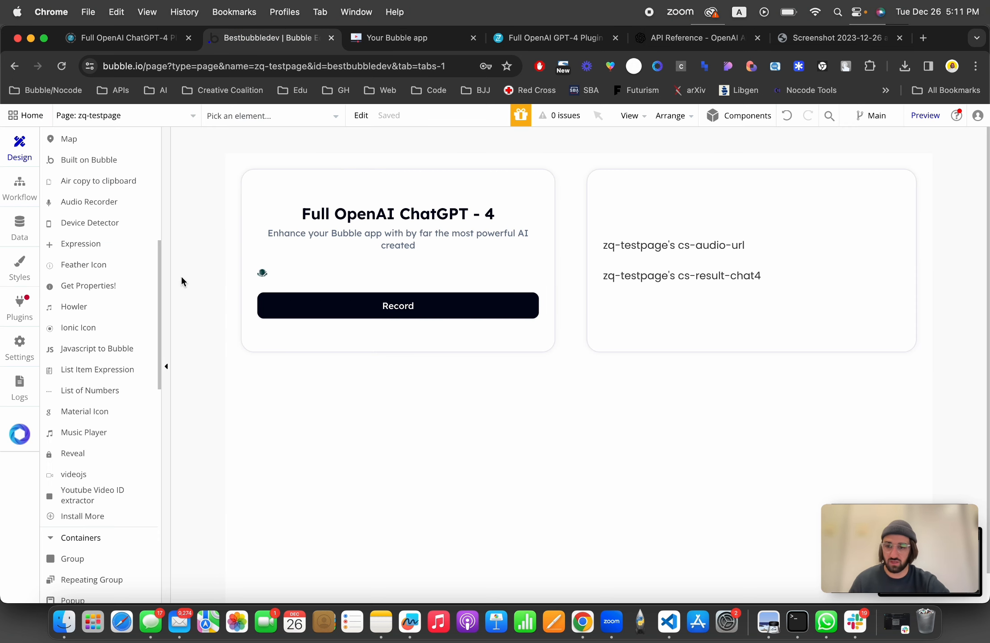
left_click(10, 317)
scroll(167, 360, "down", 3)
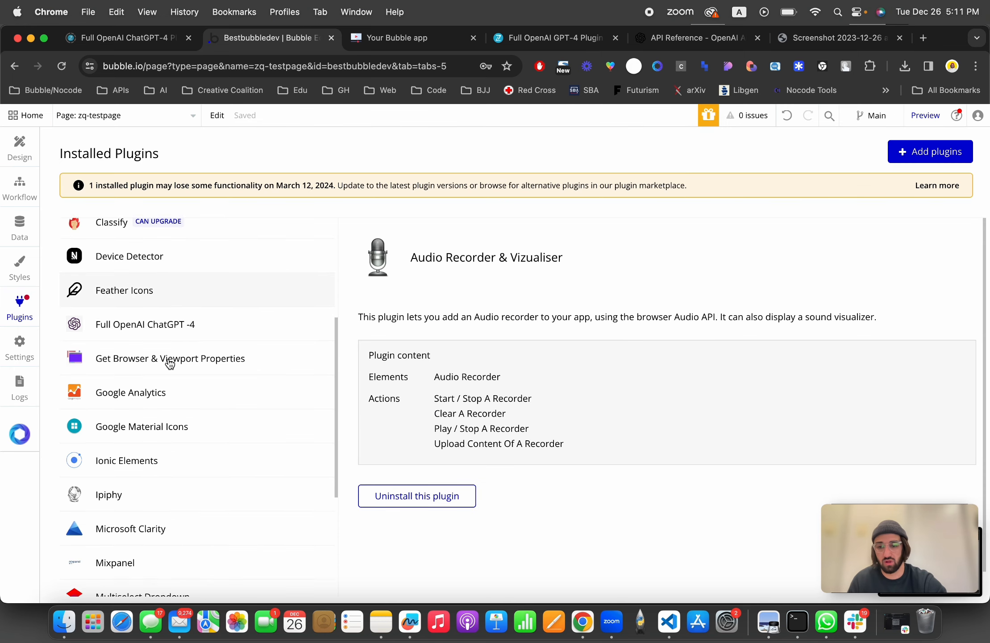
left_click(129, 36)
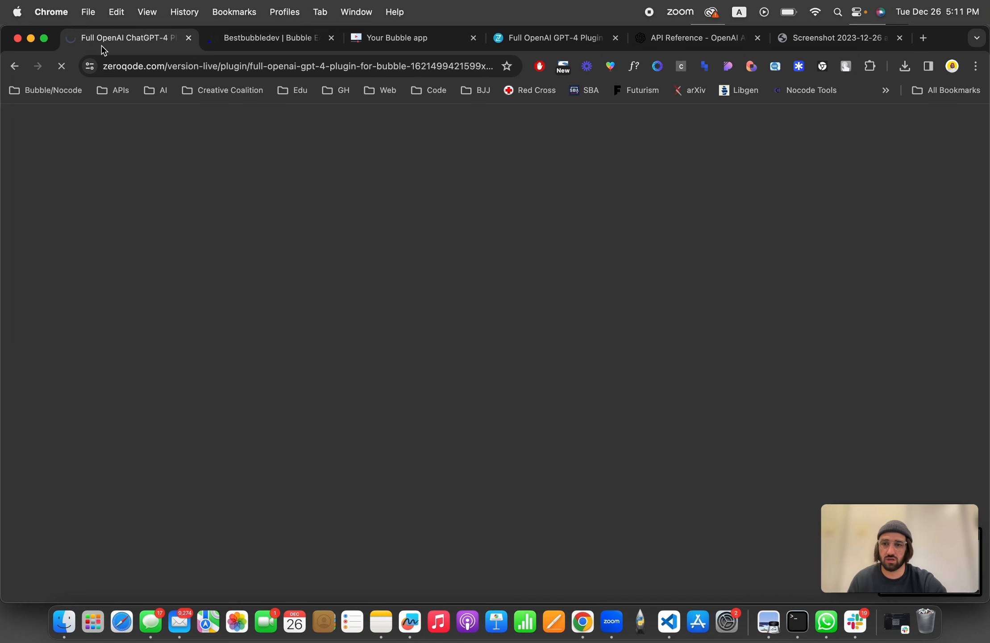